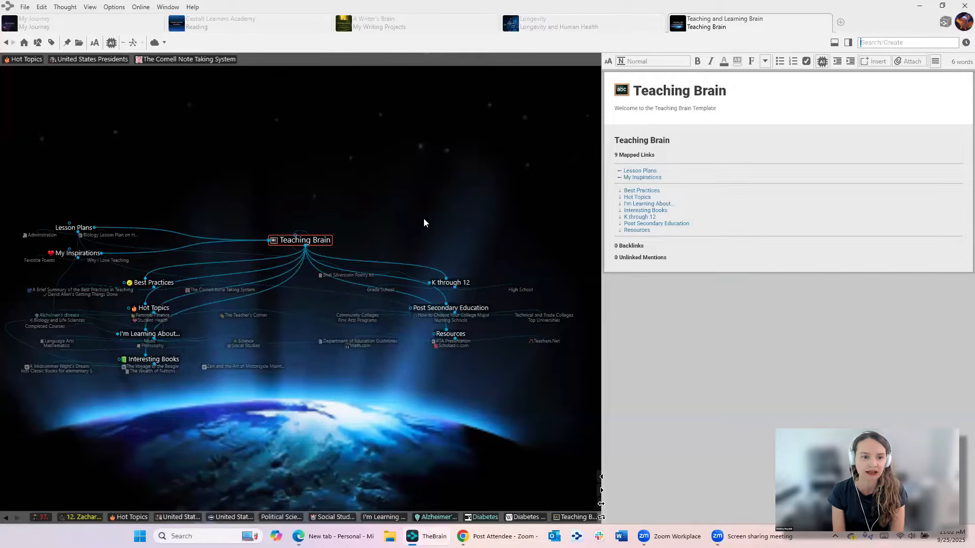
Step: Navigate from Teaching Brain through I'm Learning About... and Science to Biology and Life Sciences, and inspect Human Body and Living Things
scroll(427, 193, "down", 1)
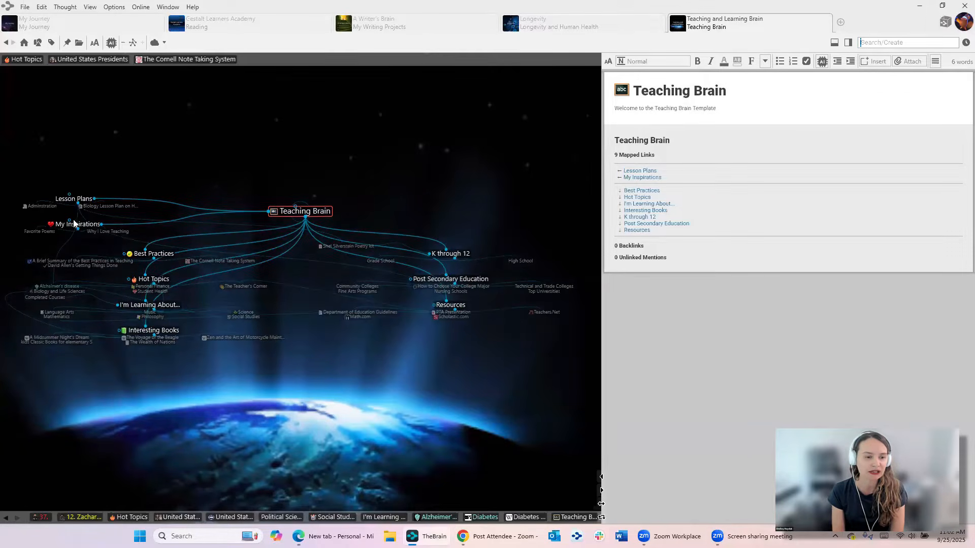
left_click(172, 306)
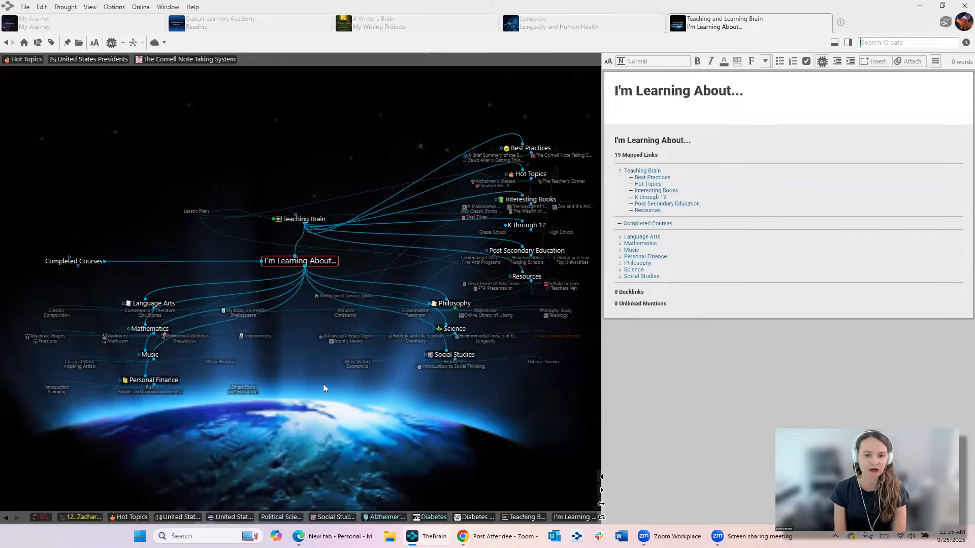
left_click(452, 331)
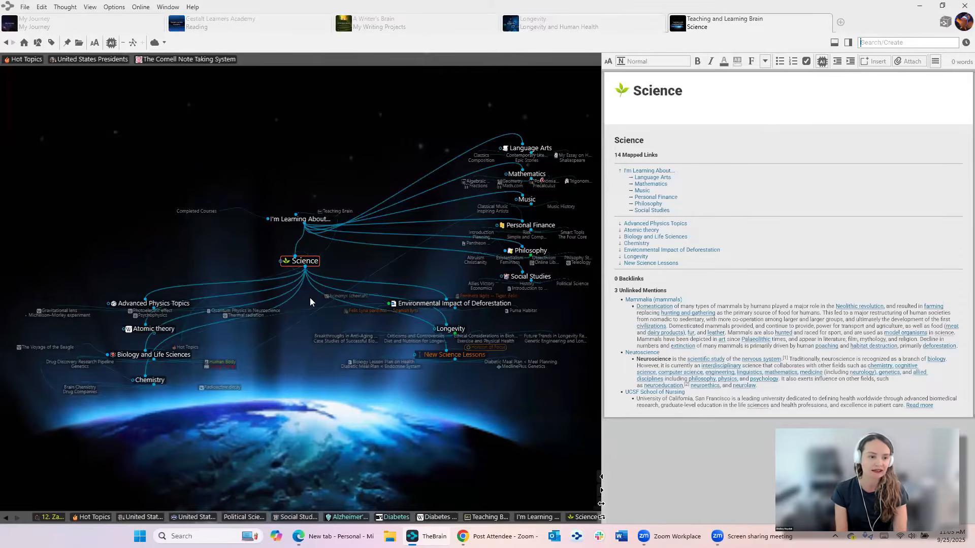
left_click(152, 354)
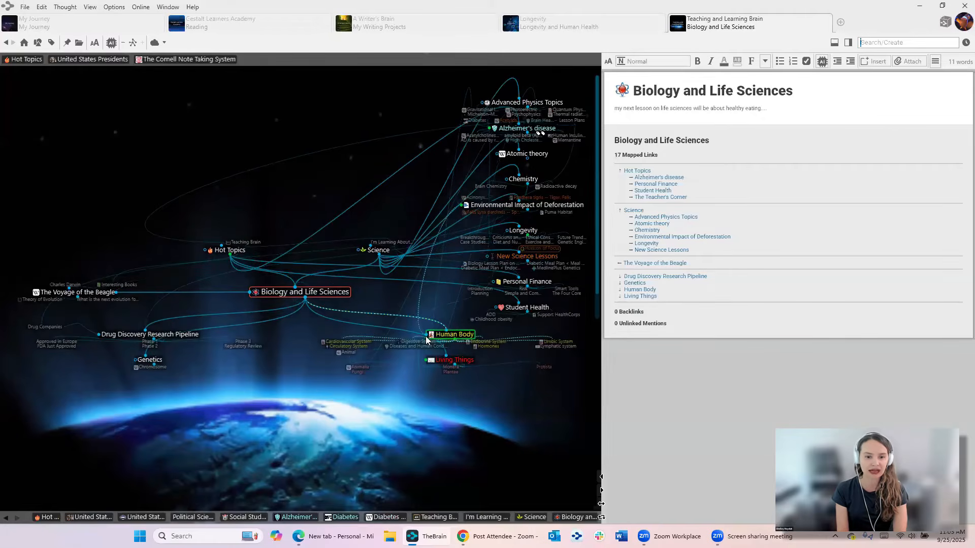
mouse_move(431, 336)
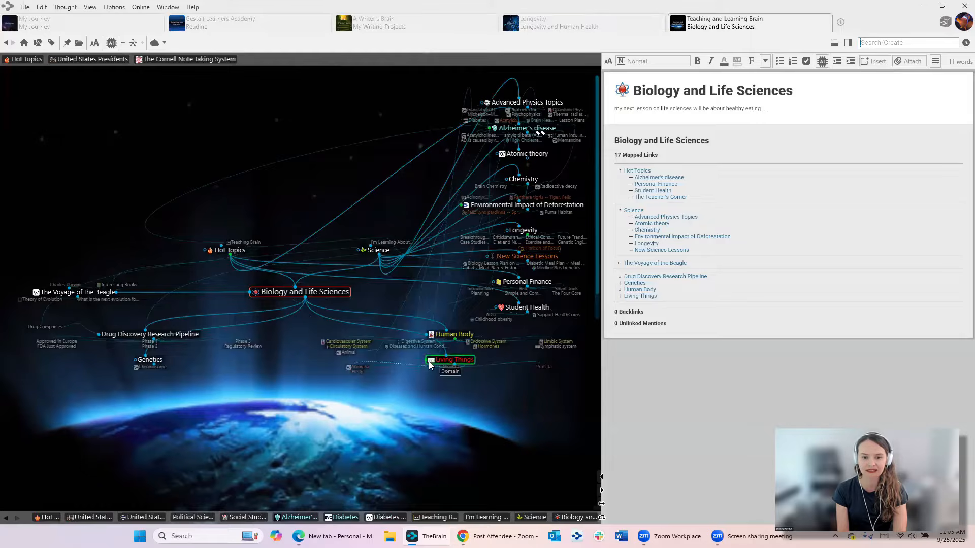
mouse_move(429, 362)
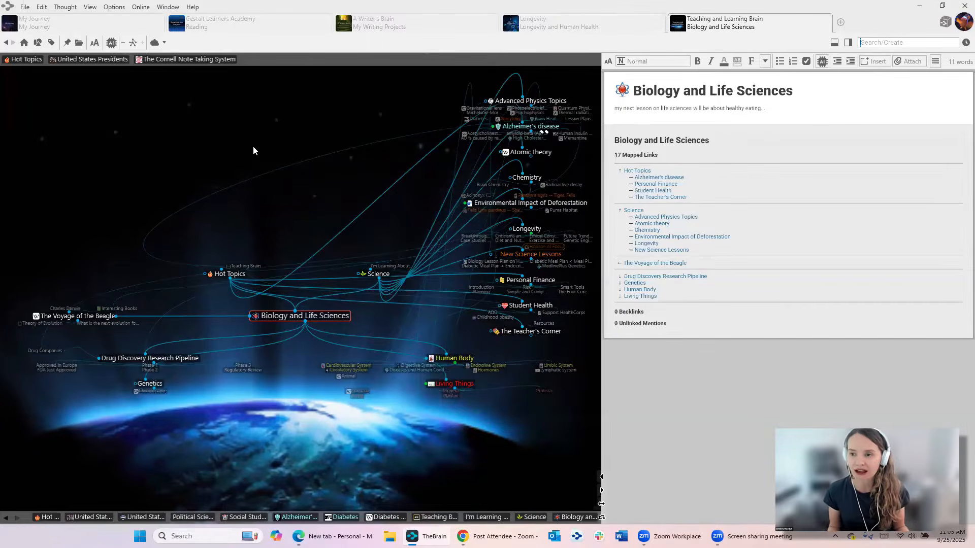
Step: Reduce the levels of thoughts shown in the plex and activate the Human System type
left_click(123, 43)
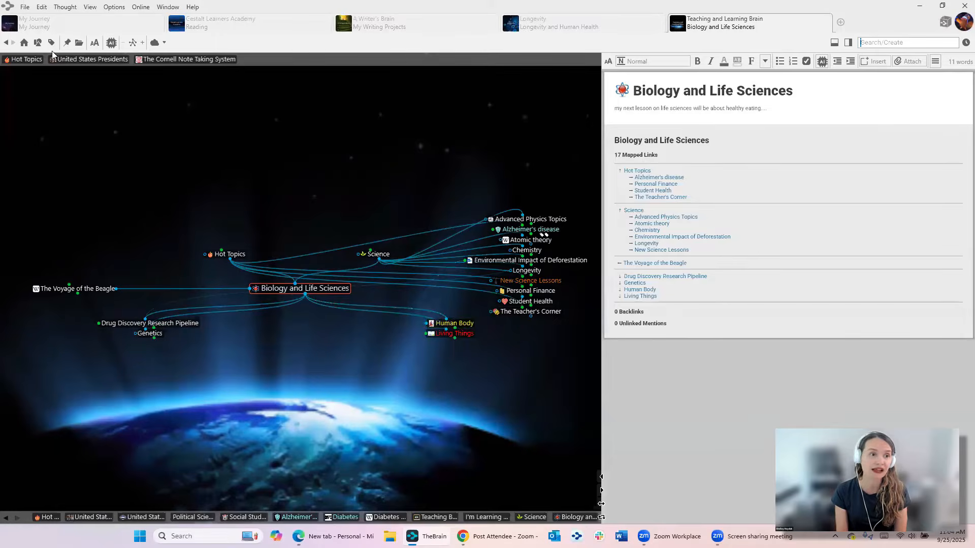
left_click(38, 43)
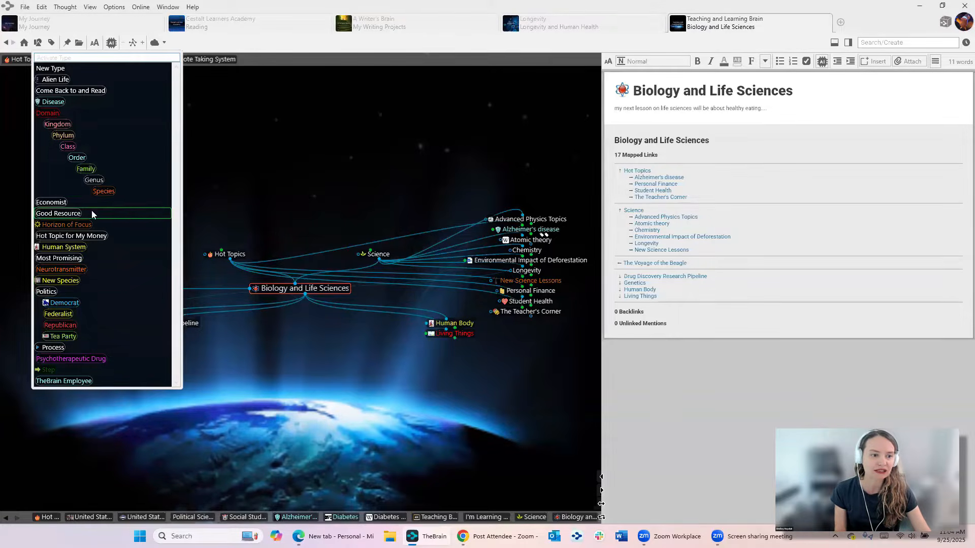
left_click(79, 248)
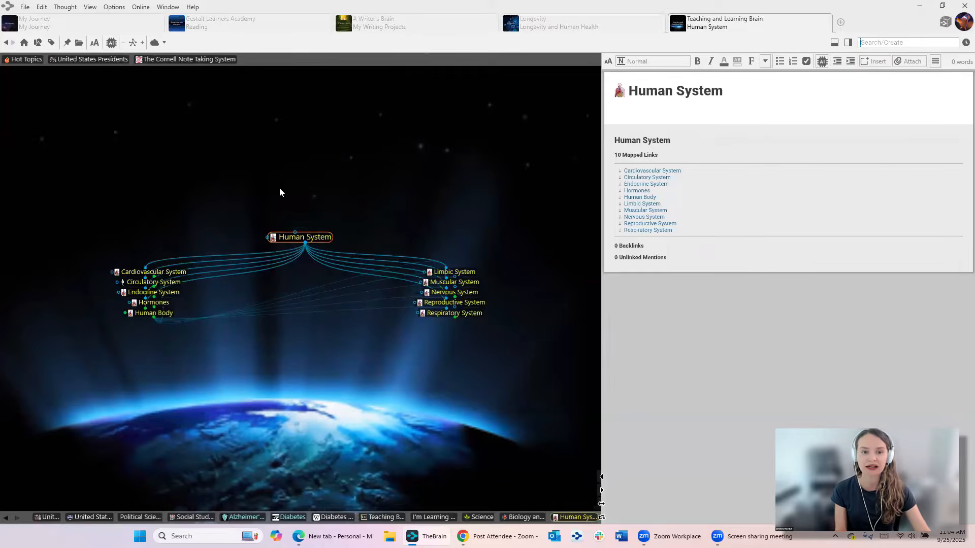
Step: Follow the links from Nervous System through Neuroscience and Brain Health to Alzheimer's disease
left_click(464, 292)
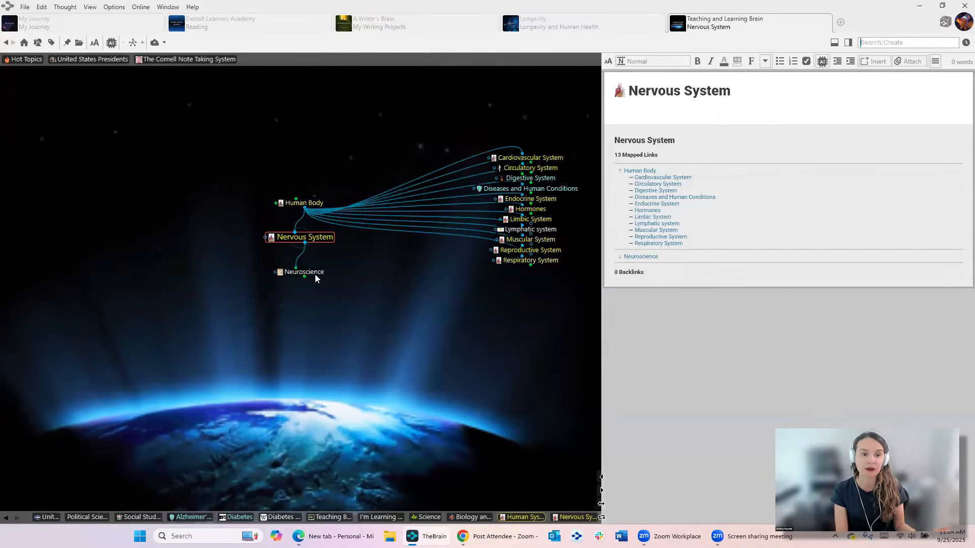
left_click(314, 275)
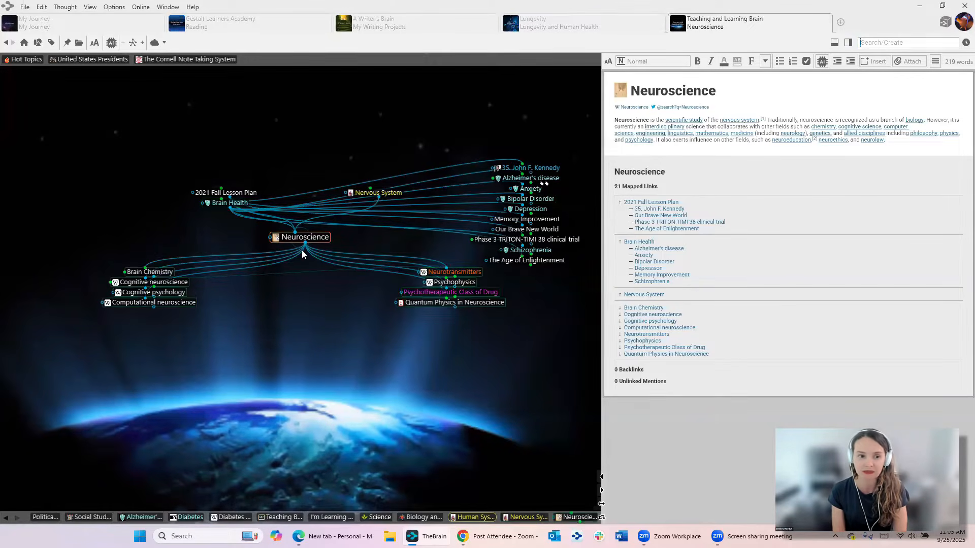
left_click(227, 203)
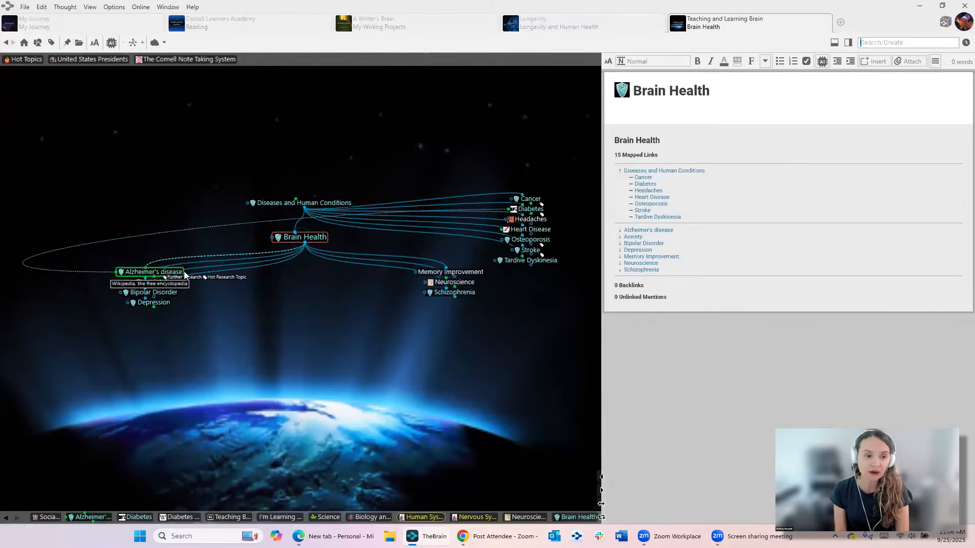
left_click(163, 273)
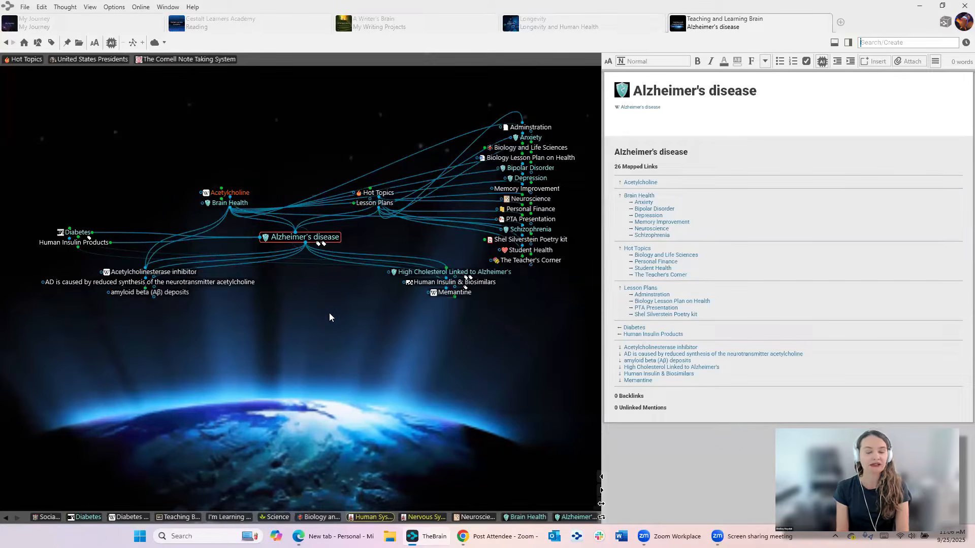
scroll(315, 330, "up", 1)
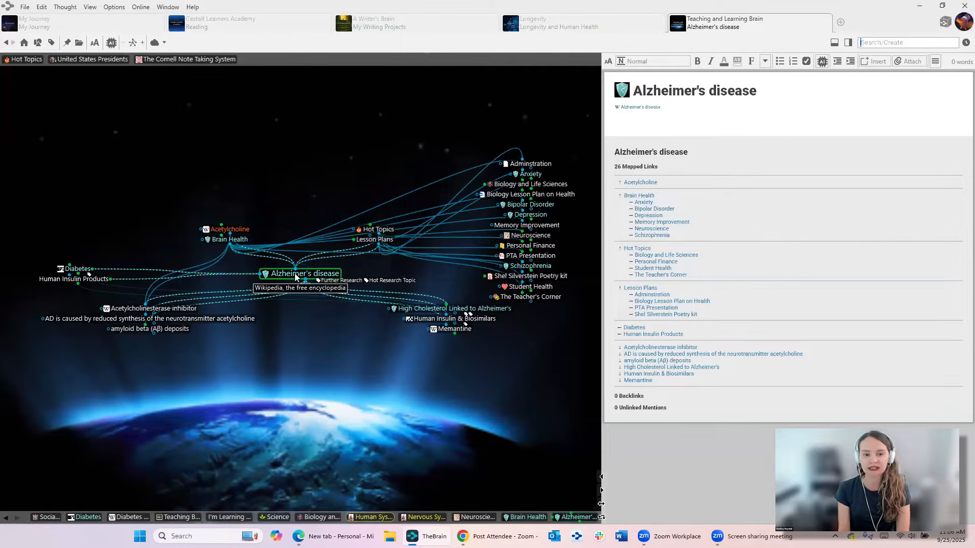
Step: Follow the links from Acetylcholine through Neurotransmitters and Serotonin to SSRI (Selective serotonin reuptake inhibitors)
left_click(236, 230)
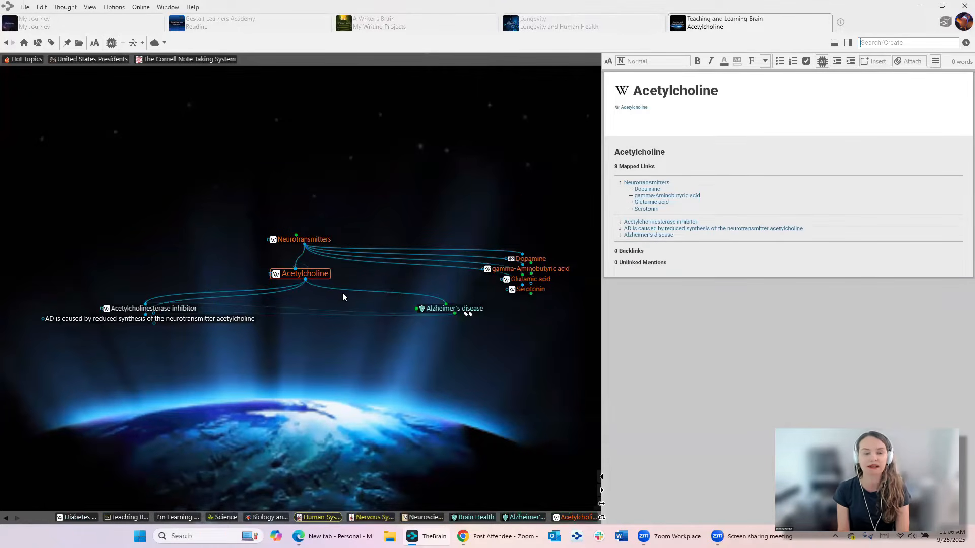
left_click(314, 244)
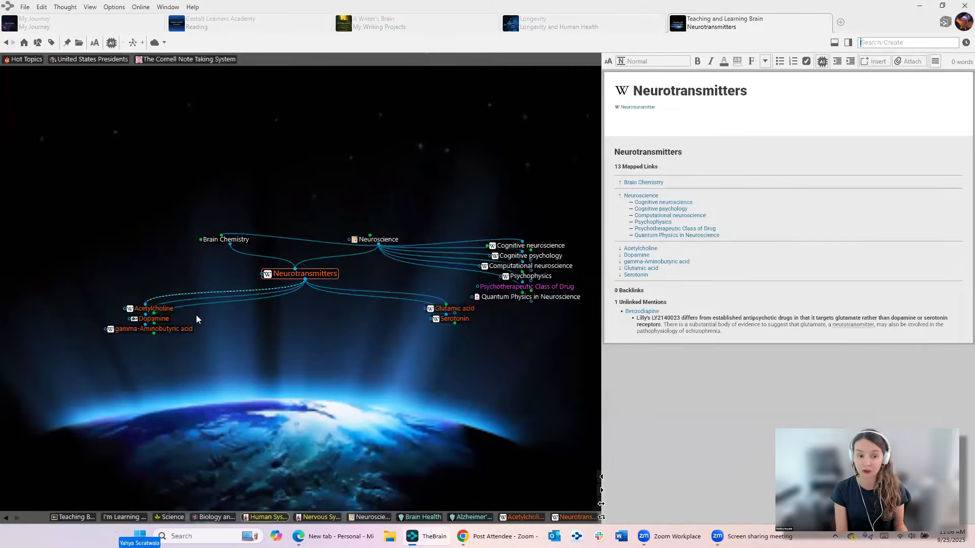
left_click(457, 320)
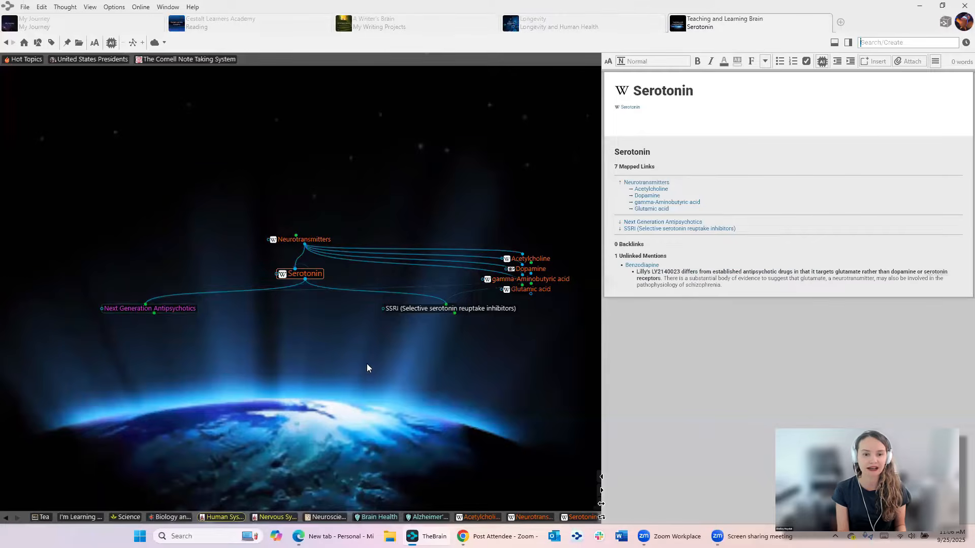
left_click(454, 310)
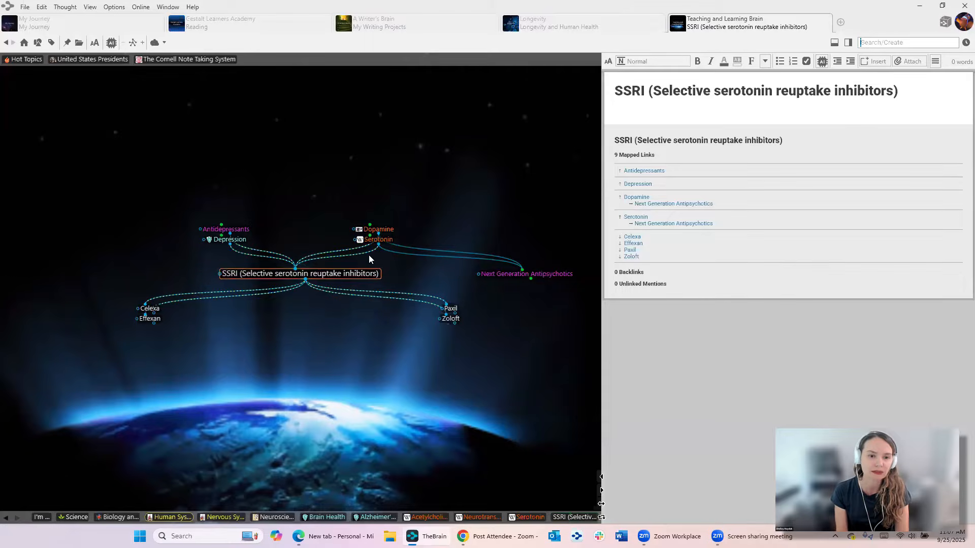
Step: Navigate through Antidepressants and Psychotherapeutic Class of Drug back to Neuroscience, and return to the Teaching Brain home thought
left_click(235, 232)
left_click(331, 238)
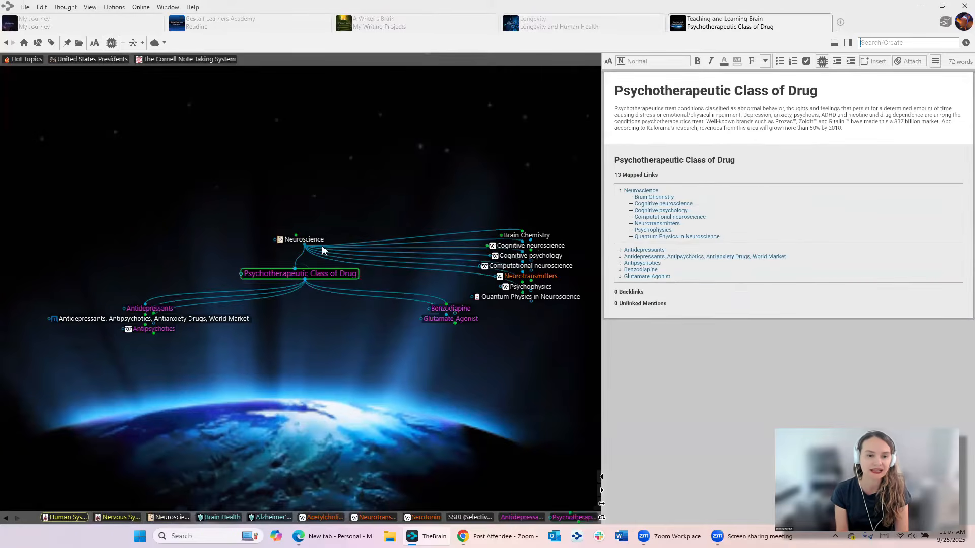
left_click(304, 239)
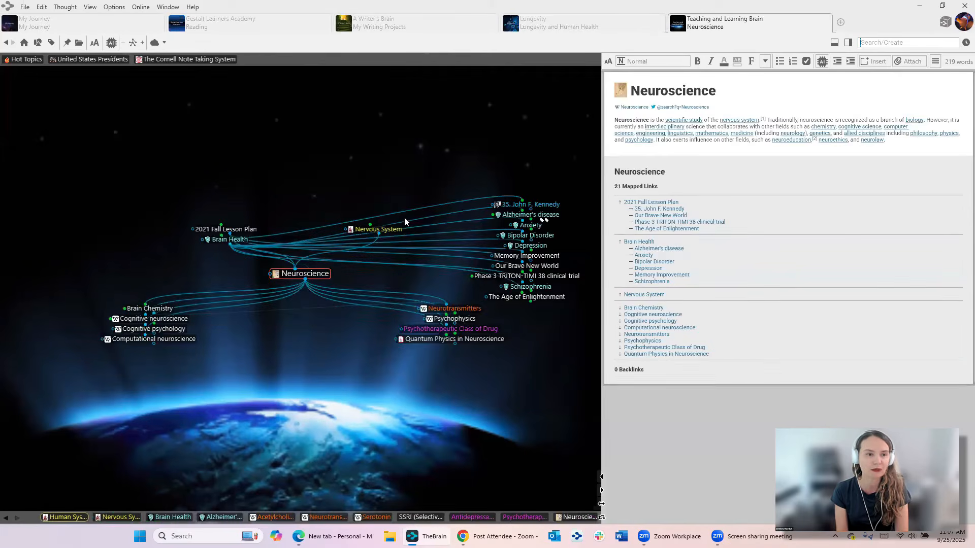
left_click(24, 42)
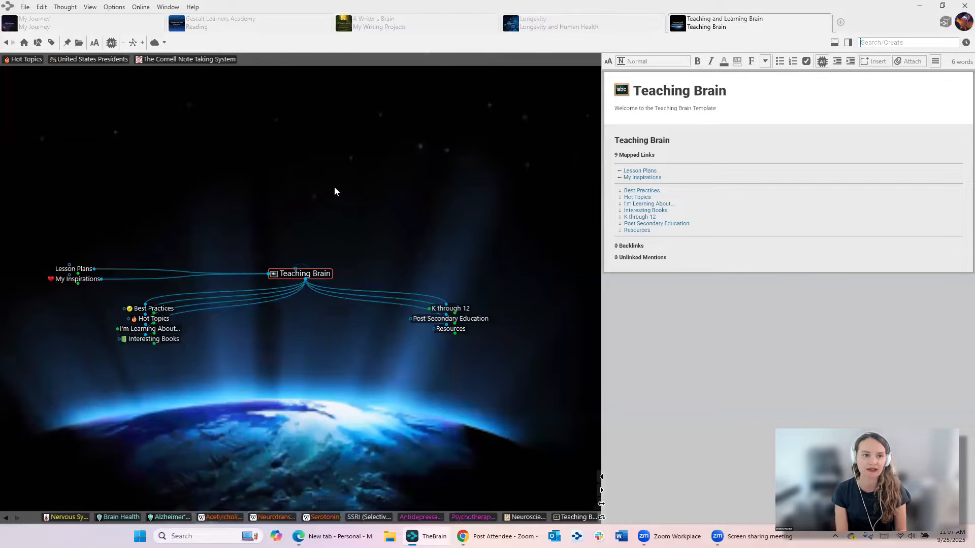
Step: Switch to the Longevity brain, set its plex to the Normal view and show one more level of thoughts
left_click(552, 23)
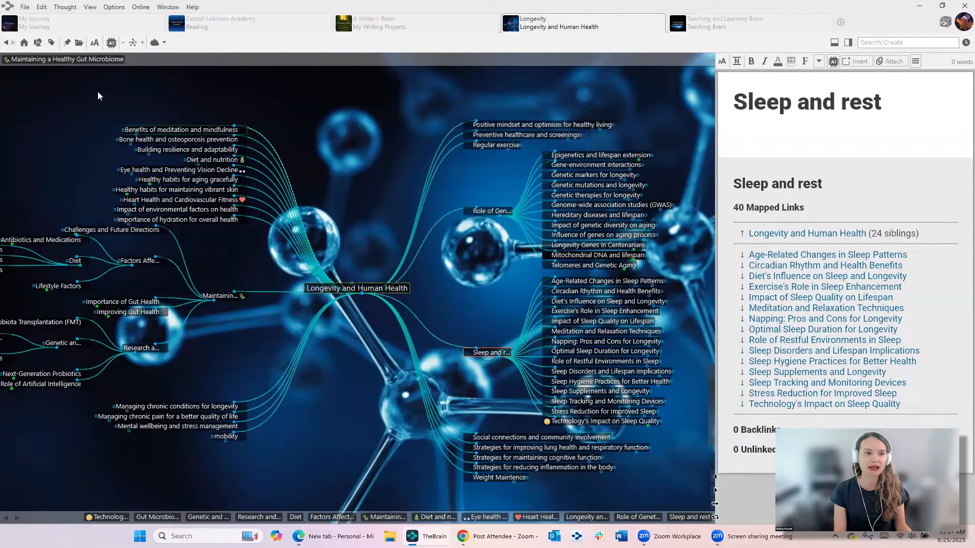
left_click(133, 45)
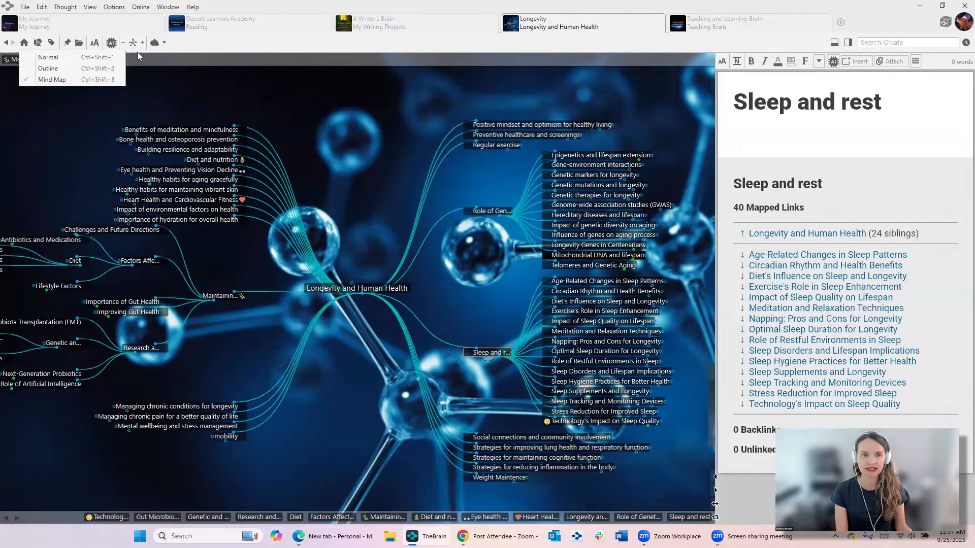
left_click(56, 57)
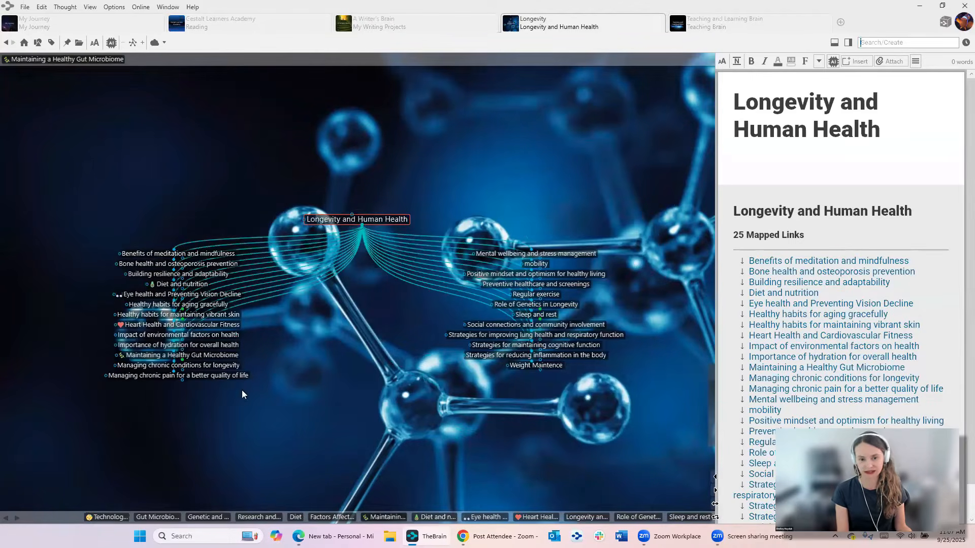
left_click(142, 43)
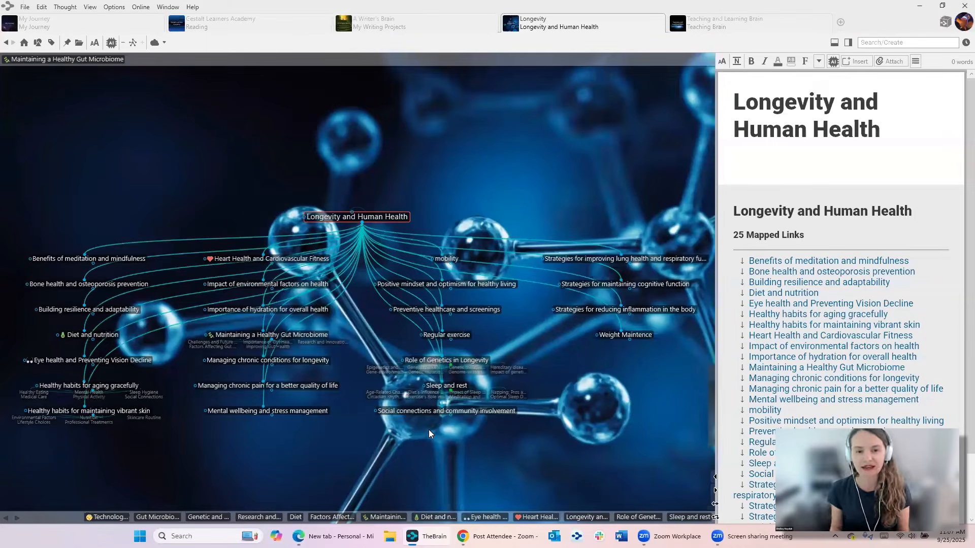
key("ctrl+f")
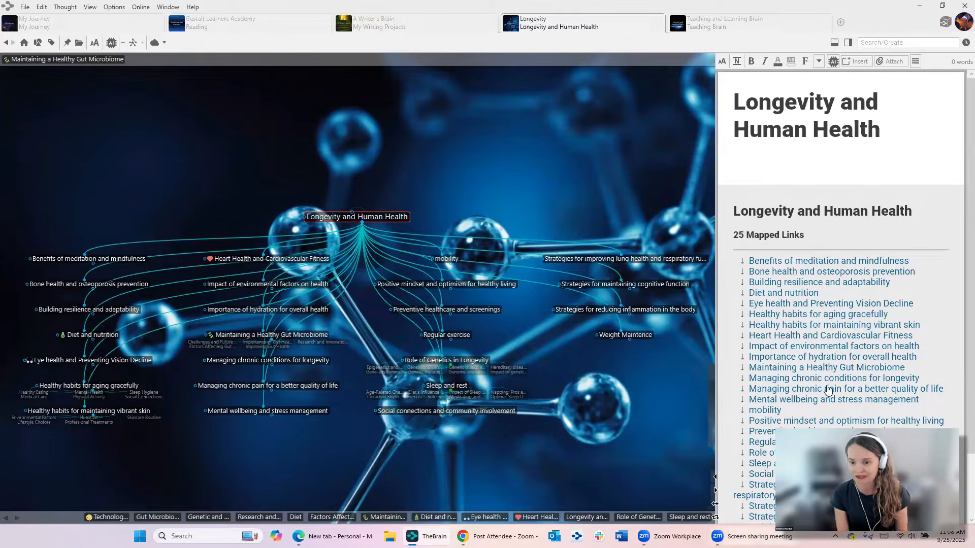
Step: Visit Maintaining a Healthy Gut Microbiome and return to Longevity and Human Health through the mapped links, adjusting the notes area's width
left_click_drag(717, 346, 451, 352)
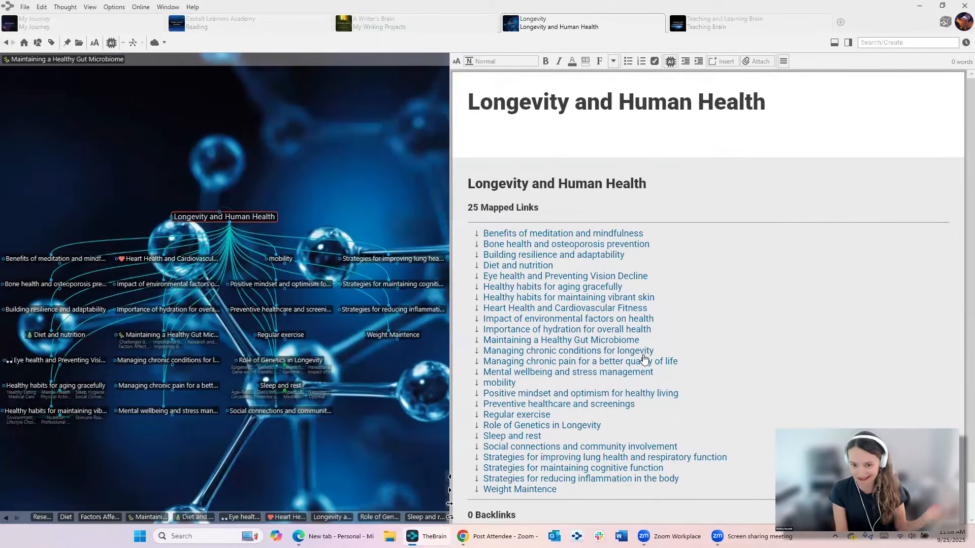
left_click(582, 344)
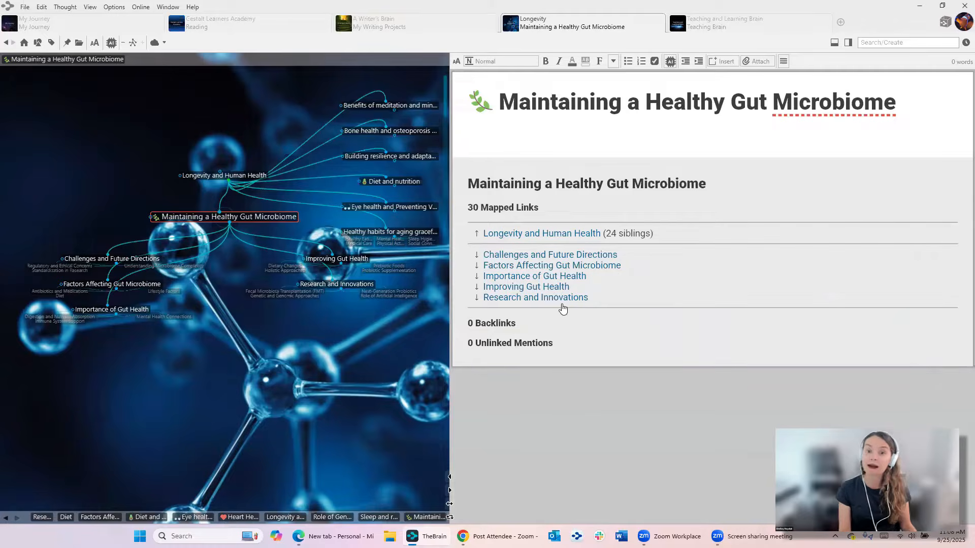
left_click(564, 234)
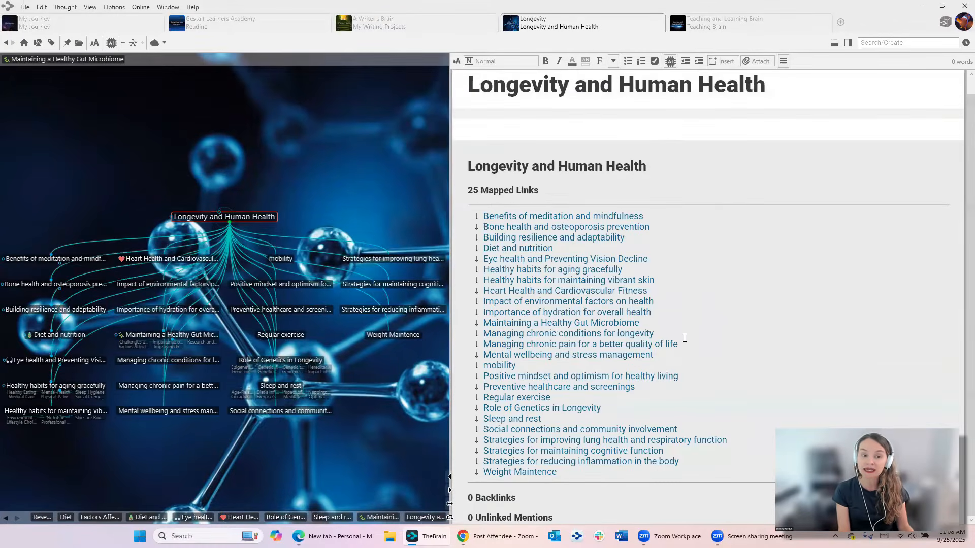
scroll(685, 339, "down", 1)
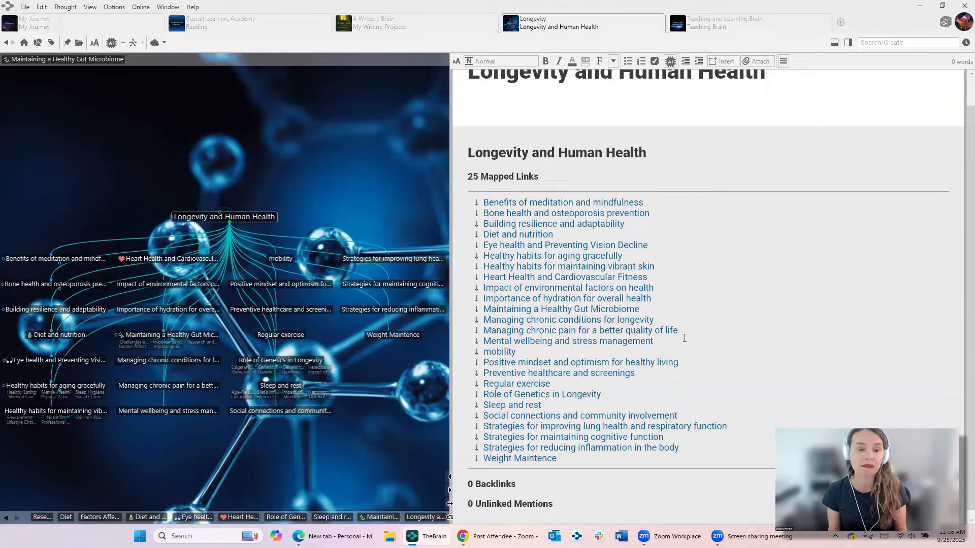
left_click_drag(450, 369, 532, 374)
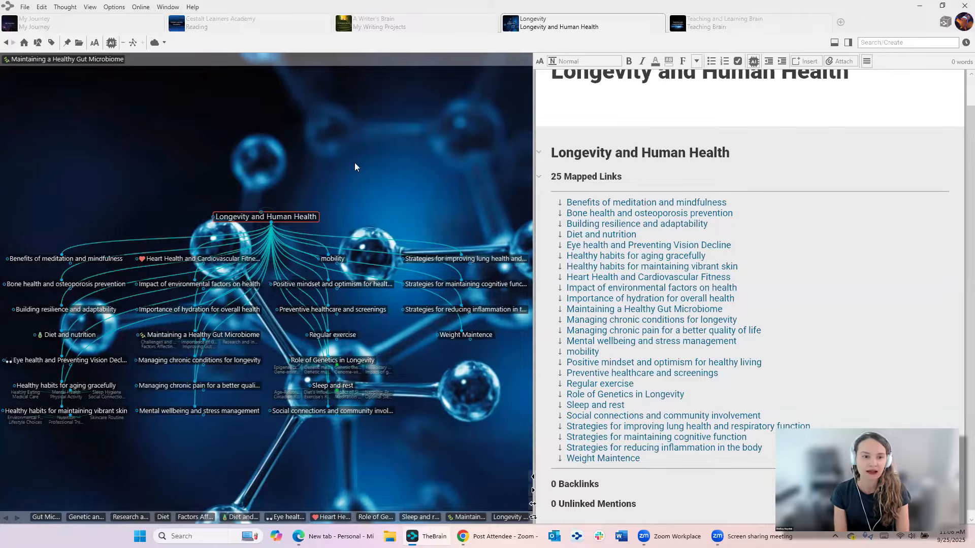
Step: Switch to the Gestalt Learners Academy brain and preview the Medial Sound Mats PDF attached to AEIOU Sound Mats
left_click(209, 30)
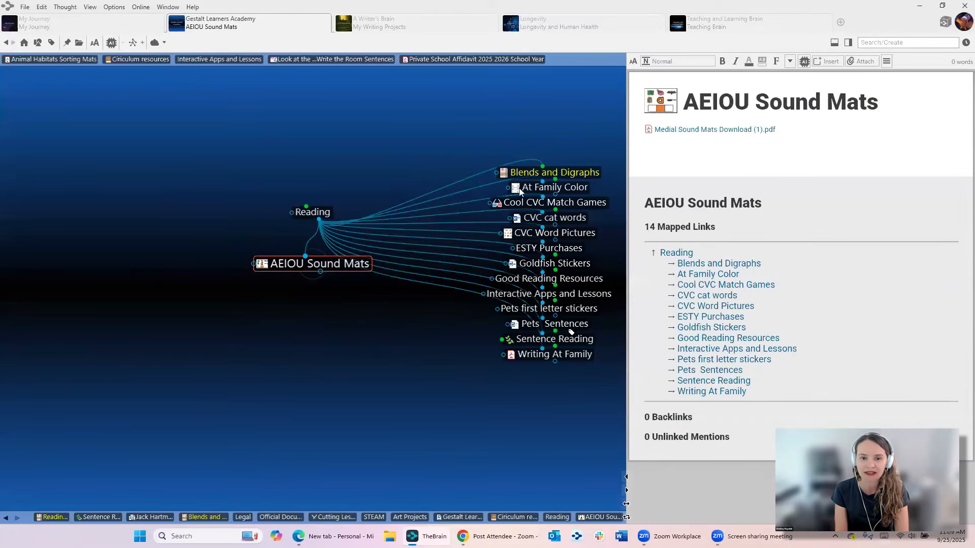
mouse_move(504, 178)
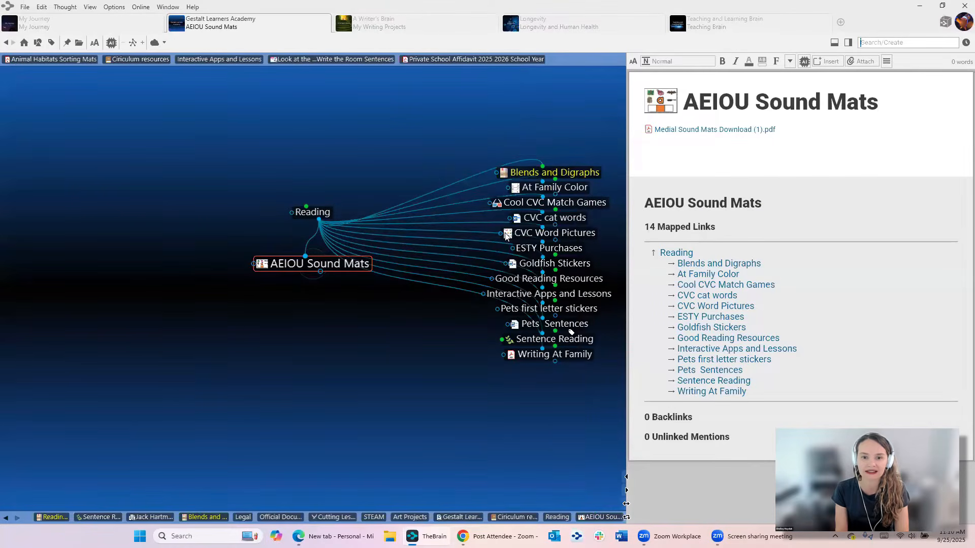
mouse_move(507, 234)
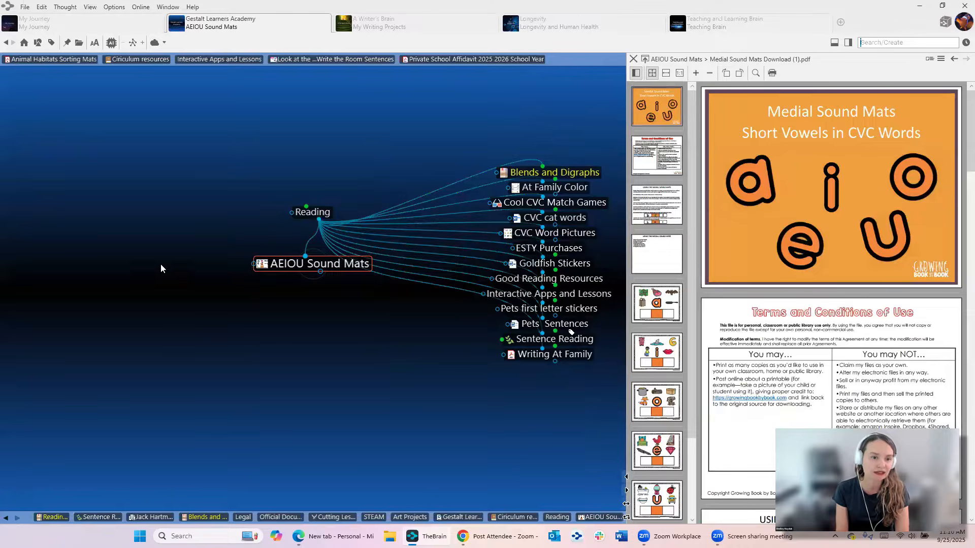
Step: Link AEIOU Sound Mats to the existing Ciriculum resources thought as a jump thought, and make Ciriculum resources the active thought
left_click_drag(253, 264, 154, 261)
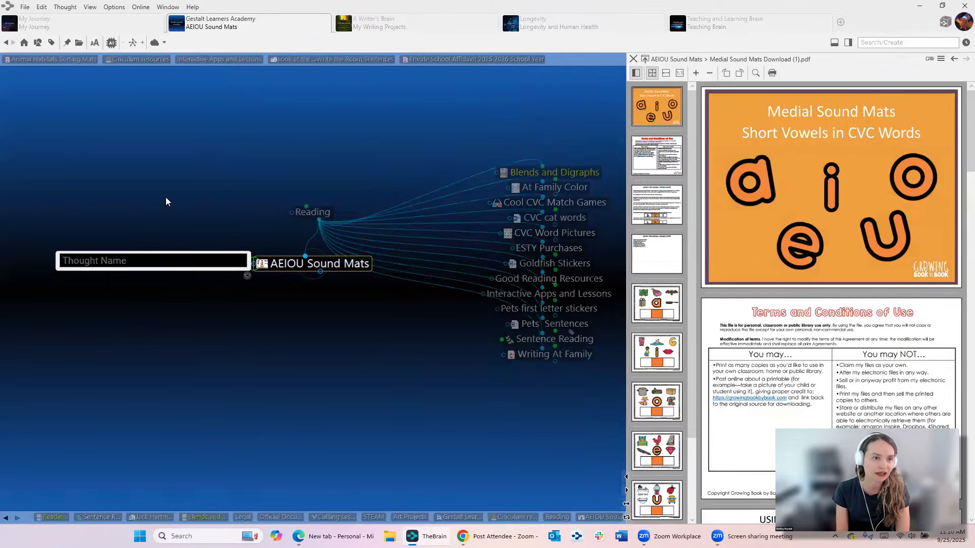
type("ci")
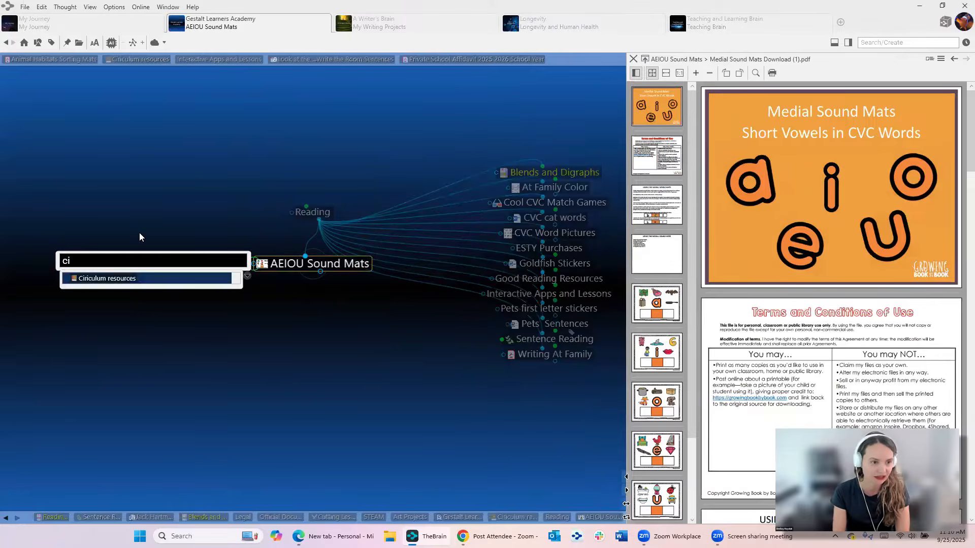
left_click(125, 282)
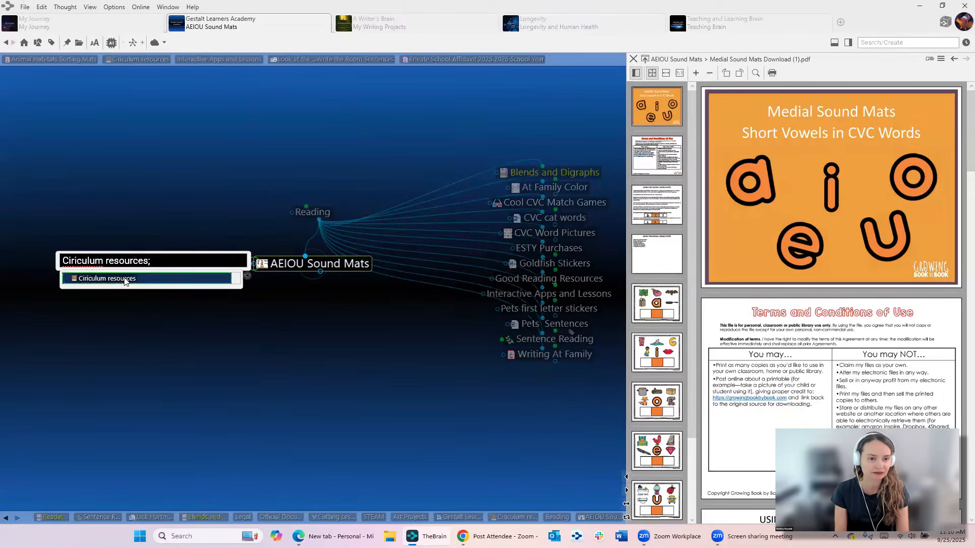
key("Return")
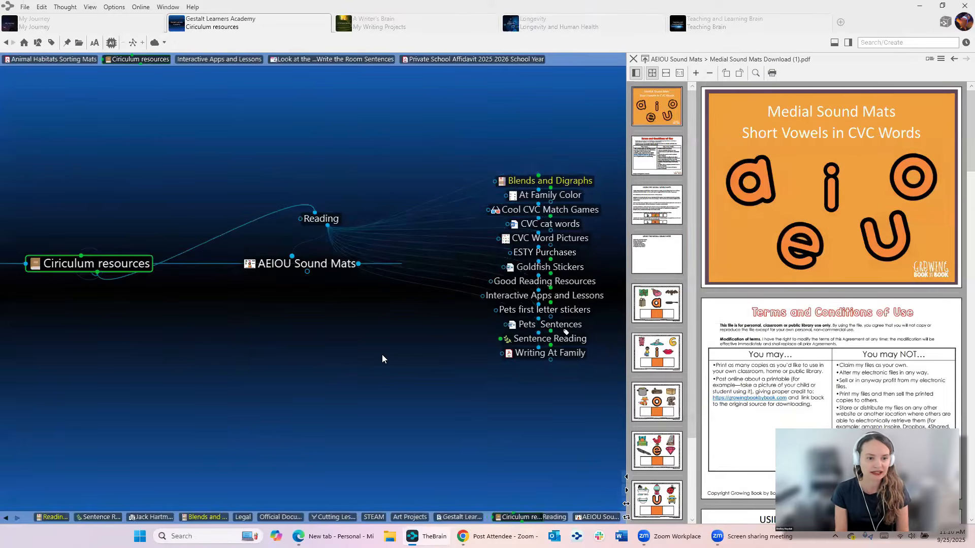
left_click(76, 263)
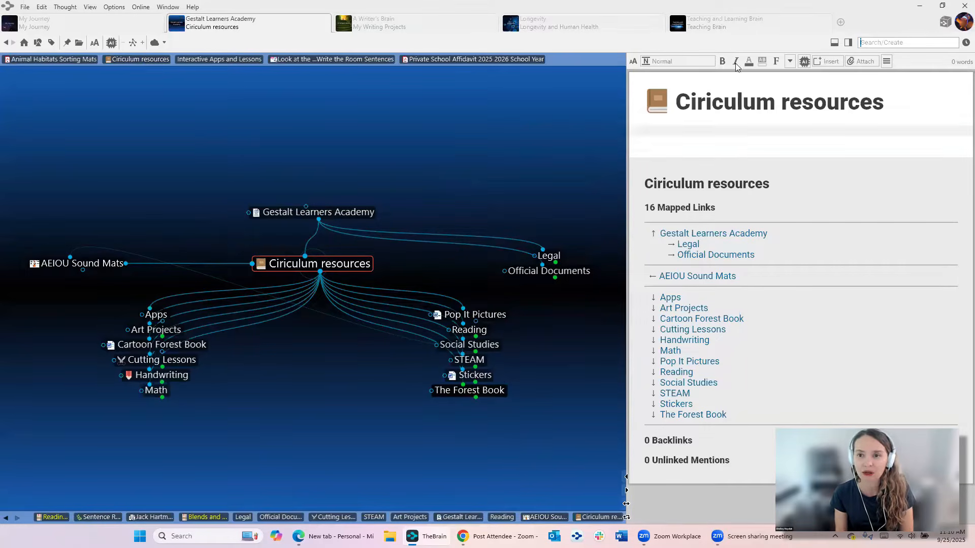
Step: Switch to the Teaching and Learning Brain and navigate through I'm Learning About and Social Studies to Political Science, visiting United States Government and returning
left_click(727, 29)
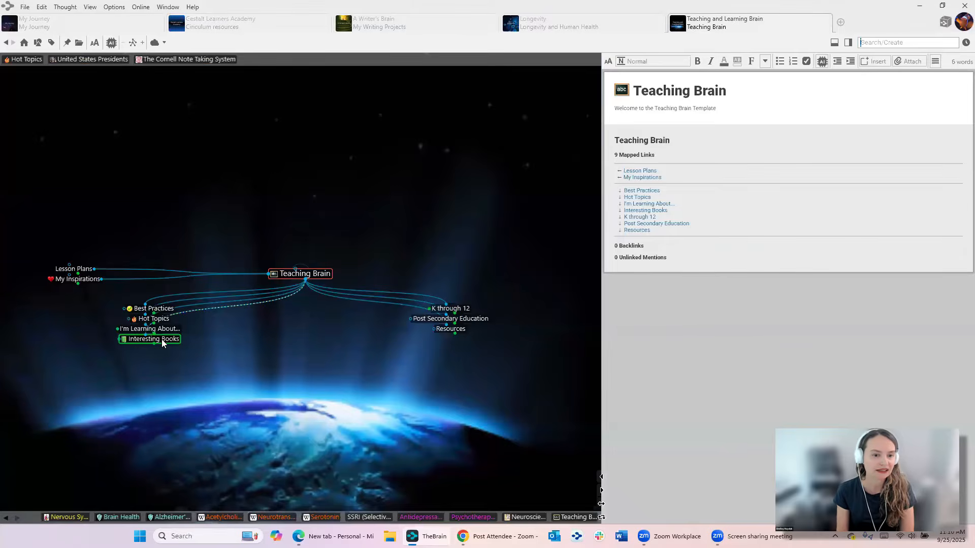
left_click(170, 329)
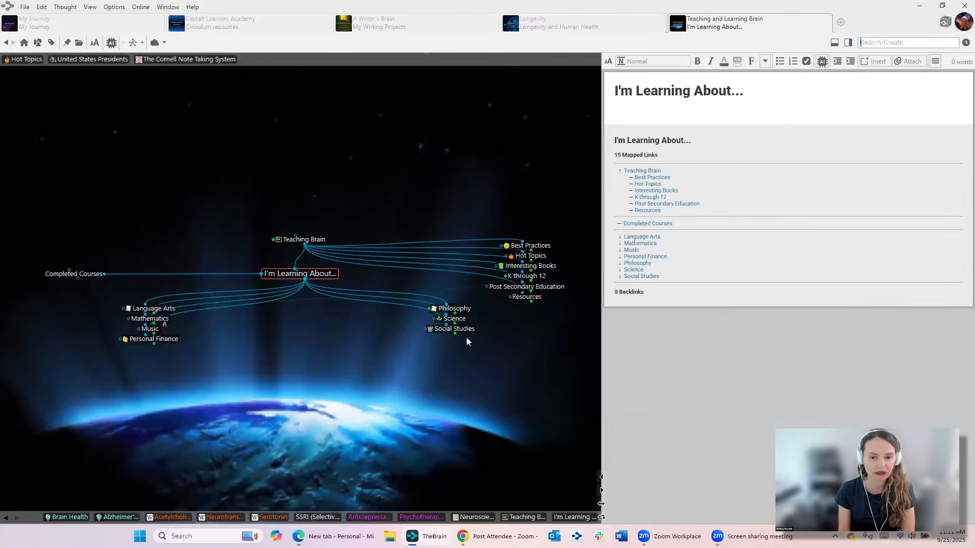
left_click(457, 330)
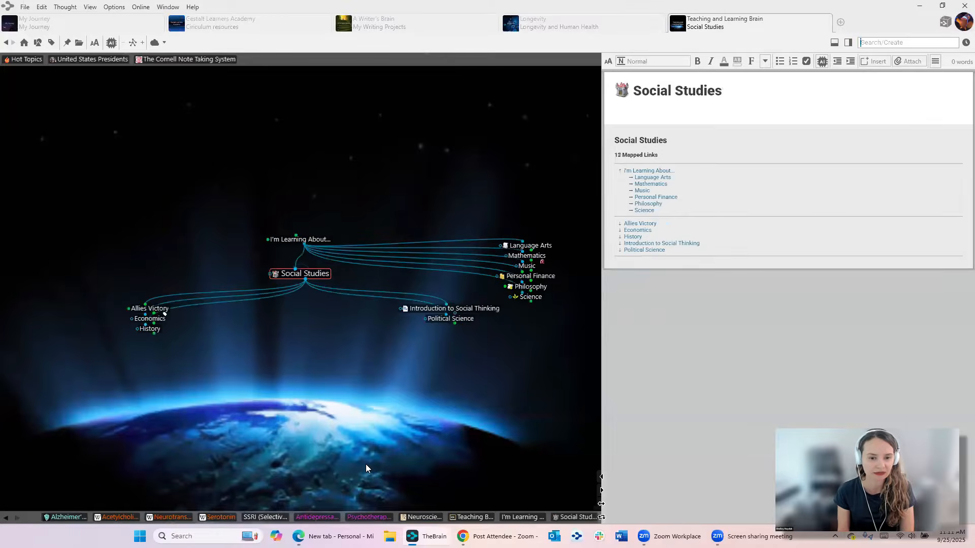
left_click(462, 320)
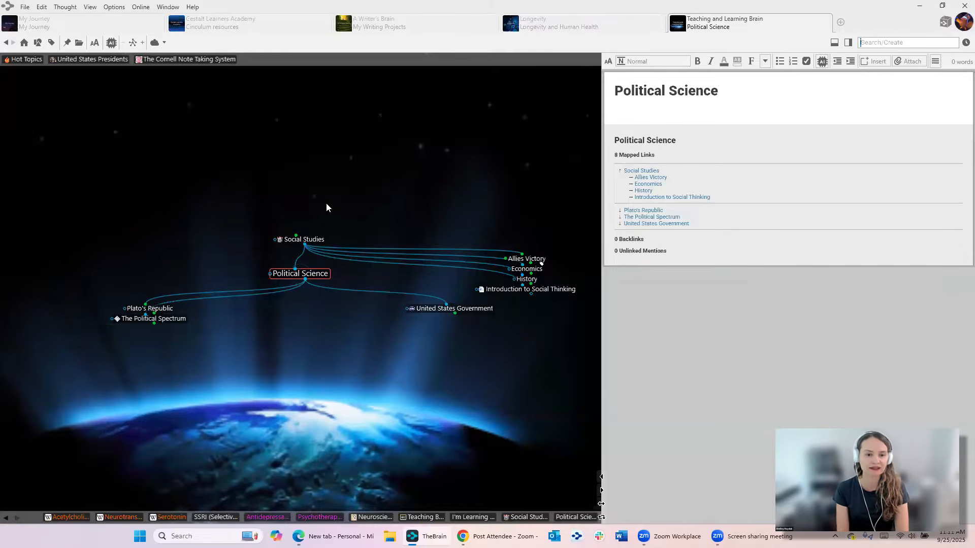
left_click(439, 312)
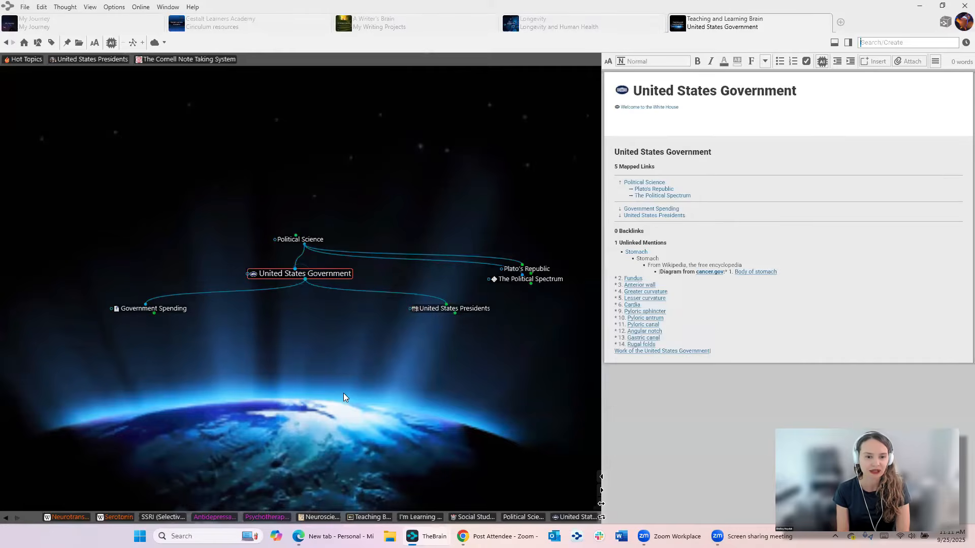
left_click(304, 240)
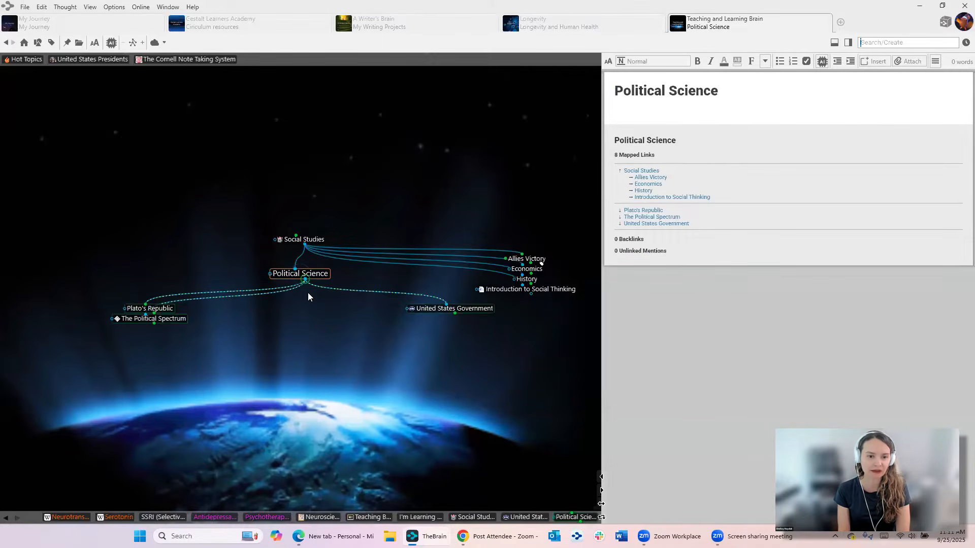
Step: Create a child thought named "New Lesson Plan for Politics Fall Course" under Political Science and activate it
left_click_drag(318, 333, 319, 332)
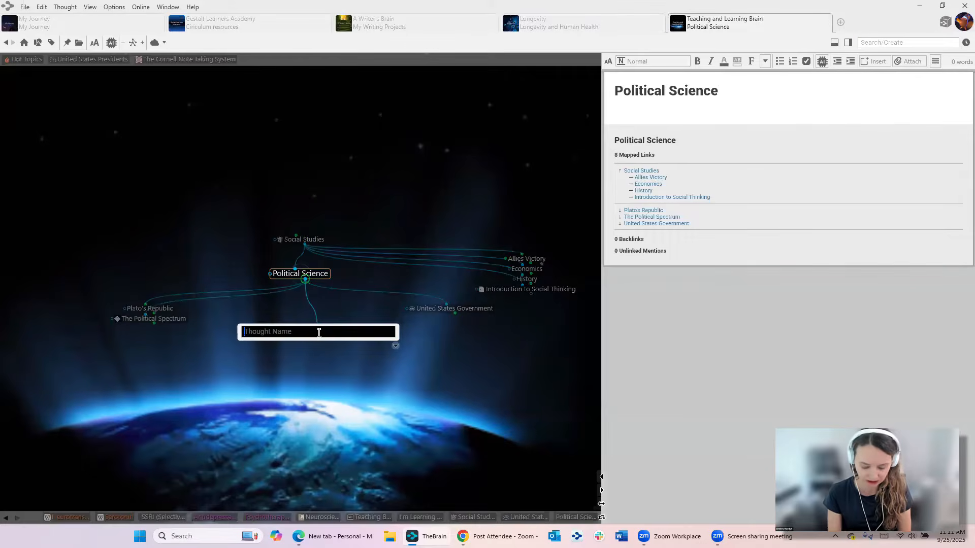
type("New L")
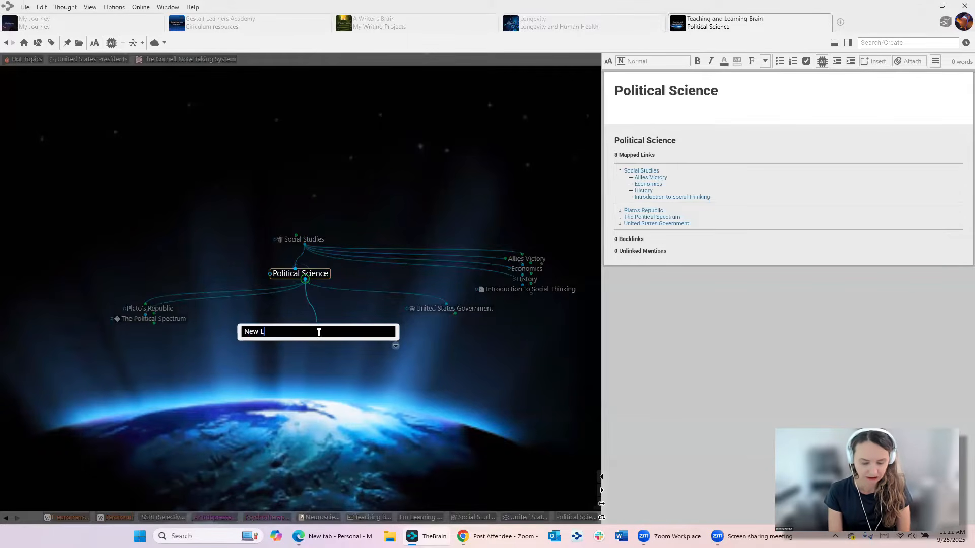
type("esson Pla")
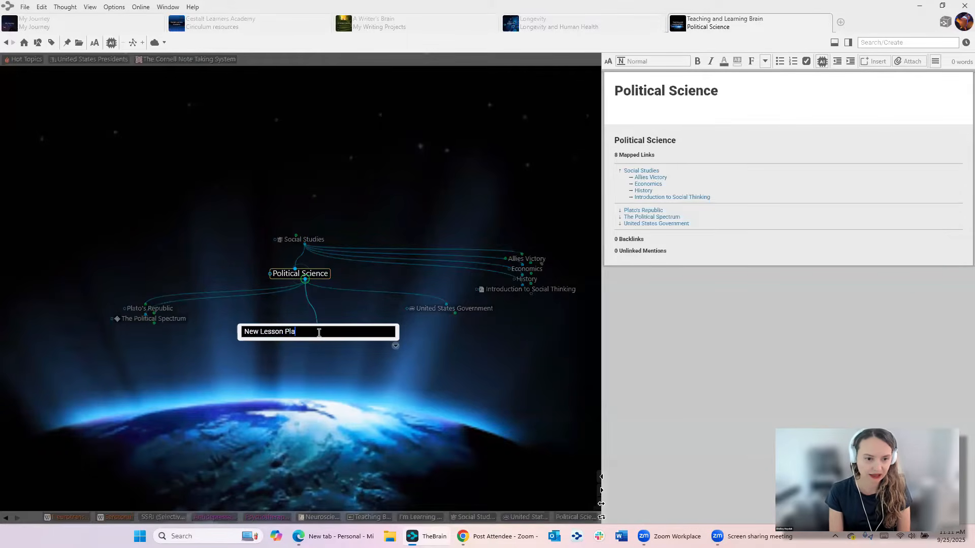
type("n for ")
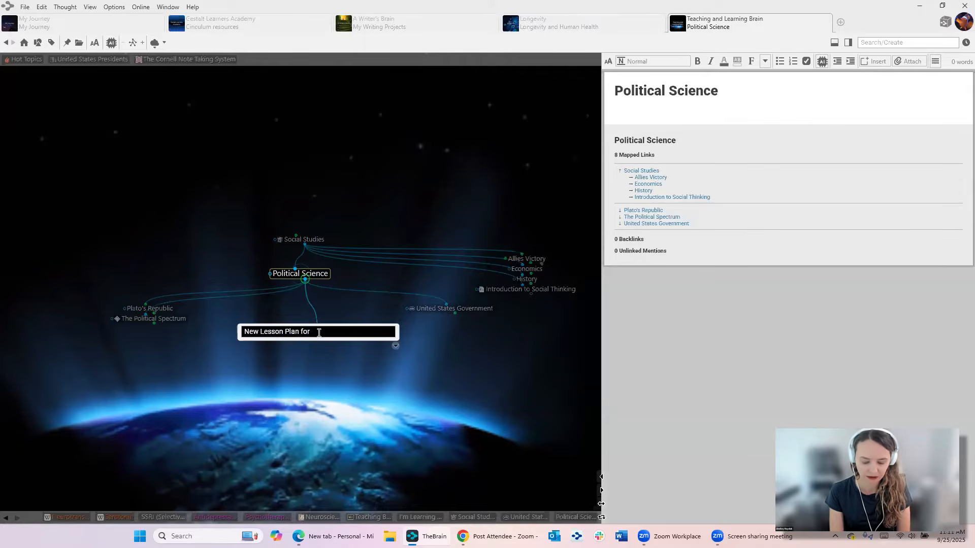
type("Politics")
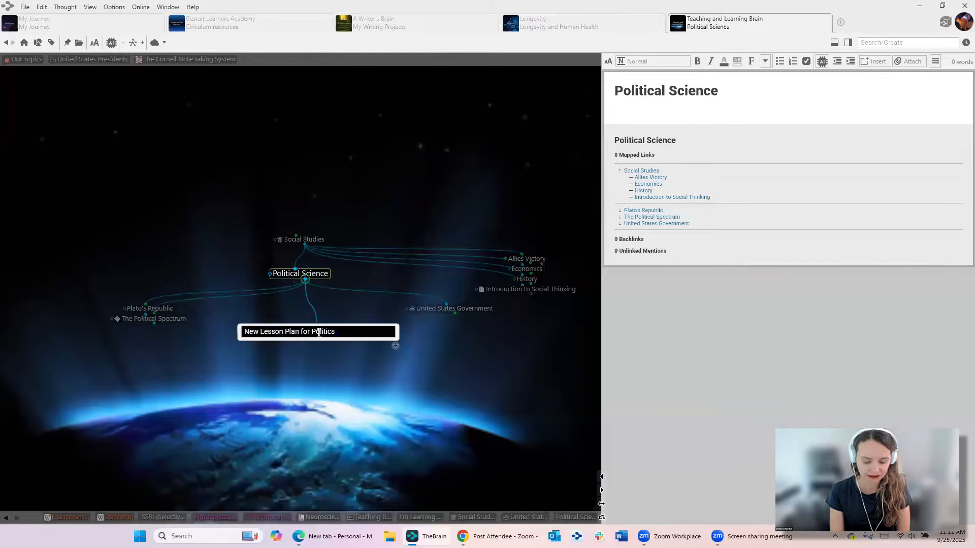
type(" Fall Se")
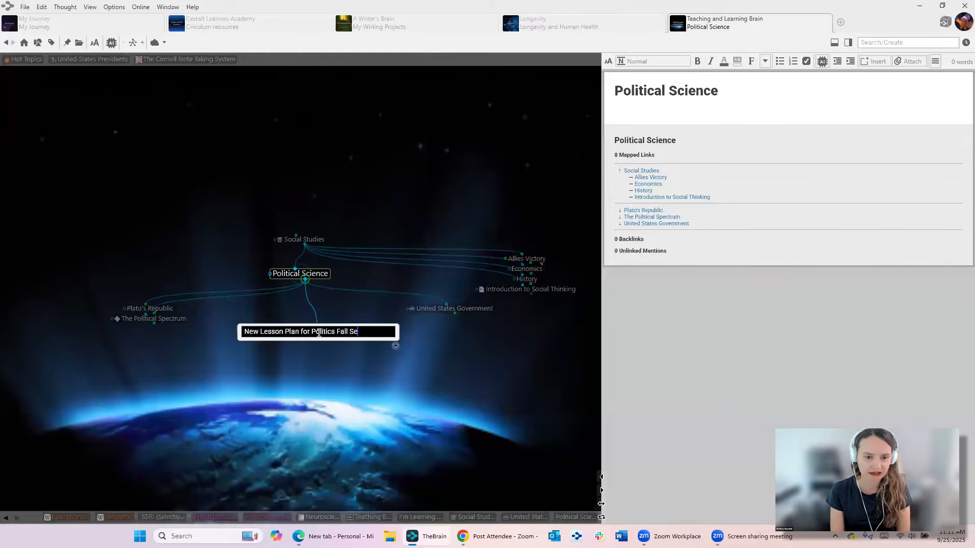
type("meste")
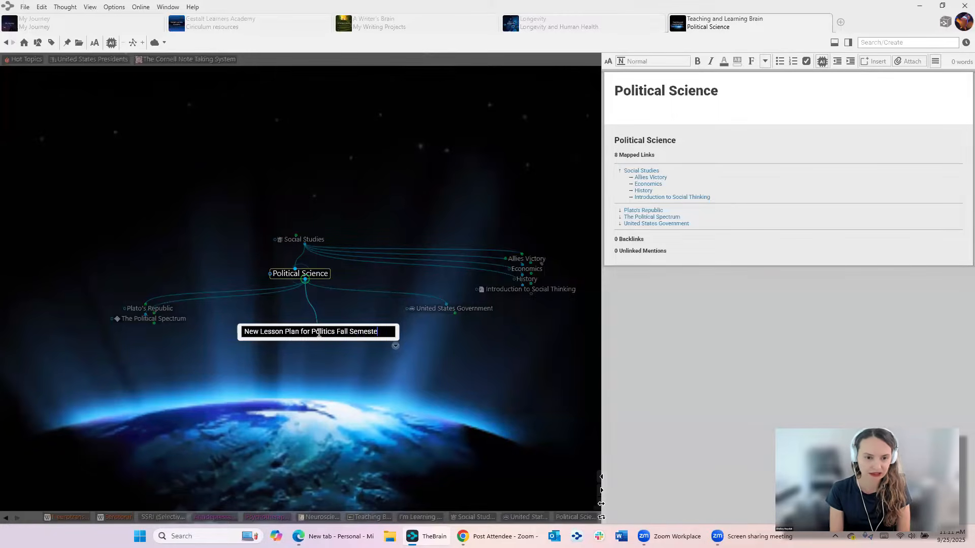
key("BackSpace")
key("BackSpace")
key("BackSpace")
key("BackSpace")
key("BackSpace")
key("BackSpace")
key("BackSpace")
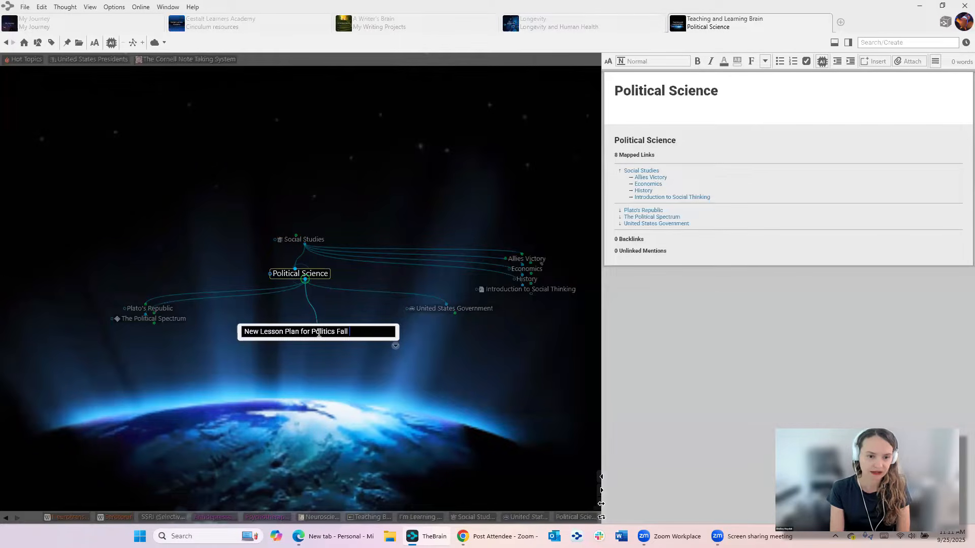
type("Course")
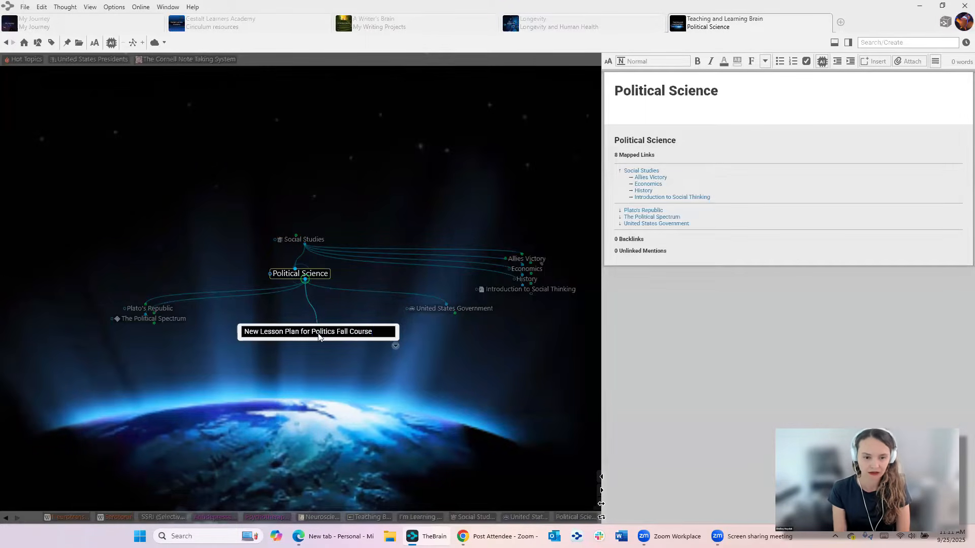
key("Return")
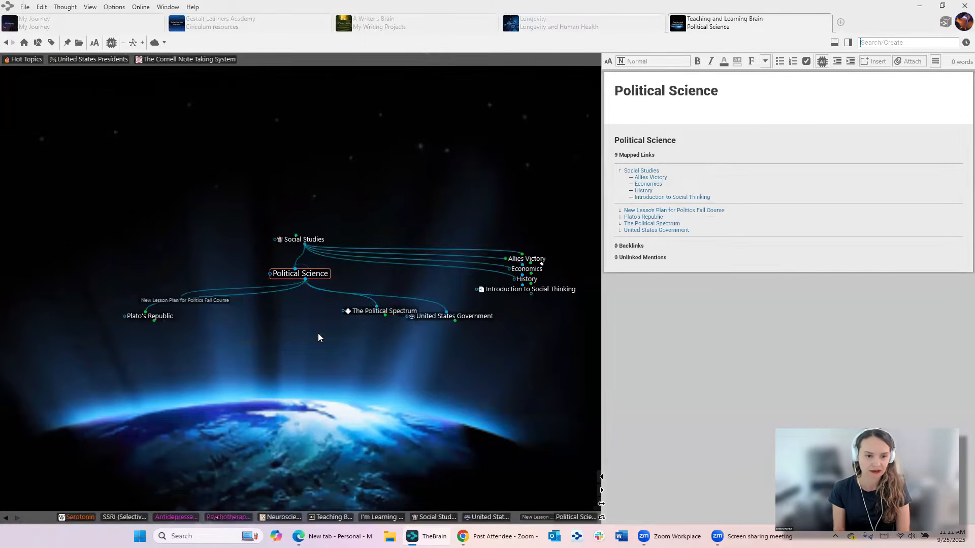
left_click(193, 309)
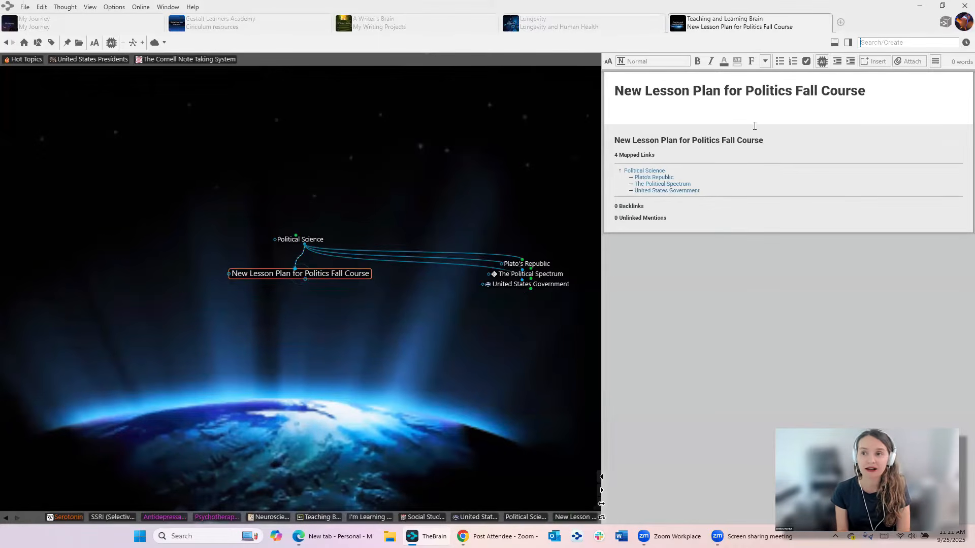
Step: Take TheBrain's window out of full size, narrow it and move it aside to expose the desktop folders
left_click(943, 5)
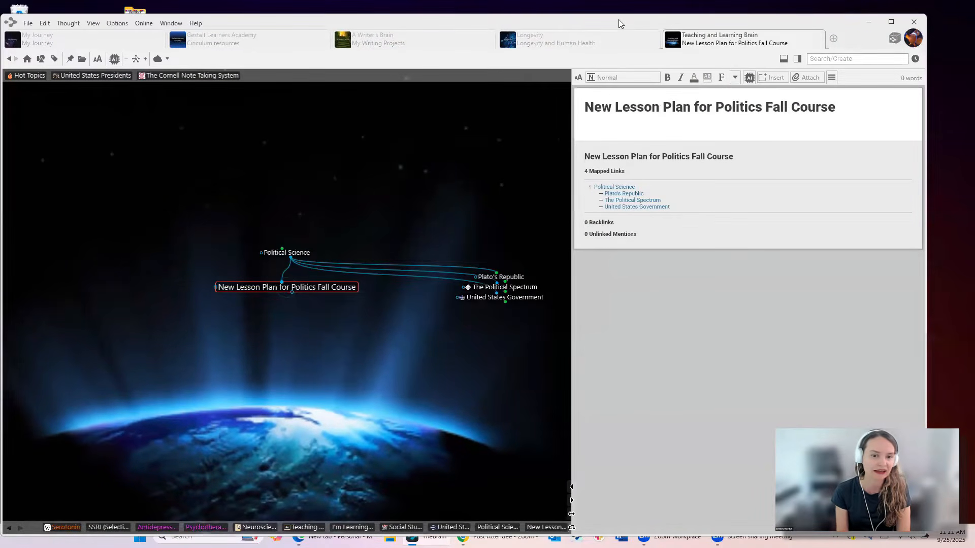
double_click(619, 19)
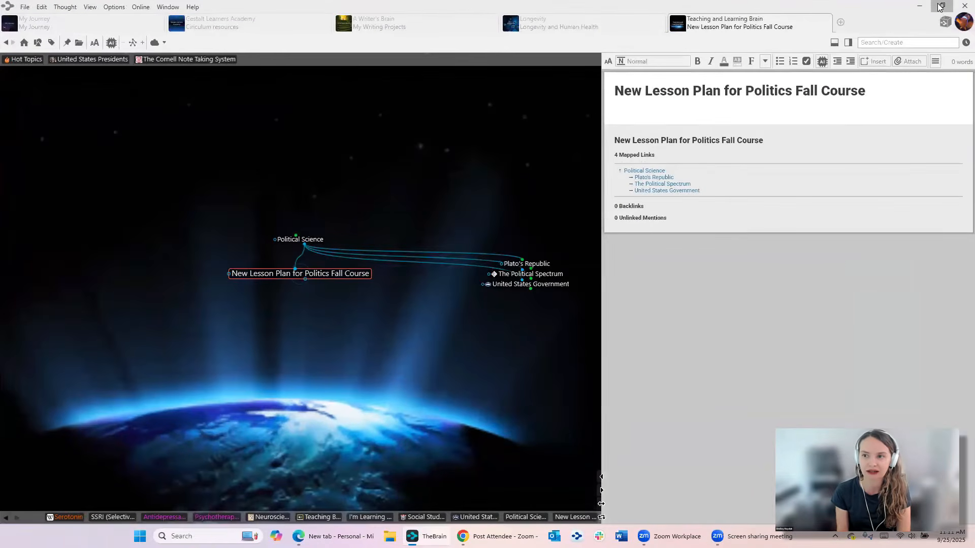
left_click(941, 6)
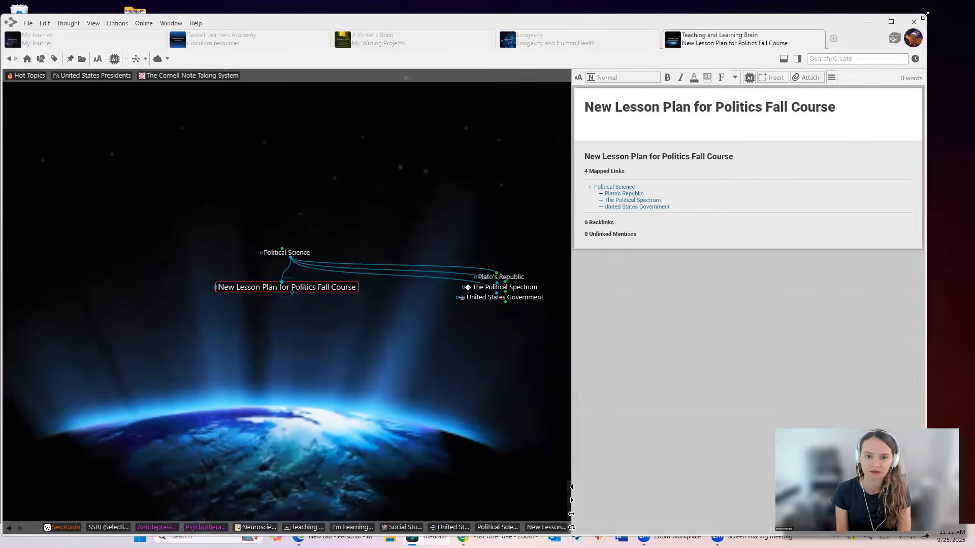
left_click_drag(924, 16, 836, 24)
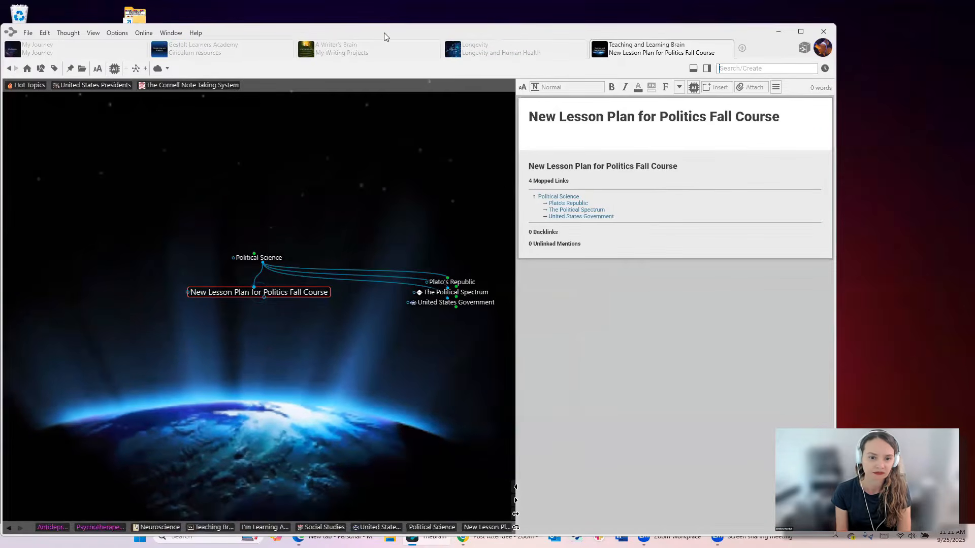
left_click_drag(384, 32, 611, 21)
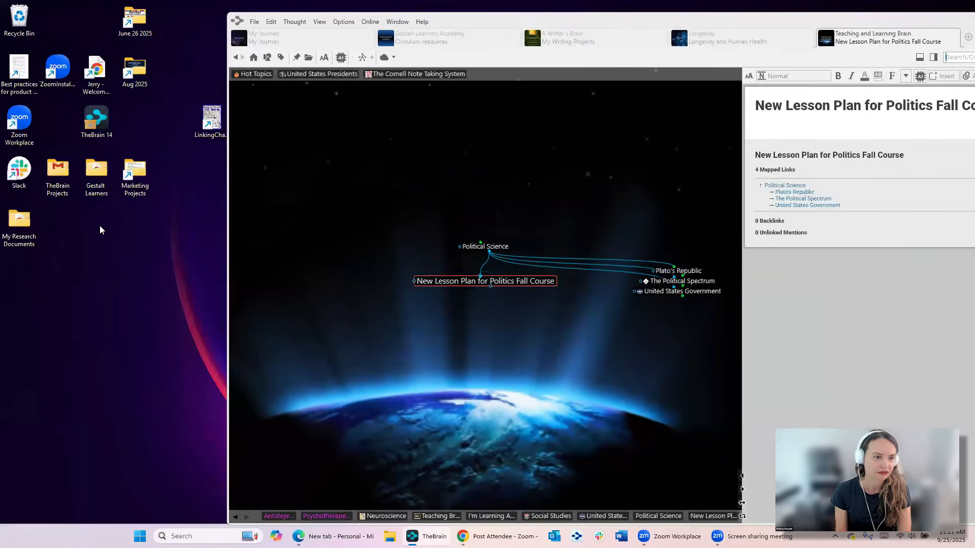
Step: Open the Gestalt Learners desktop folder beside TheBrain and attach the ABC word letters document to the New Lesson Plan for Politics Fall Course thought
left_click(95, 185)
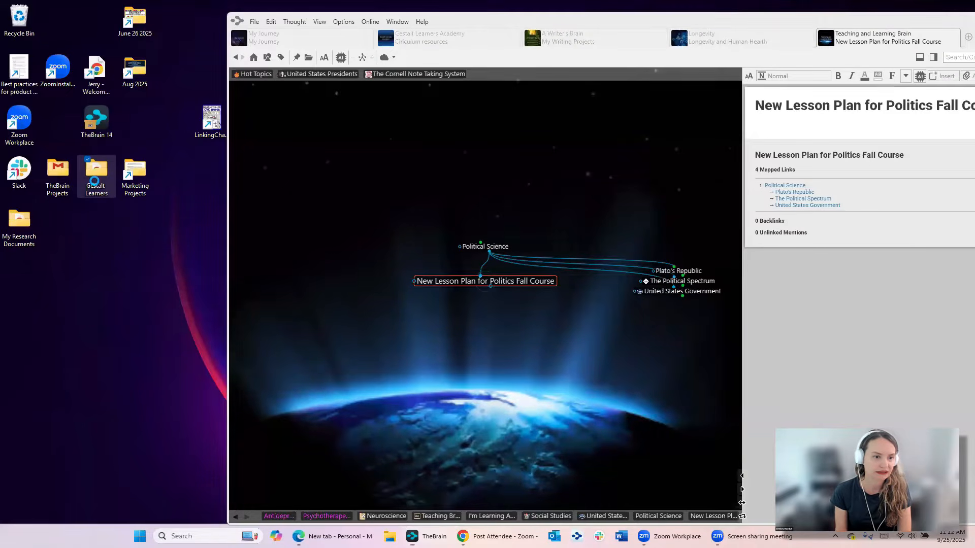
double_click(95, 185)
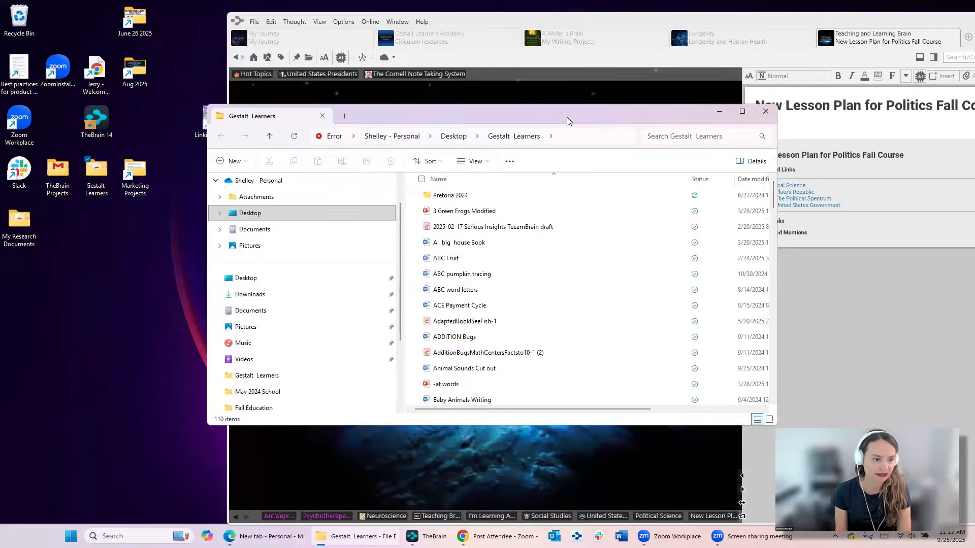
left_click_drag(567, 120, 151, 143)
left_click(139, 311)
left_click_drag(449, 301, 463, 281)
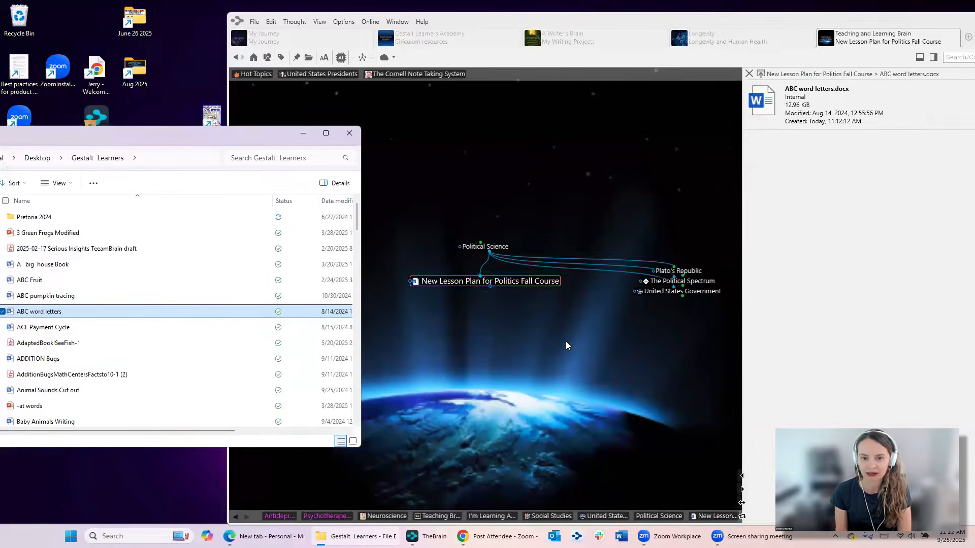
Step: Close the ABC word letters attachment preview and return to the lesson plan thought's notes
left_click(468, 316)
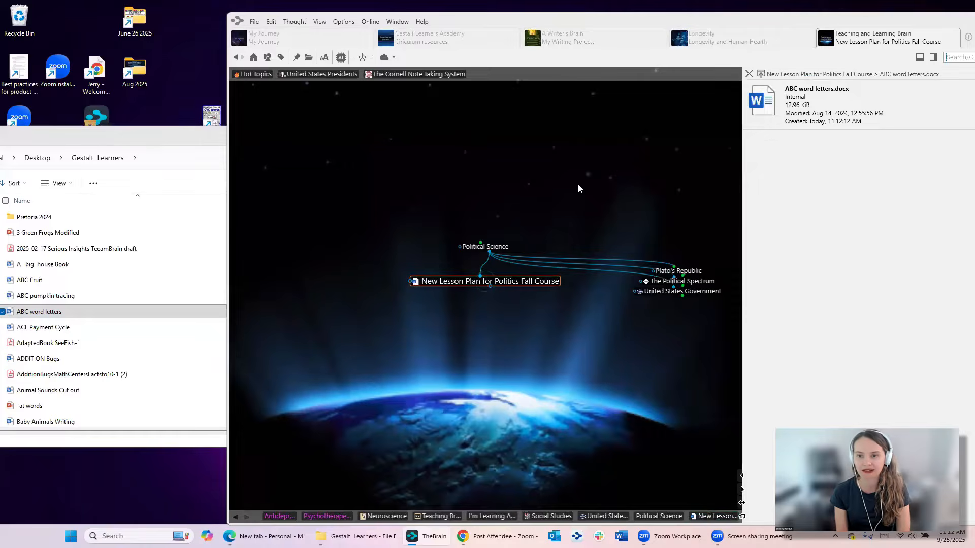
left_click(749, 73)
left_click(764, 136)
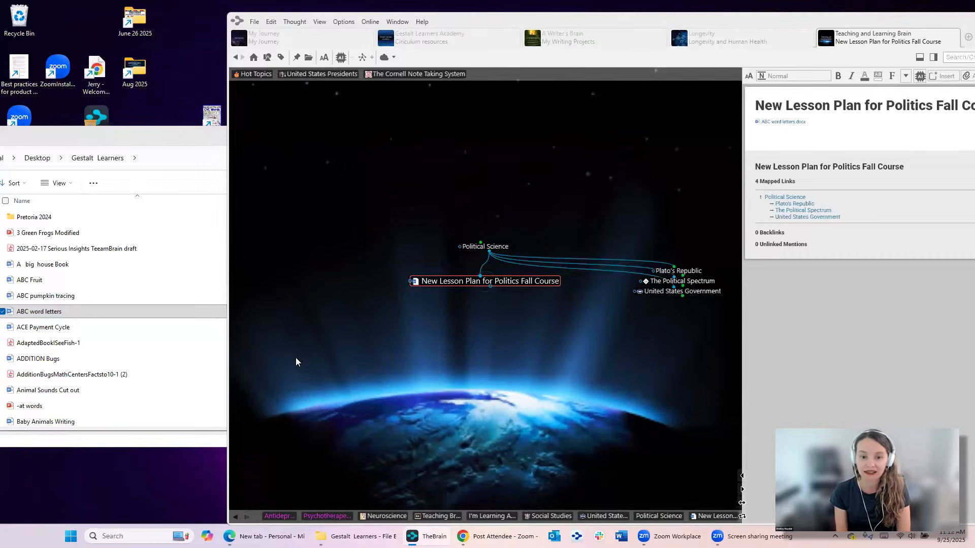
Step: Activate Political Science and generate an AI thought structure for it with Social Studies as the context thought and creativity at 55%
left_click(496, 249)
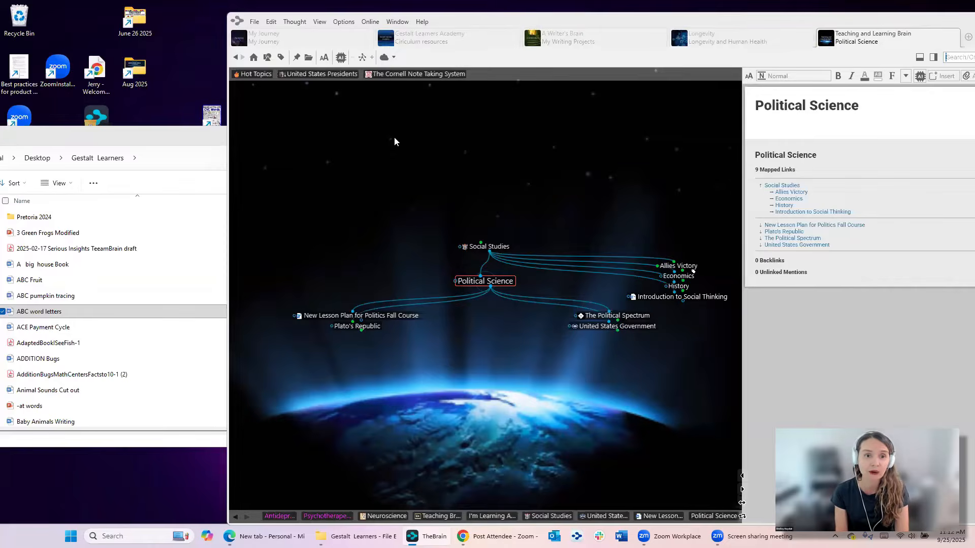
left_click(341, 59)
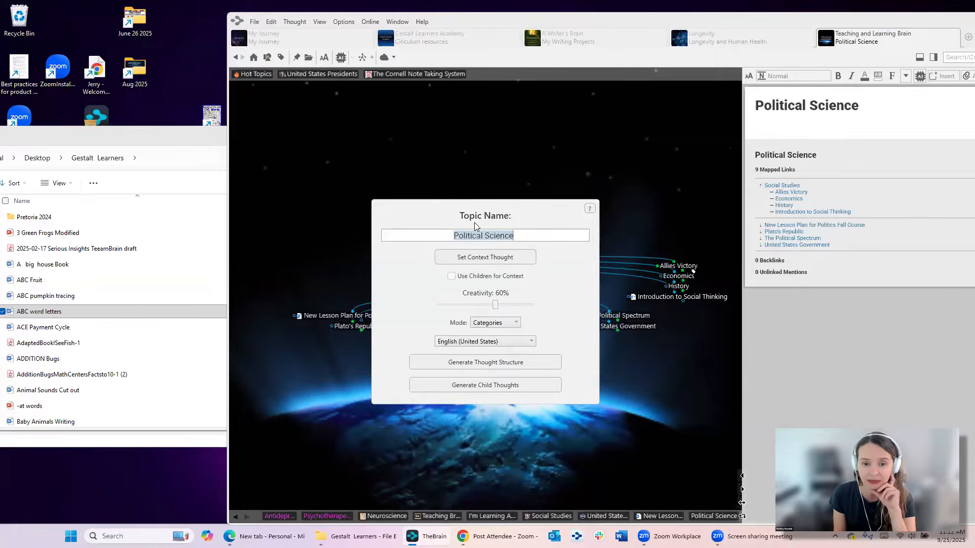
left_click(494, 306)
left_click_drag(493, 305, 490, 304)
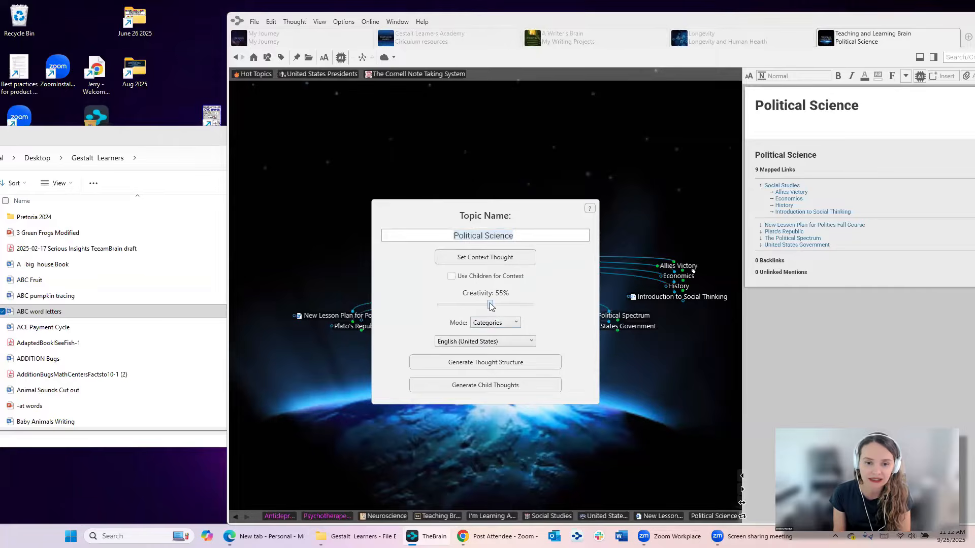
left_click(495, 259)
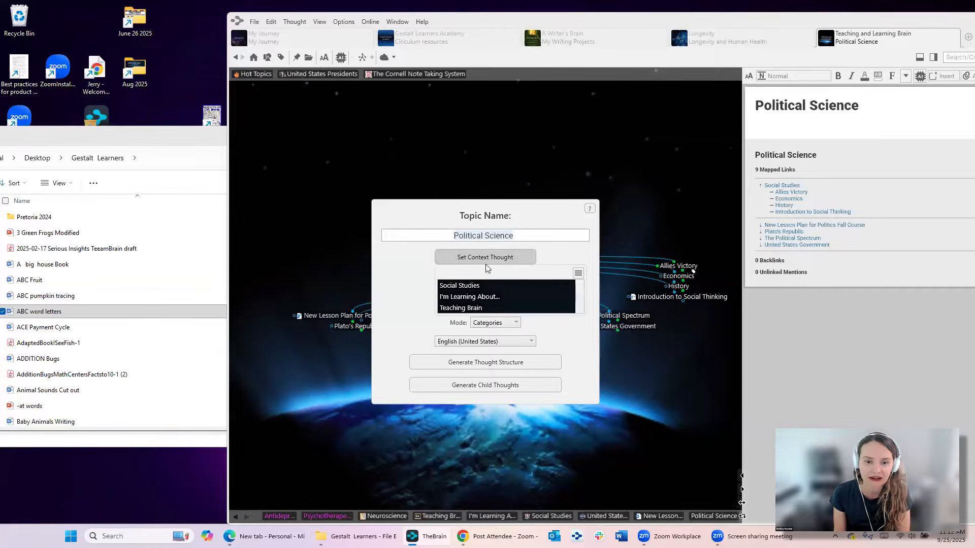
left_click(475, 285)
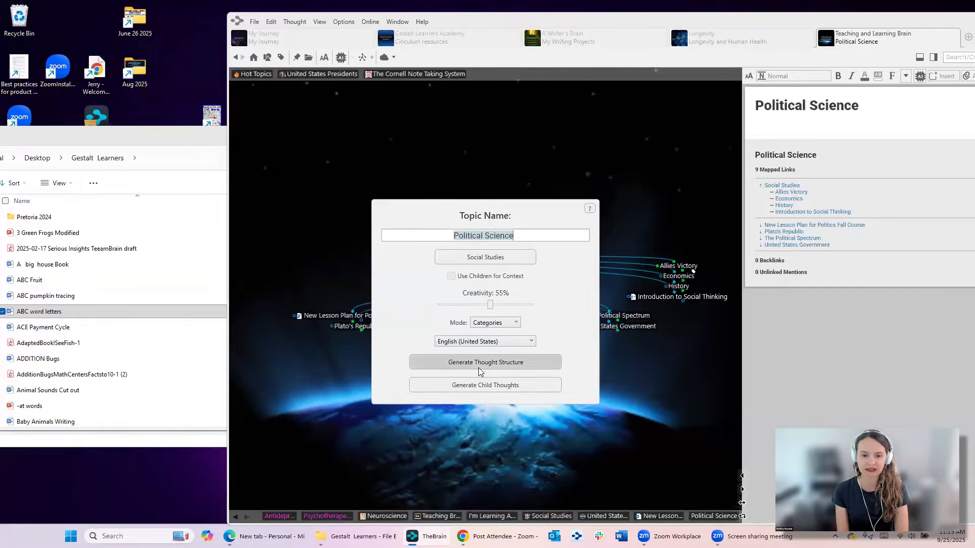
left_click(507, 364)
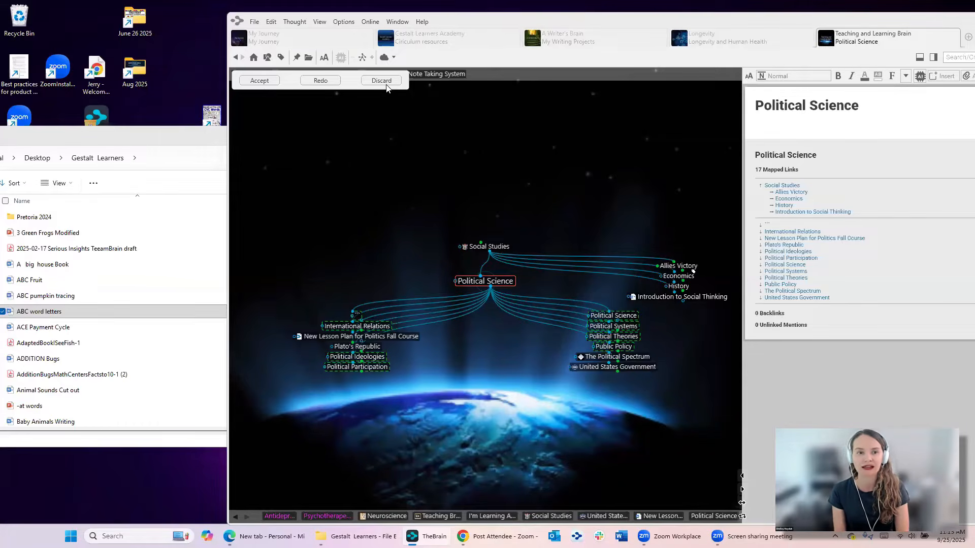
Step: Redo the AI generation with the topic "Political Science Ancient Greek and World History", producing child thoughts instead, and accept them
left_click(321, 80)
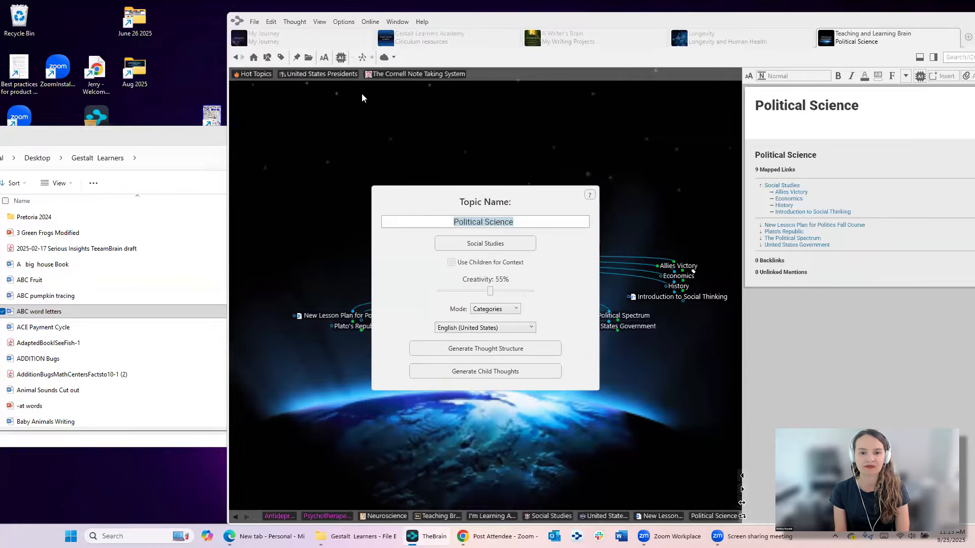
left_click(556, 222)
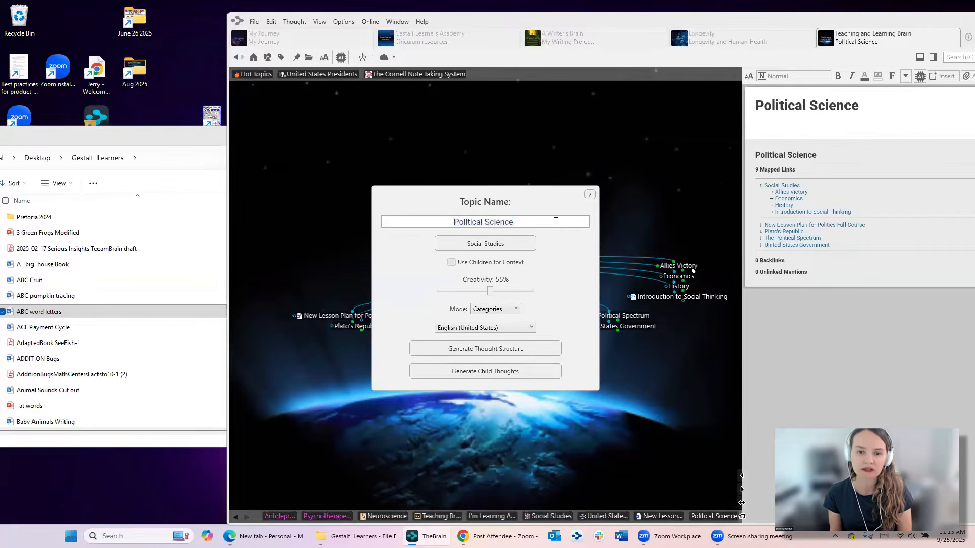
type("Acinent")
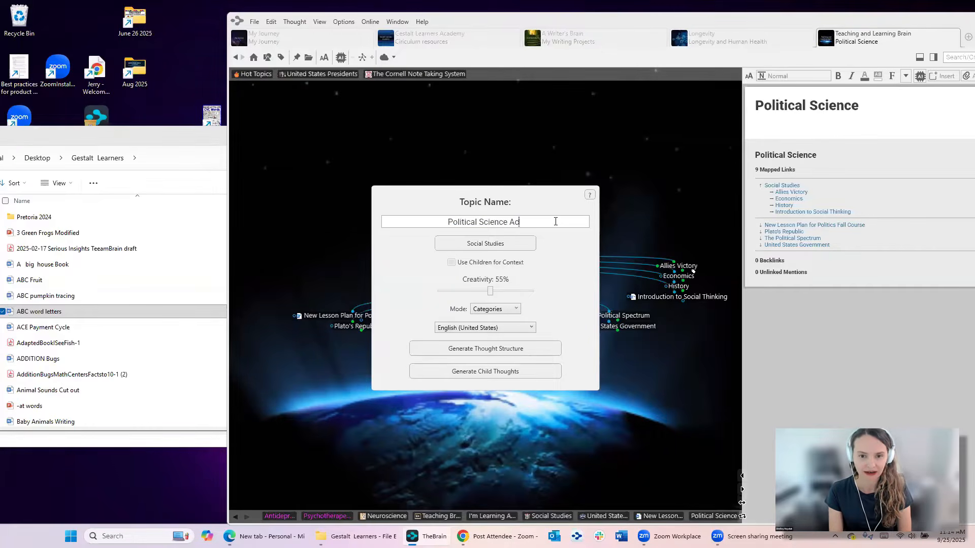
right_click(514, 227)
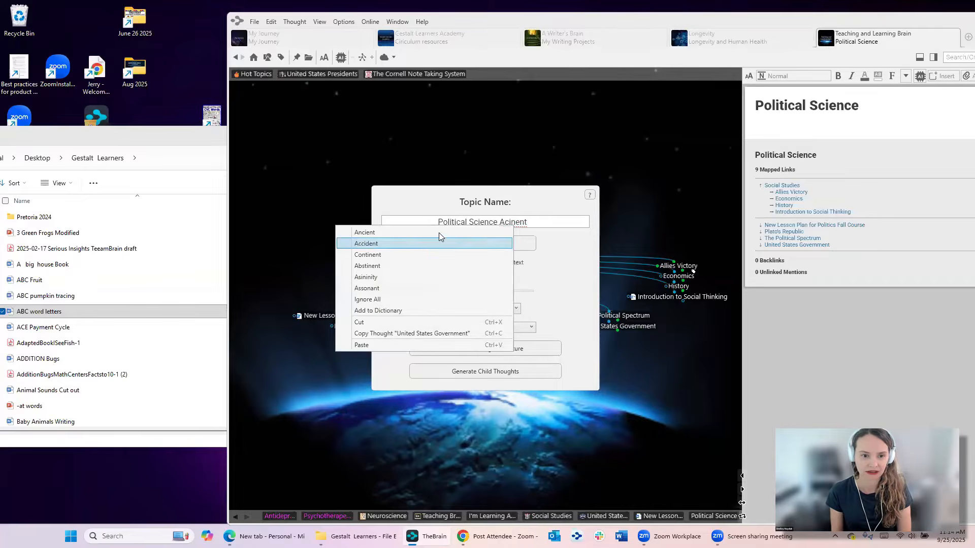
left_click(440, 233)
type("Greek and ")
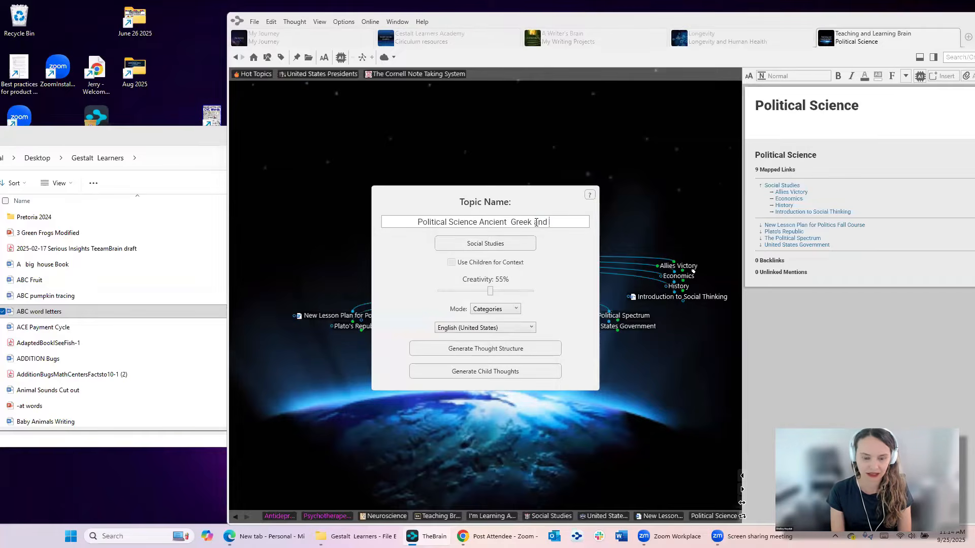
type("World Hi")
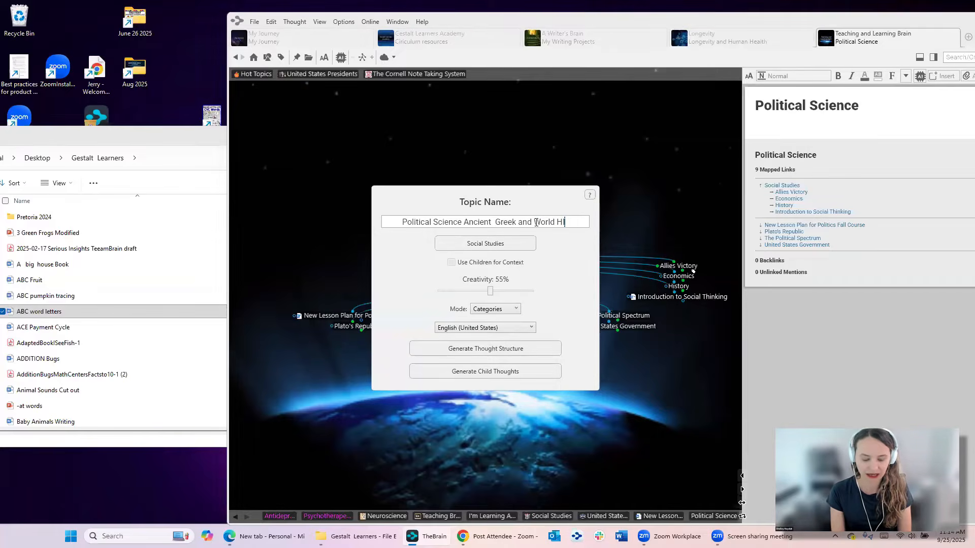
key("BackSpace")
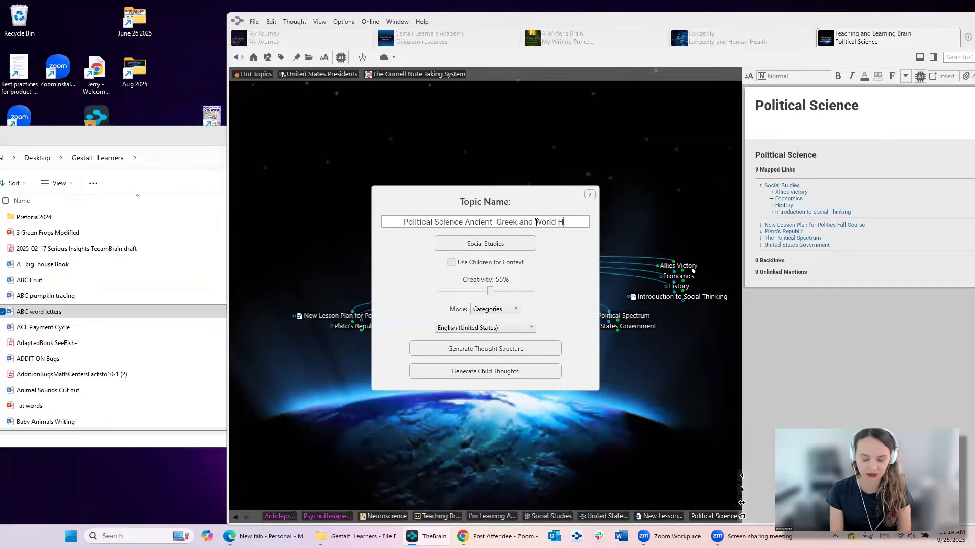
type("istory")
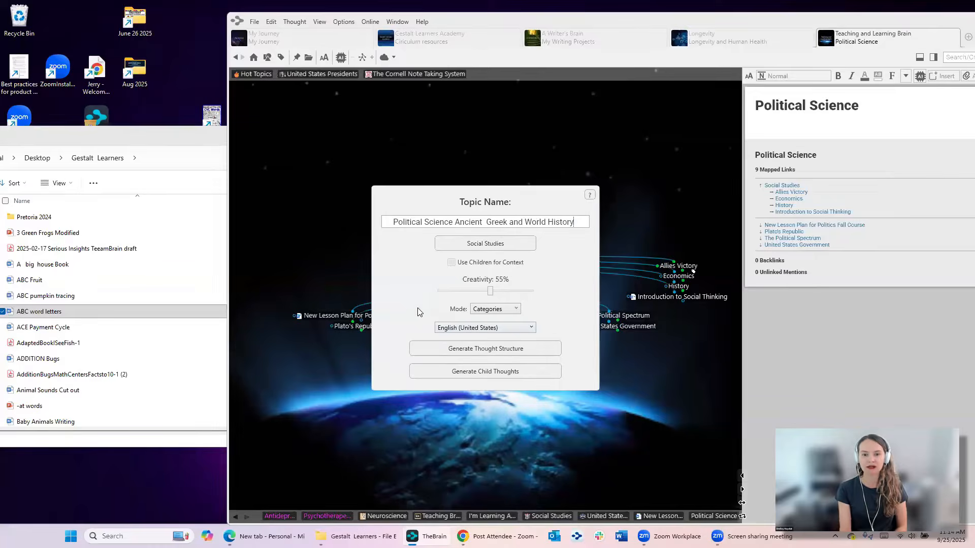
left_click(484, 373)
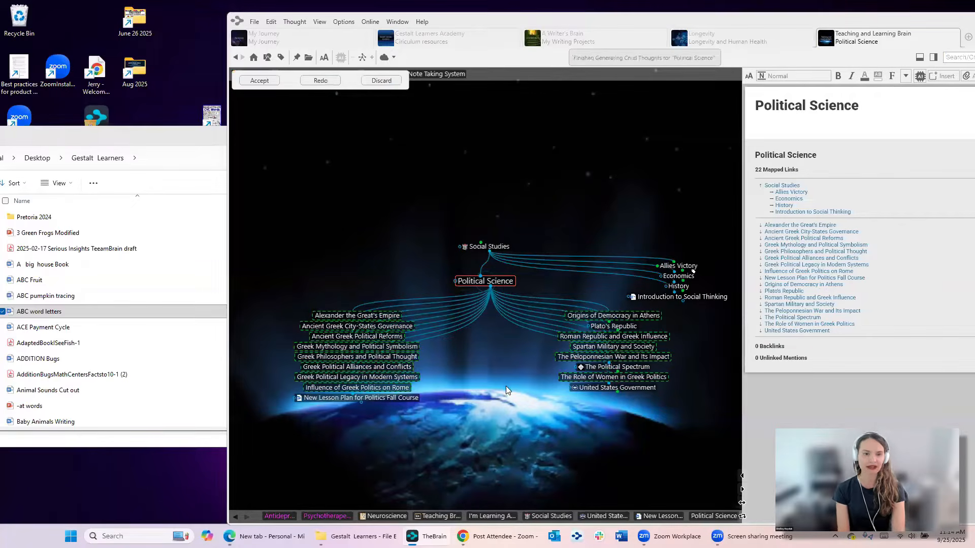
left_click(260, 80)
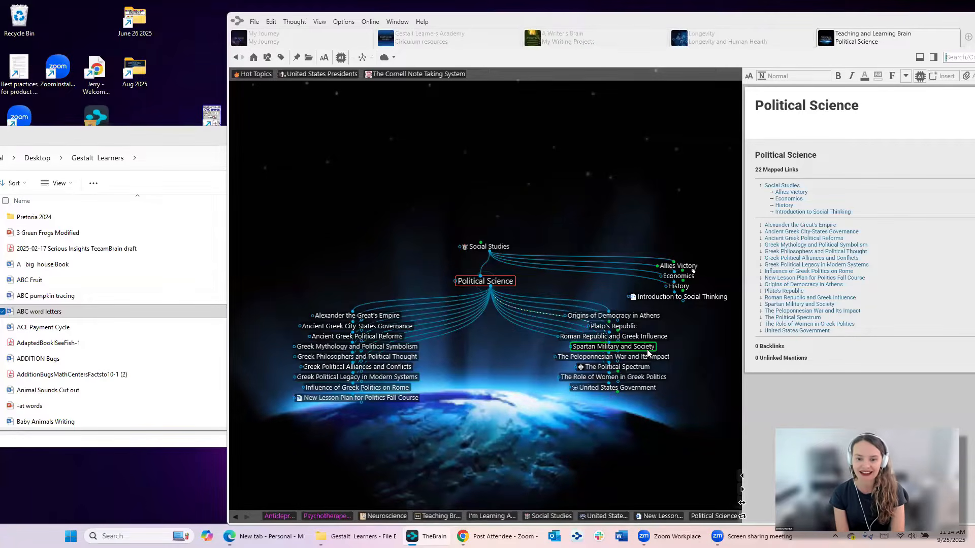
Step: Activate the Roman Republic and Greek Influence thought and set up an AI note for it with the topic "Roman Republic"
left_click(588, 337)
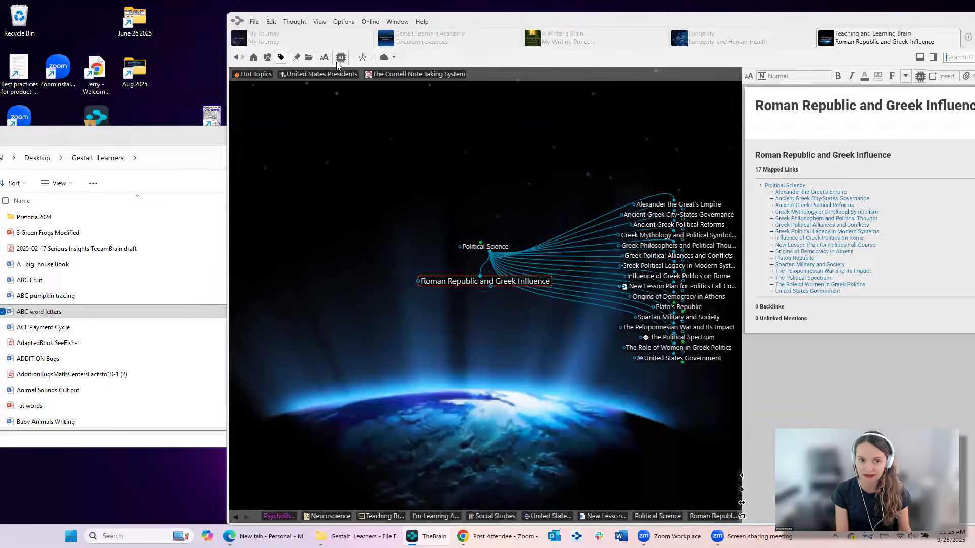
left_click(921, 77)
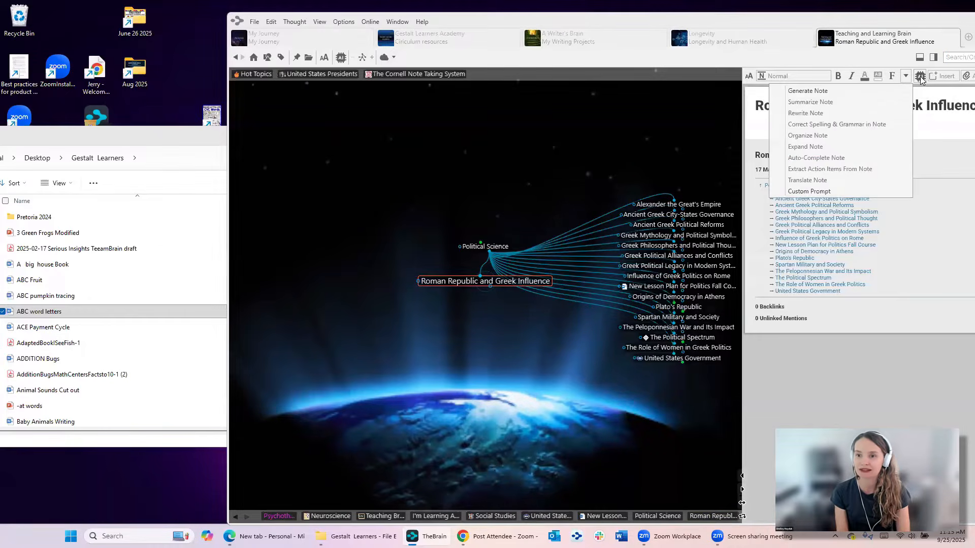
left_click(831, 91)
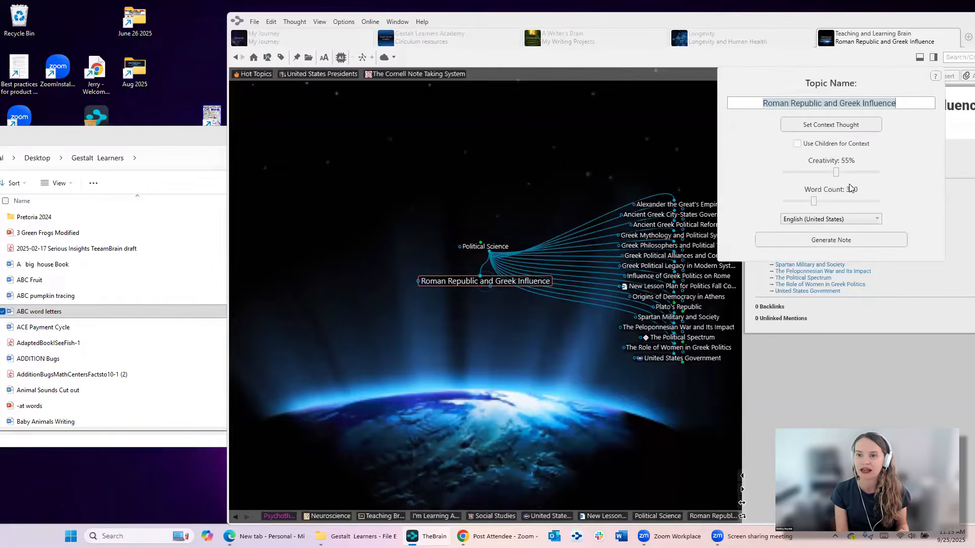
left_click(911, 104)
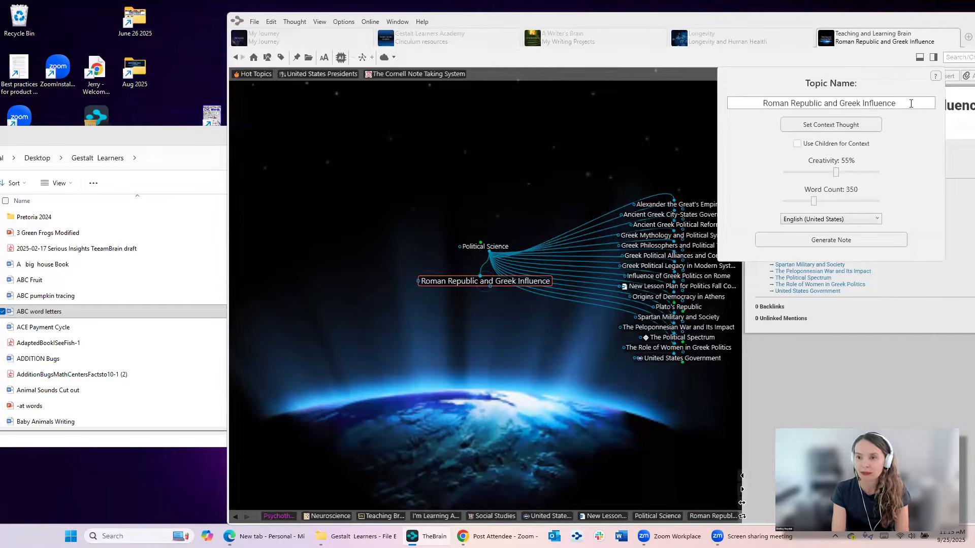
key("BackSpace")
key("BackSpace")
key("BackSpace")
key("BackSpace")
key("BackSpace")
key("BackSpace")
key("BackSpace")
key("BackSpace")
key("BackSpace")
key("BackSpace")
key("BackSpace")
key("BackSpace")
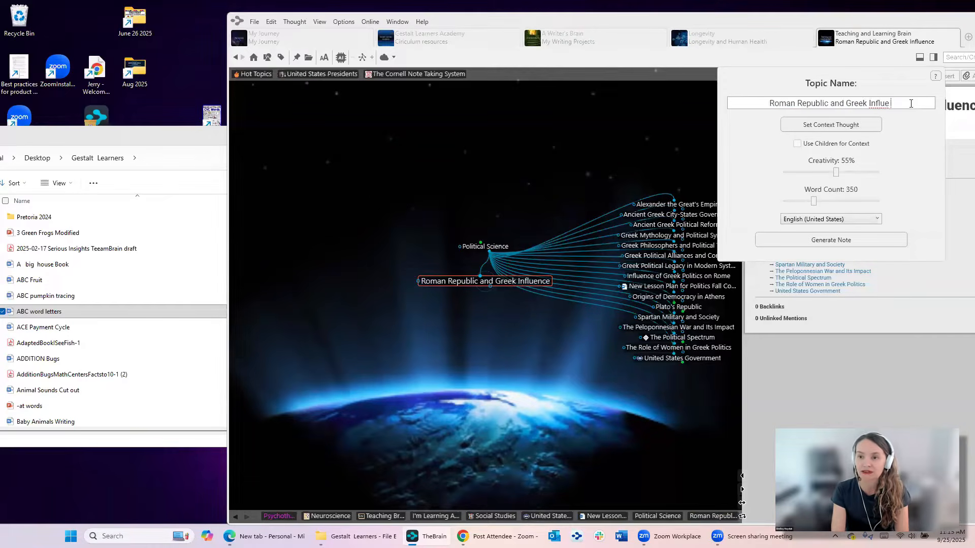
key("BackSpace")
key("BackSpace")
key("BackSpace")
key("BackSpace")
key("BackSpace")
key("BackSpace")
key("BackSpace")
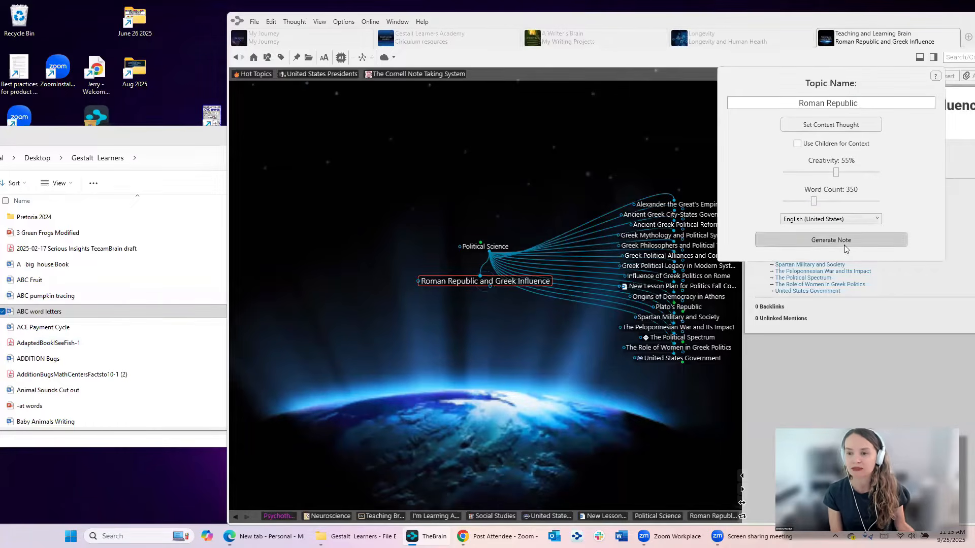
Step: Generate the Roman Republic note, widen the notes area and accept the generated text
left_click(831, 240)
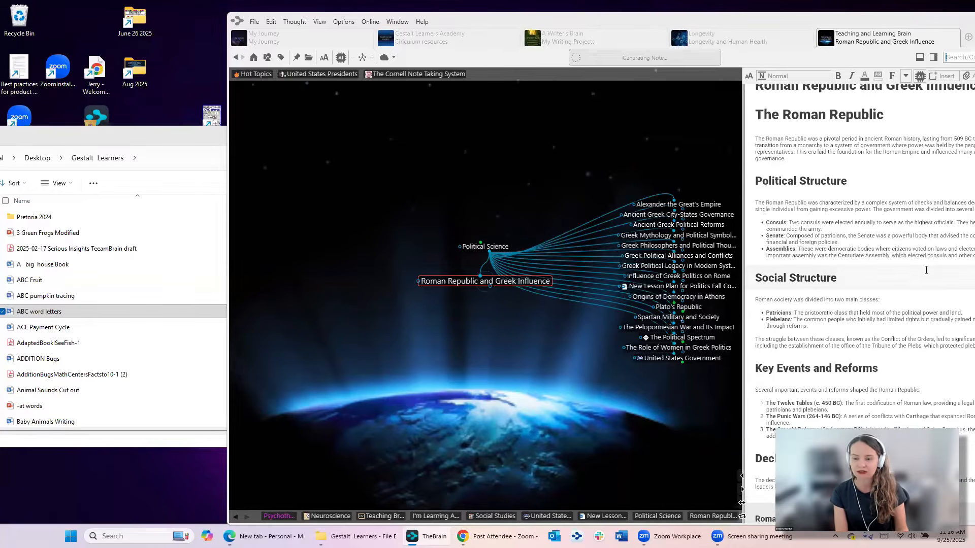
left_click_drag(741, 279, 664, 281)
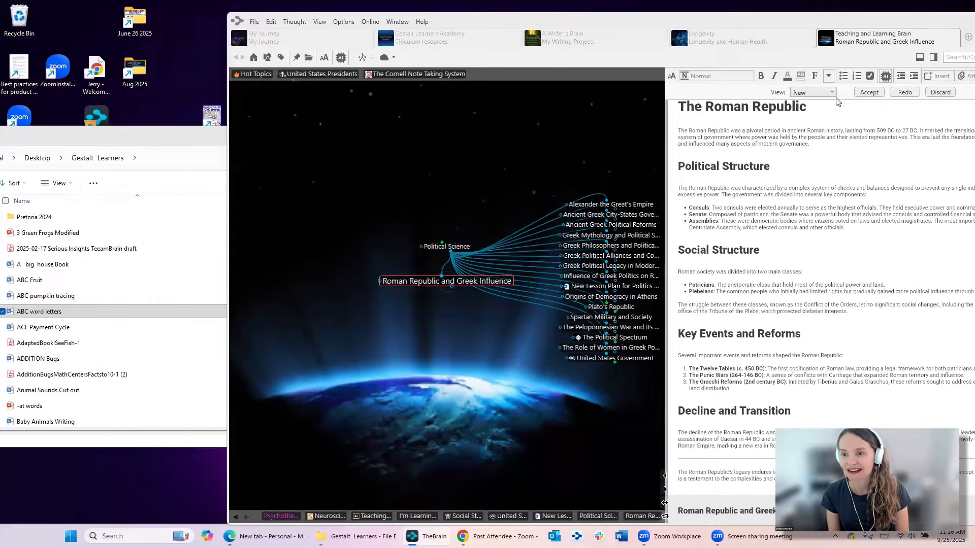
left_click(868, 93)
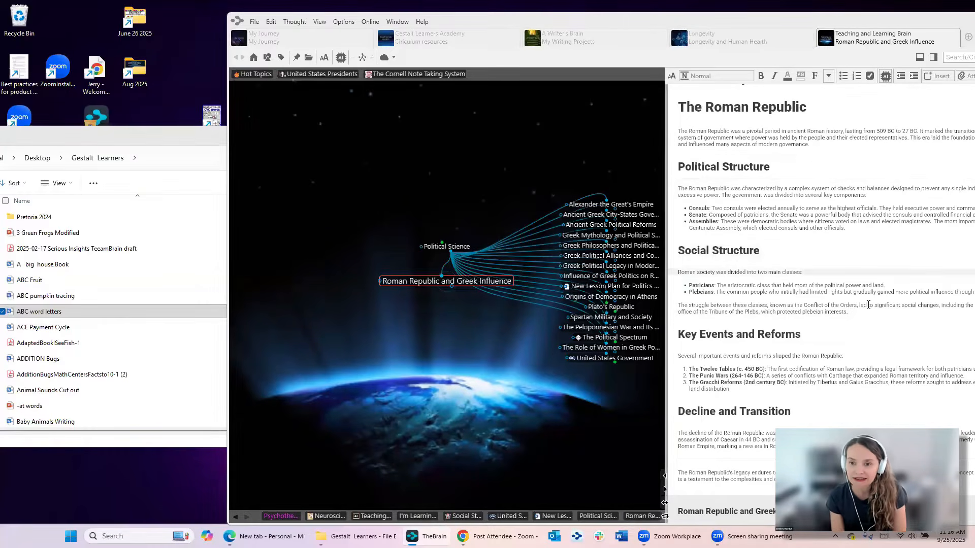
Step: Delete the Social Structure section from the note and colour the bullet list under Political Structure yellow
left_click_drag(848, 312, 668, 232)
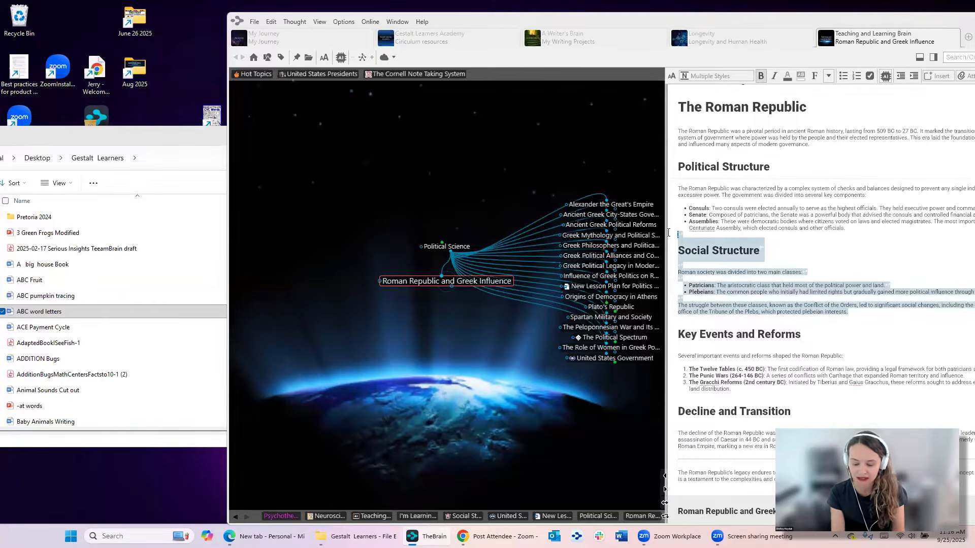
key("Delete")
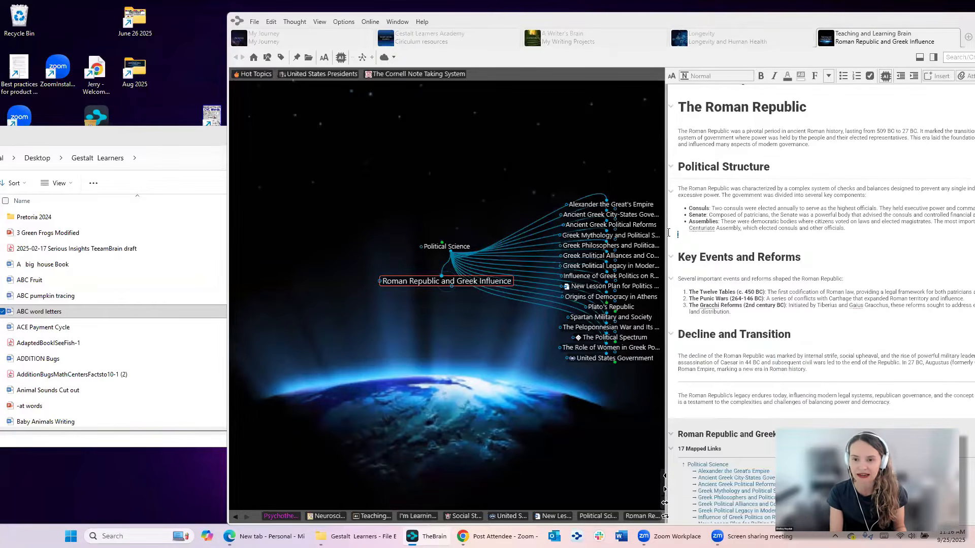
left_click_drag(845, 229, 681, 202)
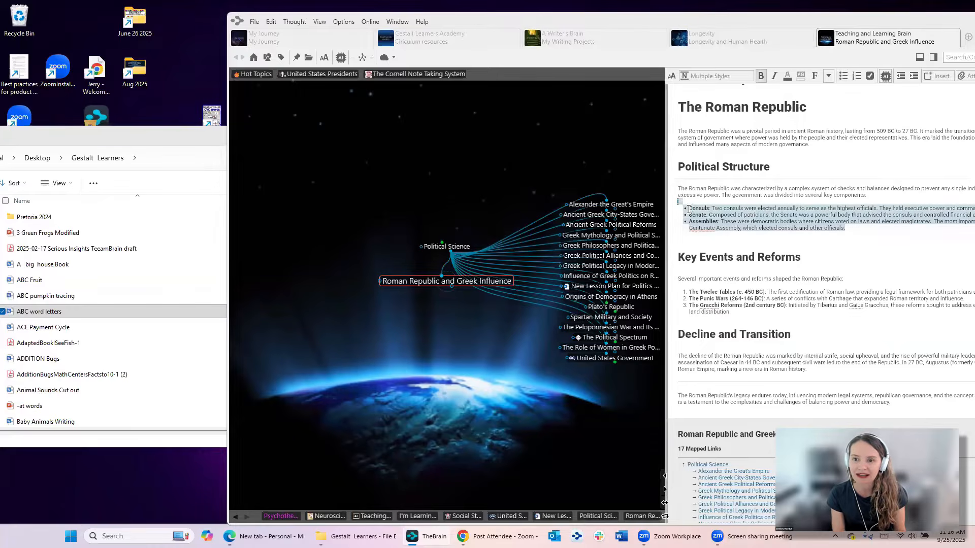
left_click(788, 78)
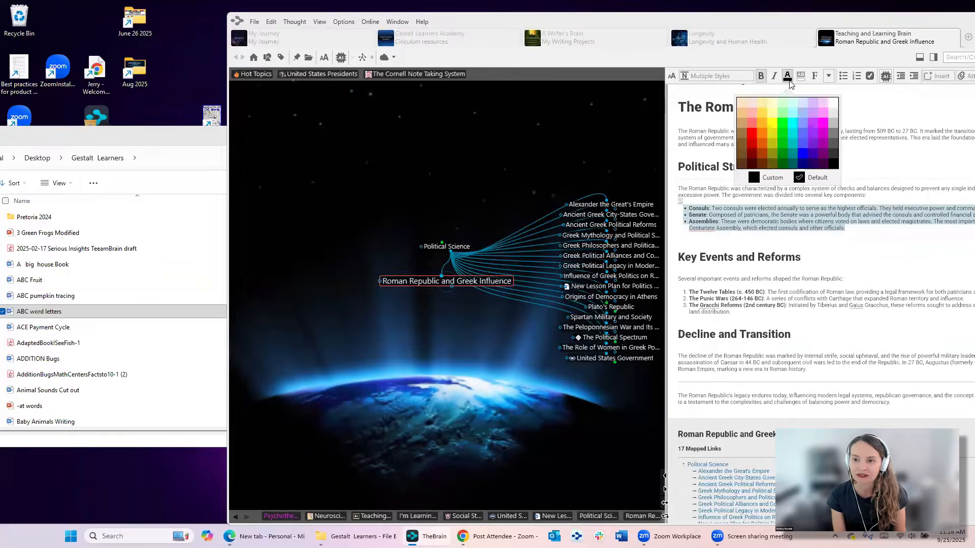
left_click(772, 123)
left_click(888, 284)
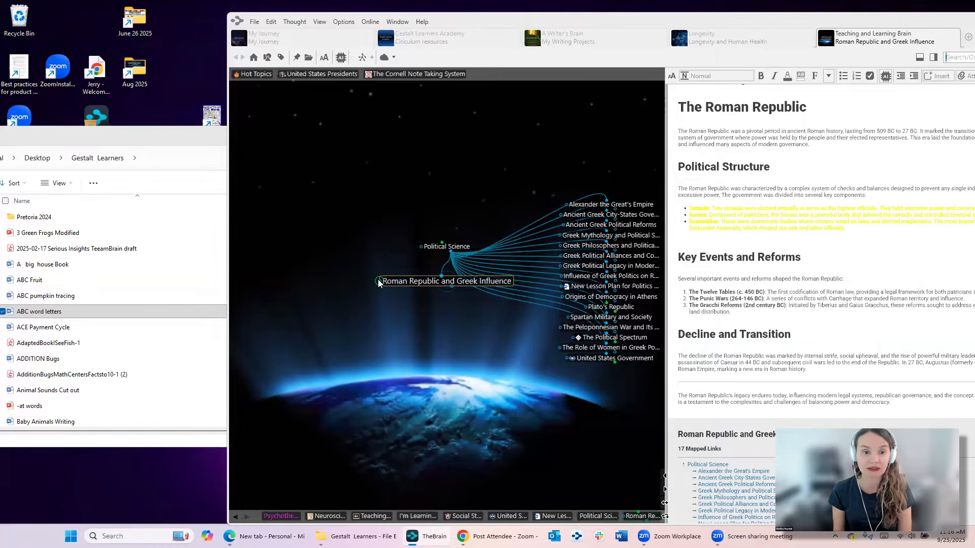
Step: Link Roman Republic and Greek Influence to the pinned United States Presidents as a jump thought, then activate United States Presidents and narrow its notes area
left_click_drag(378, 280, 313, 76)
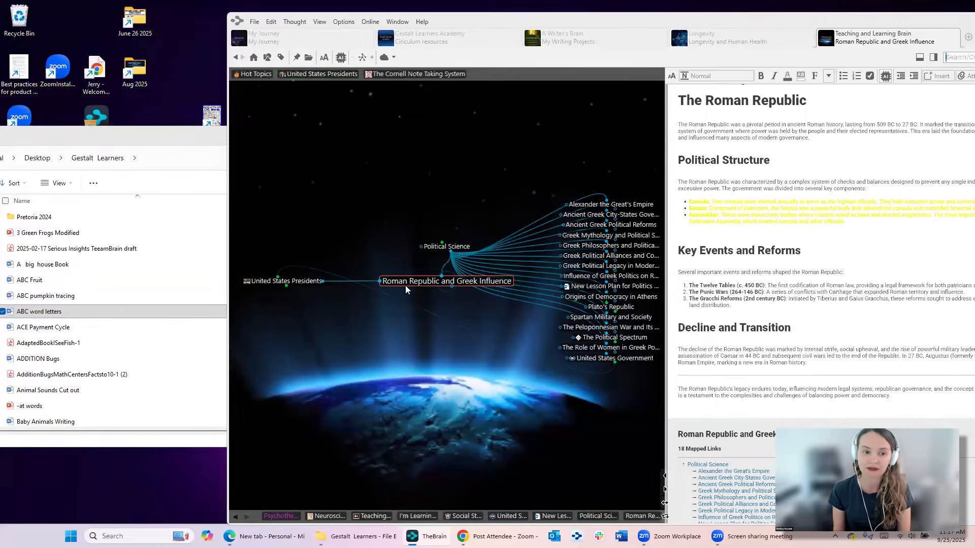
left_click(284, 282)
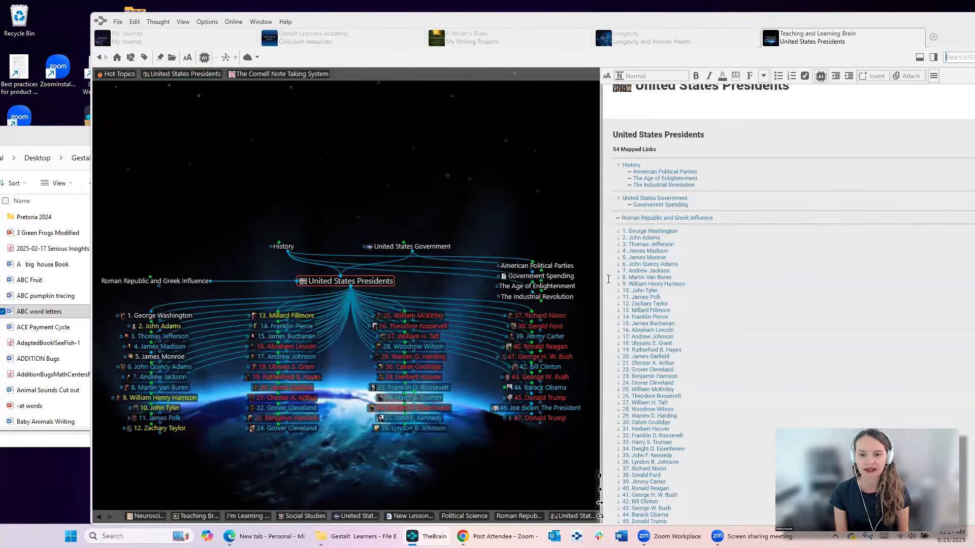
left_click_drag(600, 278, 618, 278)
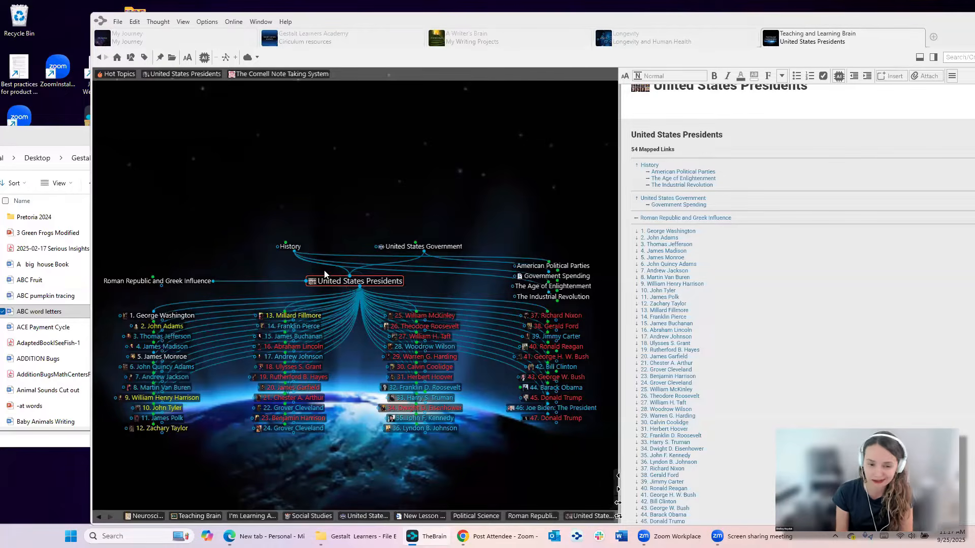
Step: Arrange the thoughts around United States Presidents by type and activate 12. Zachary Taylor
right_click(231, 163)
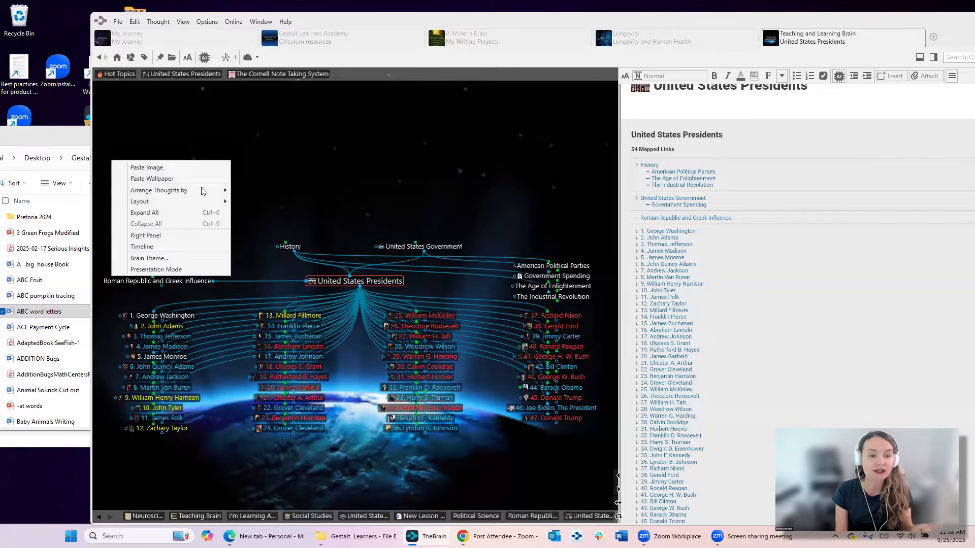
mouse_move(199, 191)
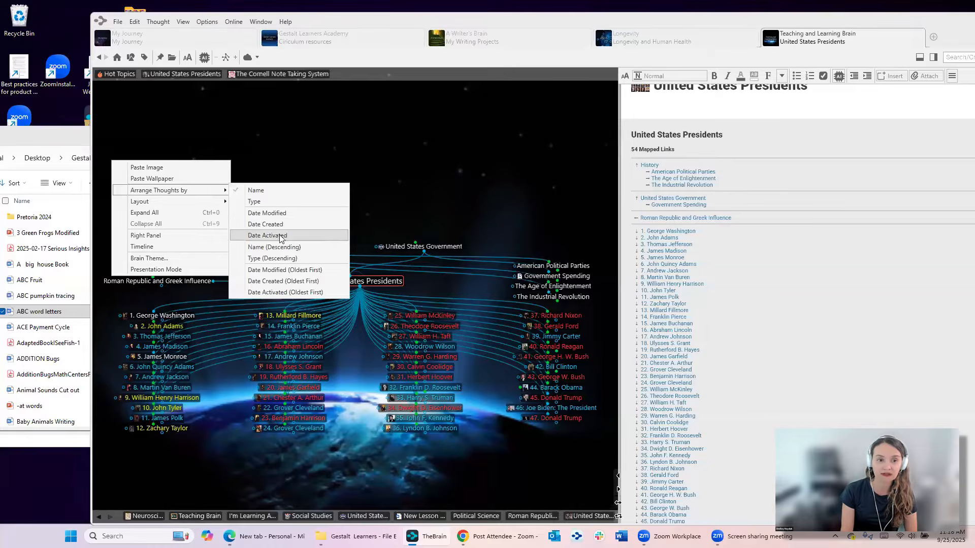
left_click(268, 203)
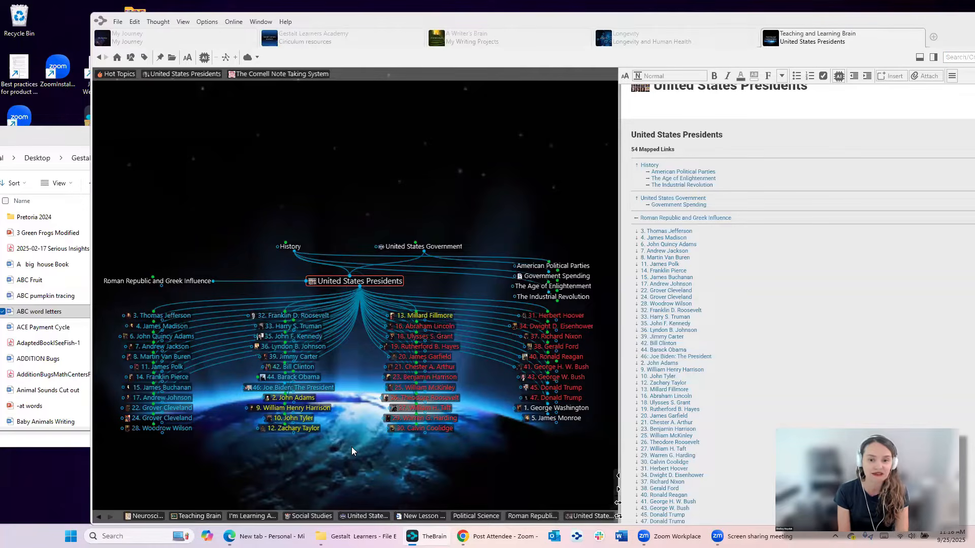
left_click(309, 428)
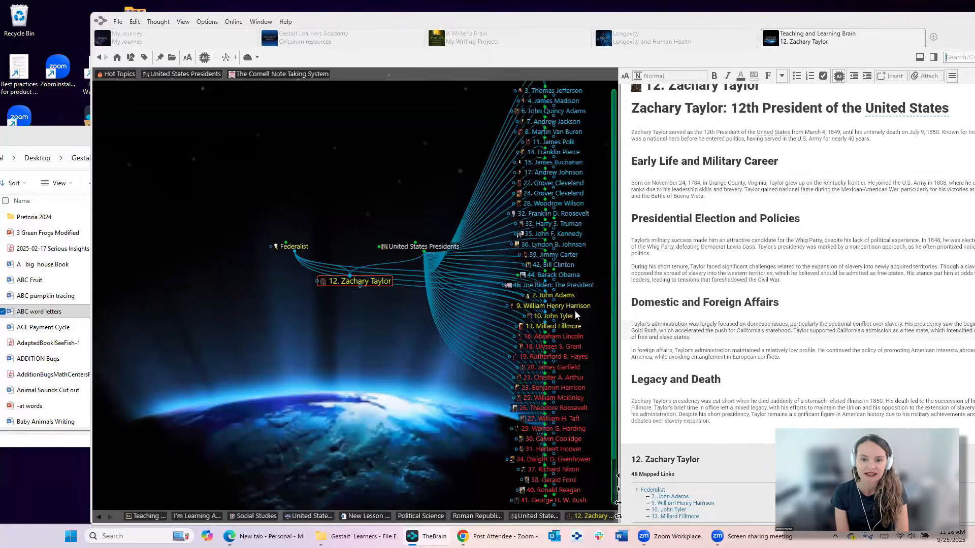
Step: Activate 2. John Adams, generate a 350-word AI note for it and accept the text in a widened notes area
left_click(563, 296)
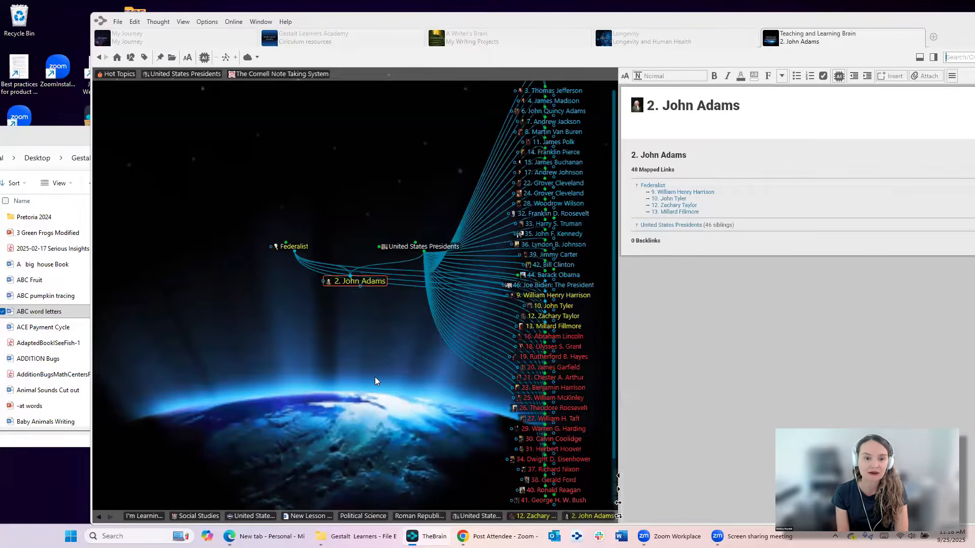
left_click(839, 77)
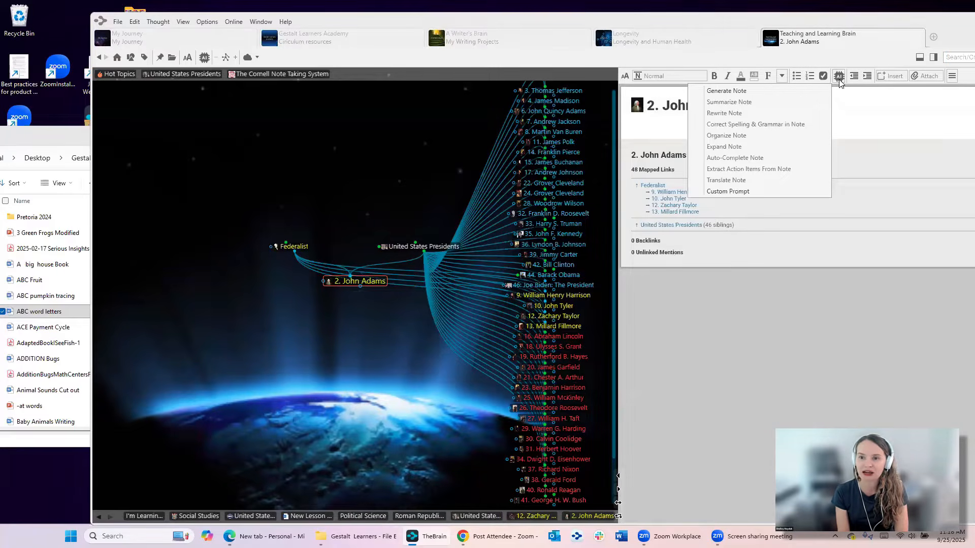
left_click(748, 91)
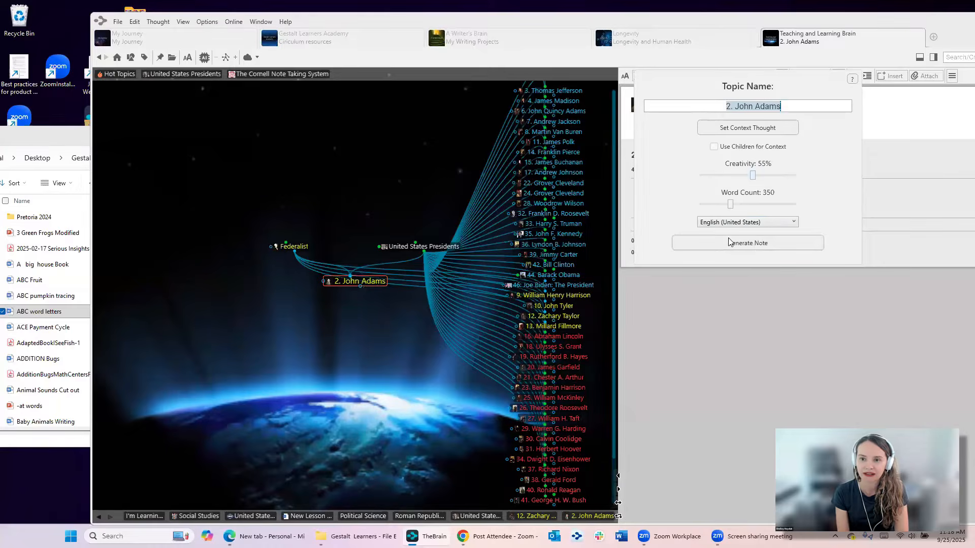
left_click(753, 244)
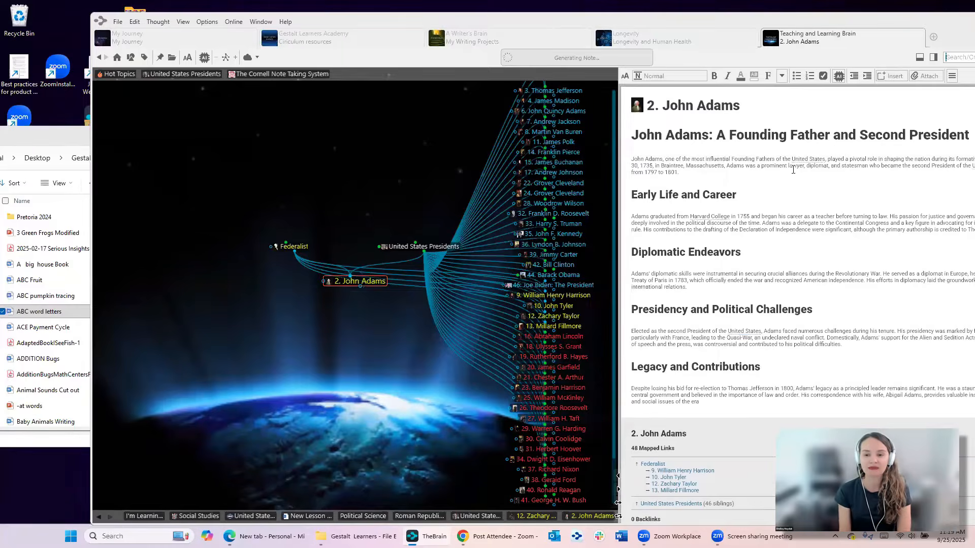
left_click_drag(616, 244, 567, 244)
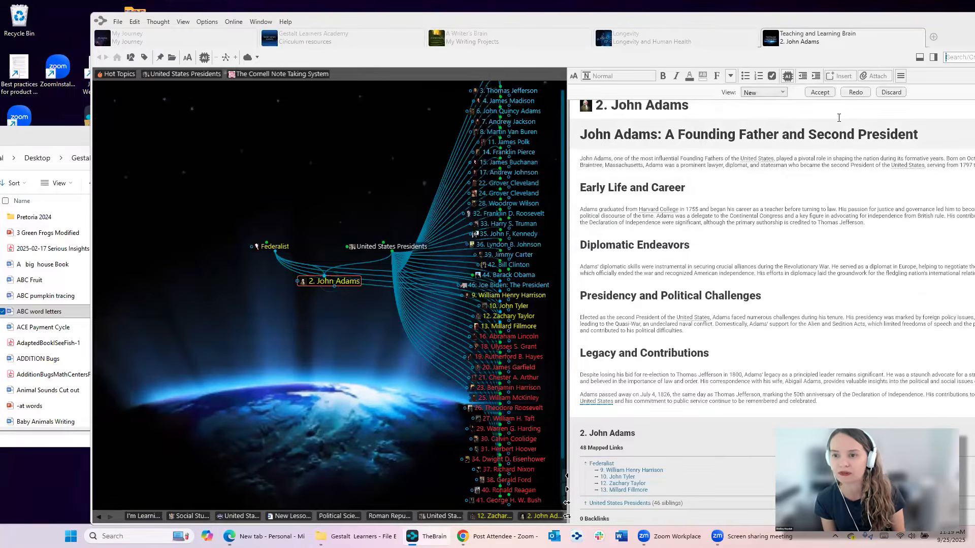
left_click(821, 93)
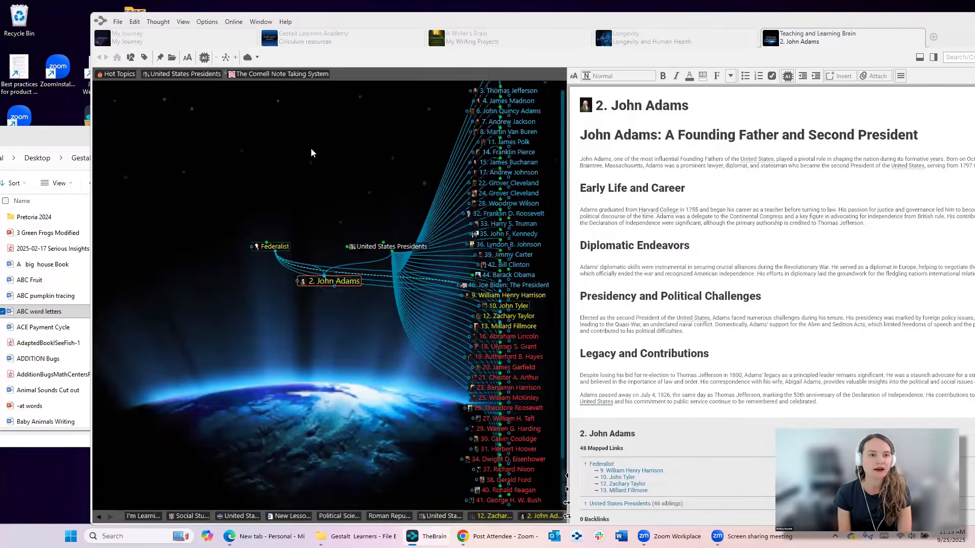
Step: Run a Google web search for "2. John Adams" from the thought and snap the browser window beside the map
left_click(211, 23)
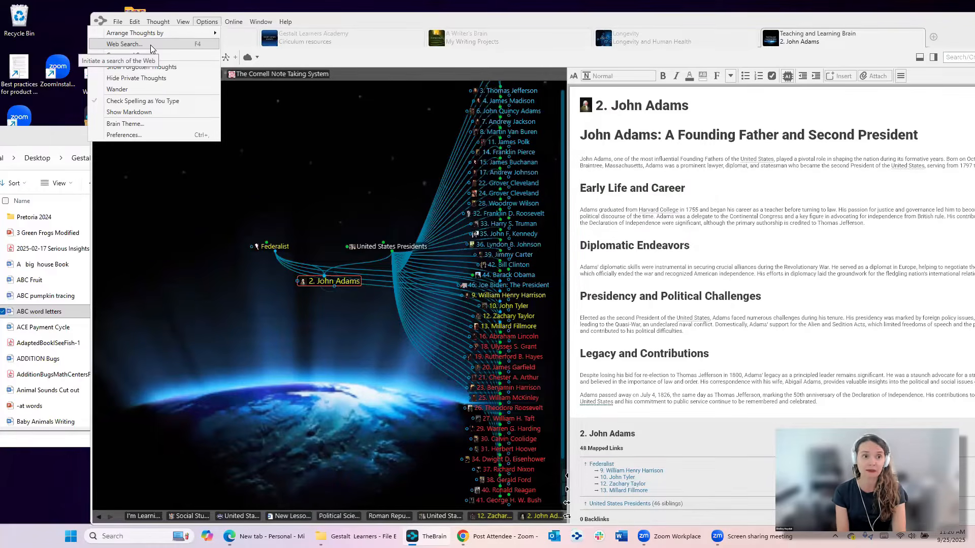
left_click(125, 44)
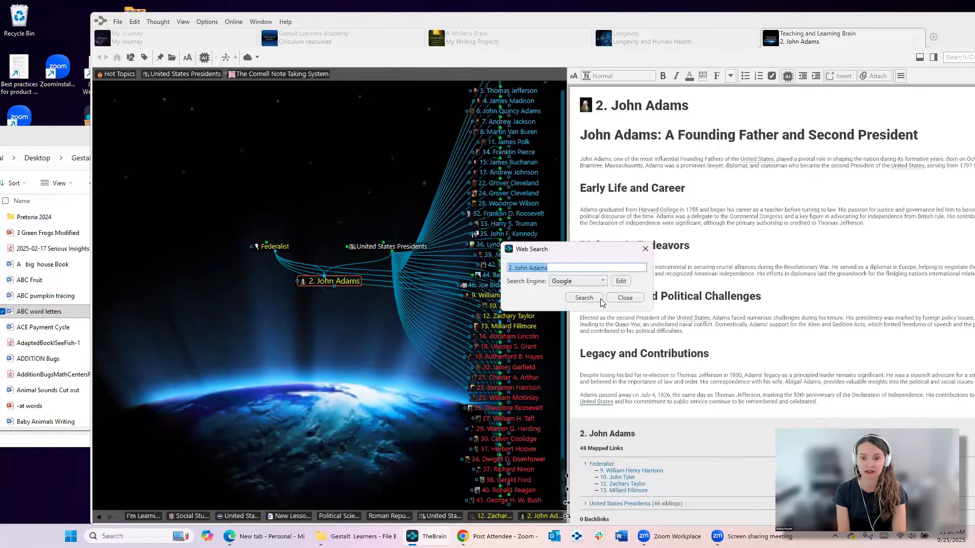
left_click(584, 298)
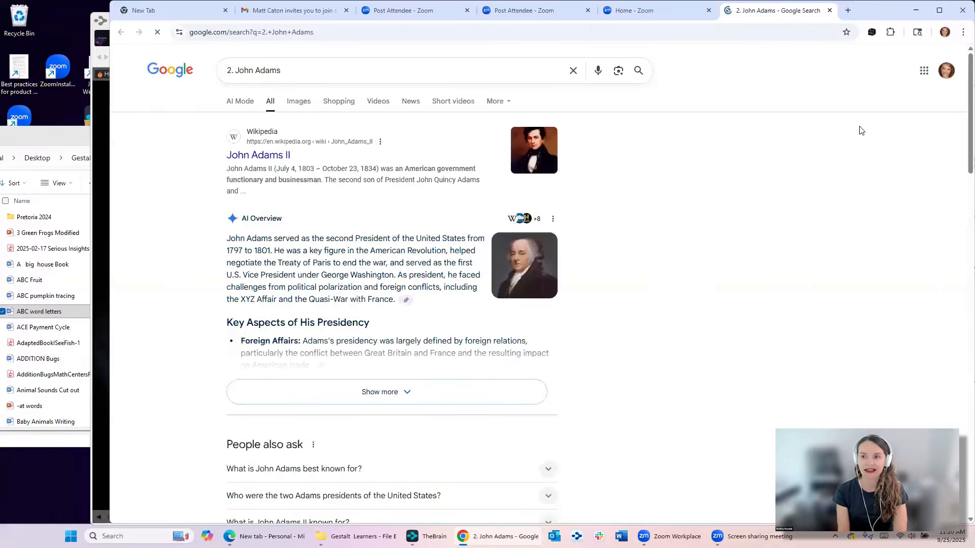
left_click(938, 10)
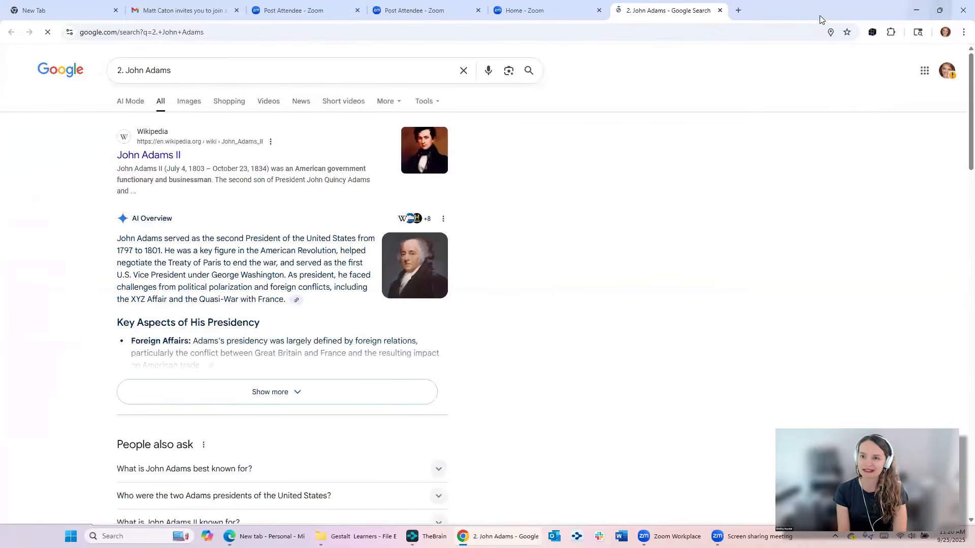
key("super+Right")
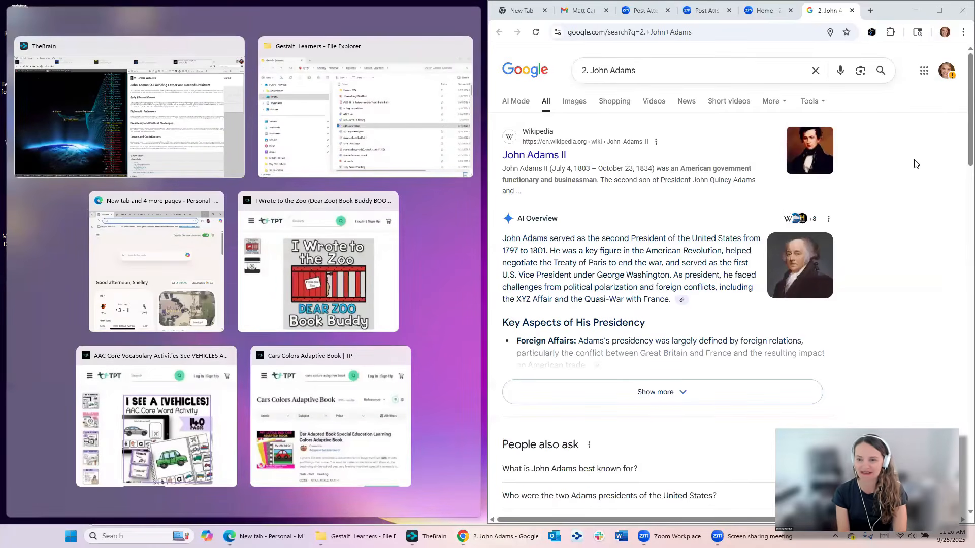
Step: Add the July 2 Independence Day and Jim Zeigler articles from the news results as child thoughts of 2. John Adams
left_click(689, 101)
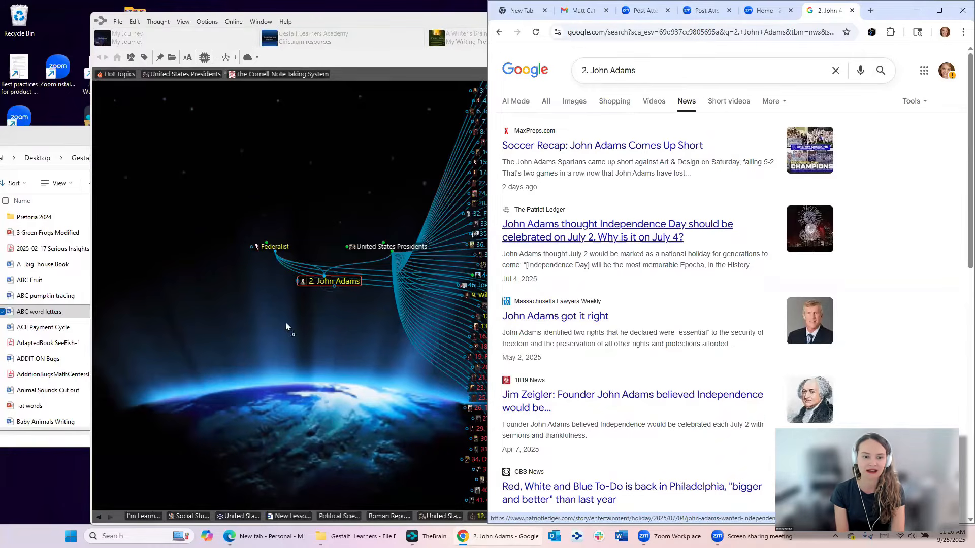
left_click_drag(270, 334, 270, 335)
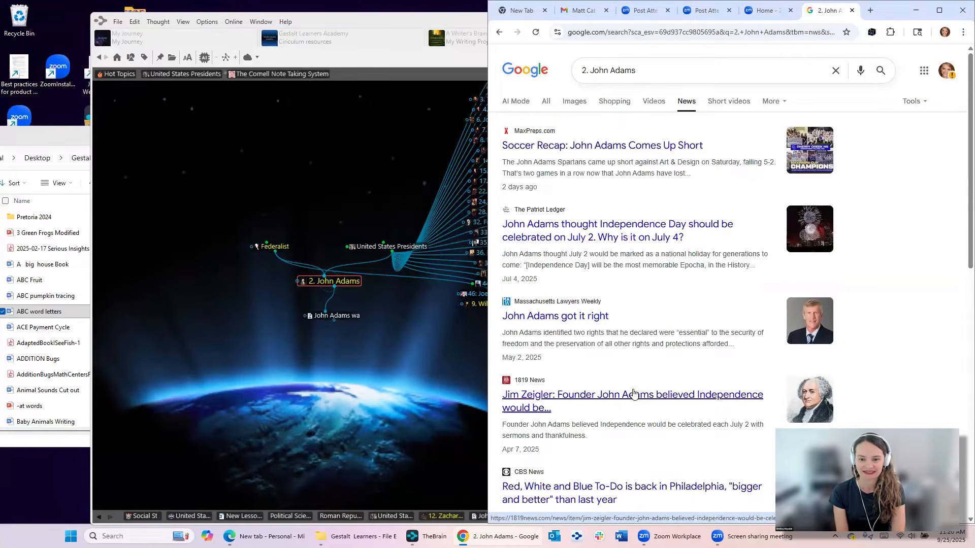
left_click_drag(633, 400, 326, 374)
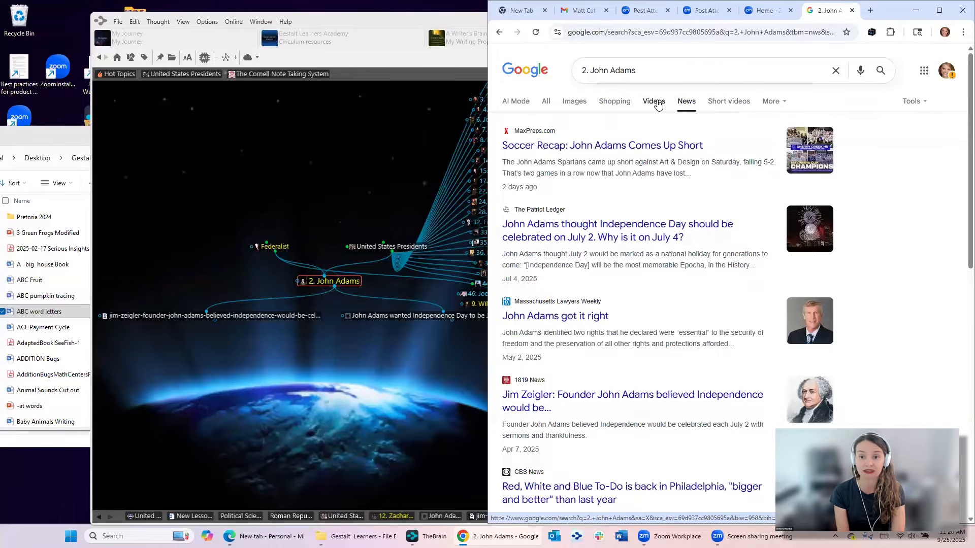
Step: Add the YouTube video Fast Facts on President John Adams as a child of 2. John Adams, view it and return to the parent
left_click(654, 101)
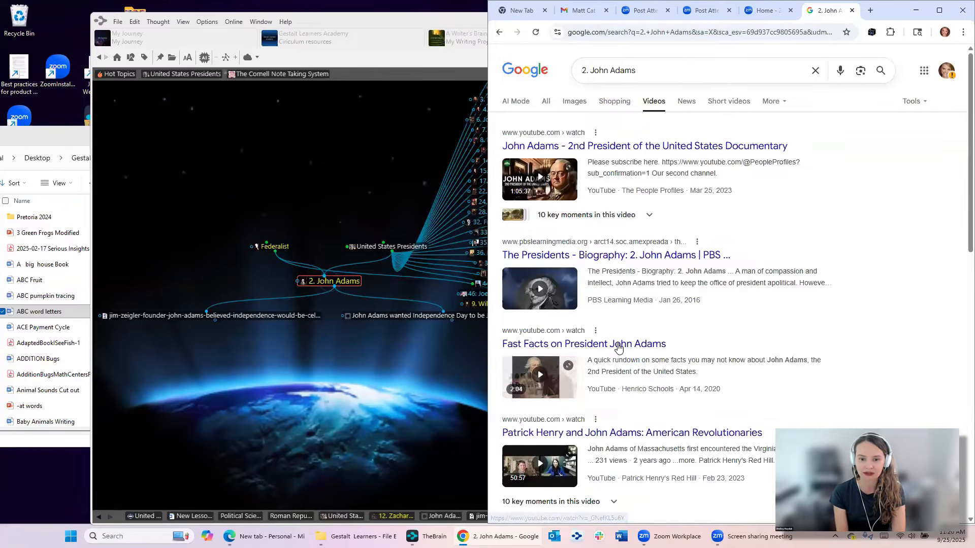
left_click(575, 337)
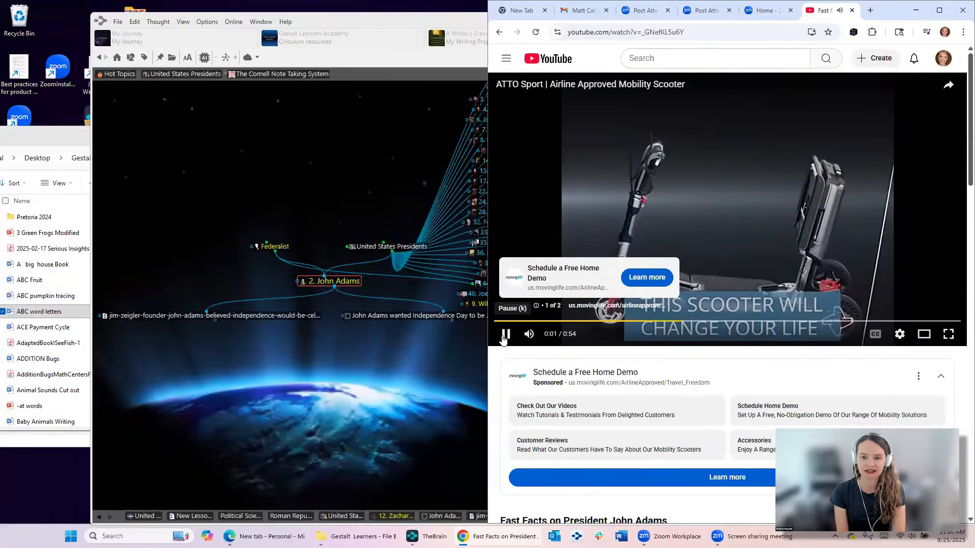
left_click(506, 334)
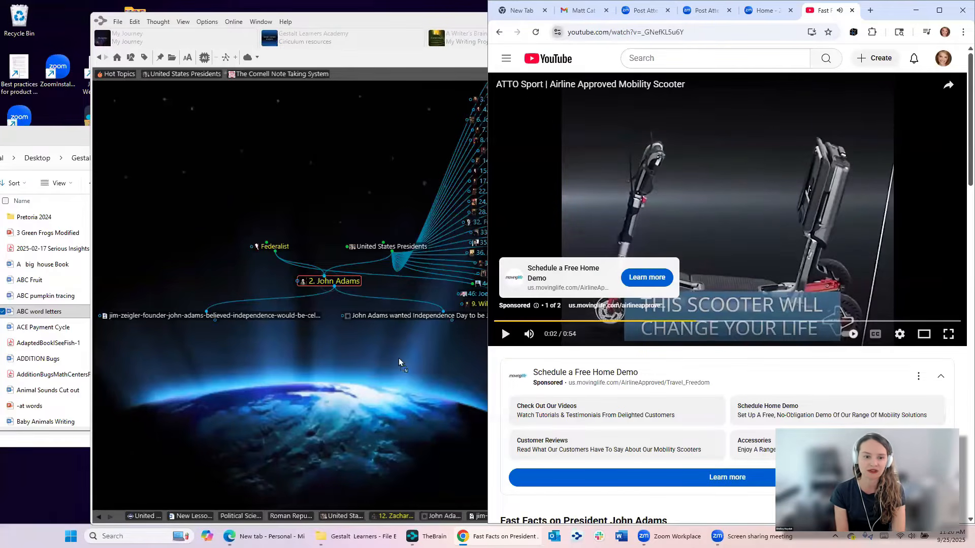
left_click(374, 373)
left_click(245, 315)
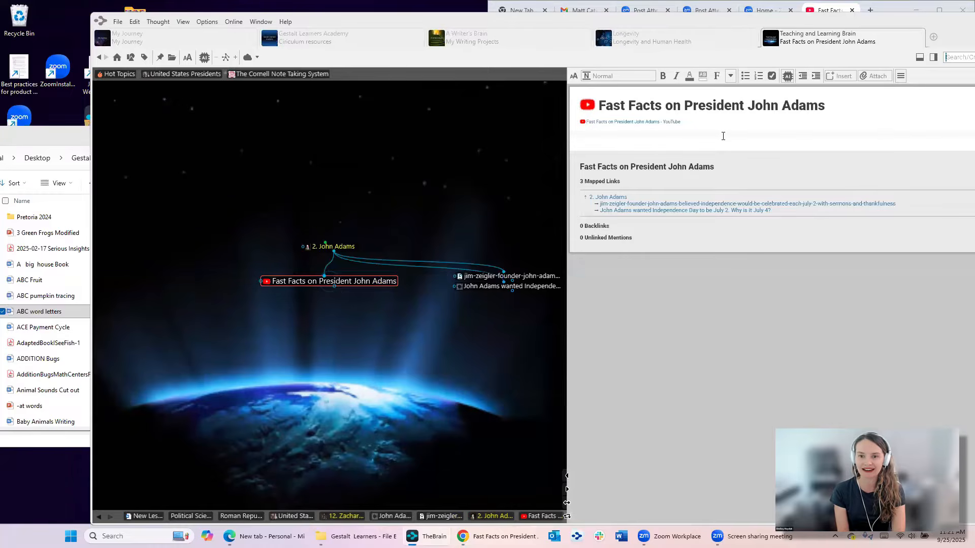
left_click(335, 247)
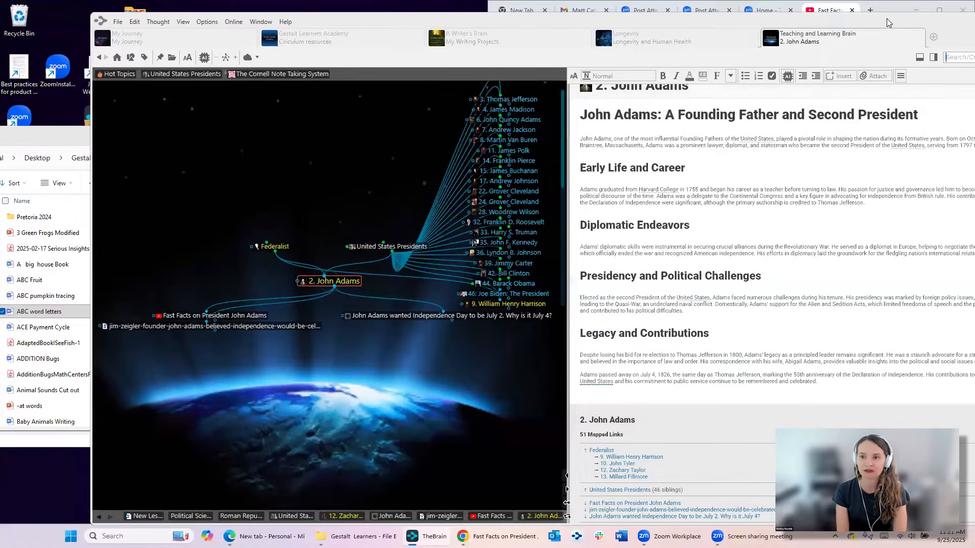
Step: Move the window until its search field is in view, search for "roman" and open Roman Republic and Greek Influence
left_click_drag(886, 19, 792, 36)
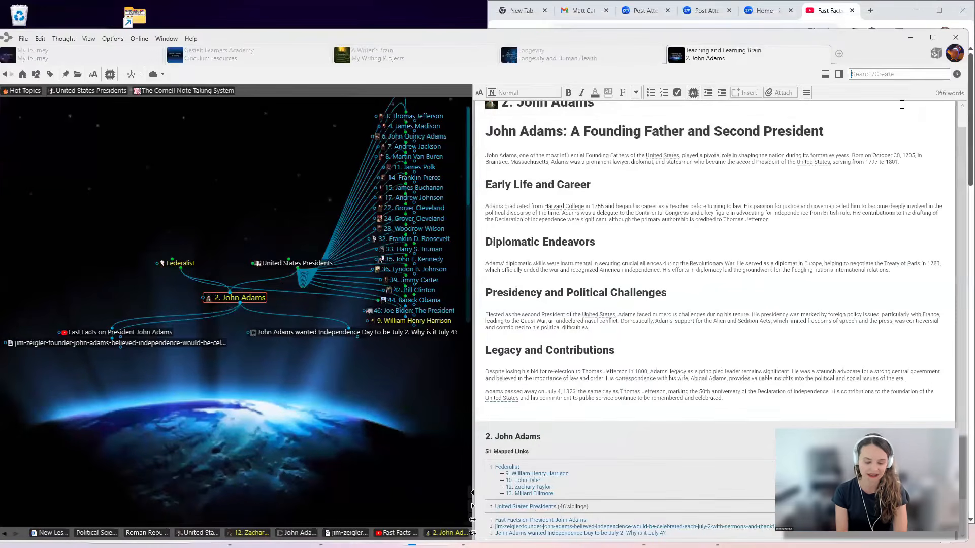
type("roman")
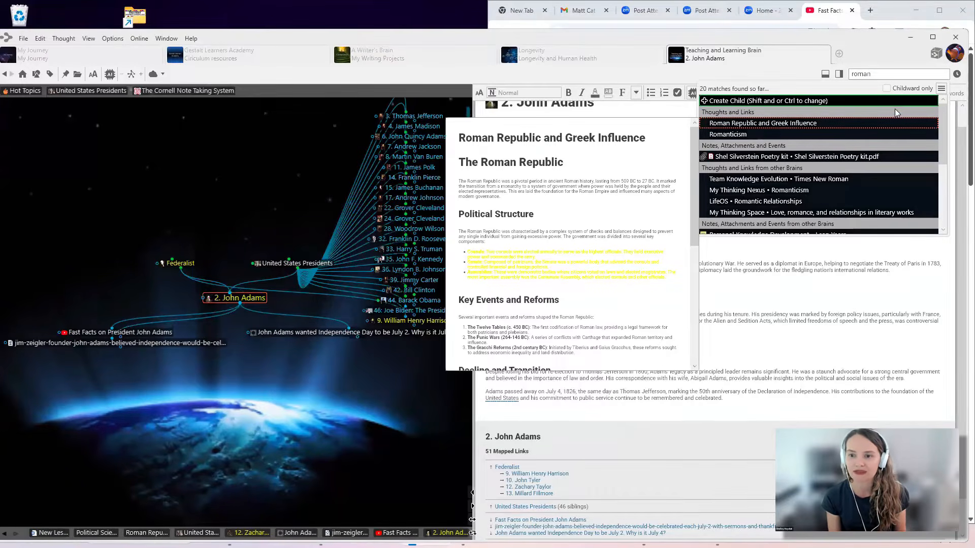
left_click(771, 124)
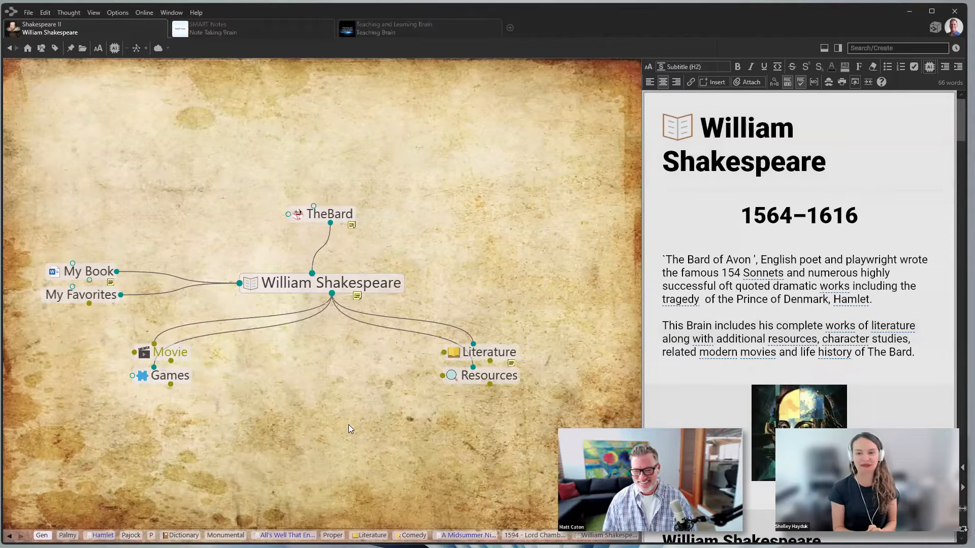
Step: Browse the list of available brains and return to the Shakespeare II brain
left_click_drag(342, 396, 343, 410)
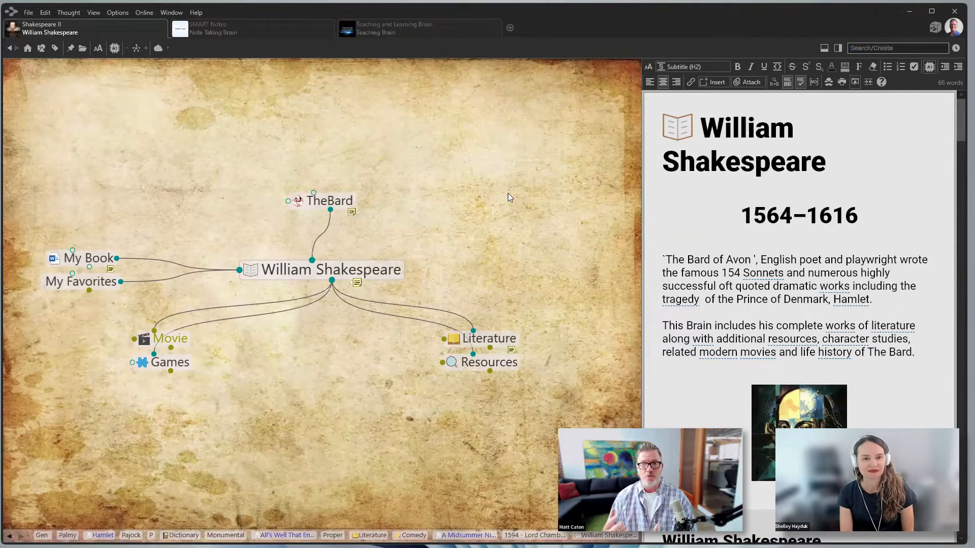
key("ctrl+o")
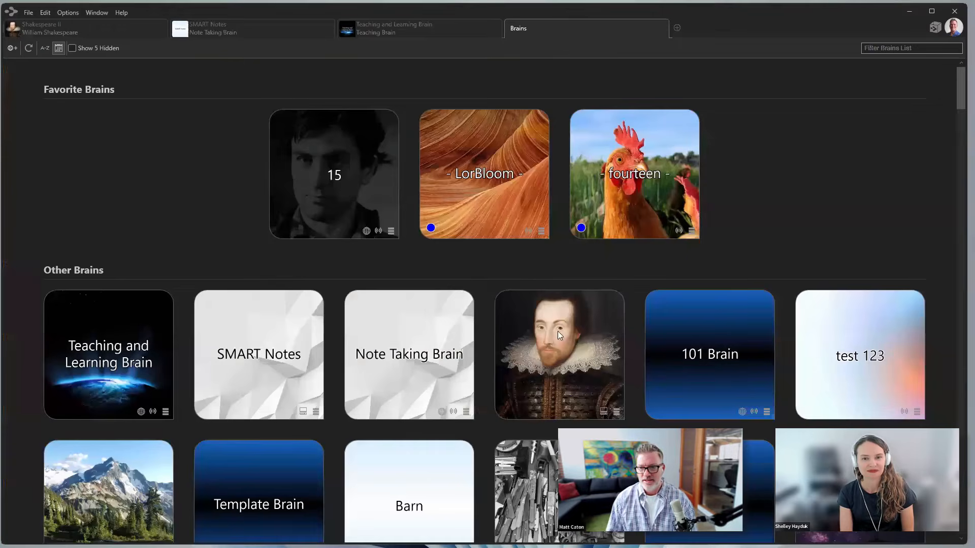
scroll(581, 298, "down", 3)
scroll(581, 303, "down", 18)
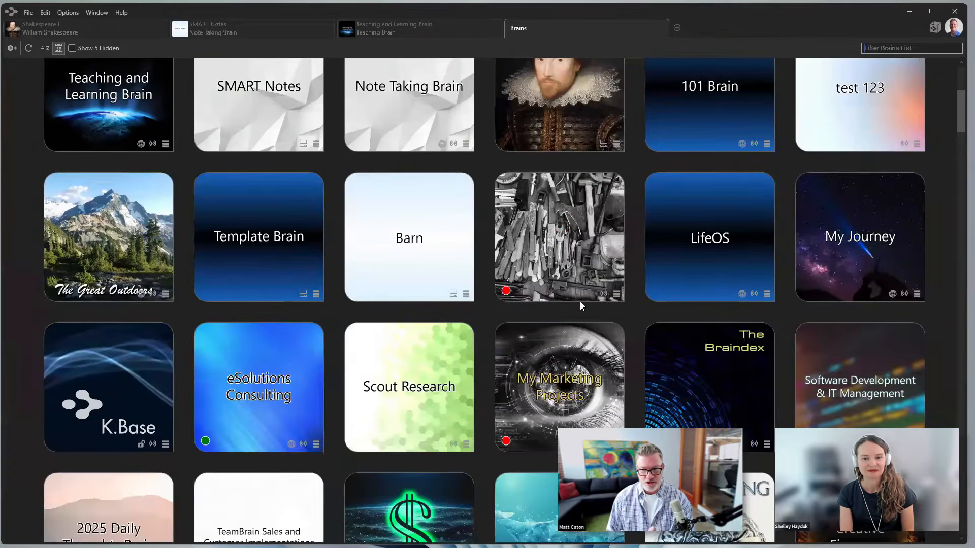
scroll(580, 304, "down", 12)
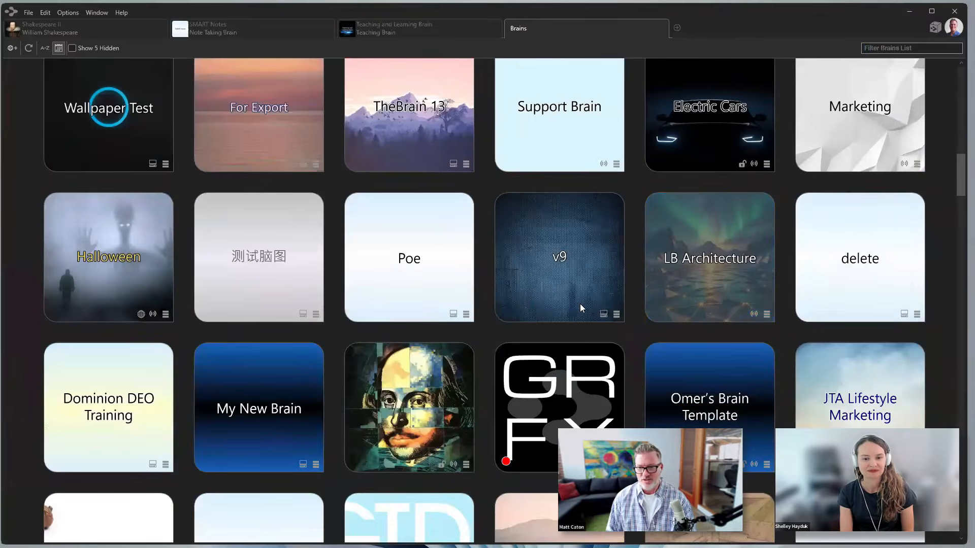
scroll(579, 312, "down", 3)
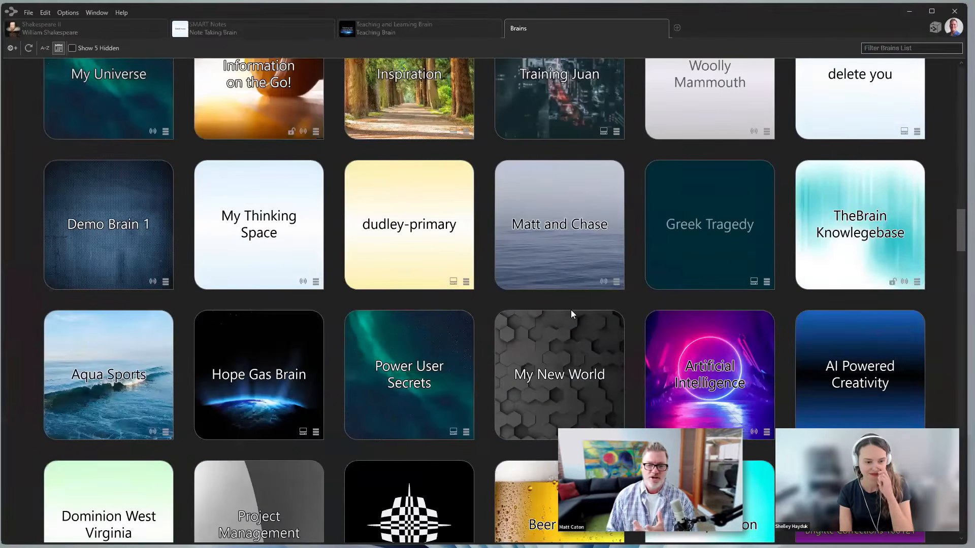
scroll(567, 308, "up", 2)
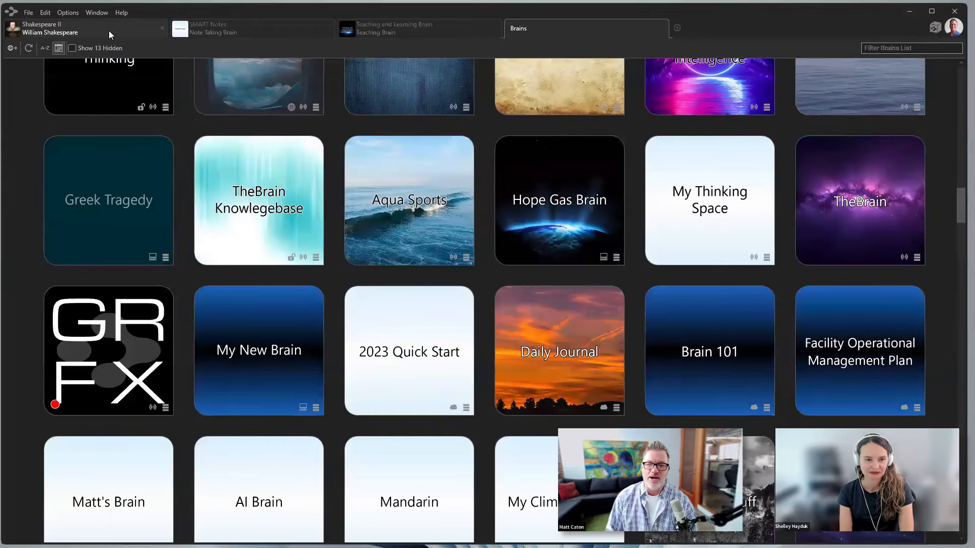
left_click(108, 33)
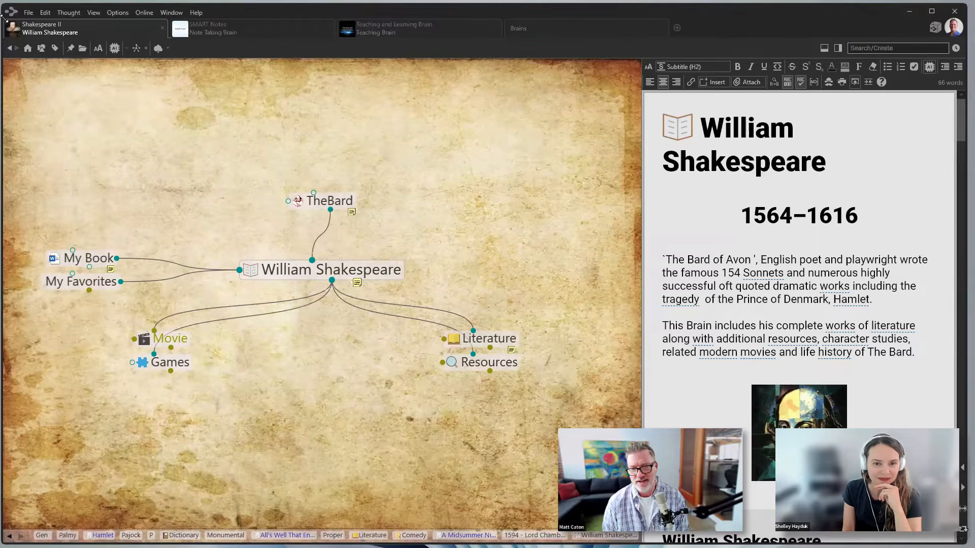
Step: Activate Movie under William Shakespeare and open The Lion King (1994) to view its attached web page
left_click_drag(355, 403, 348, 392)
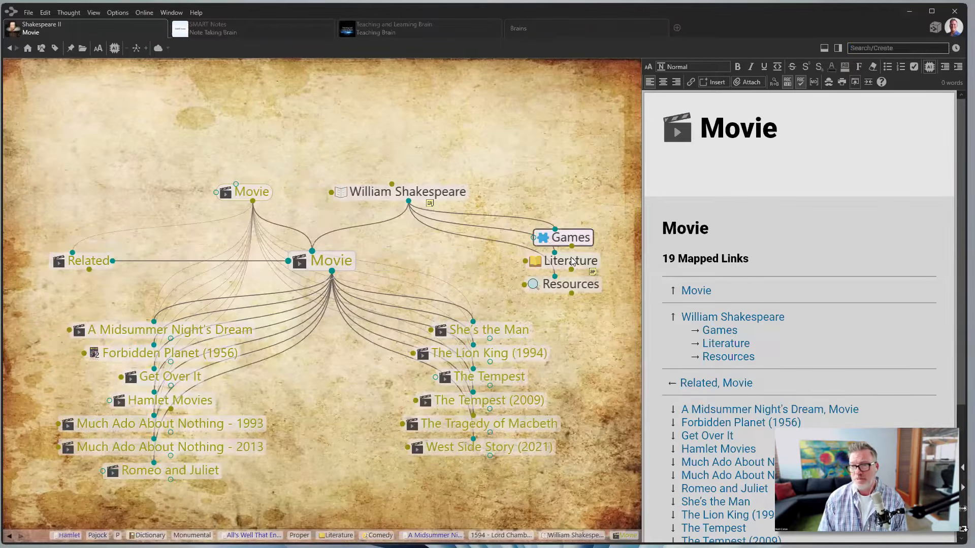
left_click(510, 357)
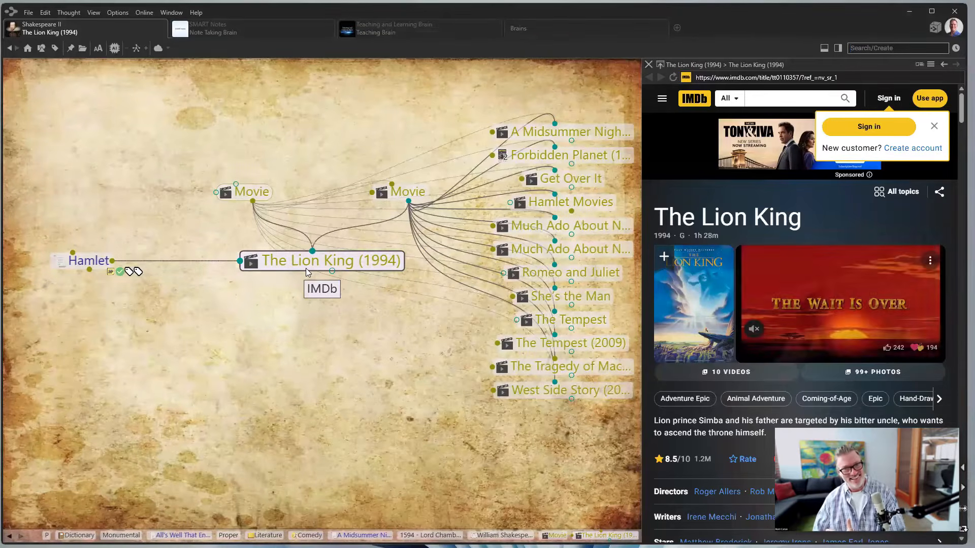
Step: Navigate from The Lion King (1994) through Hamlet, Tragedy and Literature up to William Shakespeare
left_click(96, 264)
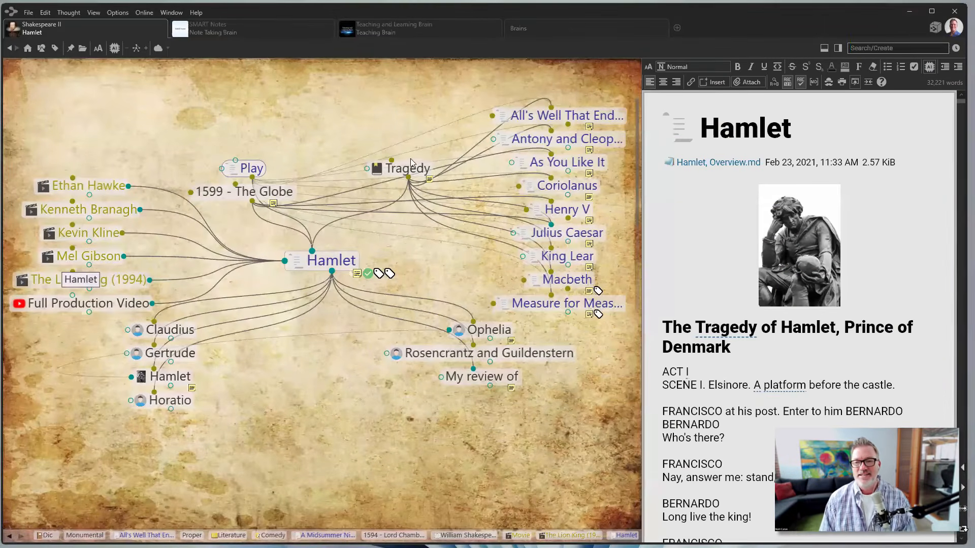
left_click(407, 171)
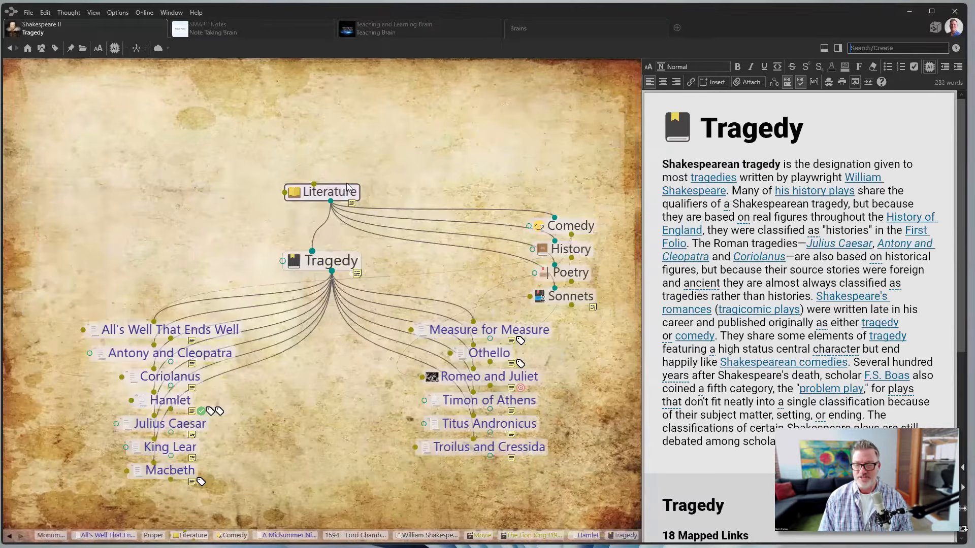
left_click(347, 187)
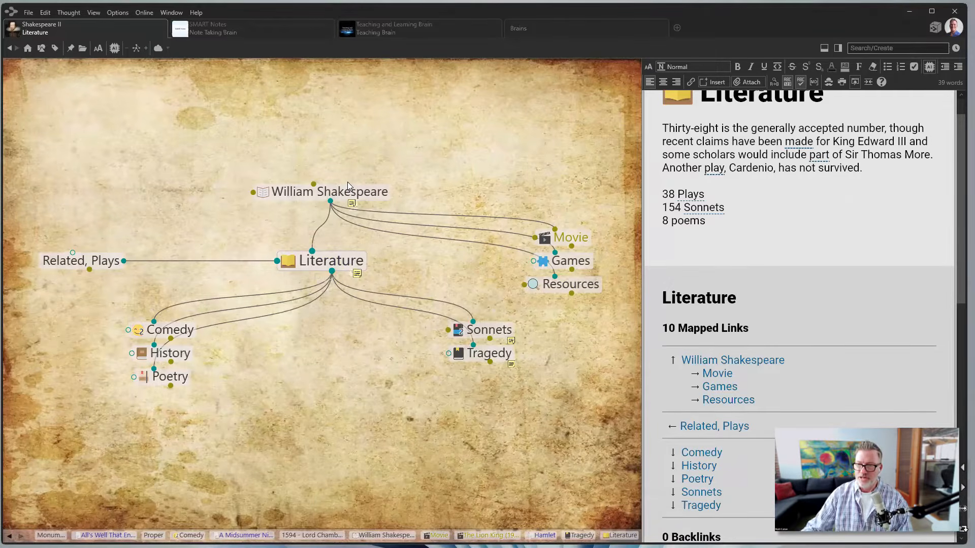
left_click(361, 193)
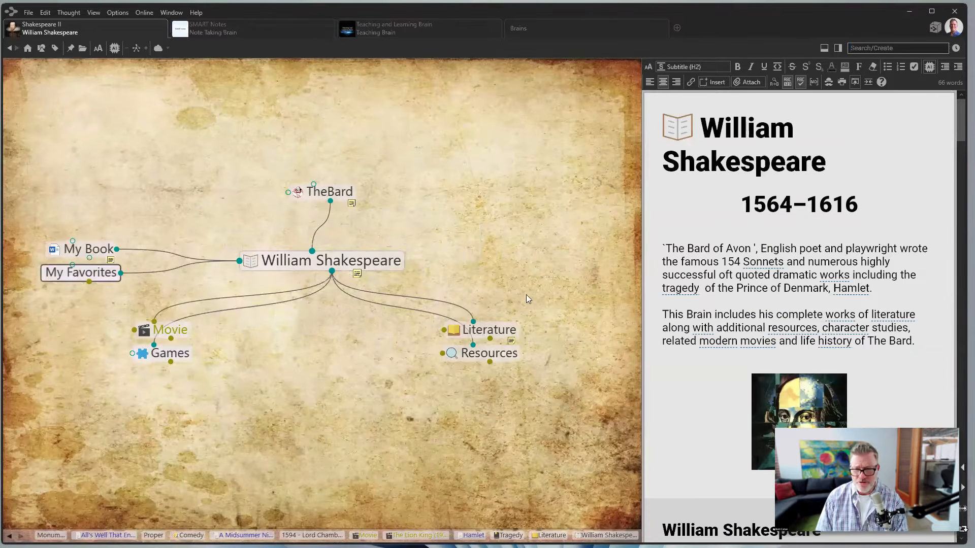
Step: Activate Resources under William Shakespeare, switch to its sibling Literature and open Comedy
left_click(502, 357)
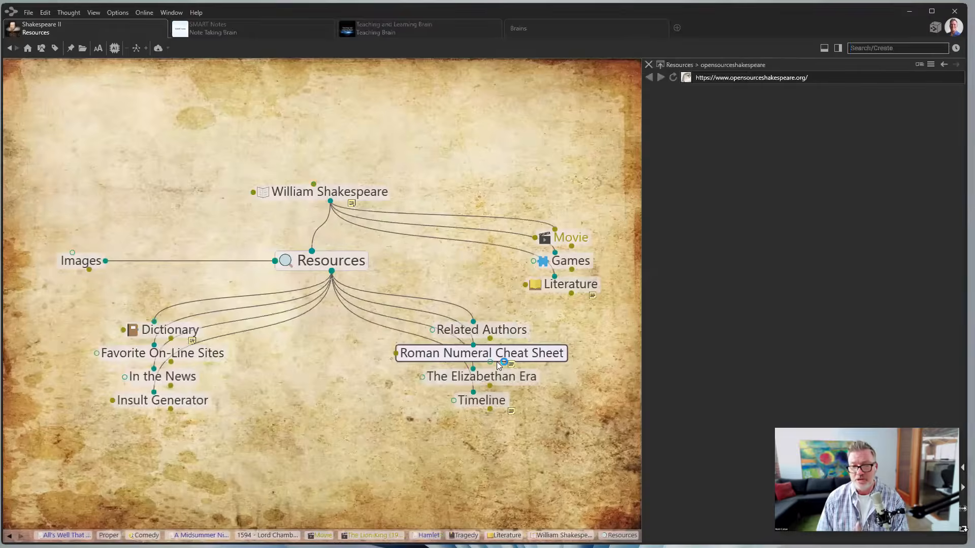
left_click(567, 285)
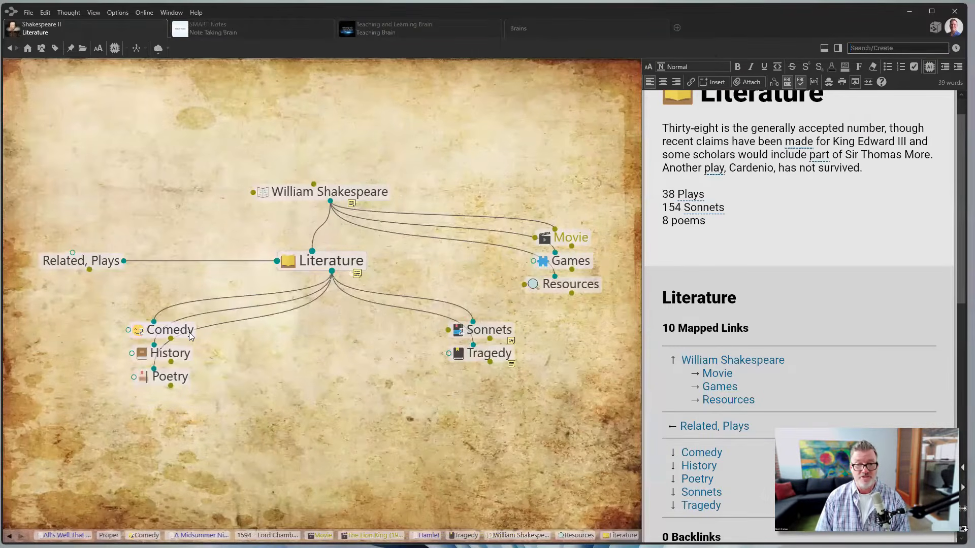
left_click(189, 332)
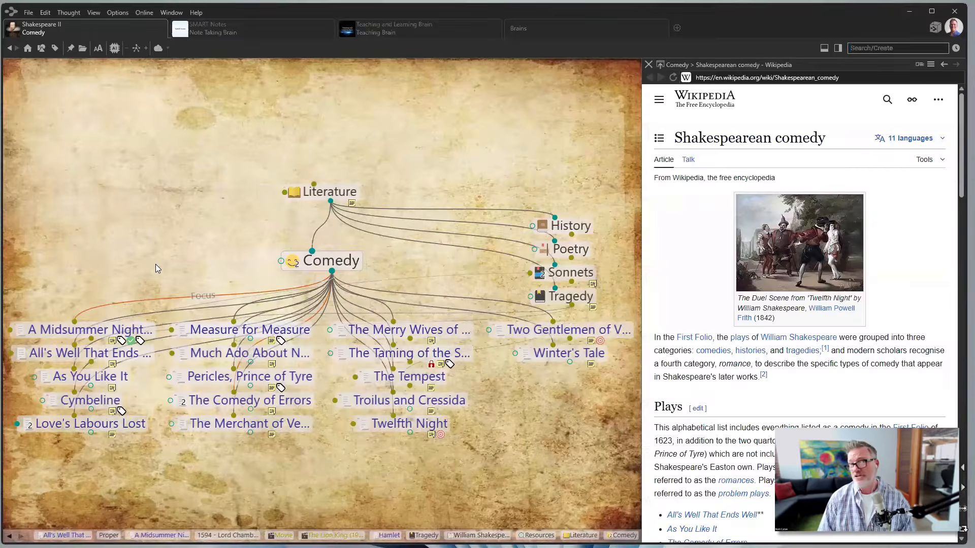
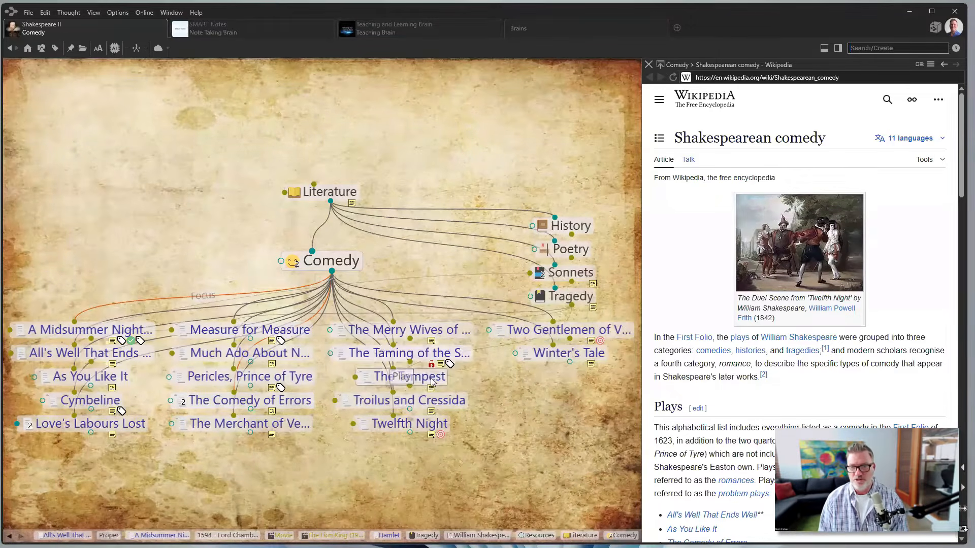
Step: Open The Tempest under Comedy and add the sorting prefix .5 to its name, making it ".5 The Tempest"
left_click(409, 376)
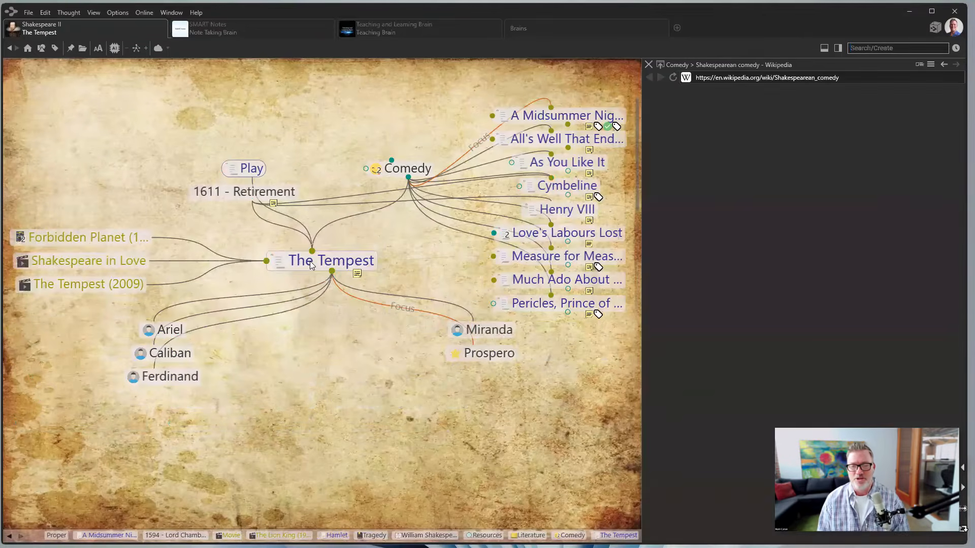
right_click(311, 260)
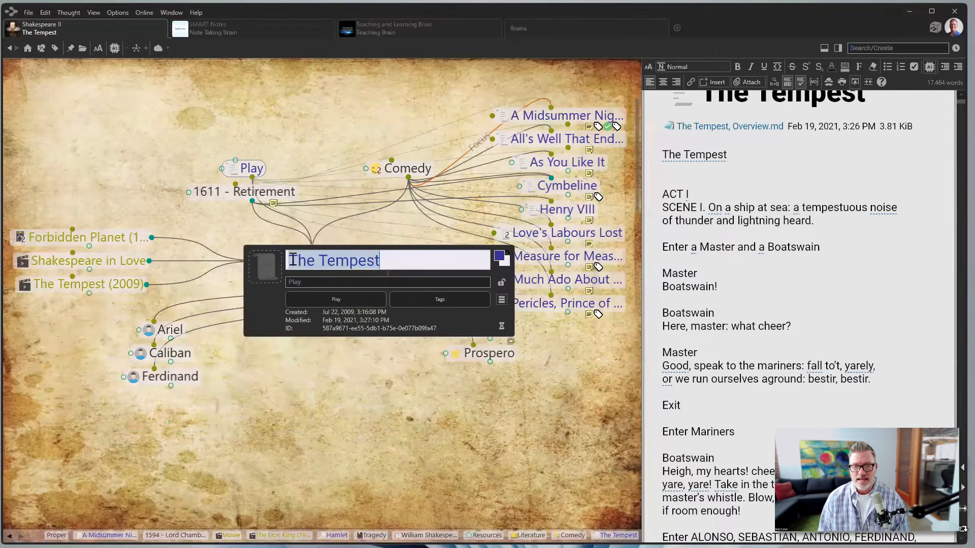
left_click(297, 261)
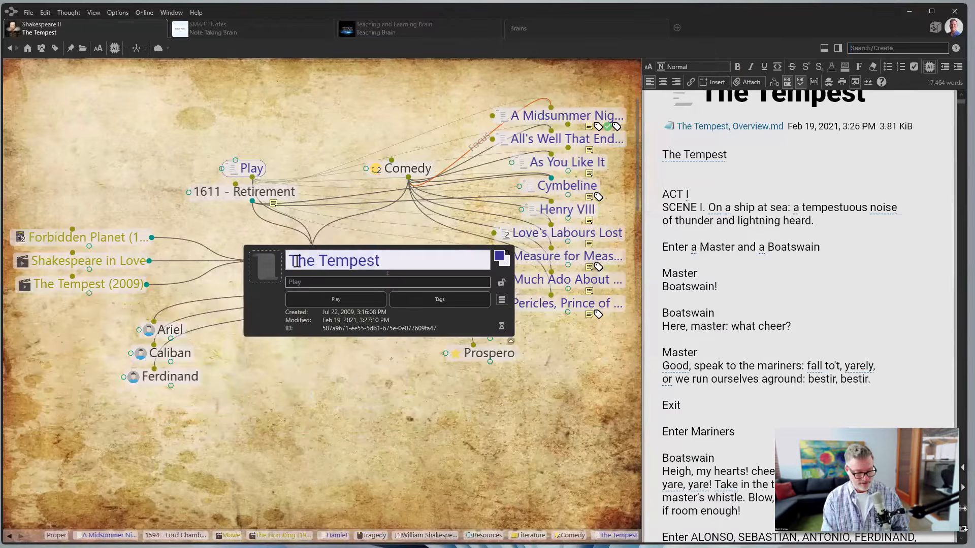
type("..")
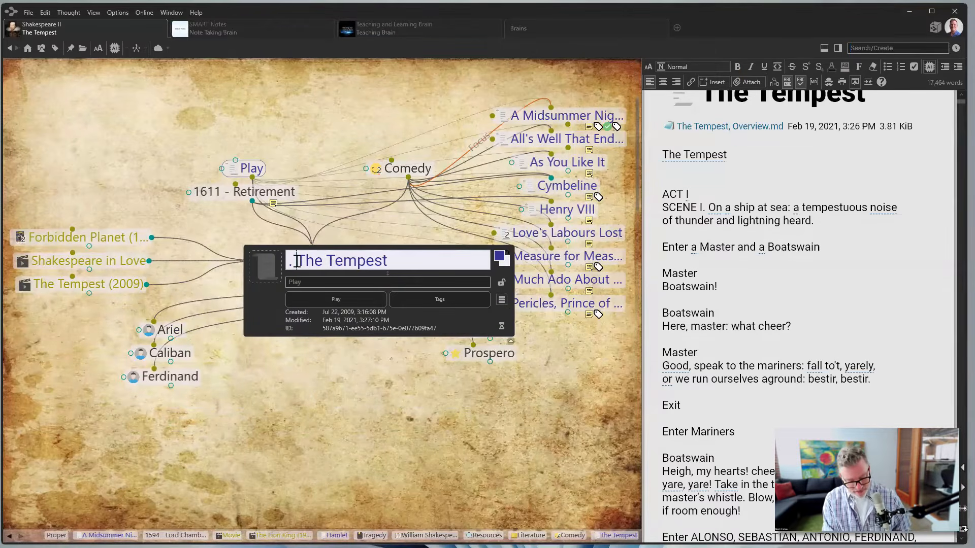
key("BackSpace")
type("5")
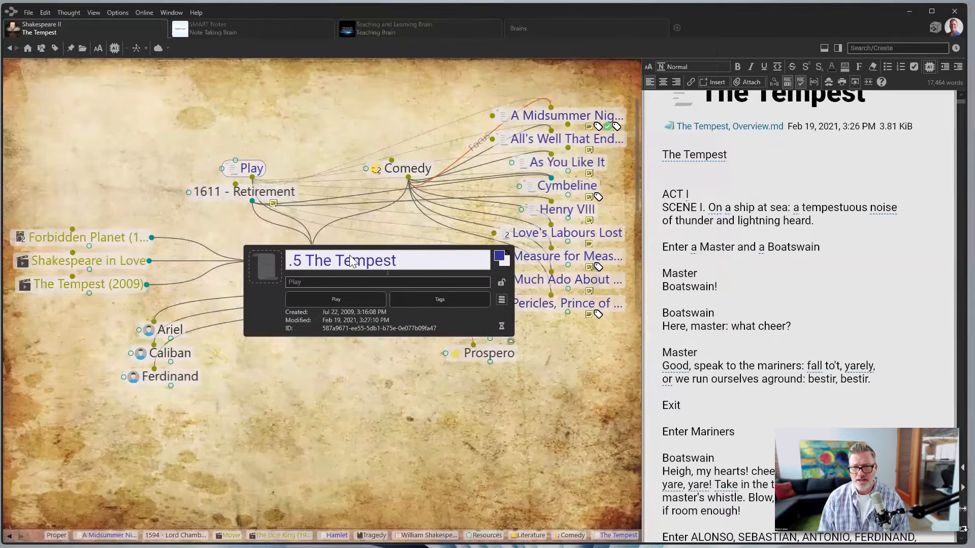
key("Return")
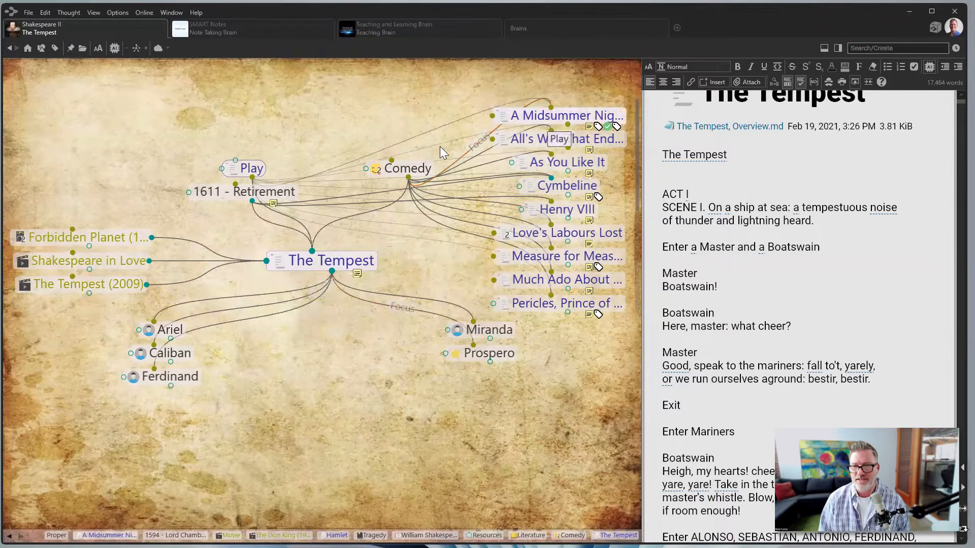
Step: Return to Comedy to check the order of its plays and view the properties of The Tempest
left_click(416, 171)
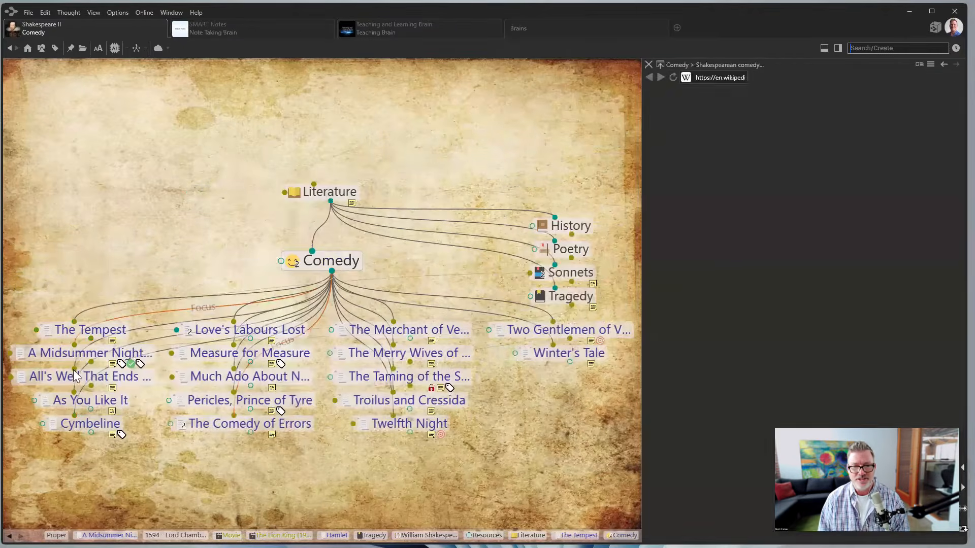
right_click(97, 331)
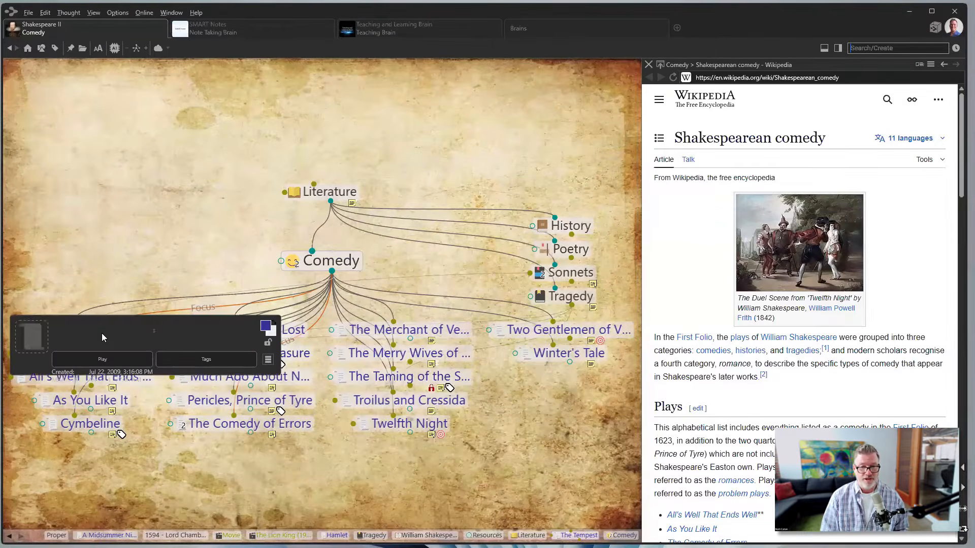
left_click(80, 245)
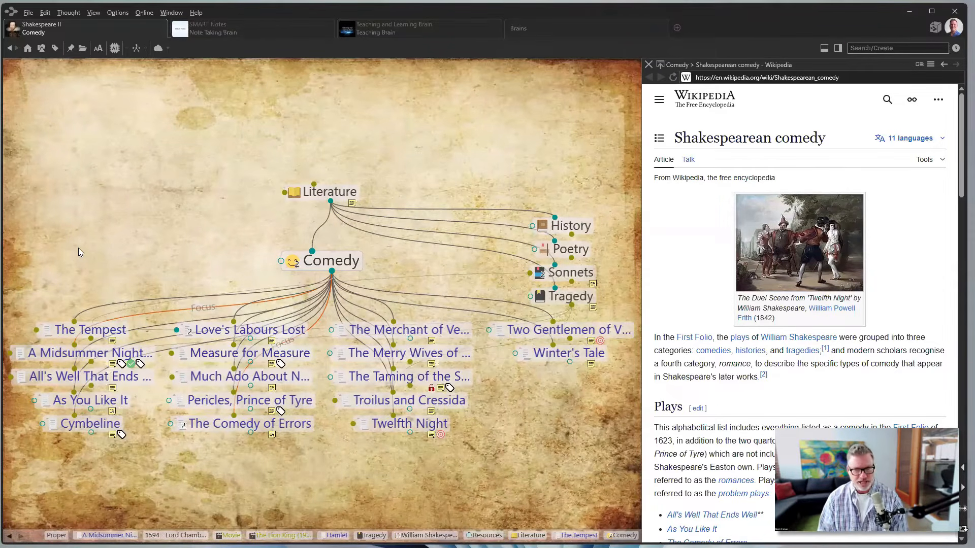
Step: Rename The Taming of the Shrew under Comedy to ".10 The Taming of the Shrew"
right_click(421, 380)
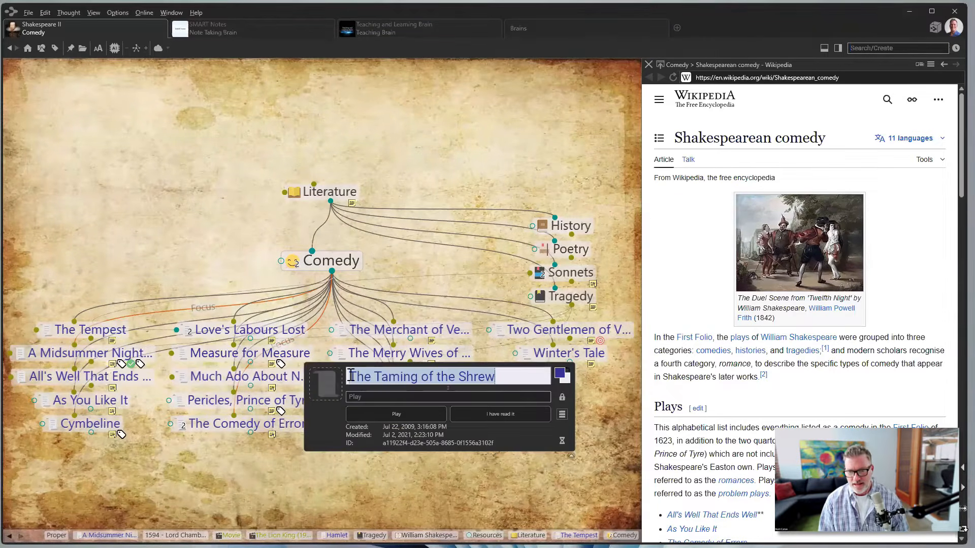
left_click(350, 377)
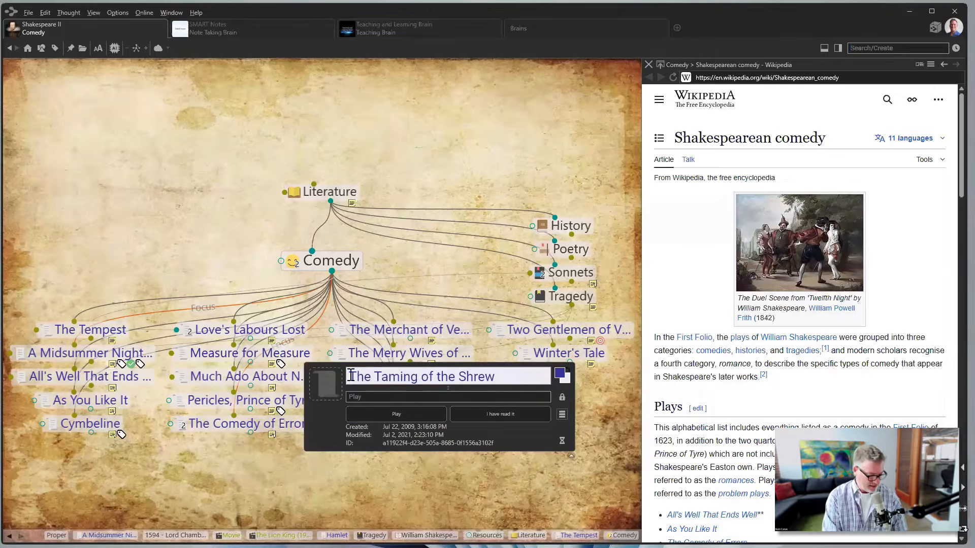
type("10")
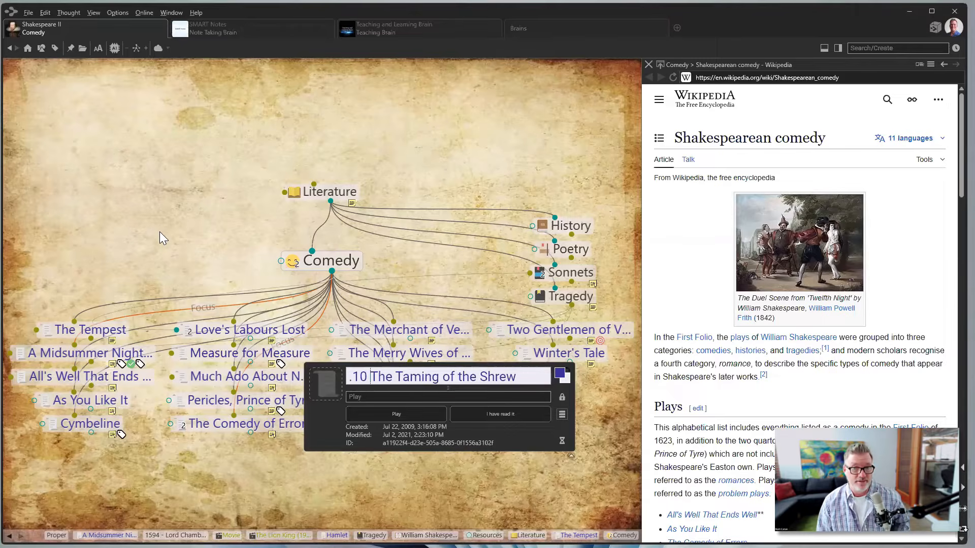
key("Return")
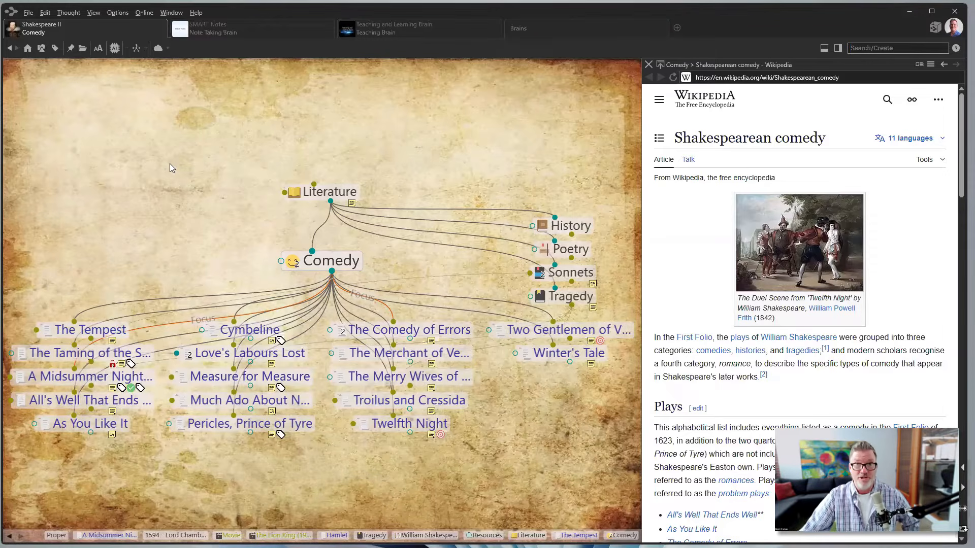
Step: Look over the options for arranging thoughts without choosing a different order
right_click(147, 153)
mouse_move(199, 170)
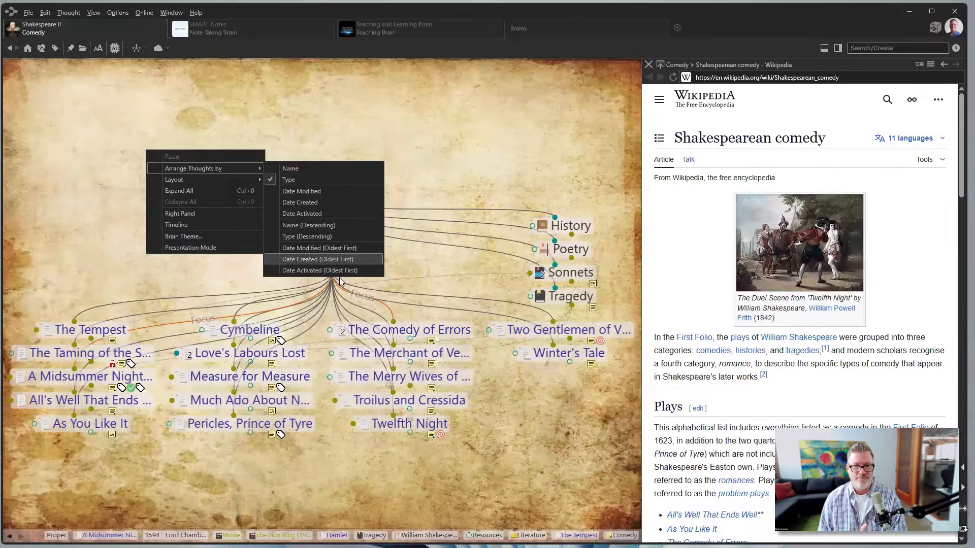
left_click(417, 110)
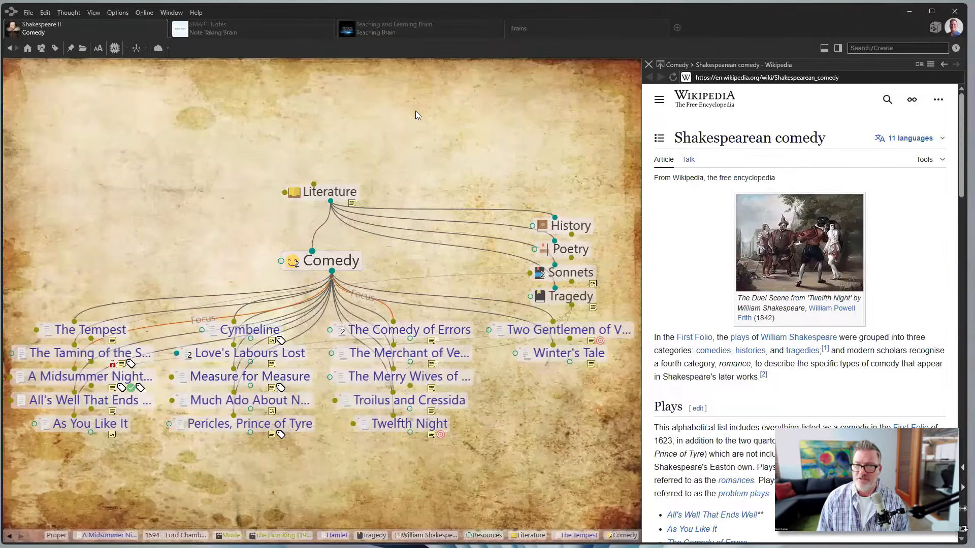
Step: Open A Midsummer Night's Dream, return to Comedy and activate the play again to compare its connections
left_click(106, 377)
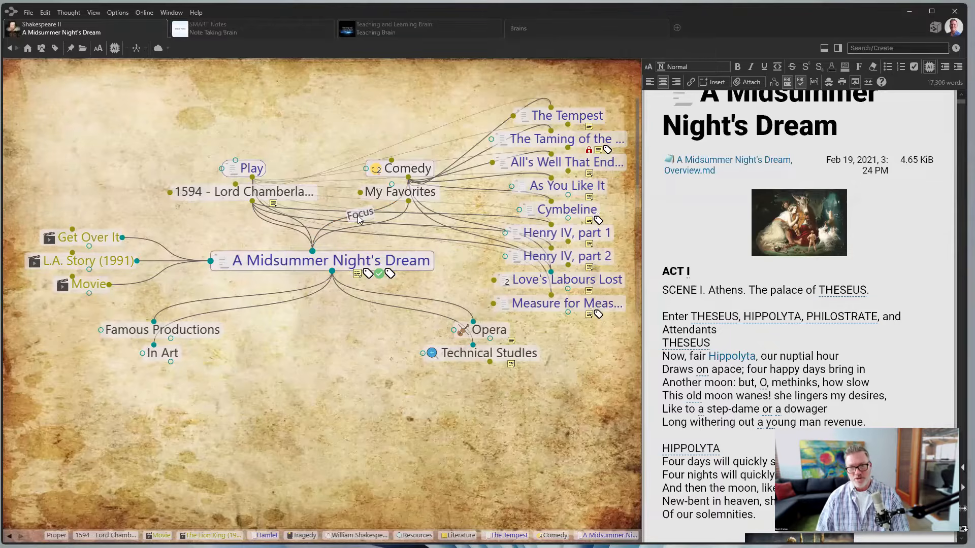
left_click(420, 168)
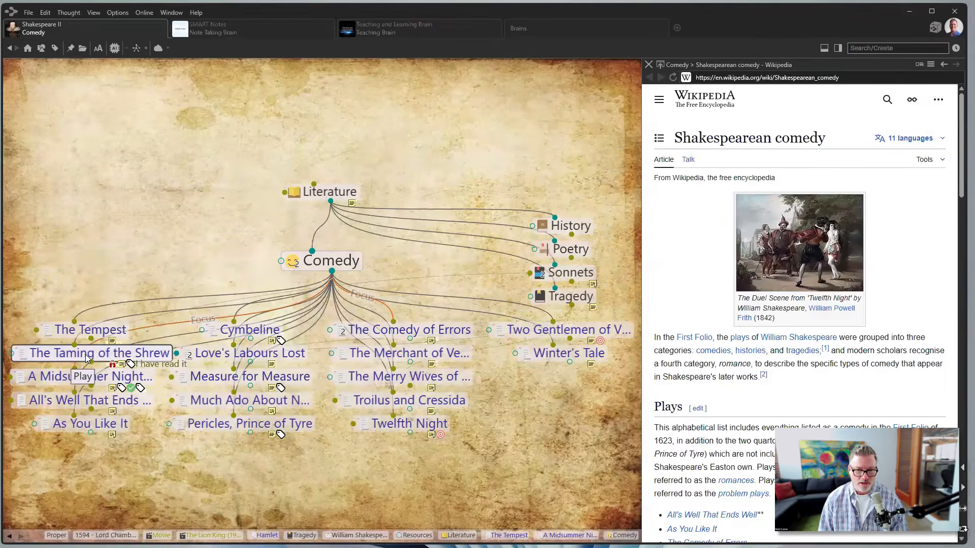
left_click(71, 379)
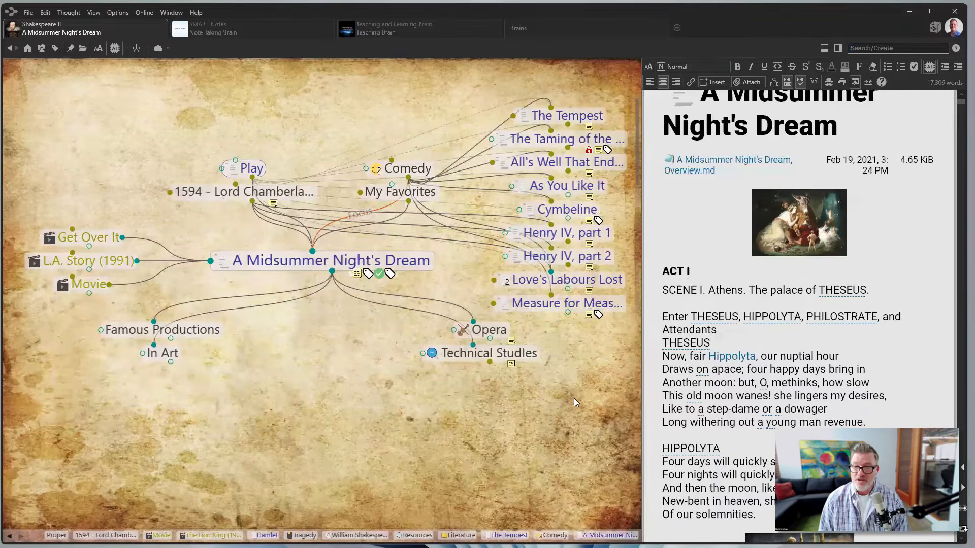
Step: View the properties of the link between A Midsummer Night's Dream and Opera, leaving them unedited
left_click(427, 304)
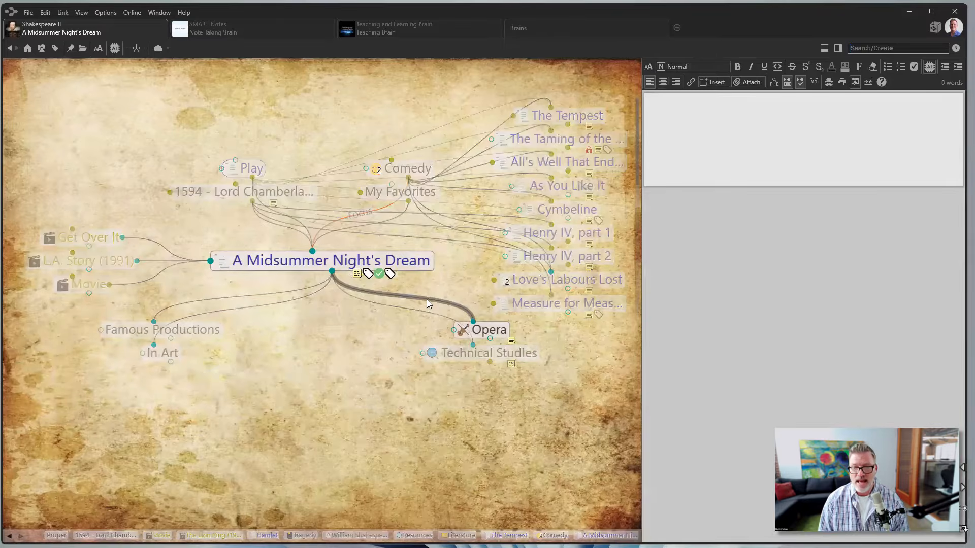
left_click(427, 300)
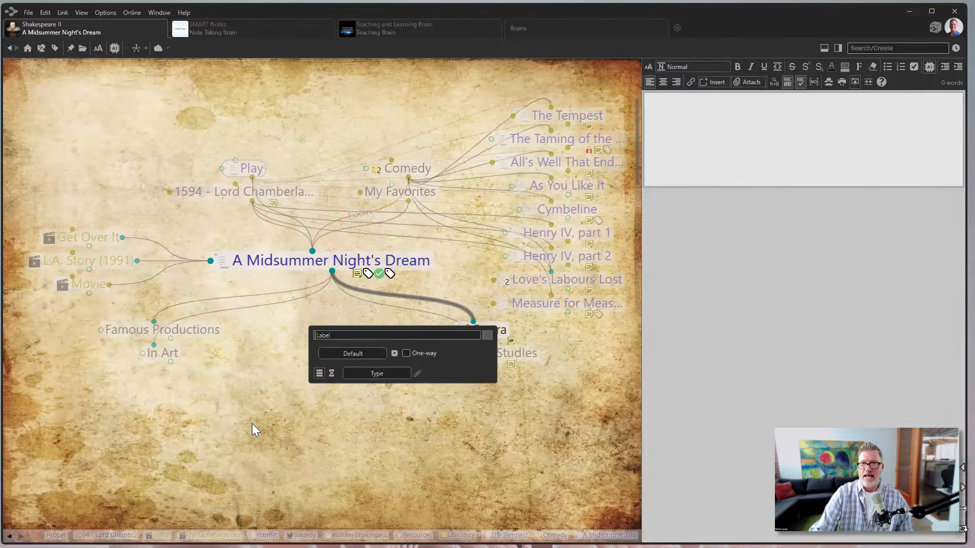
left_click(223, 438)
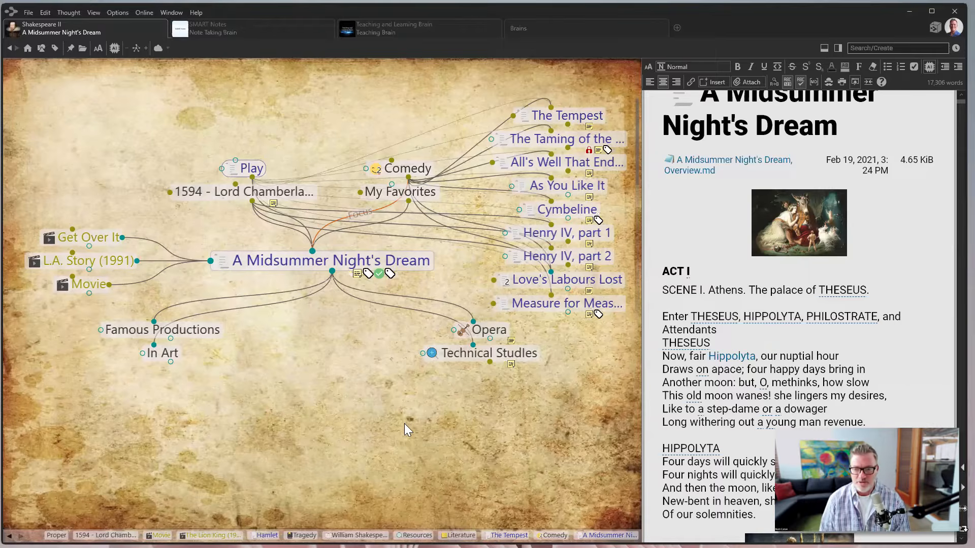
Step: Follow A Midsummer Night's Dream down through Technical Studies and The Lover's Triangle... to the character Hermia
left_click(521, 350)
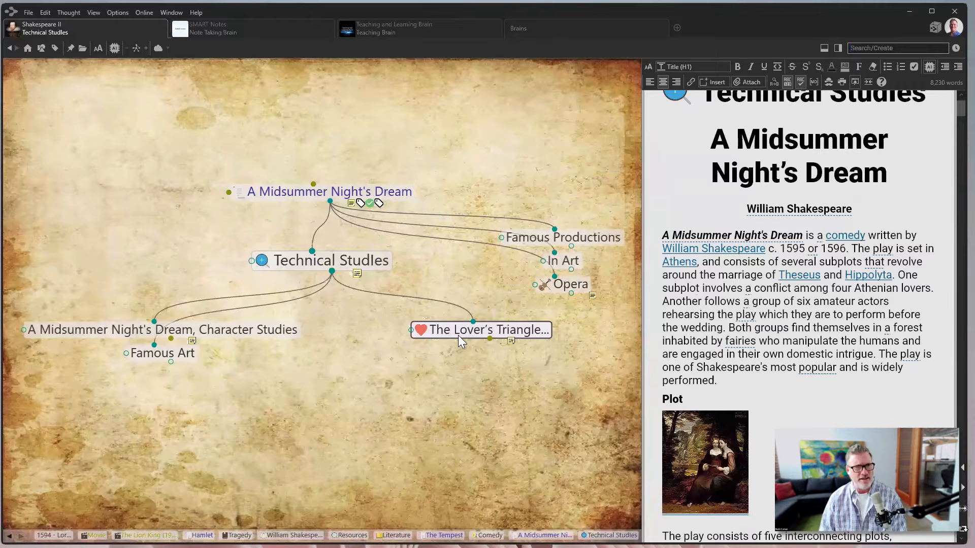
left_click(464, 332)
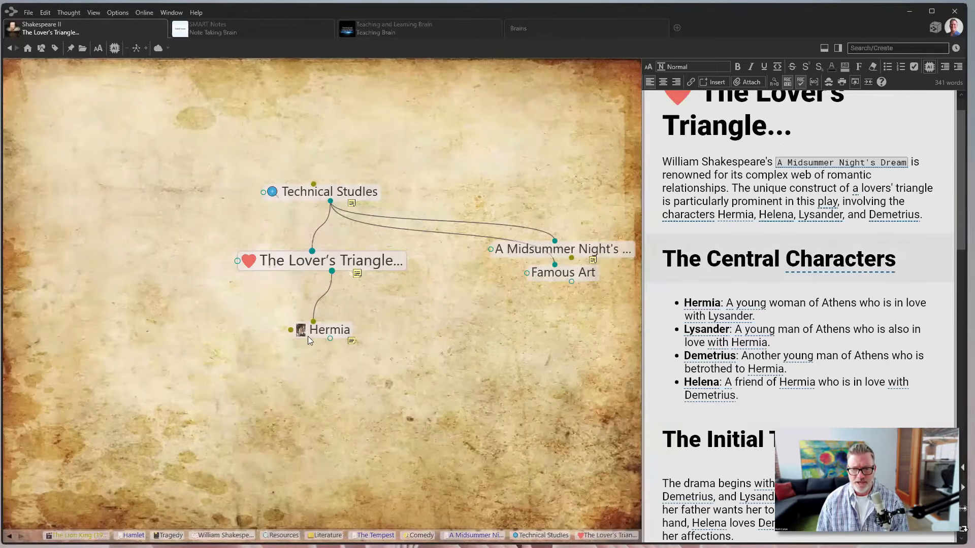
left_click(328, 329)
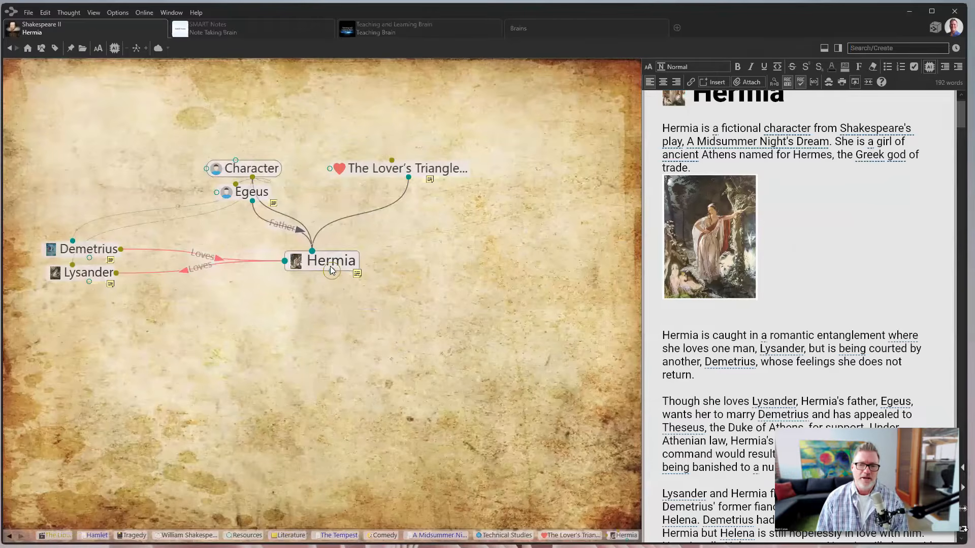
Step: Trace the Loves links from Hermia to Lysander, on to Helena and to Demetrius
left_click(84, 275)
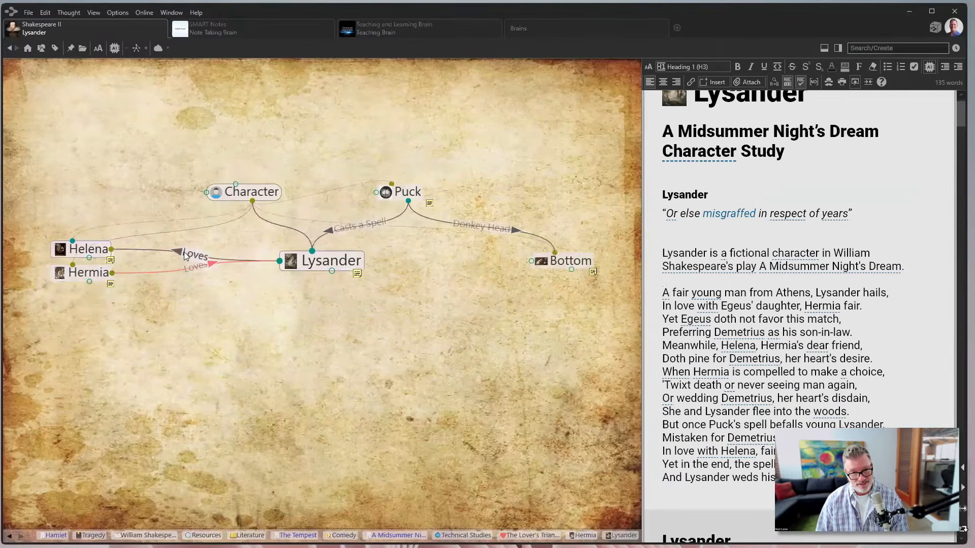
left_click(98, 253)
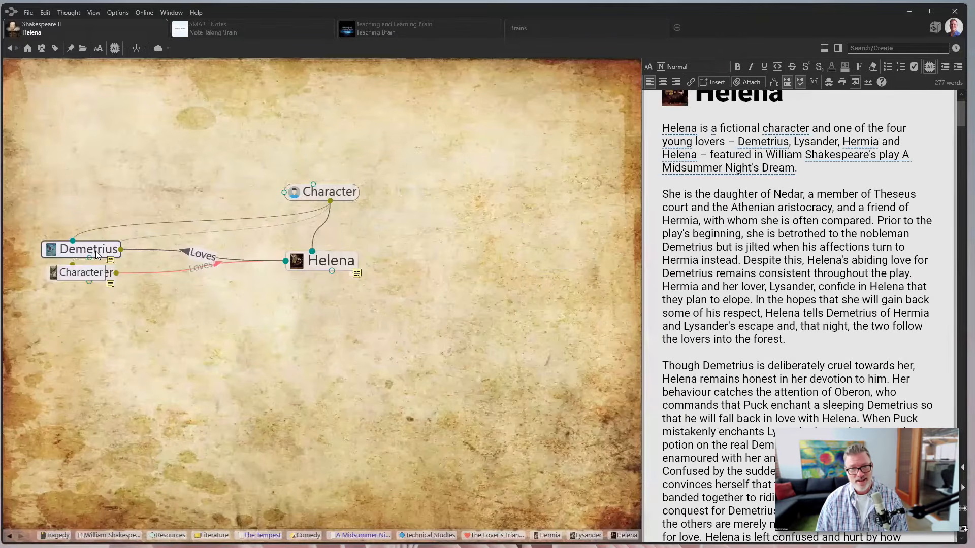
left_click(92, 251)
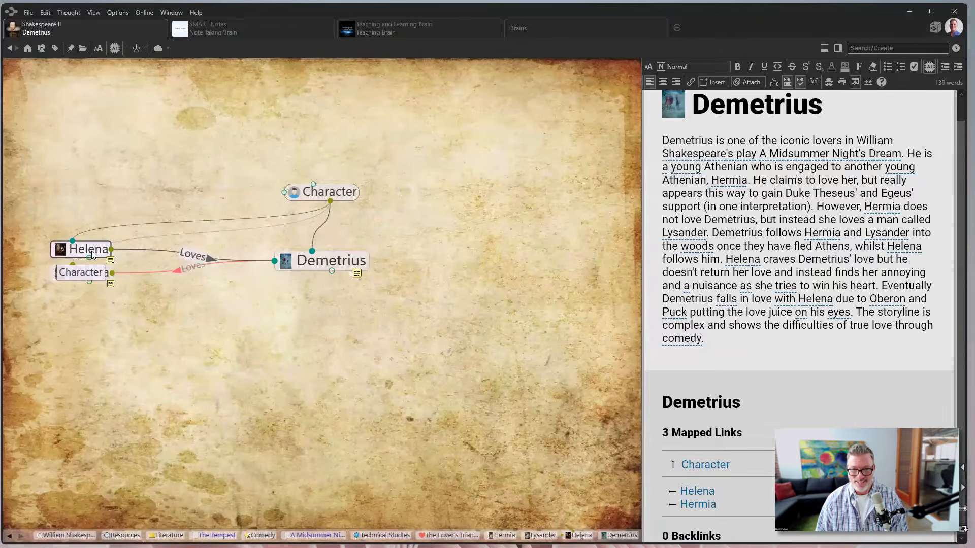
Step: Return to Hermia and switch the direction of the Loves link between Hermia and Lysander back and forth, leaving it pointing to Lysander
left_click(85, 275)
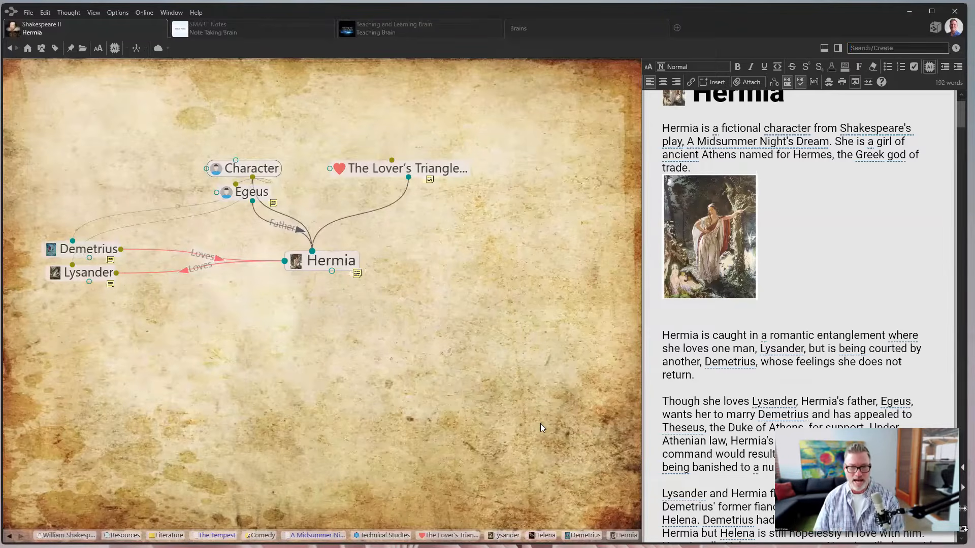
left_click(200, 267)
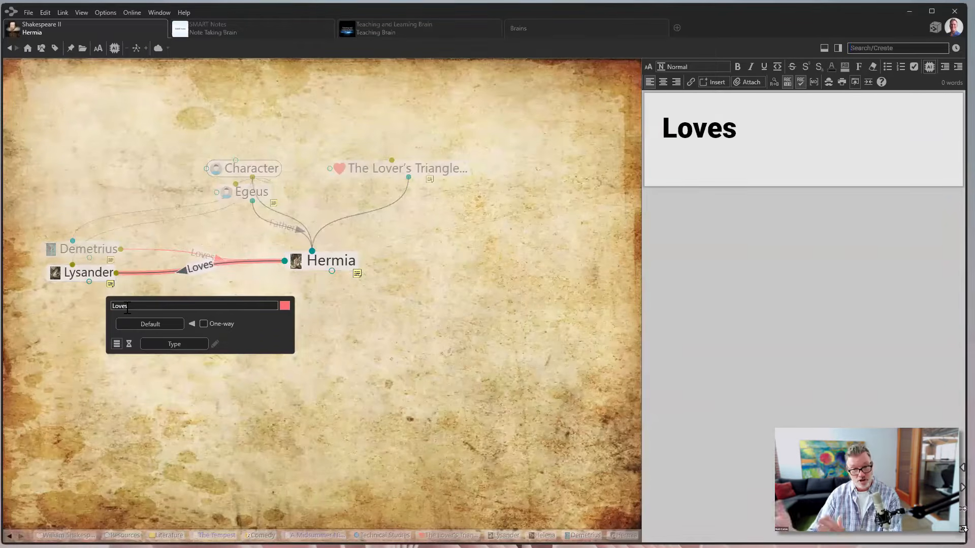
left_click(192, 324)
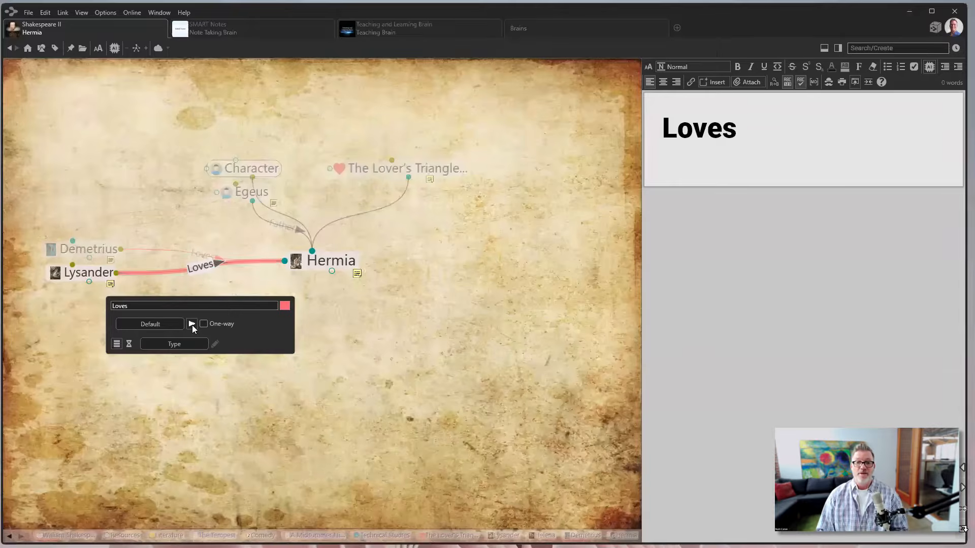
left_click(192, 324)
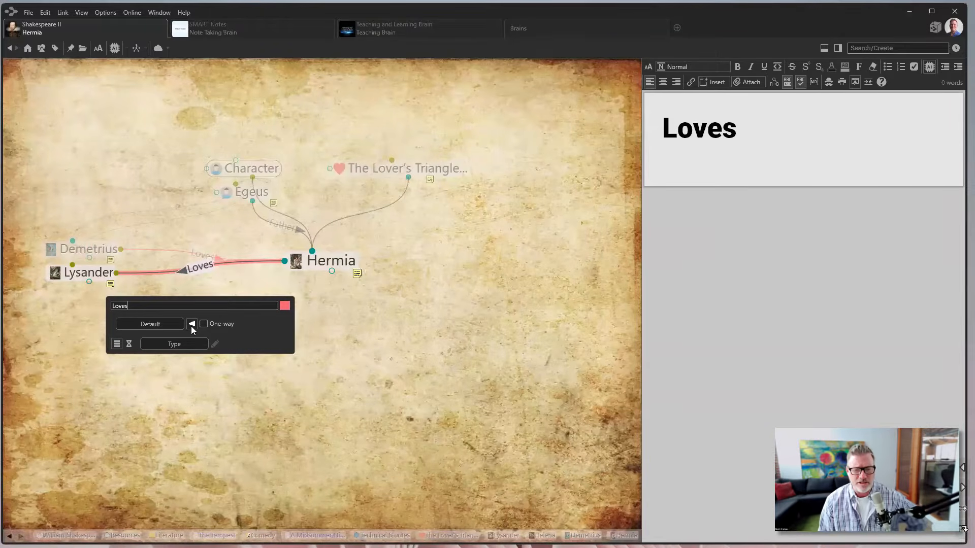
left_click(191, 325)
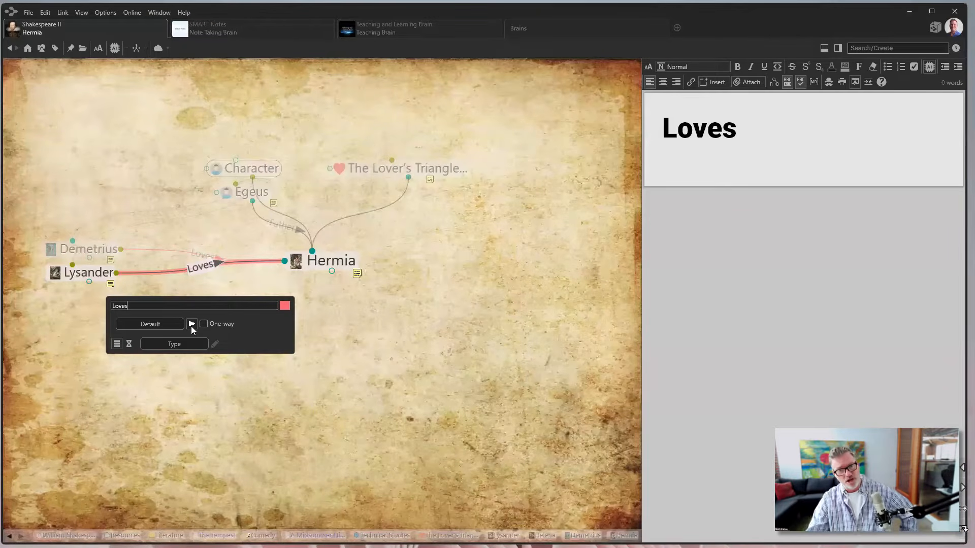
left_click(191, 325)
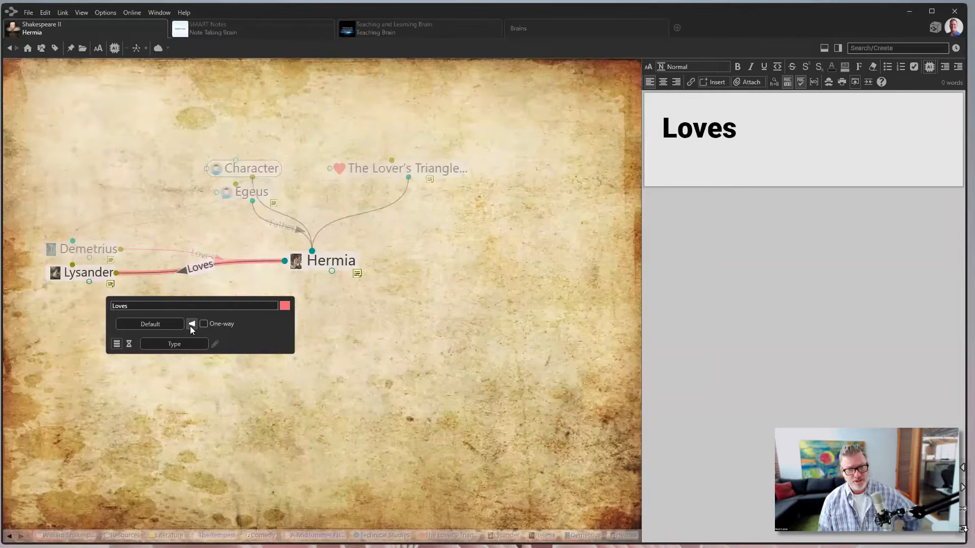
left_click(192, 325)
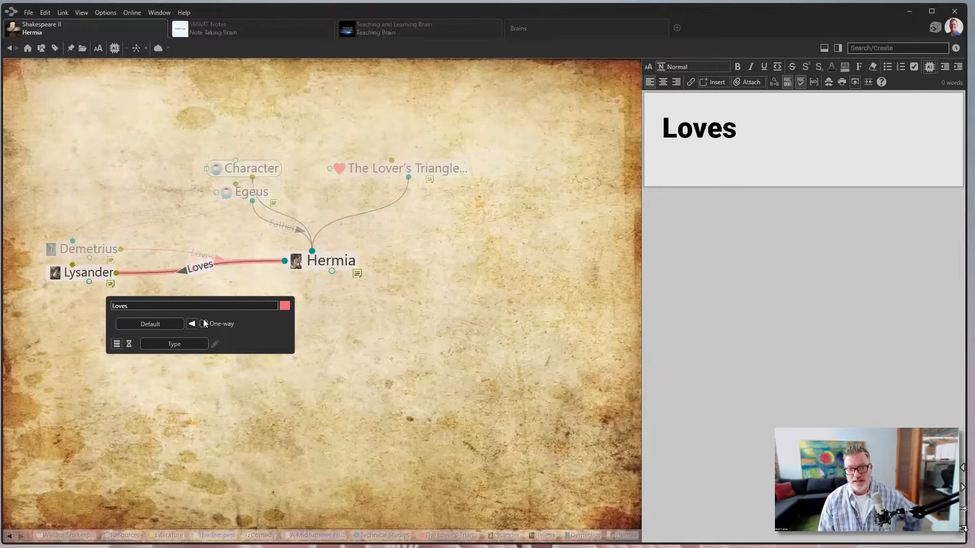
left_click(369, 346)
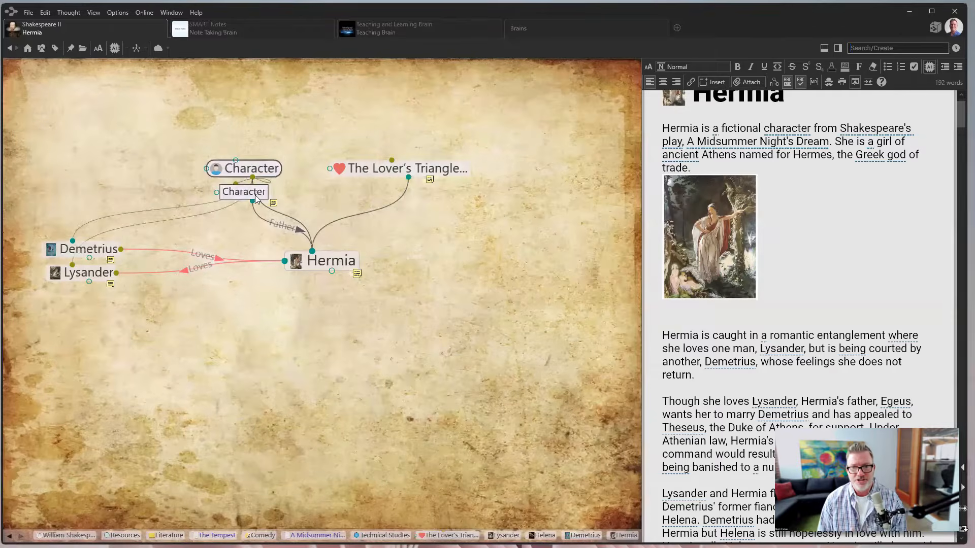
Step: Make the Father link from Egeus to Hermia one-way
left_click(288, 229)
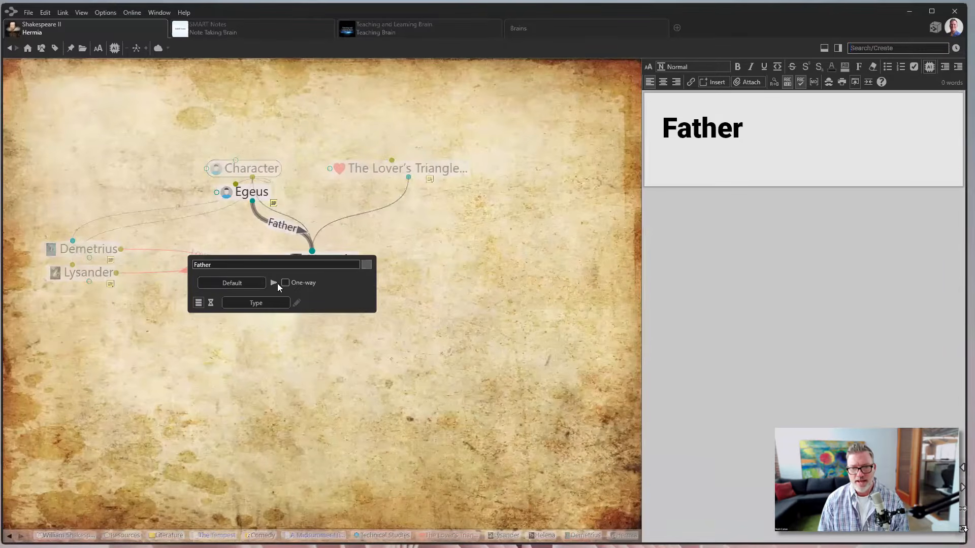
left_click(285, 282)
left_click(337, 370)
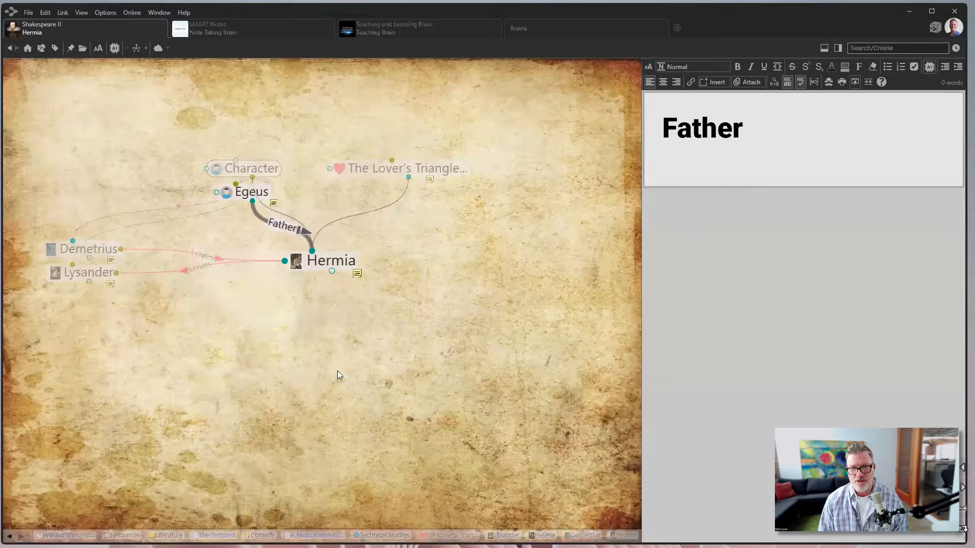
Step: Test the one-way Father link by approaching Hermia from Demetrius, from Egeus by way of Character, and from Demetrius again
left_click(88, 249)
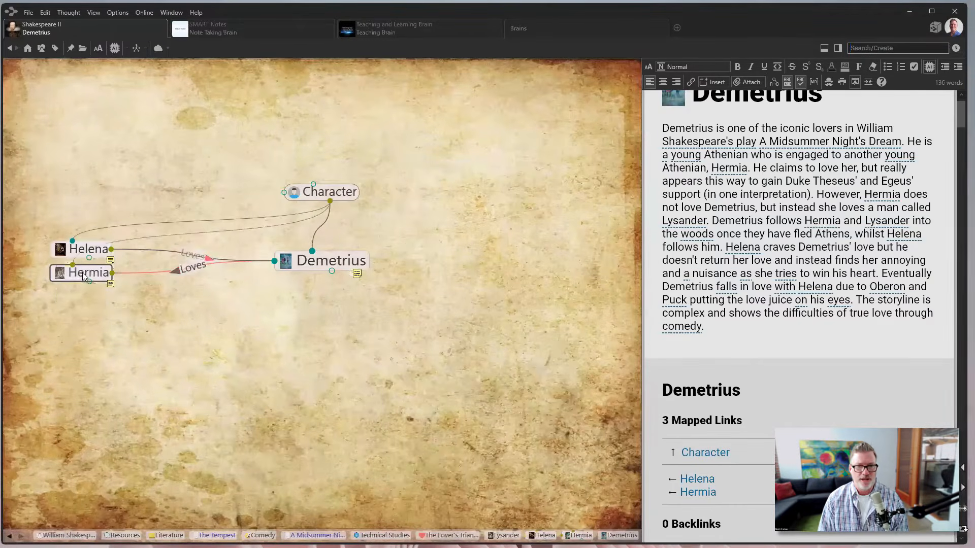
left_click(84, 274)
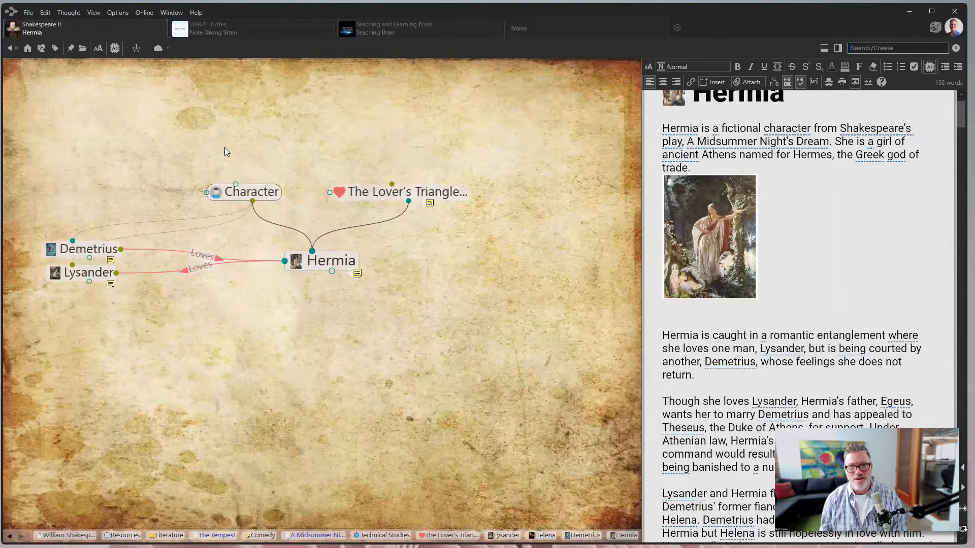
left_click(270, 192)
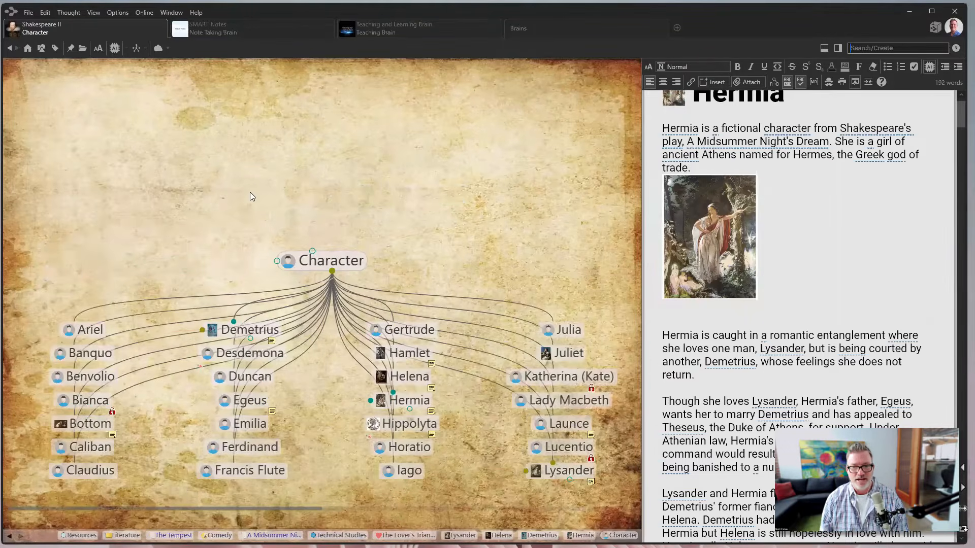
left_click(251, 406)
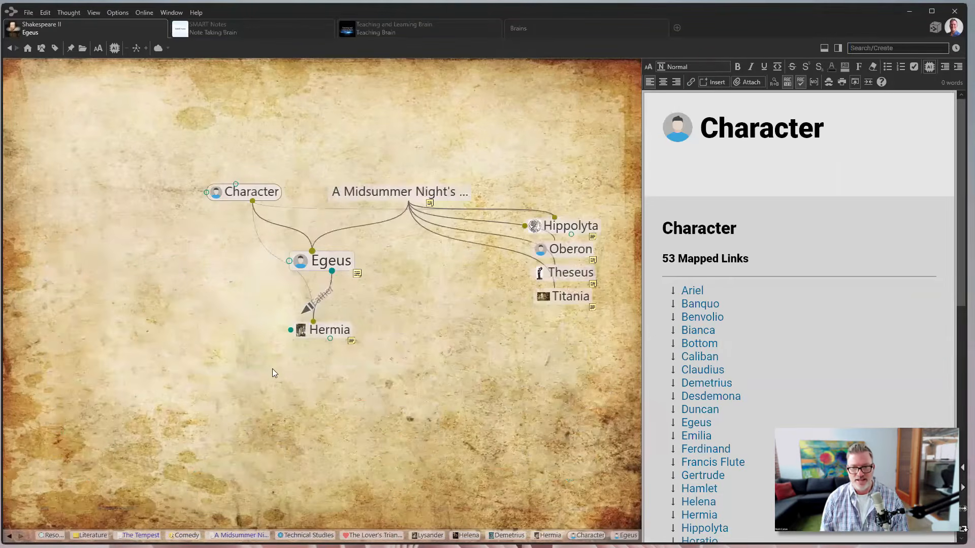
left_click(322, 335)
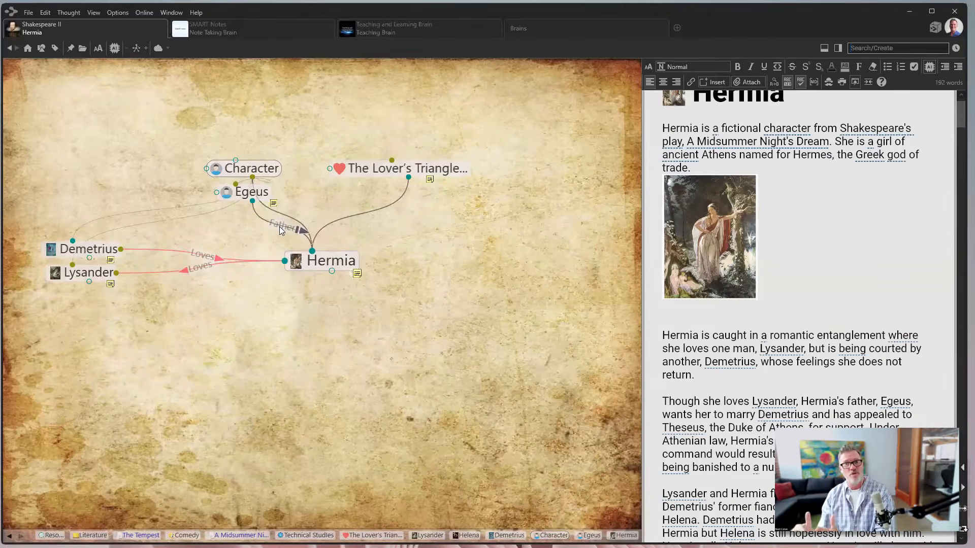
left_click(90, 249)
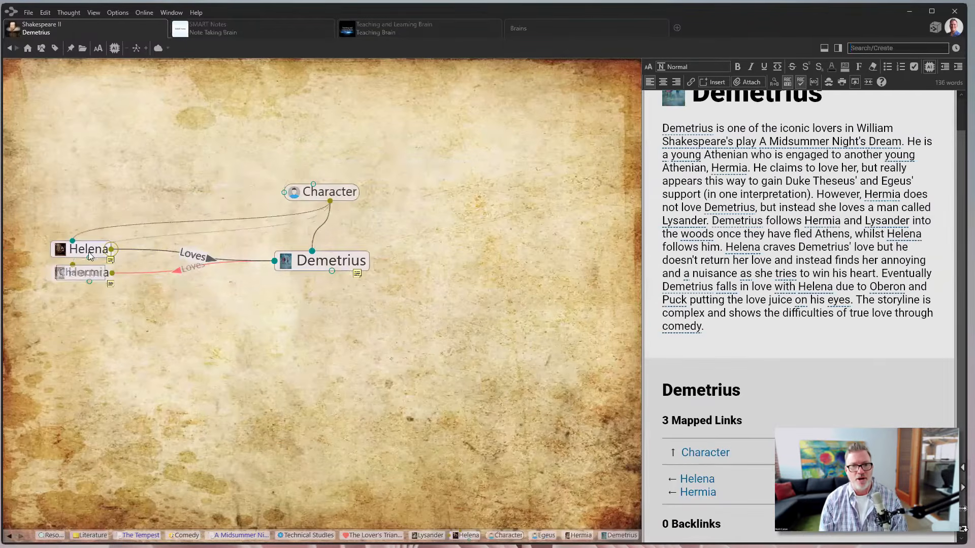
left_click(86, 272)
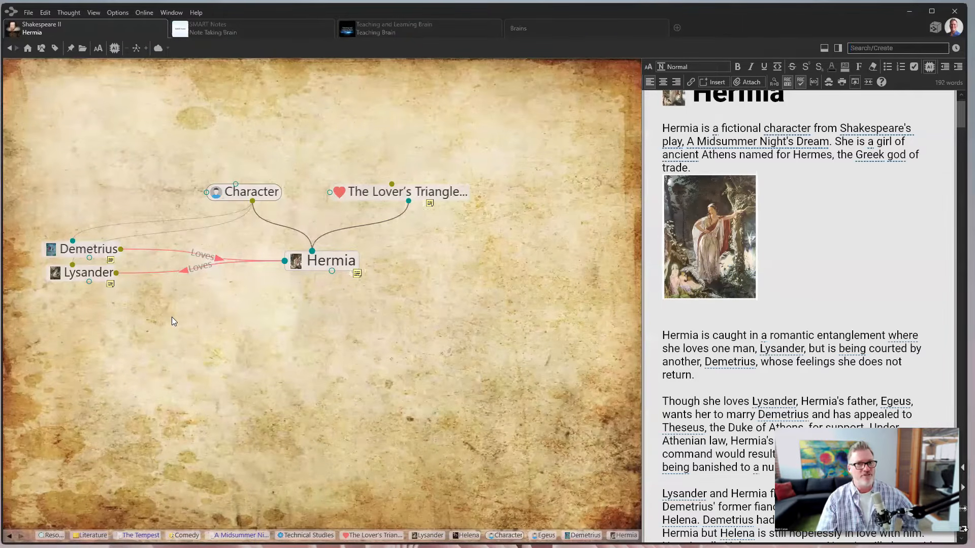
Step: Go to the home thought William Shakespeare and follow Resources, Dictionary and K down to the word Kicky-wicky
left_click(27, 48)
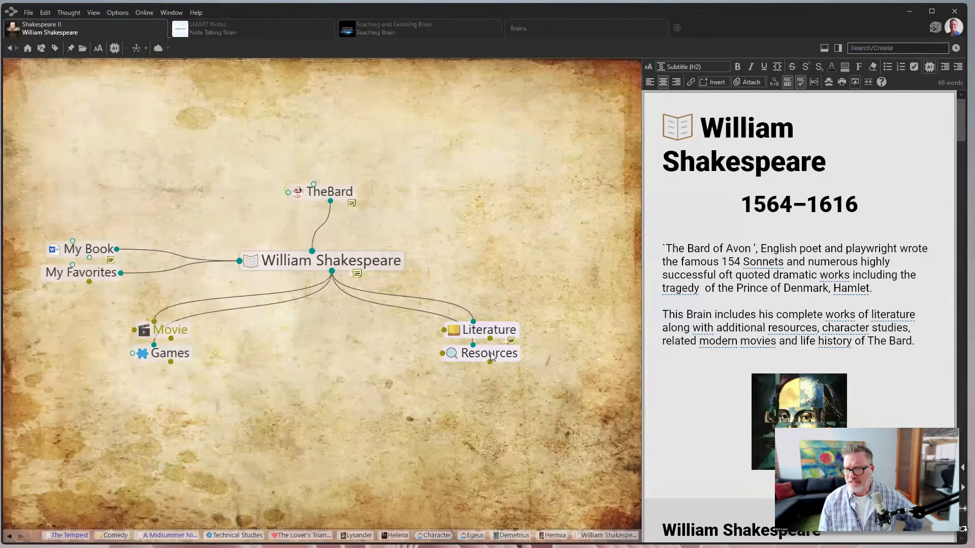
left_click(490, 354)
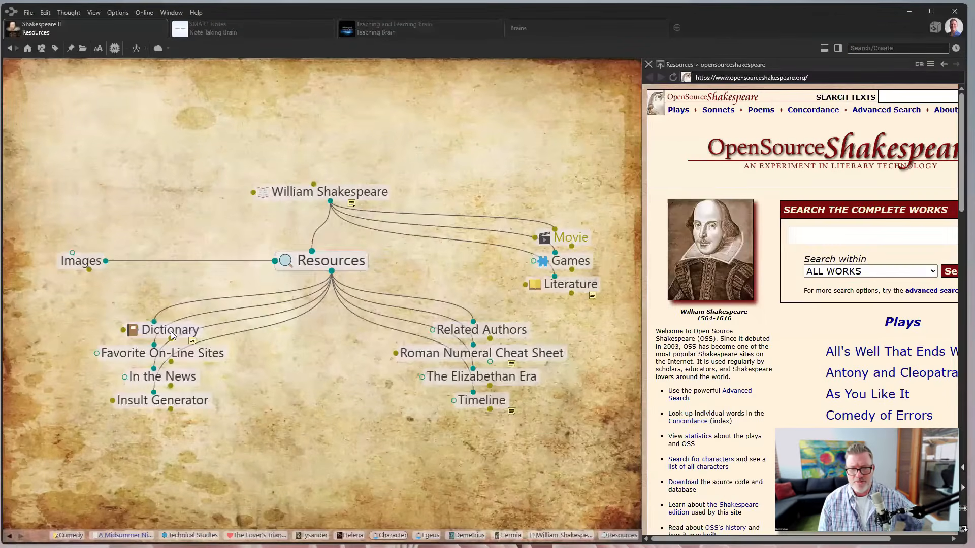
left_click(170, 330)
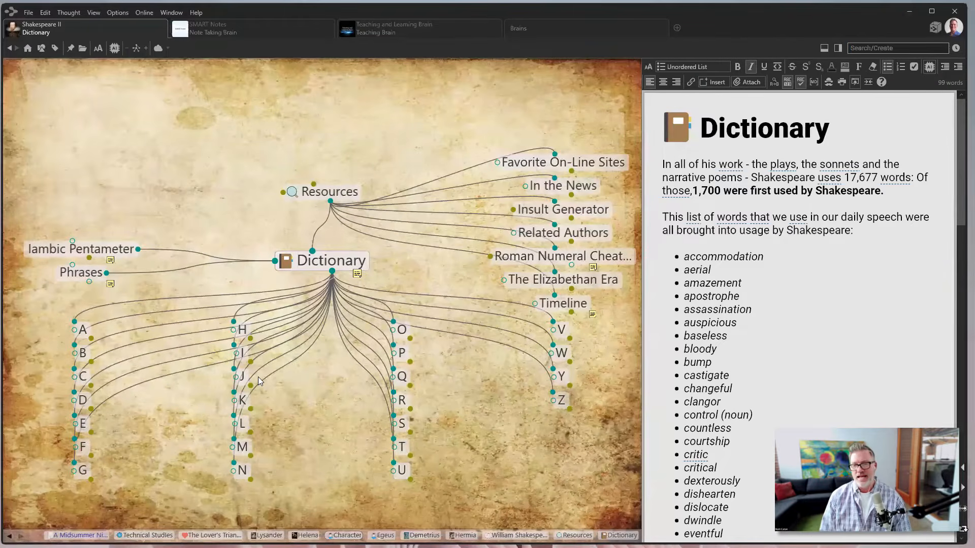
left_click(243, 400)
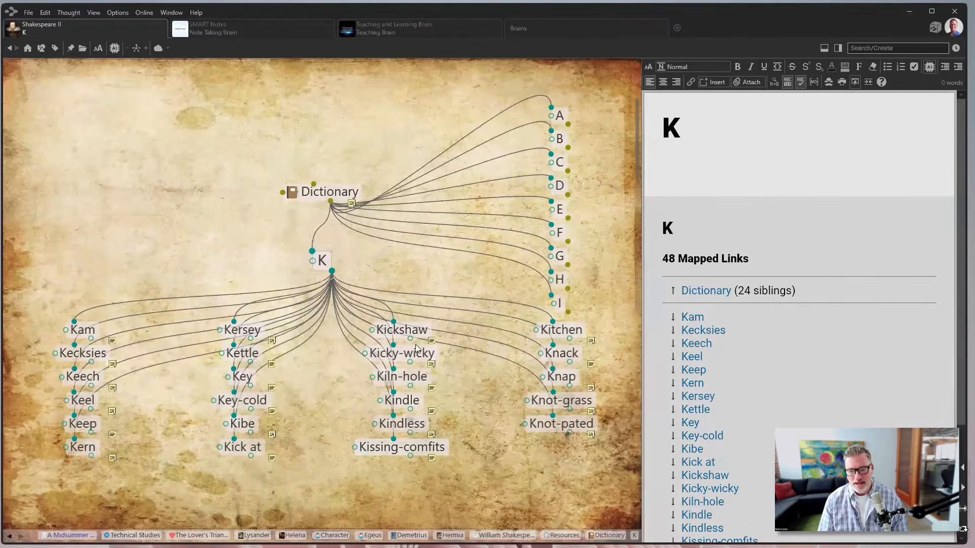
left_click(402, 354)
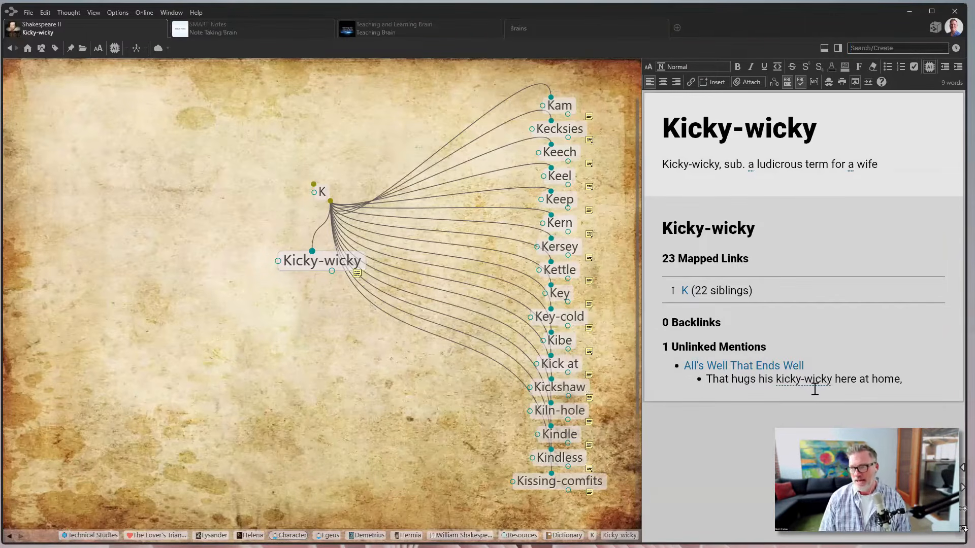
Step: Open All's Well That Ends Well from Kicky-wicky's unlinked mentions and go to the beginning of the play's note
left_click(752, 367)
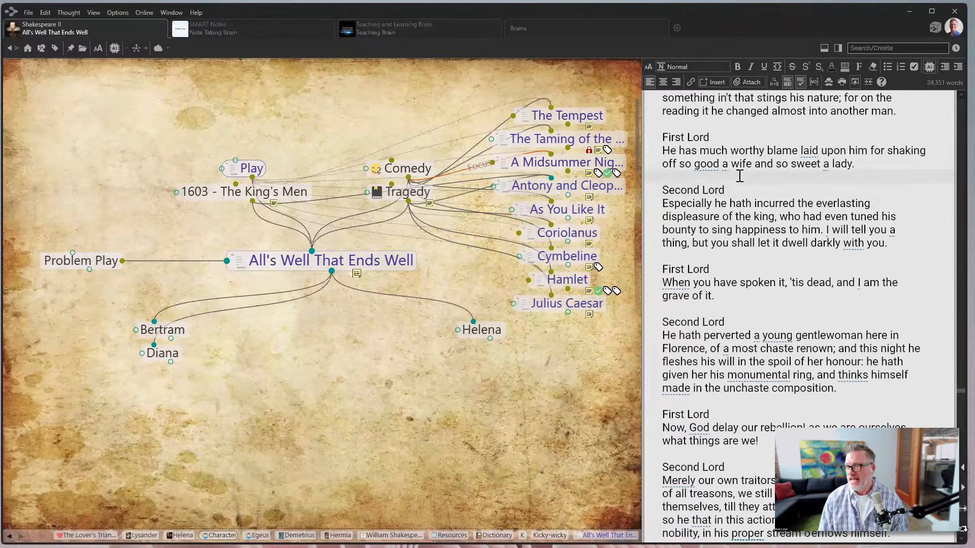
scroll(726, 354, "up", 3)
scroll(809, 354, "up", 3)
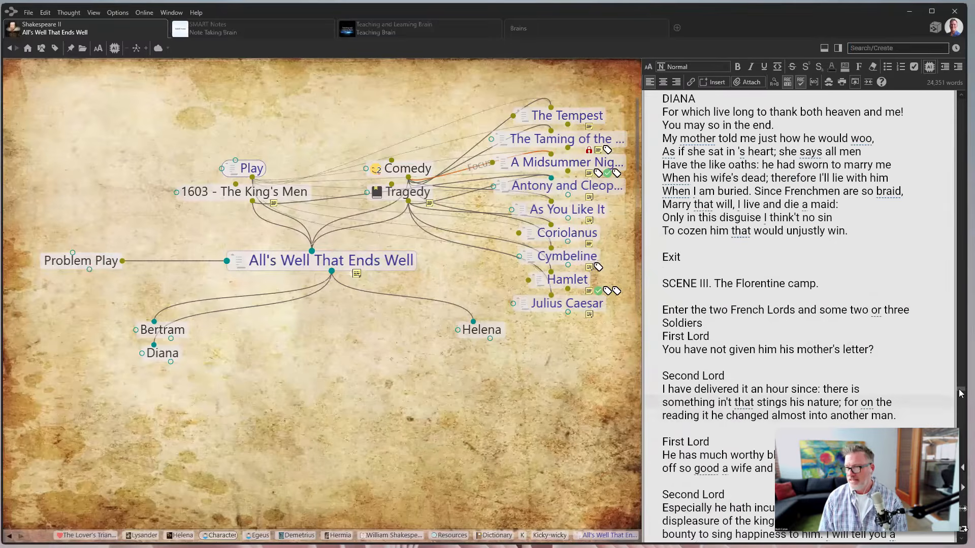
scroll(952, 343, "up", 20)
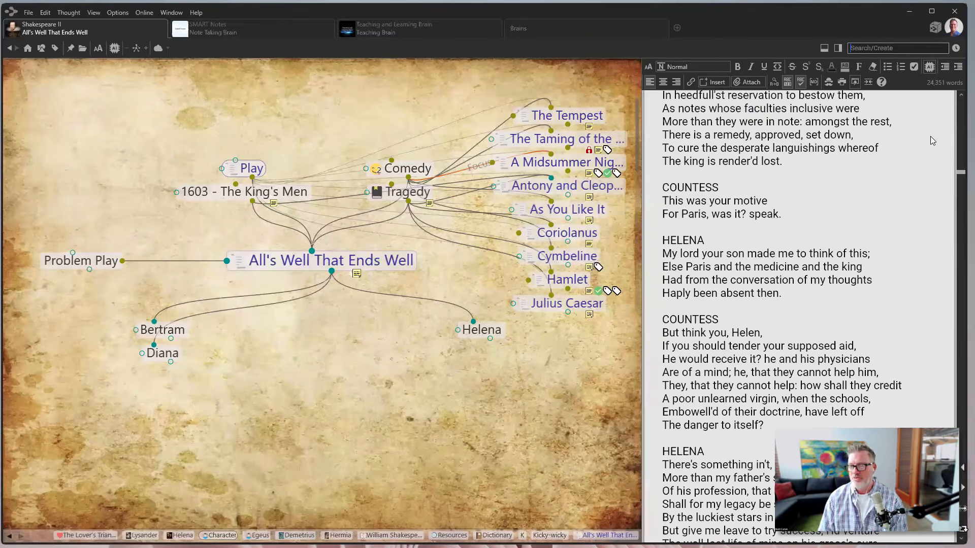
scroll(928, 126, "up", 15)
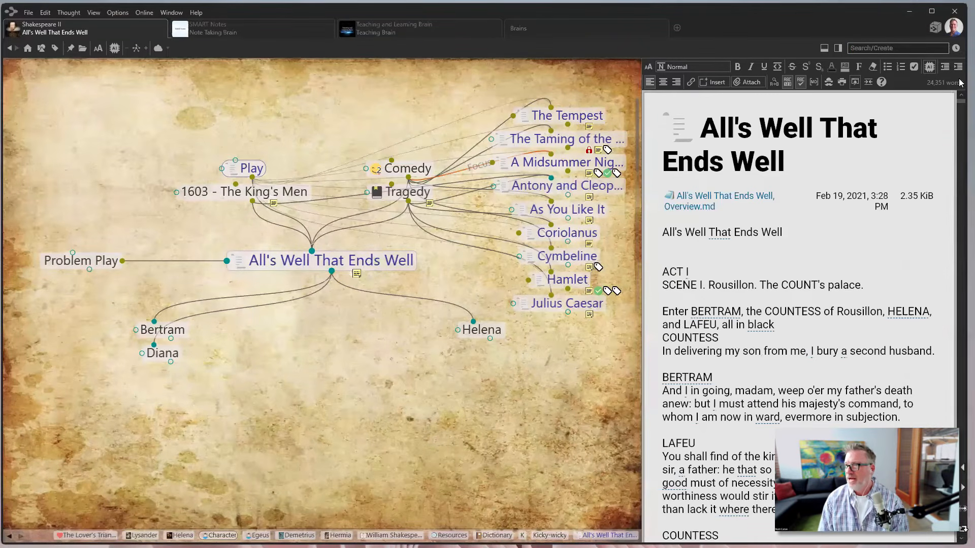
Step: Search the note of All's Well That Ends Well for "kicky" and view the passage around the match
right_click(752, 108)
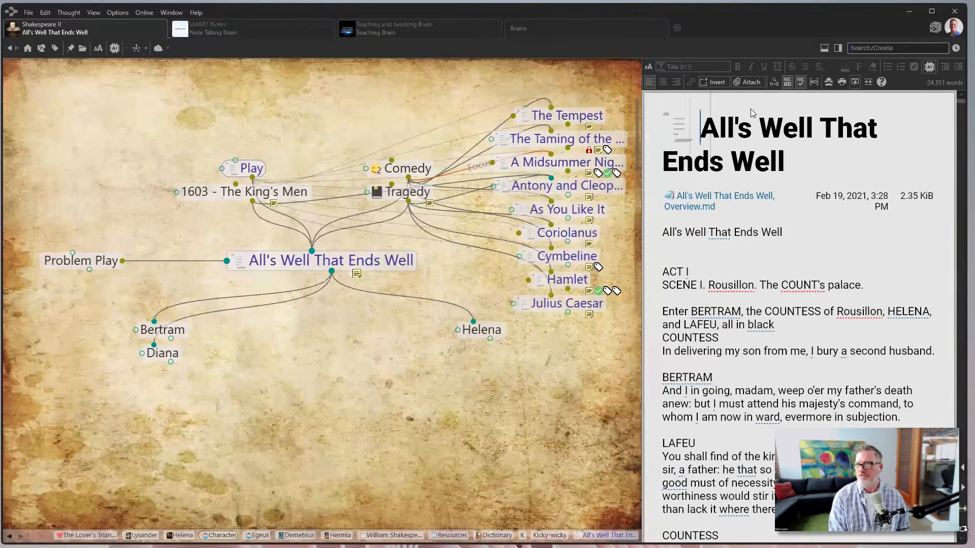
left_click(866, 278)
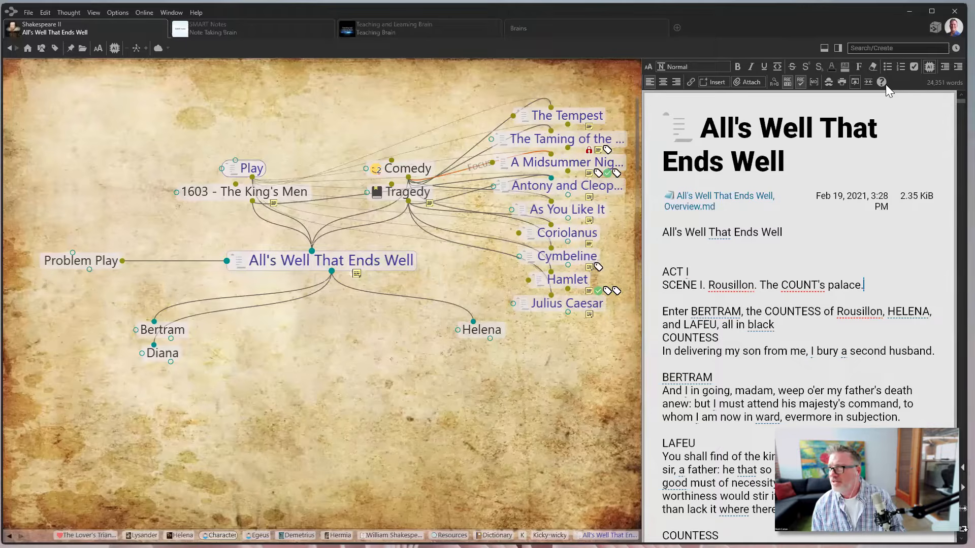
left_click(822, 132)
left_click(774, 85)
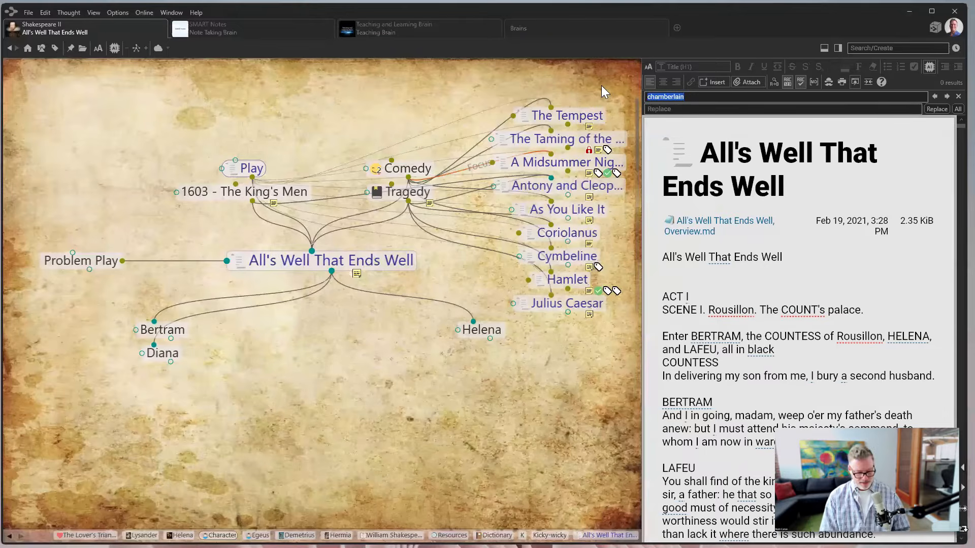
type("kicky")
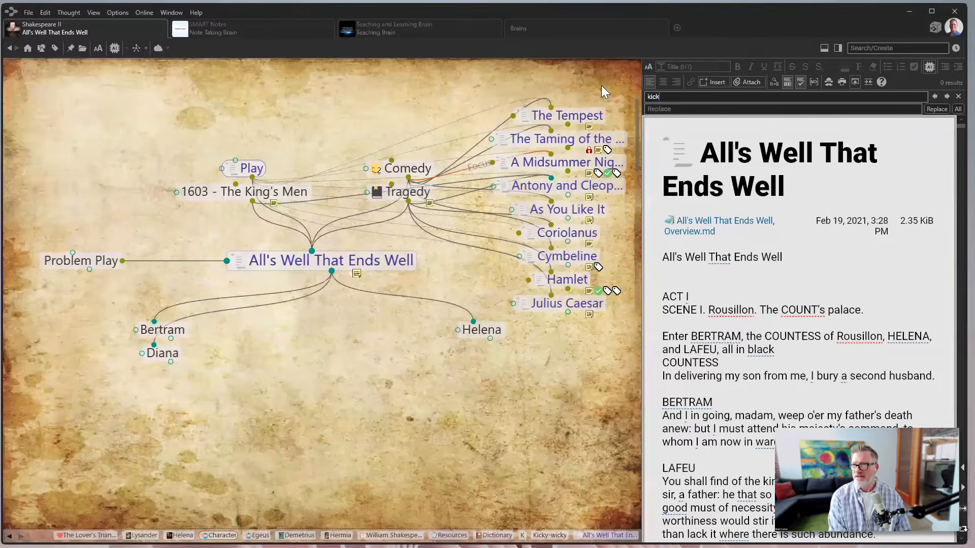
left_click(947, 97)
scroll(743, 514, "down", 1)
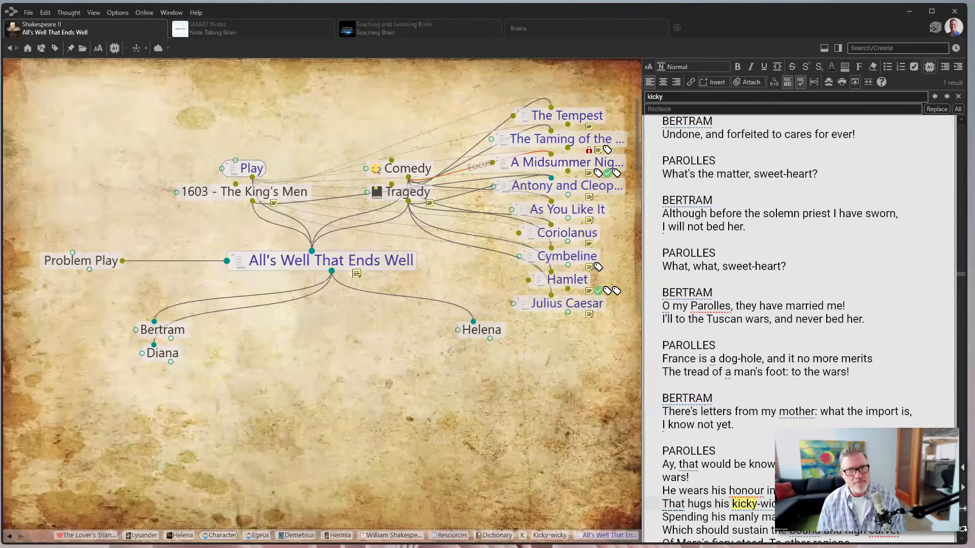
scroll(652, 491, "down", 2)
scroll(789, 329, "down", 1)
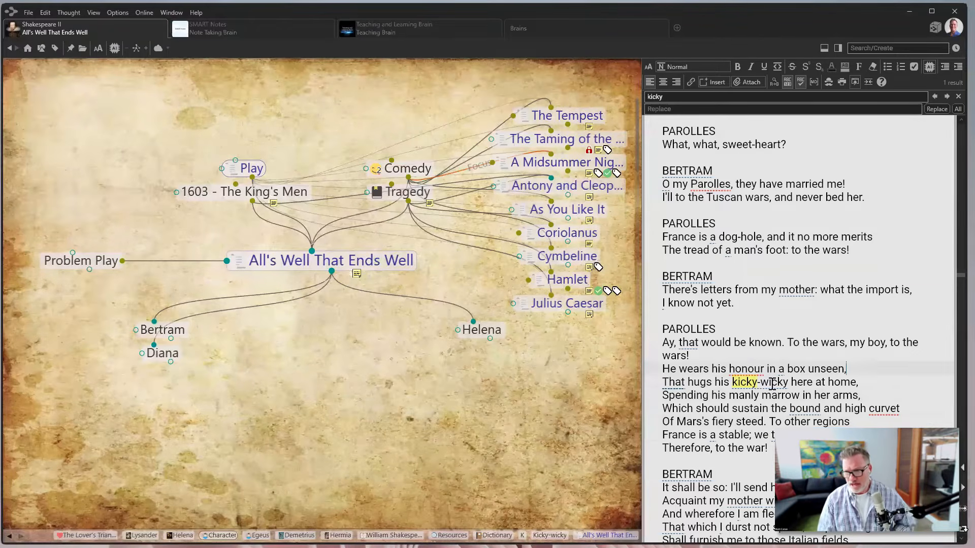
Step: Activate the thought Bound from its mention in the passage and review its mapped links and unlinked mentions
right_click(798, 412)
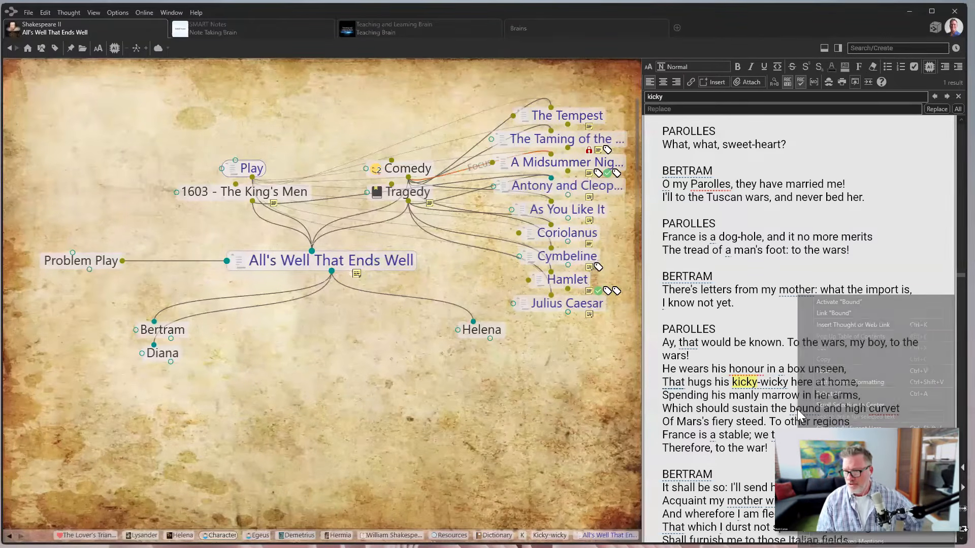
left_click(838, 301)
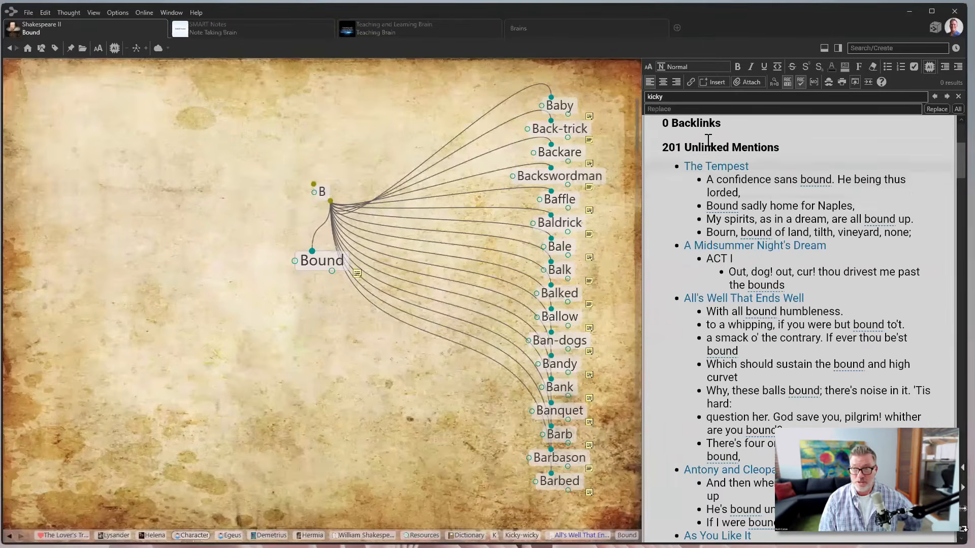
scroll(754, 208, "up", 3)
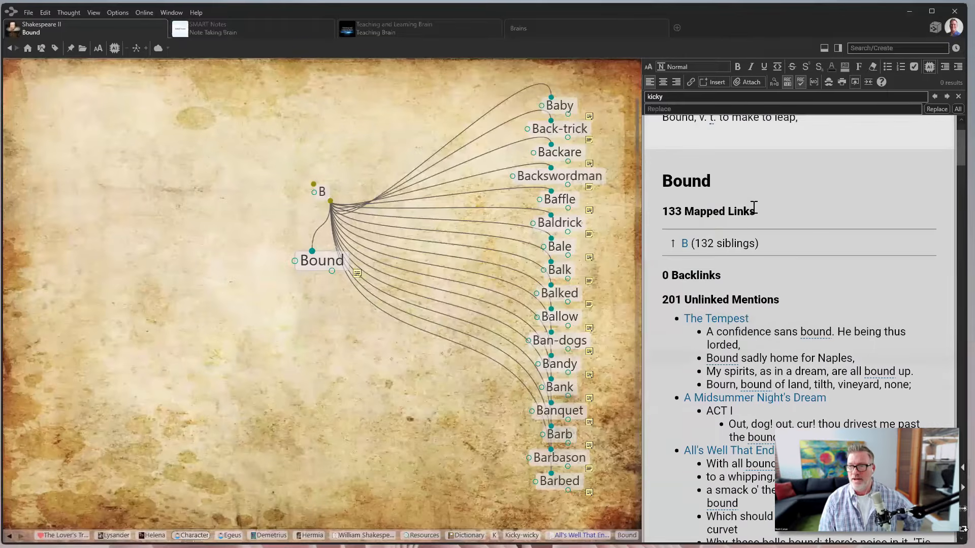
Step: Look through Bound's unlinked mentions from The Tempest down to Hamlet and open the play Hamlet from the list
scroll(754, 207, "up", 2)
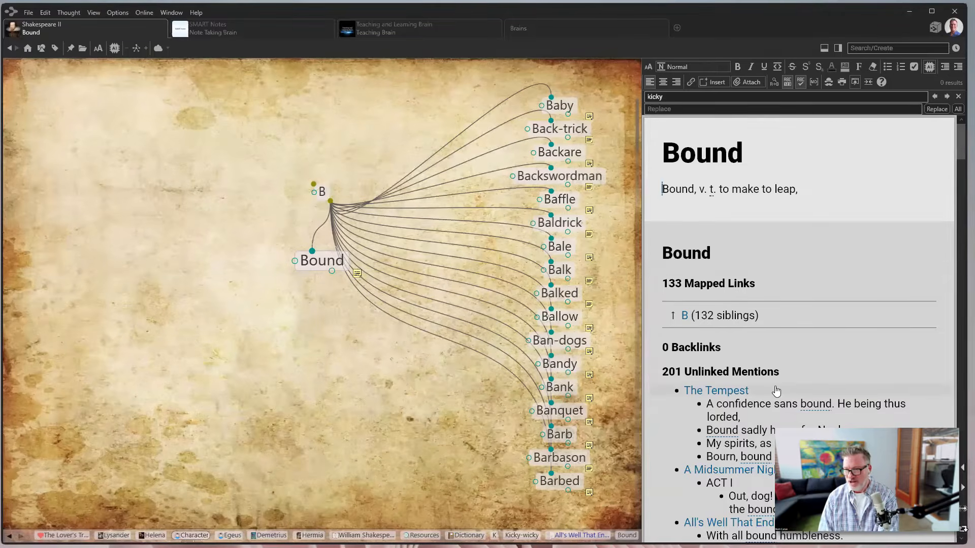
scroll(776, 389, "down", 3)
scroll(776, 390, "down", 4)
scroll(775, 388, "up", 4)
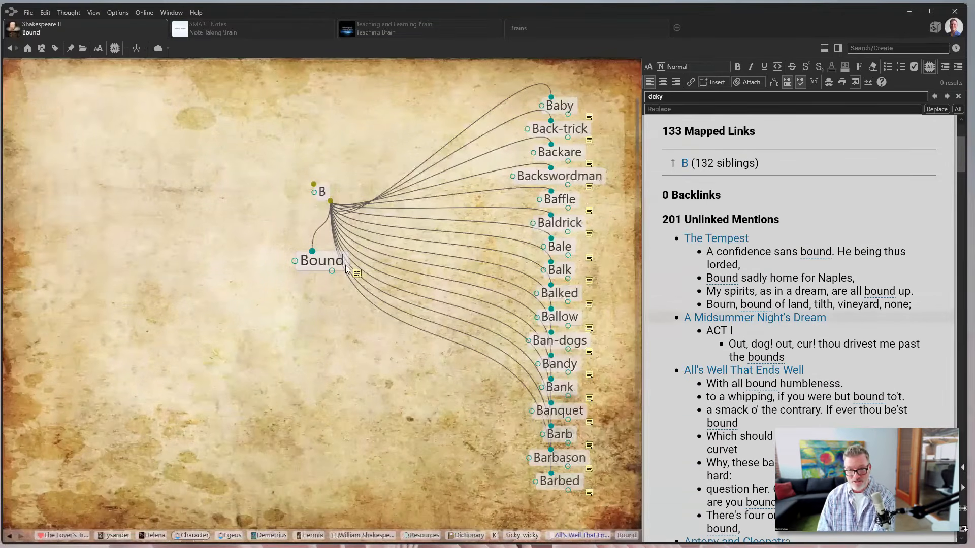
scroll(773, 327, "down", 6)
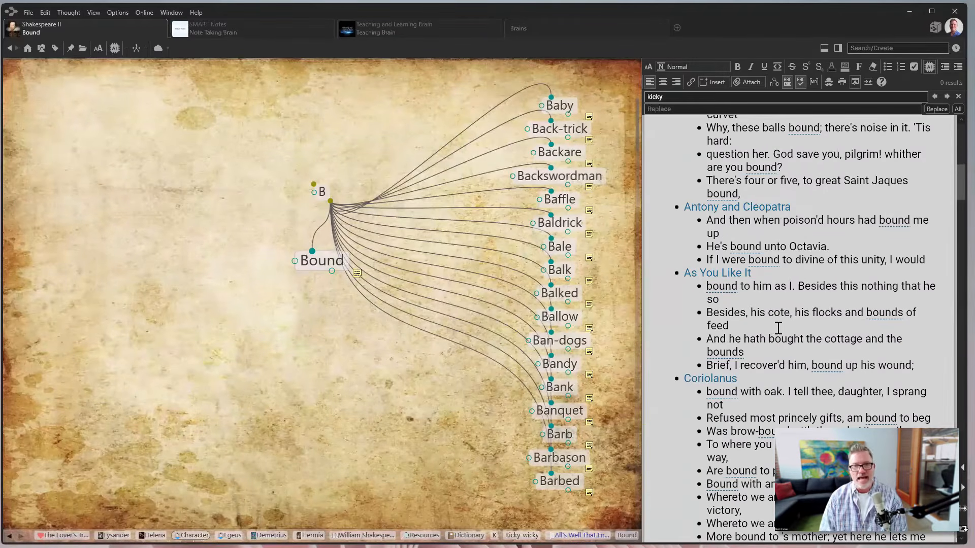
scroll(773, 327, "down", 6)
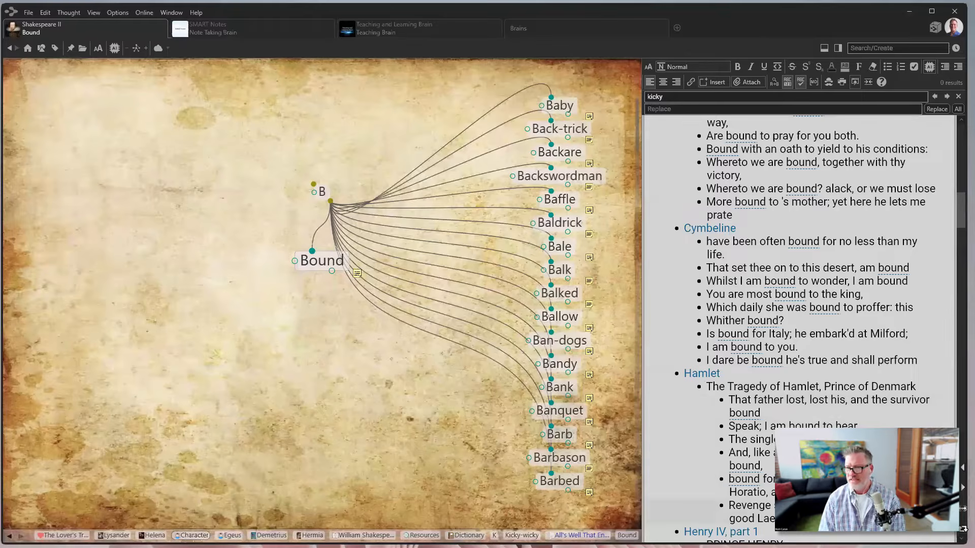
left_click(698, 376)
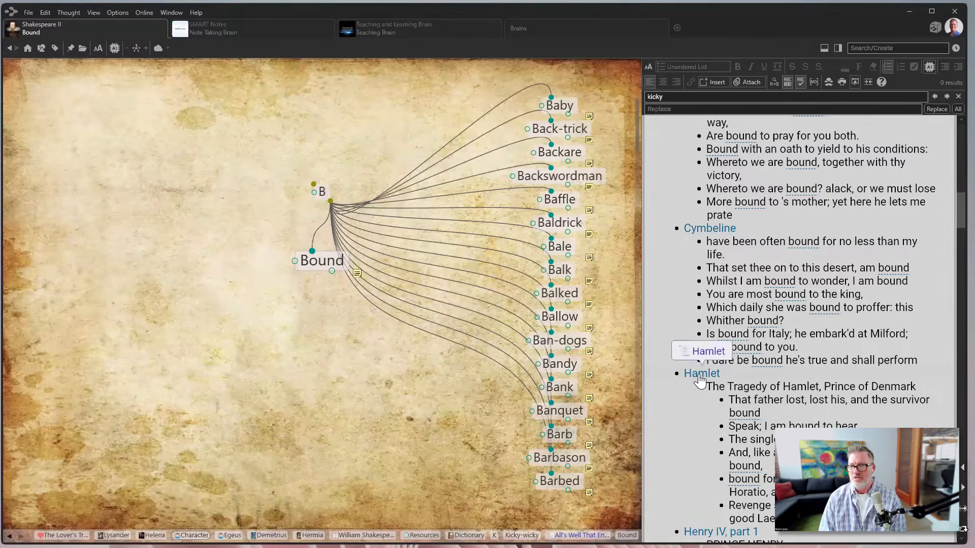
left_click(699, 377)
Step: Search the note of Hamlet for "bound" and go to a match in the play's text
double_click(656, 96)
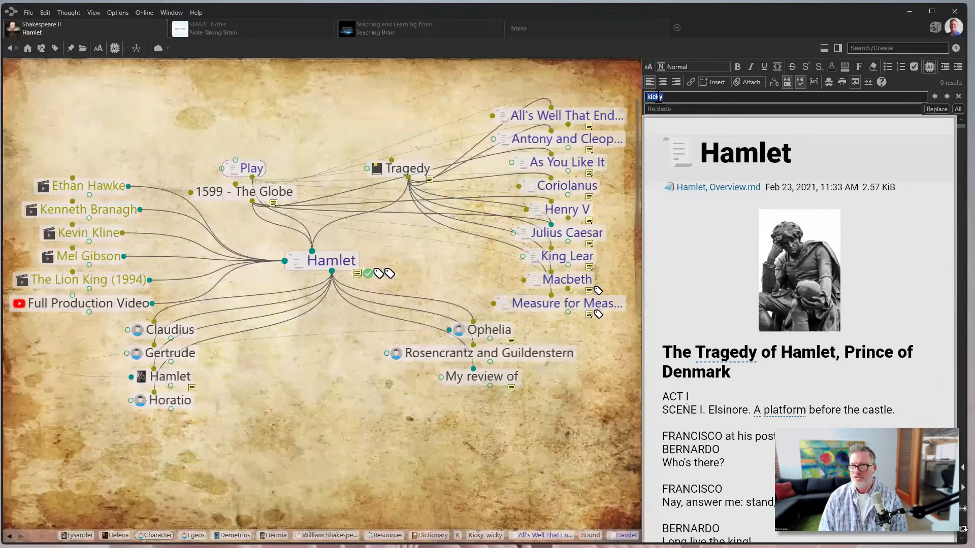
type("bound")
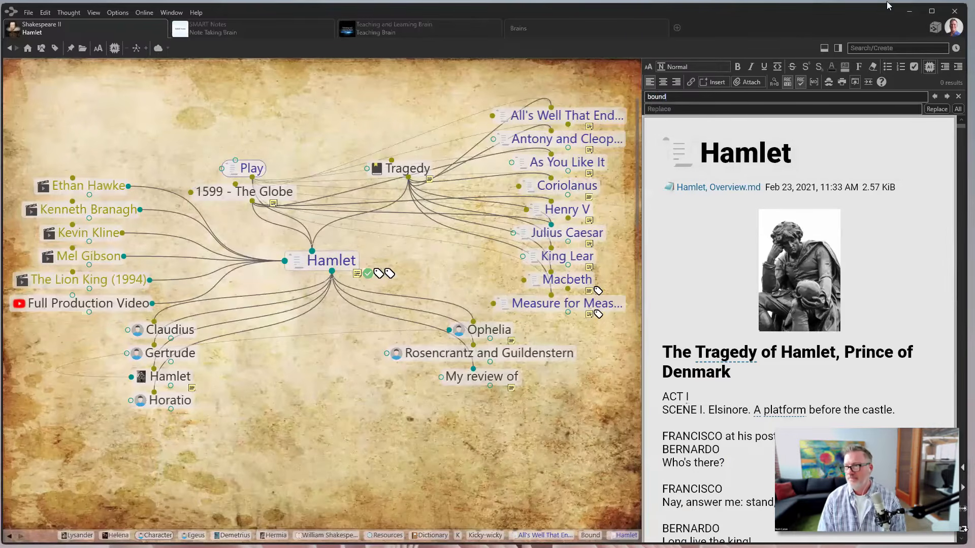
left_click(947, 97)
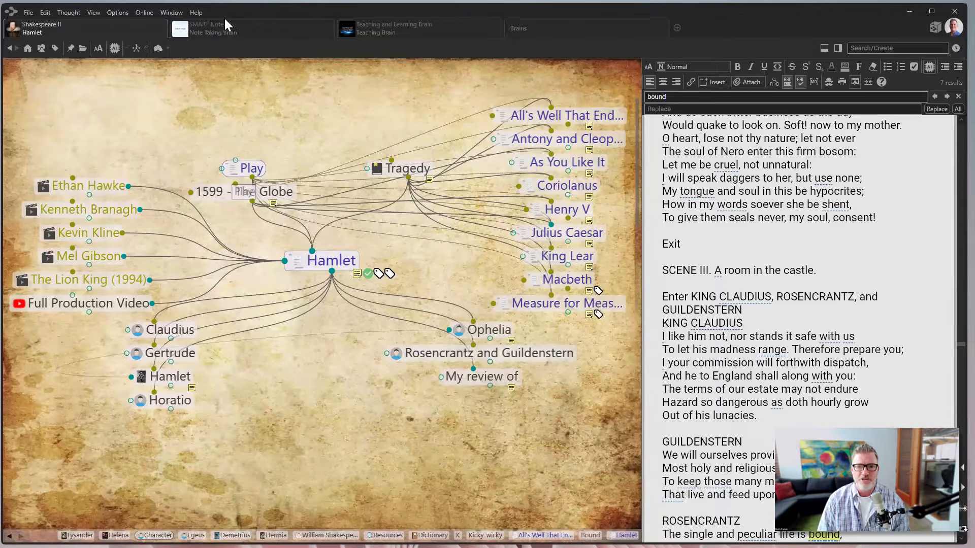
Step: Switch to the SMART Notes brain and follow Sentence Method and its template down to Example 1
left_click(238, 26)
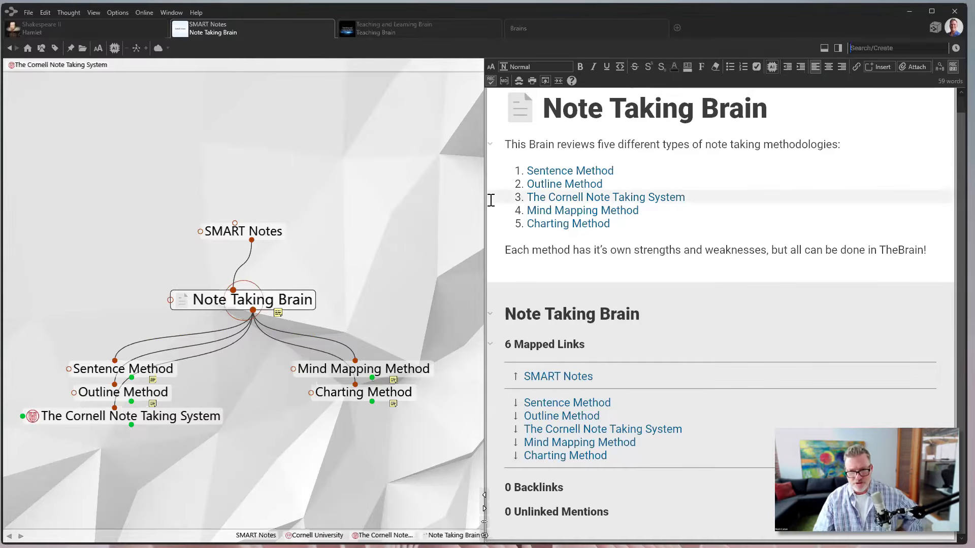
left_click(153, 373)
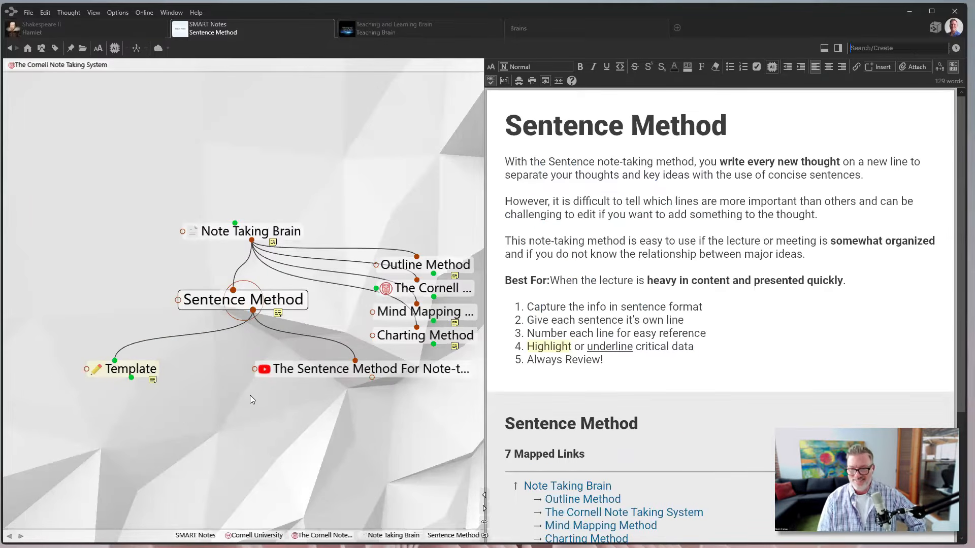
left_click(133, 370)
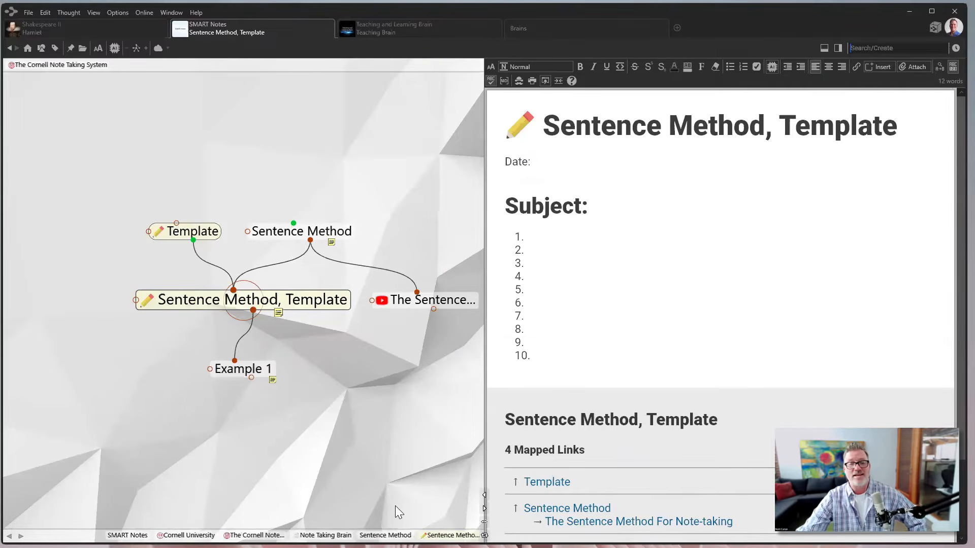
left_click(239, 369)
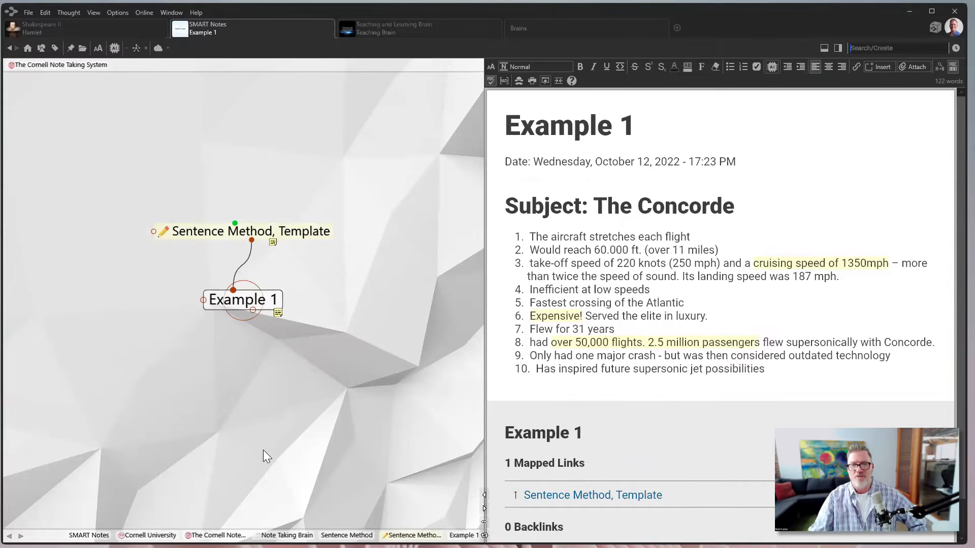
Step: Go back up from Example 1 through the template and Sentence Method to the thought Note Taking Brain
left_click(253, 234)
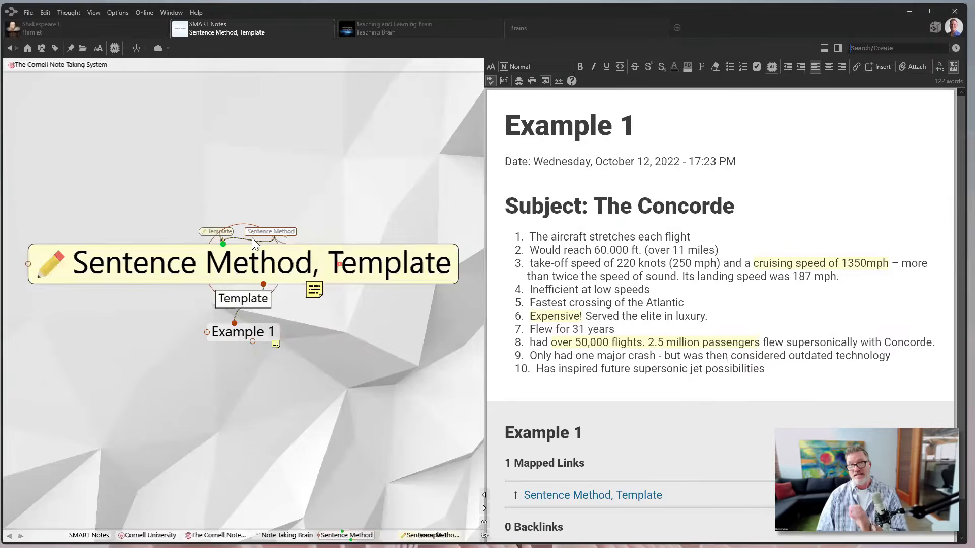
left_click(297, 237)
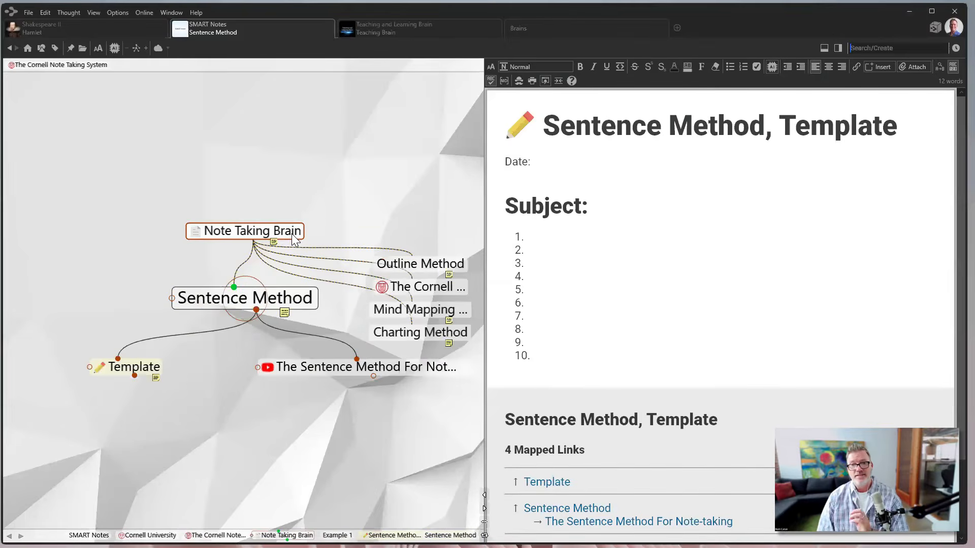
left_click(282, 235)
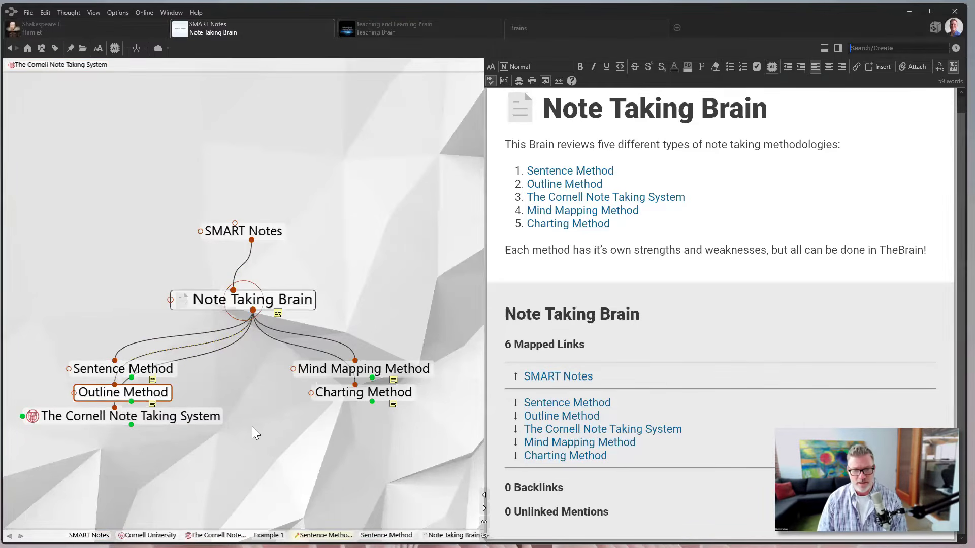
Step: Activate The Cornell Note Taking System and open its child The Cornell Note Template to view the note's table layout
left_click(203, 418)
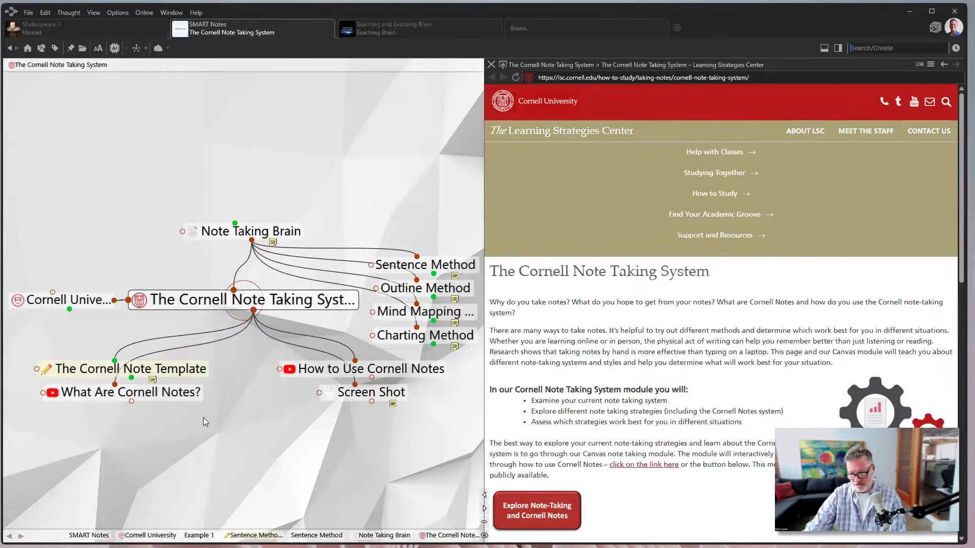
left_click(190, 369)
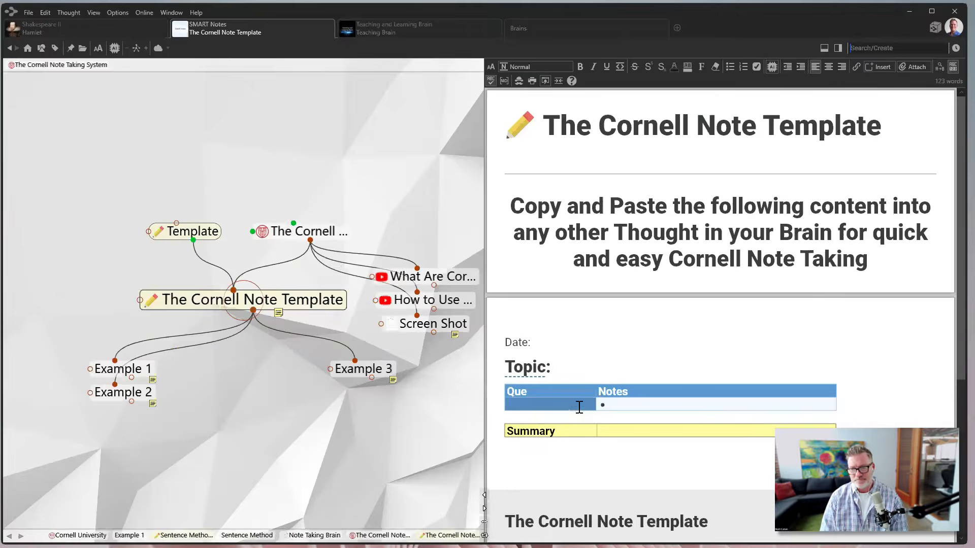
scroll(579, 407, "down", 1)
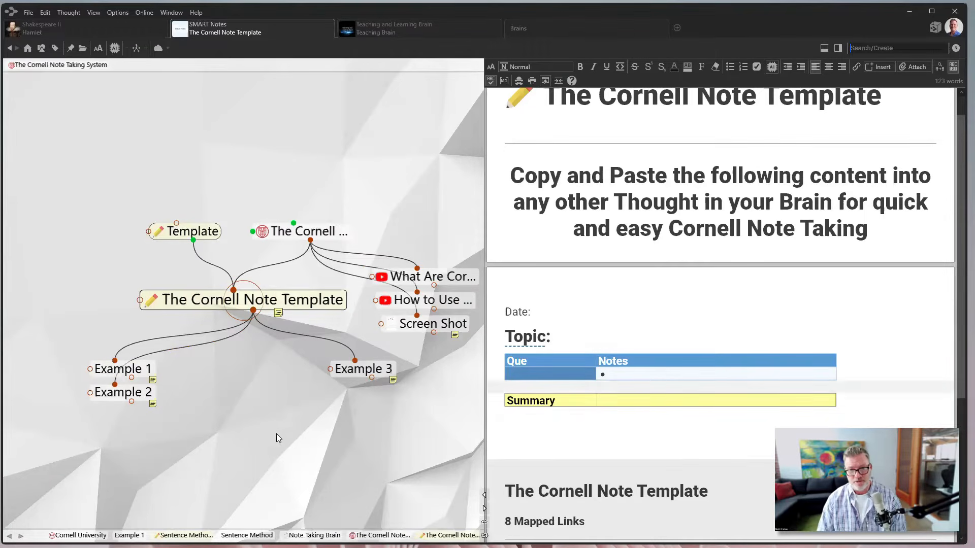
Step: View Example 3 of the Cornell Note Template, then return and select the template content from Date through Summary
left_click(363, 369)
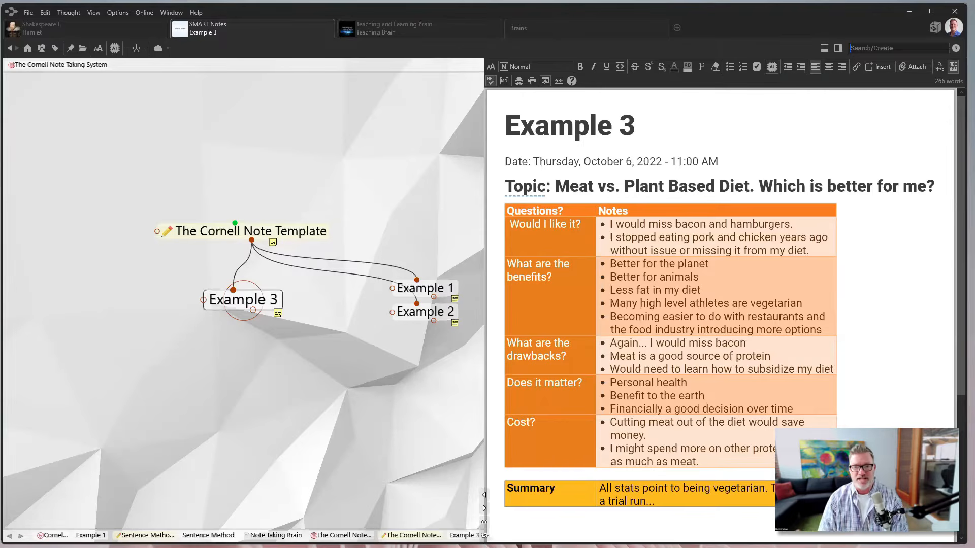
left_click(312, 235)
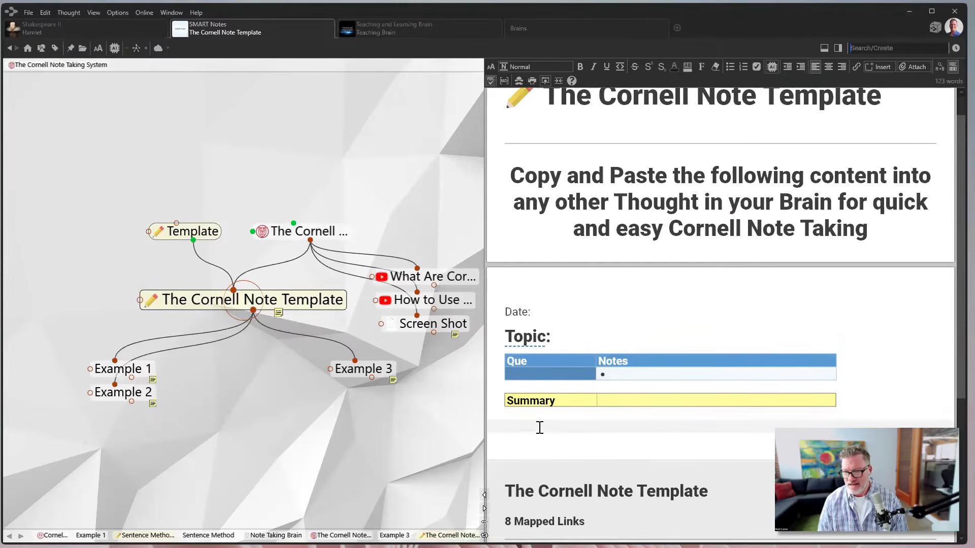
left_click_drag(495, 399, 496, 310)
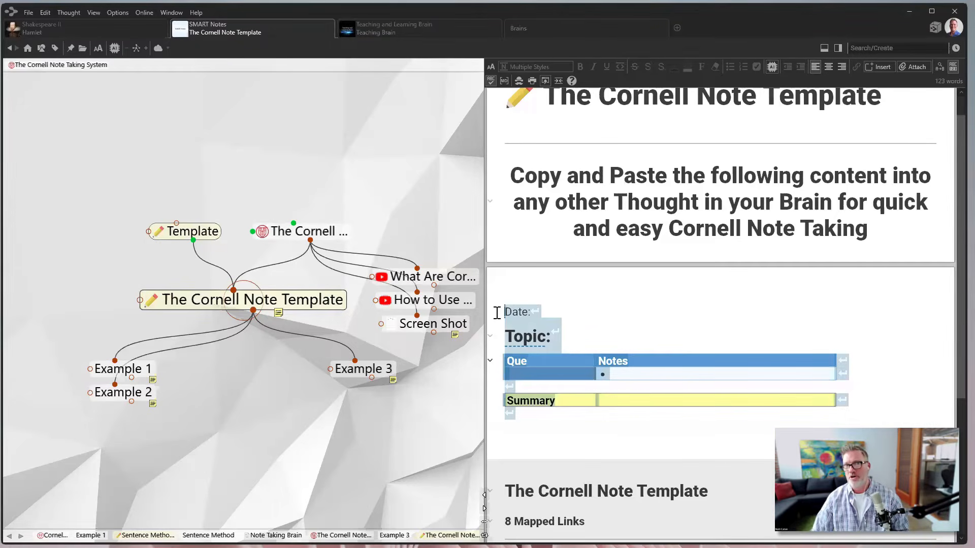
Step: Create a new brain named Planet Travel Brain and keep its Mist Covered Mountains theme
left_click(28, 13)
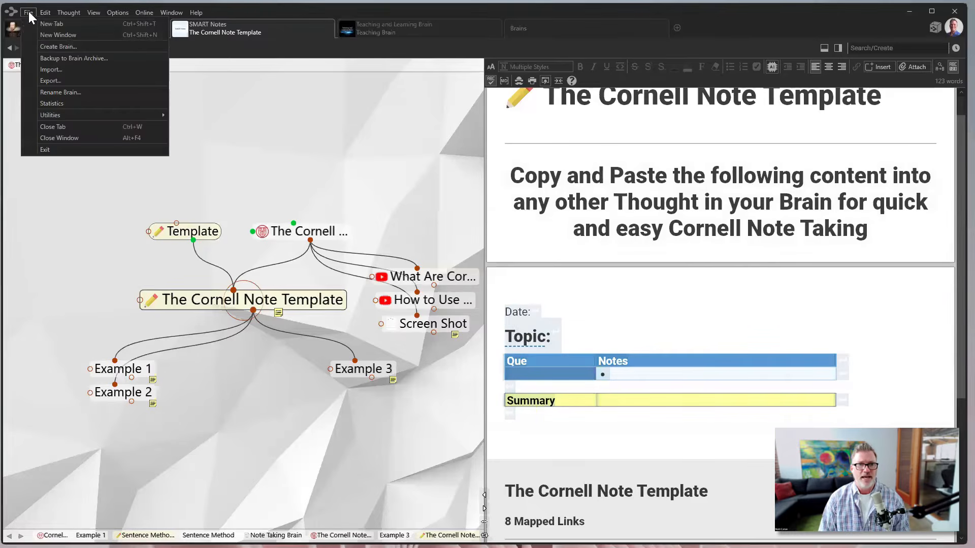
left_click(59, 47)
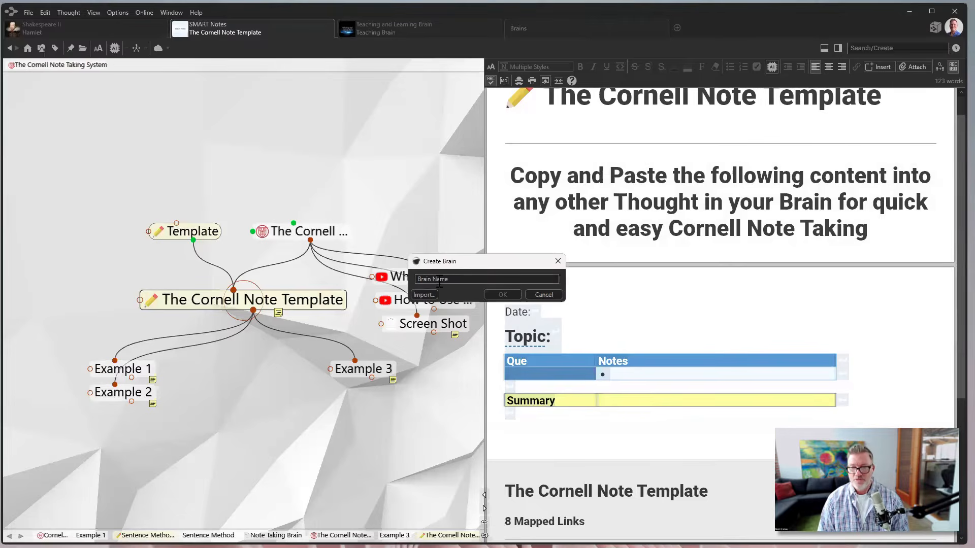
type("Pla")
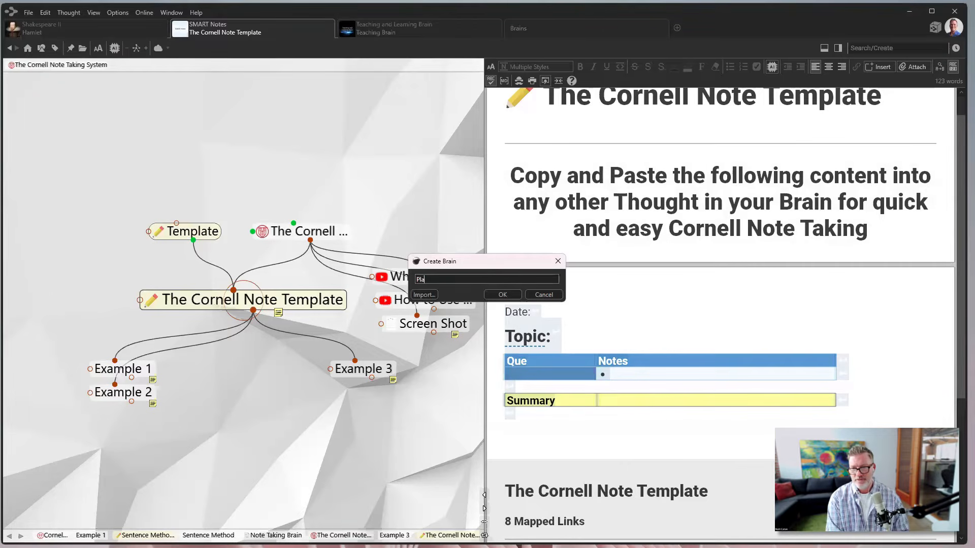
type("net Travel Brain")
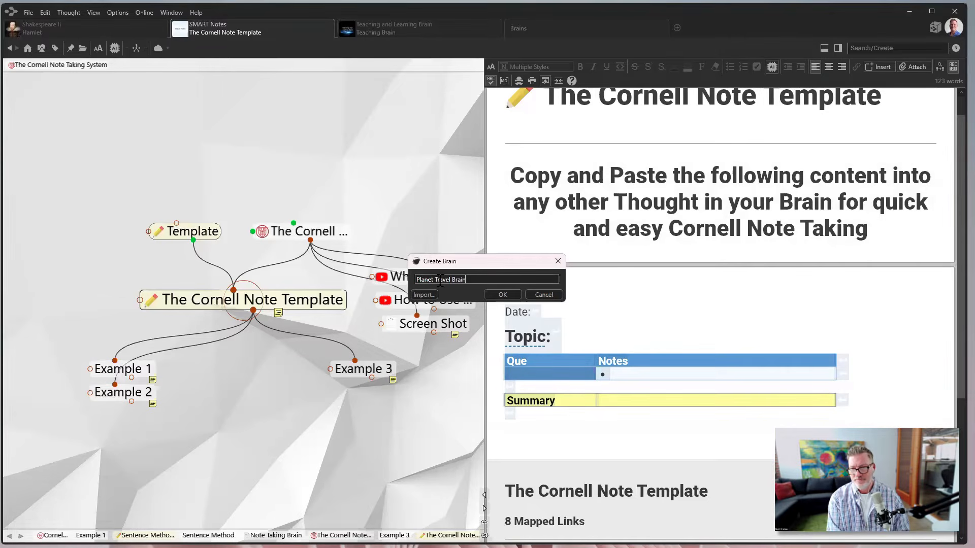
key("Return")
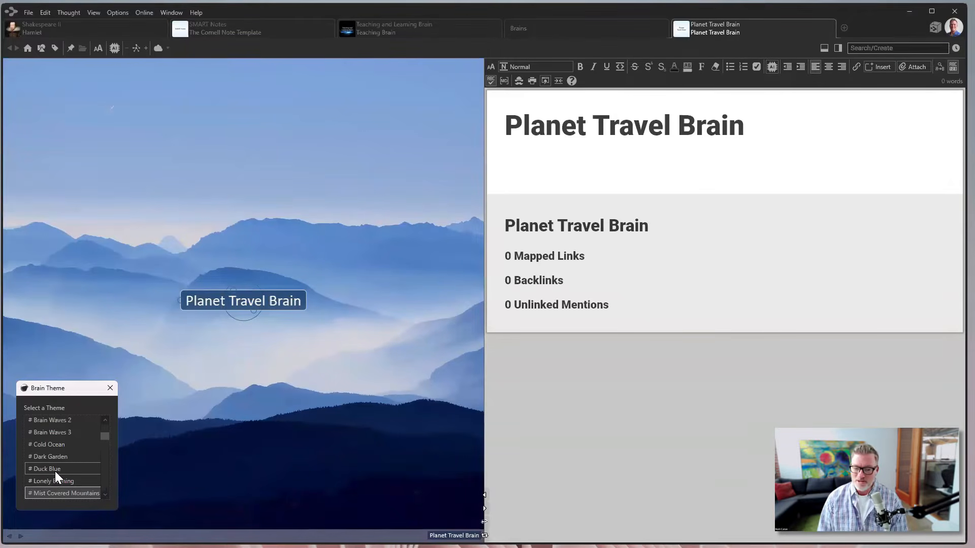
scroll(56, 468, "up", 3)
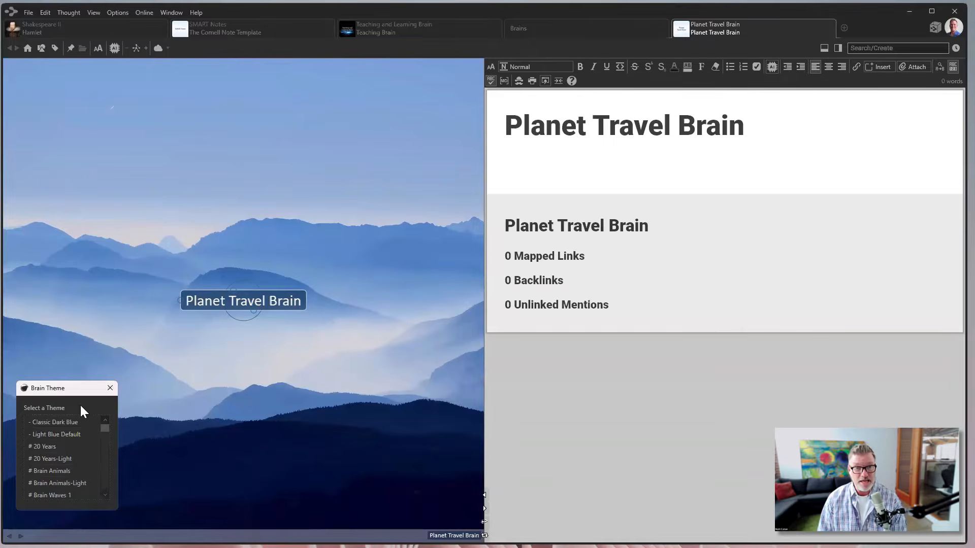
left_click(110, 389)
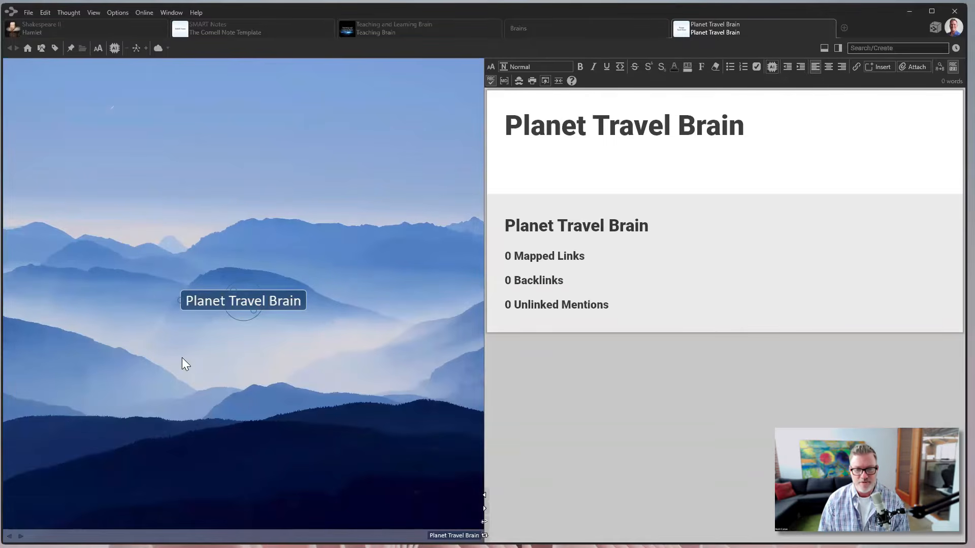
Step: Add Earth, Mars and Jupiter as child thoughts of Planet Travel Brain in one entry
left_click_drag(254, 310, 203, 396)
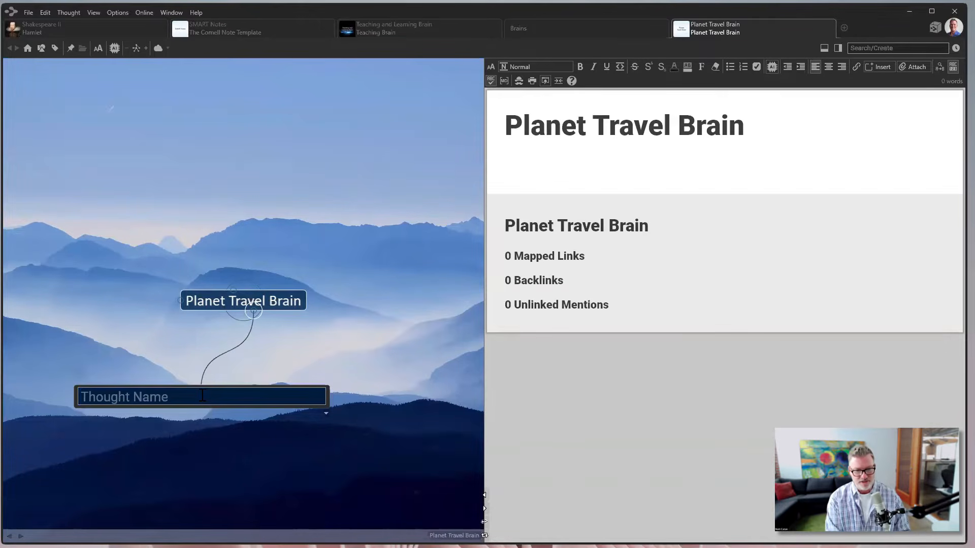
type("Earth;Mars;Jupit")
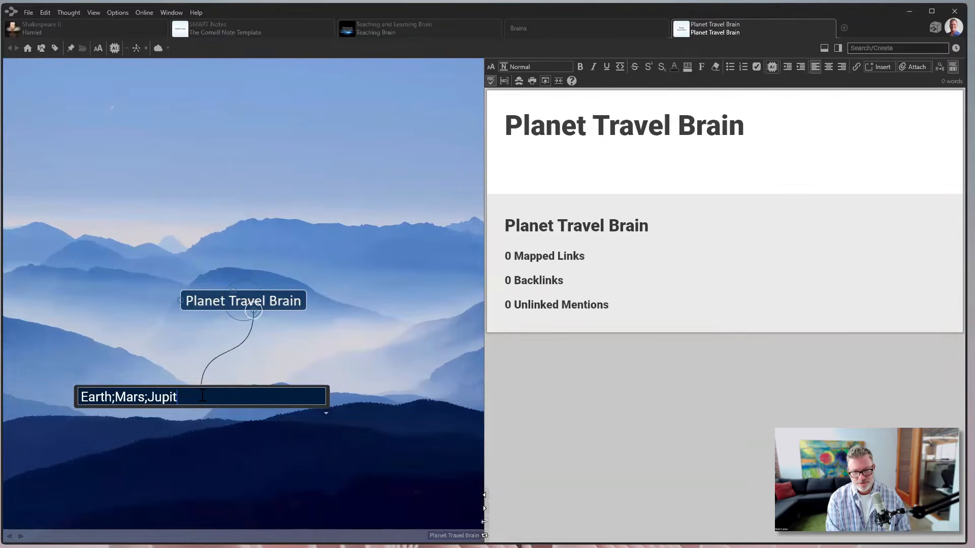
type("er")
key("Return")
Step: Activate Earth, add a child thought named Moon beneath it, and activate Moon
left_click(124, 363)
left_click(243, 373)
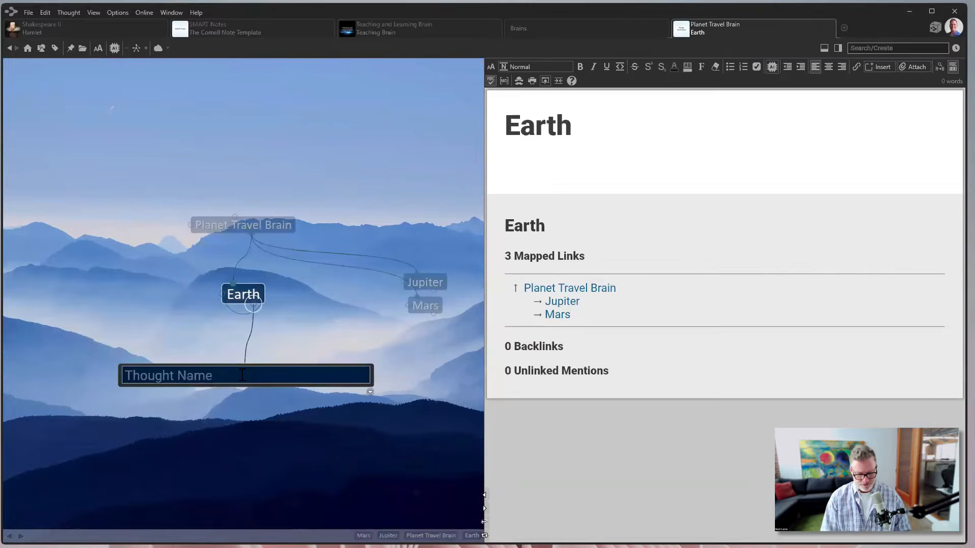
type("Moon")
key("Return")
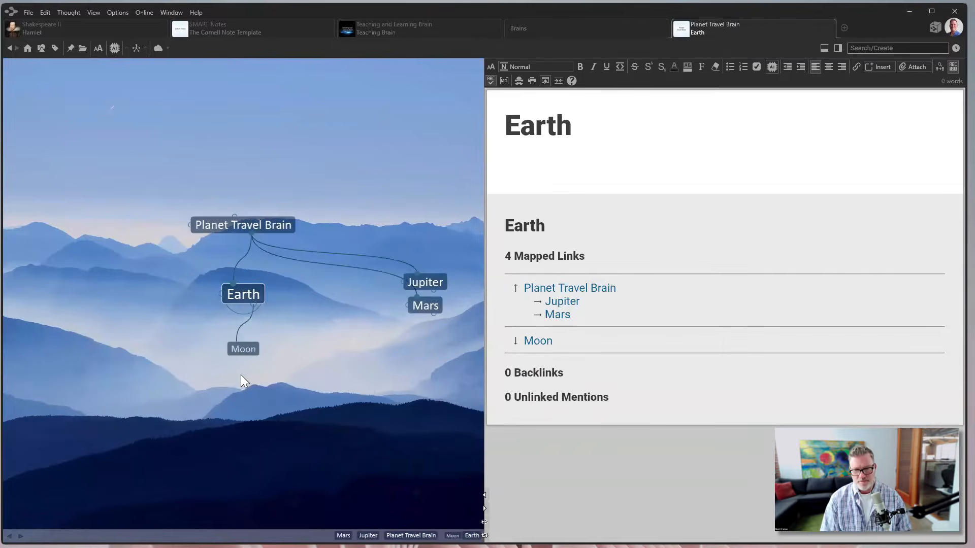
left_click(258, 365)
left_click(556, 165)
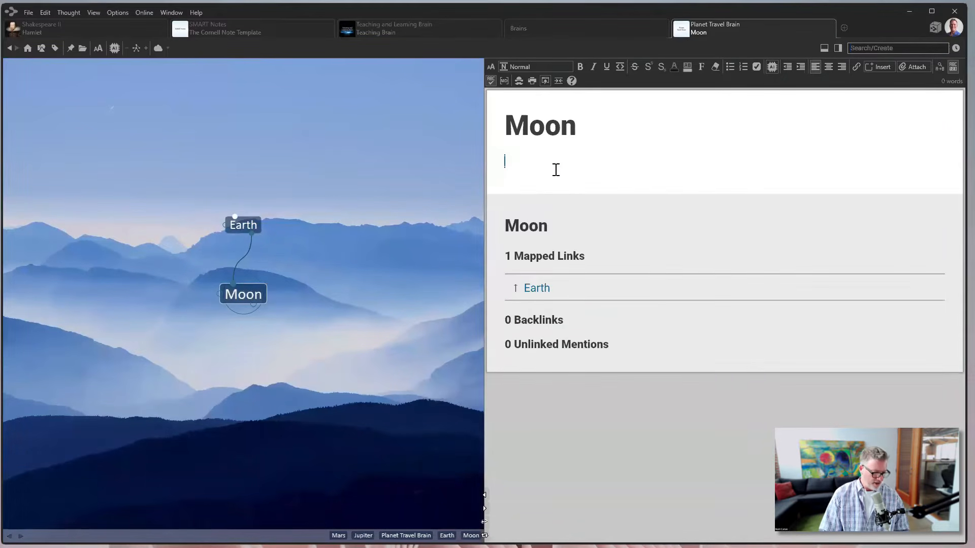
type("hallucinations")
double_click(549, 161)
key("BackSpace")
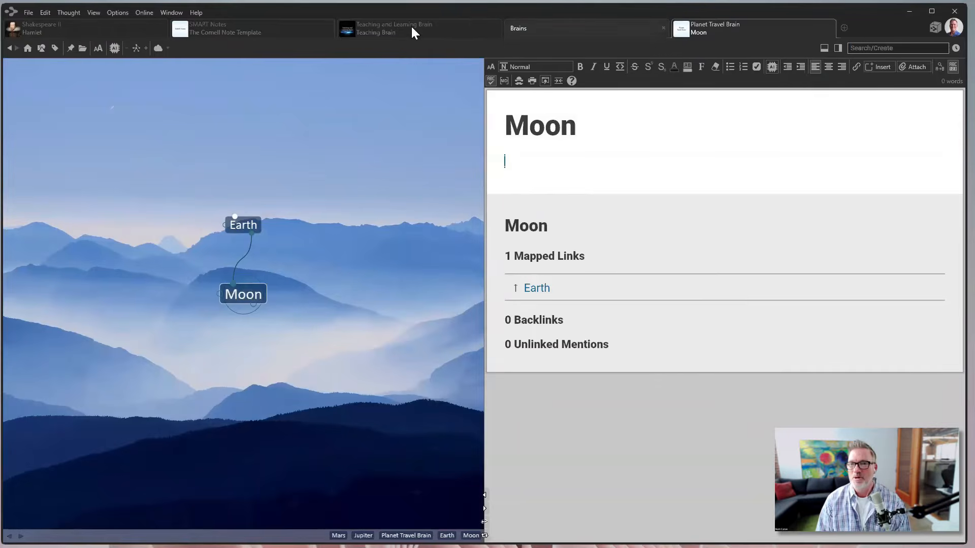
Step: Copy the selected Cornell template content from the SMART Notes brain and paste it into the Moon thought's note
left_click(273, 29)
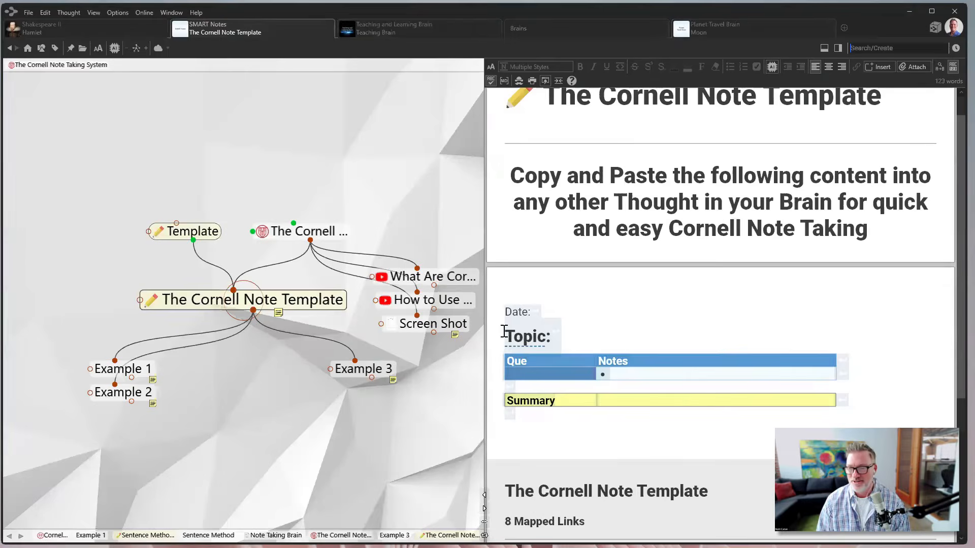
right_click(543, 342)
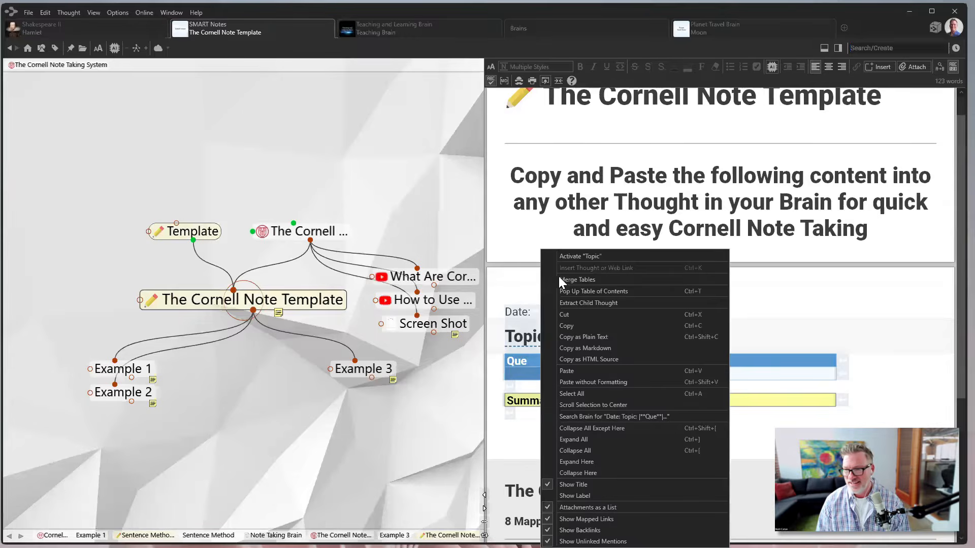
left_click(573, 328)
key("ctrl+c")
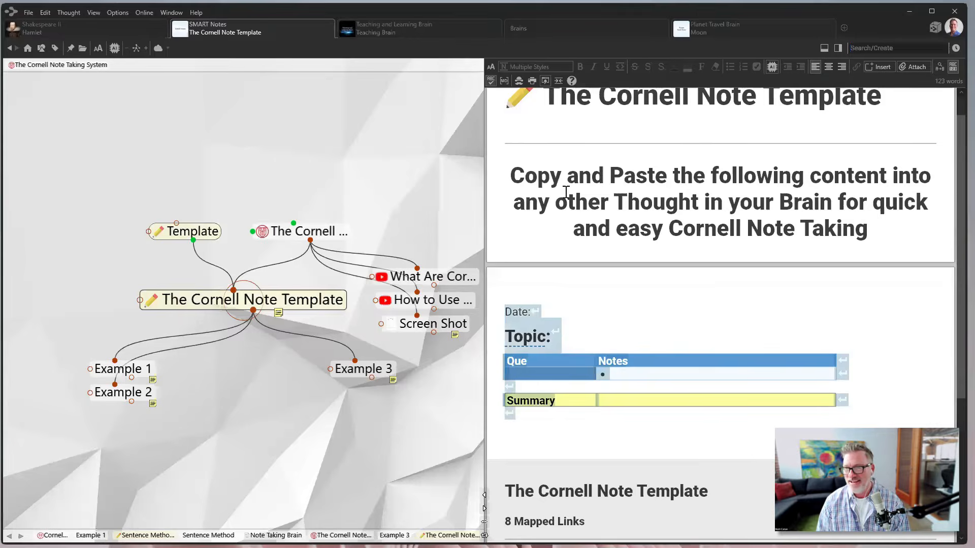
left_click(727, 29)
left_click(585, 168)
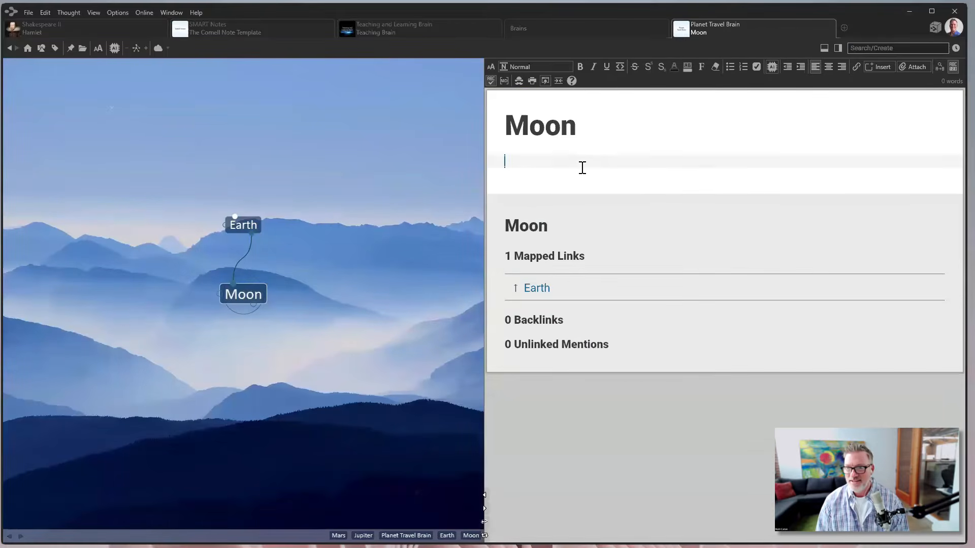
key("ctrl+v")
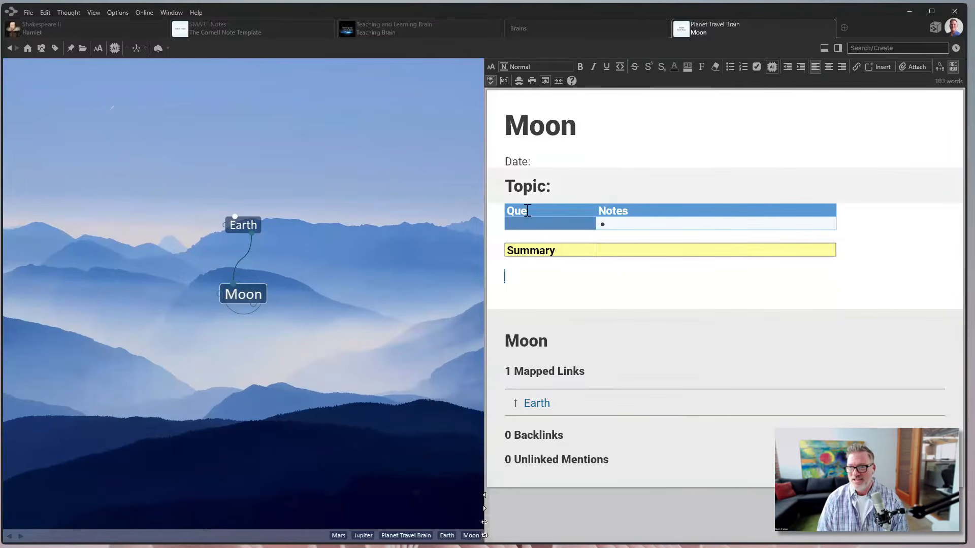
Step: Fill in the topic heading of the Moon note as "Living on the moon"
left_click(586, 187)
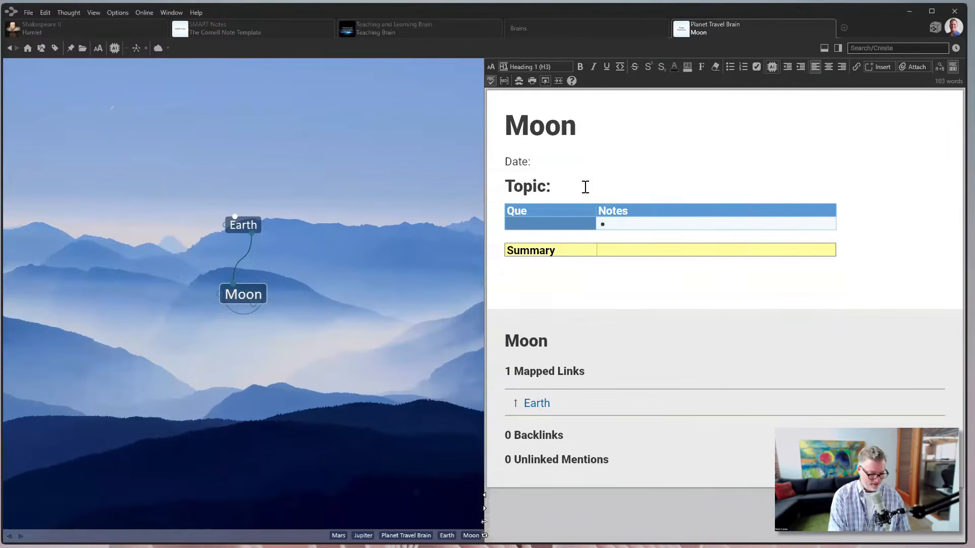
type("going to ")
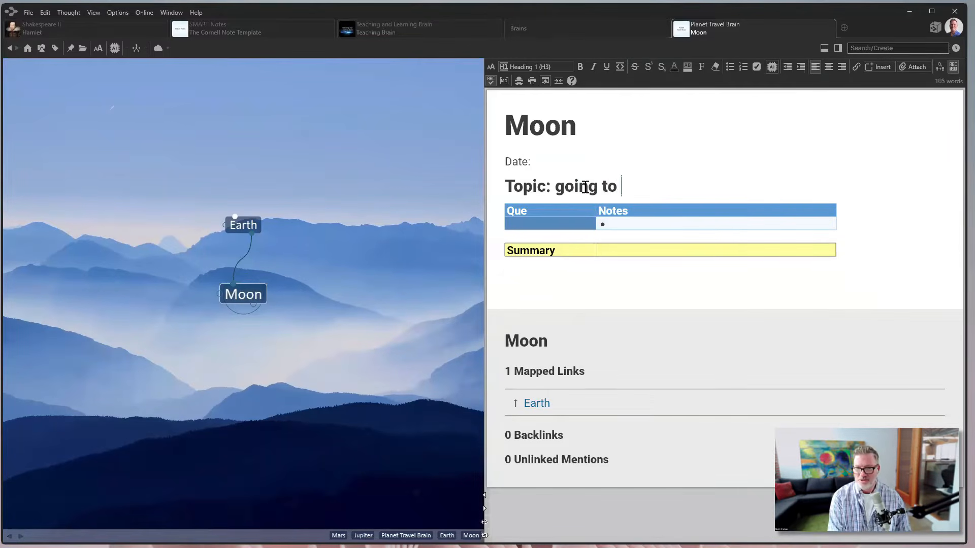
type("the moon")
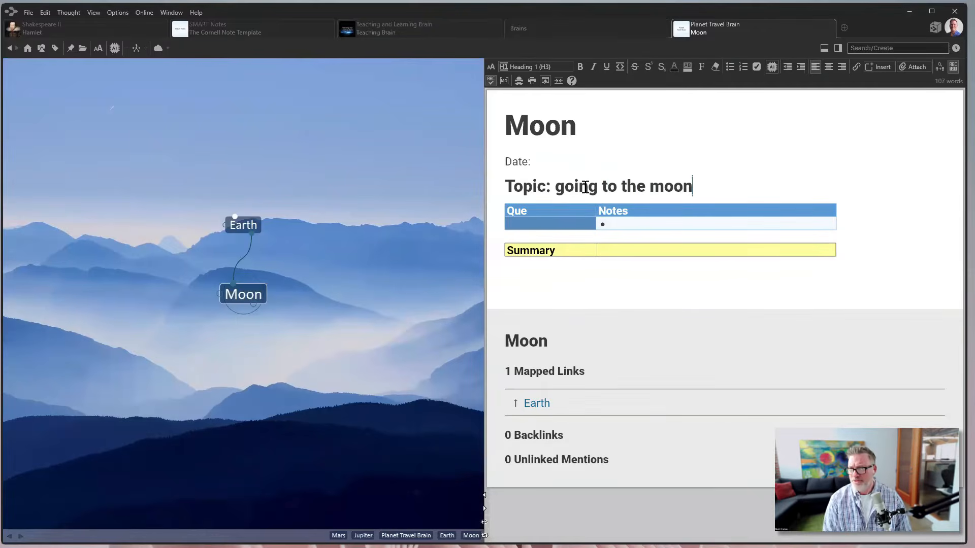
double_click(564, 180)
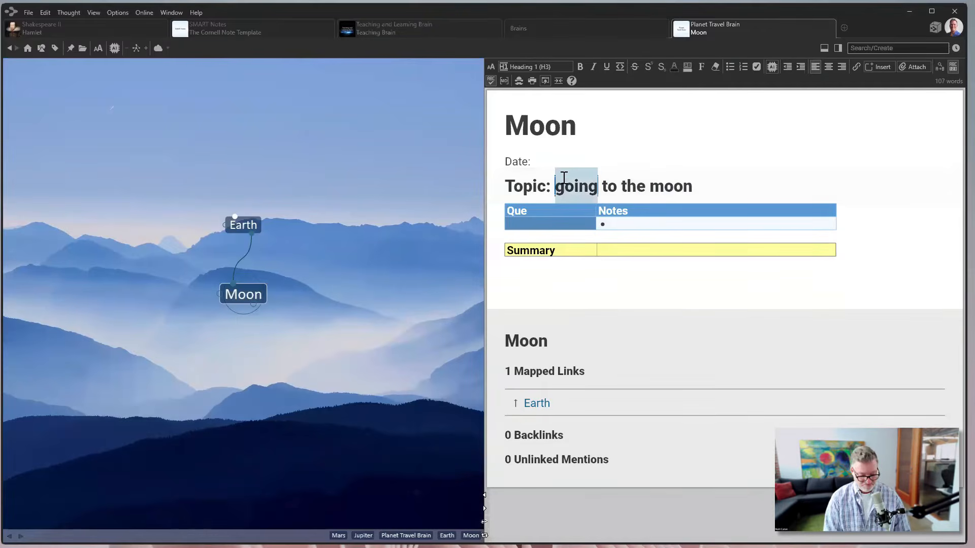
type("Living on")
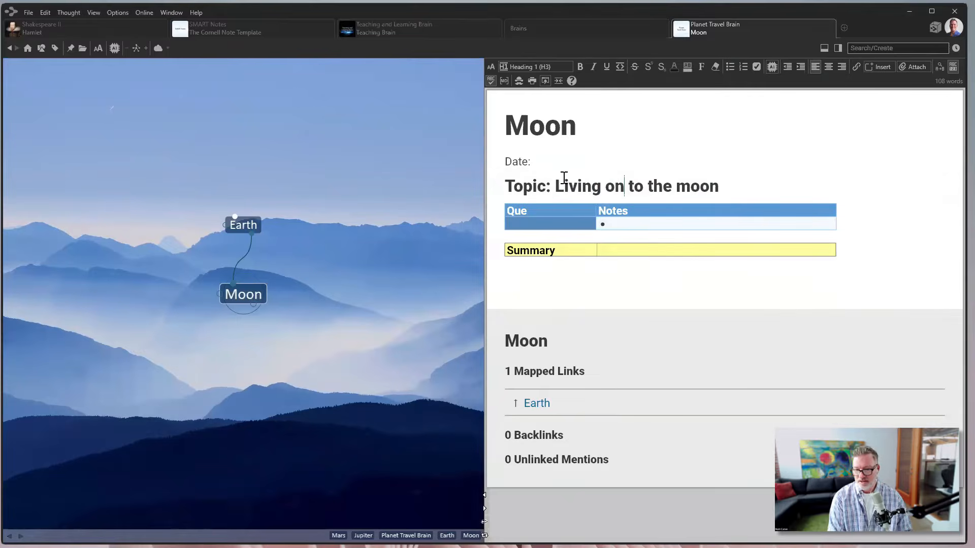
key("Delete")
key("Delete")
key("Delete")
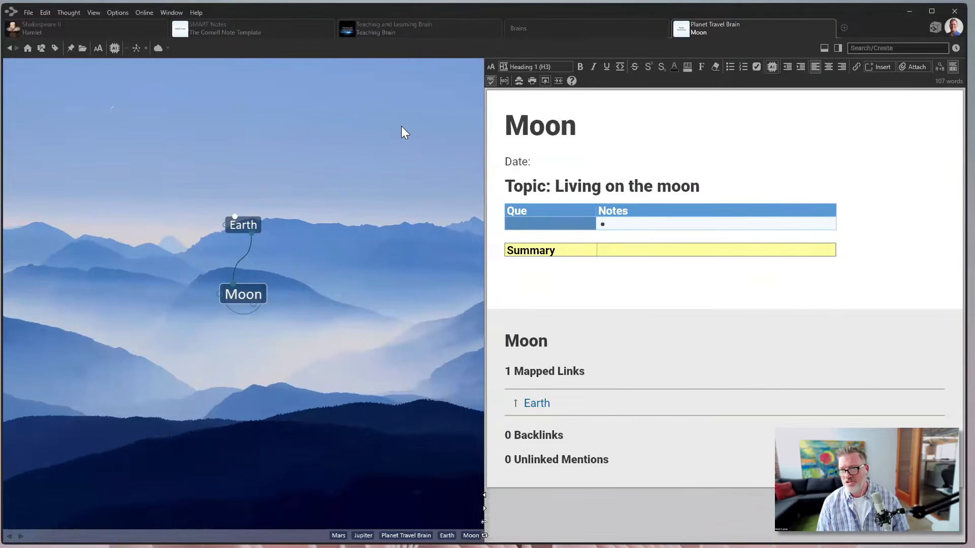
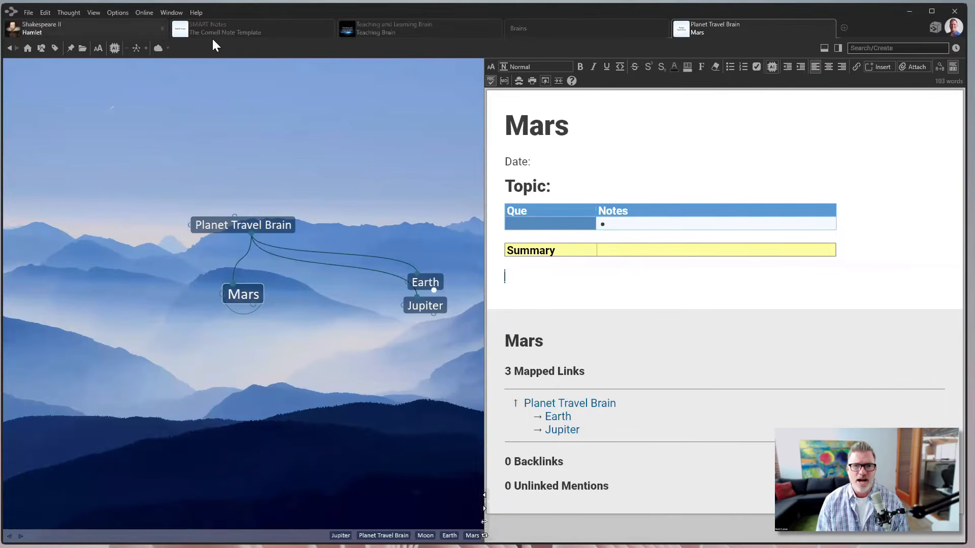
Step: In the SMART Notes brain, view the Outline Method, its template, and the Edgar Alan Poe Example 1 note
left_click(246, 28)
left_click(311, 232)
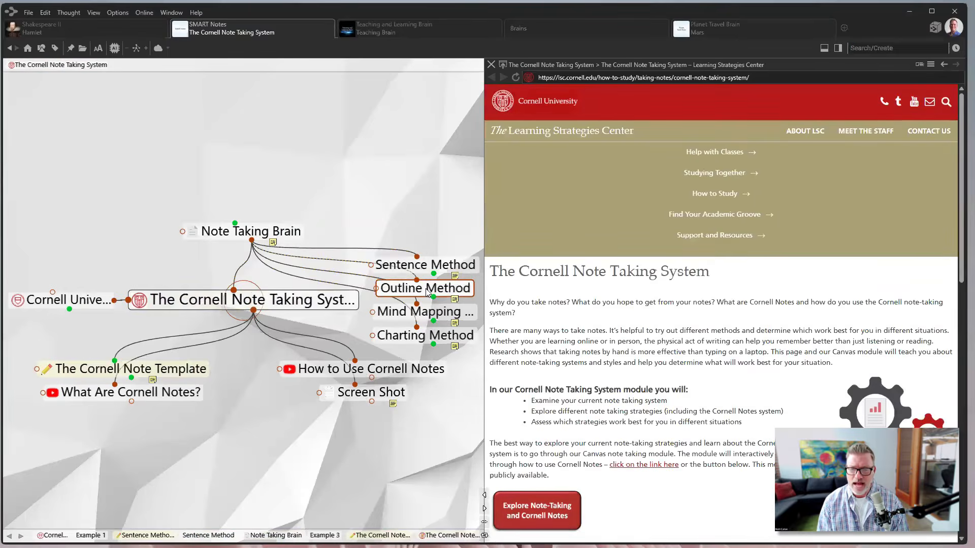
left_click(428, 293)
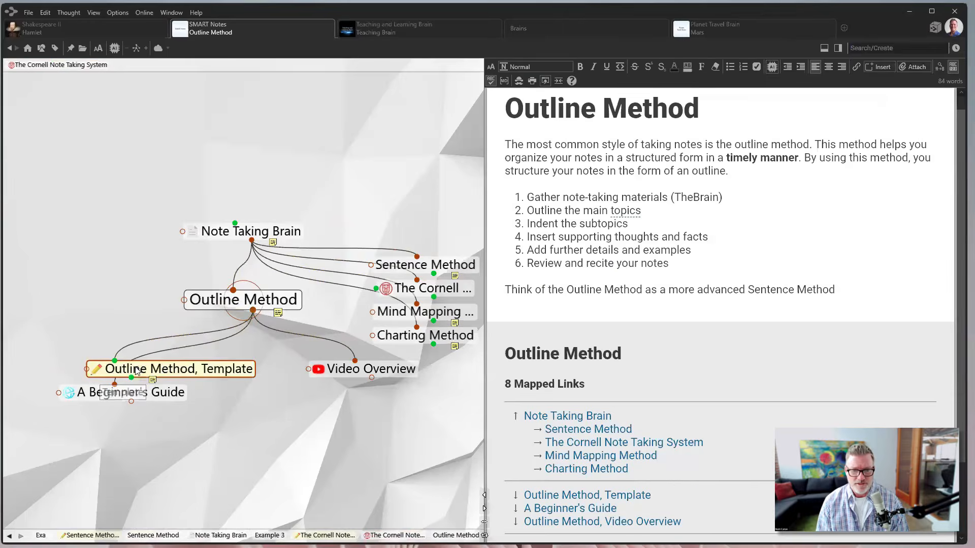
left_click(134, 368)
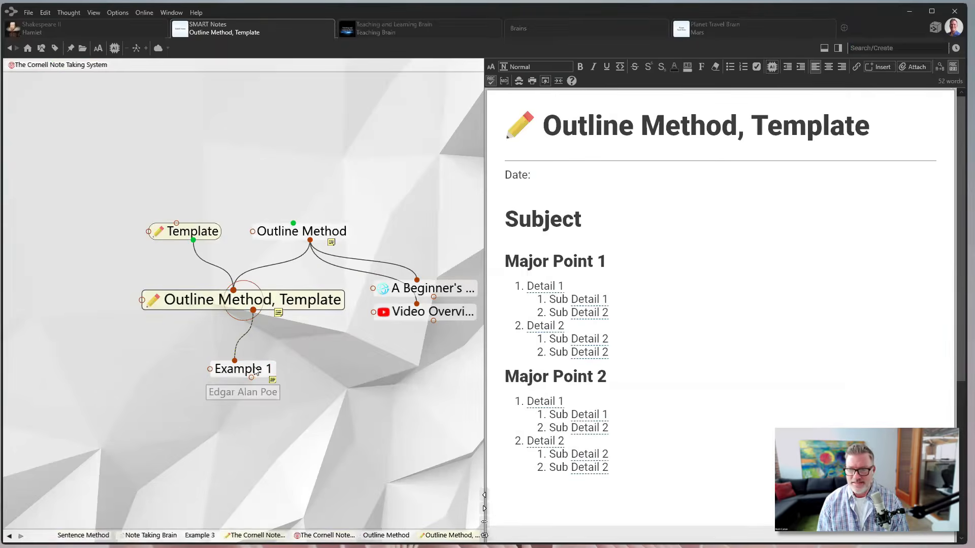
left_click(255, 369)
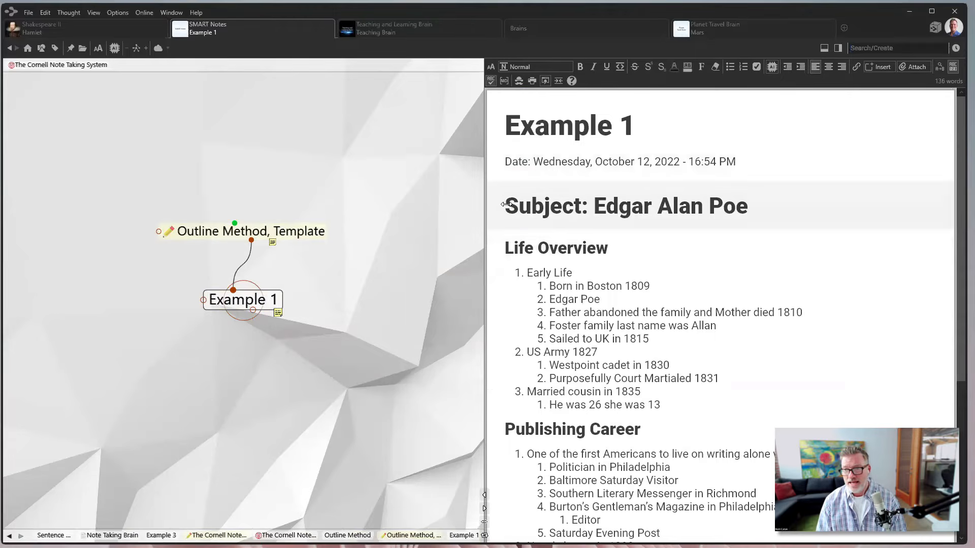
Step: Indent the numbered outline under the Life Overview heading by one level
left_click_drag(504, 206, 688, 512)
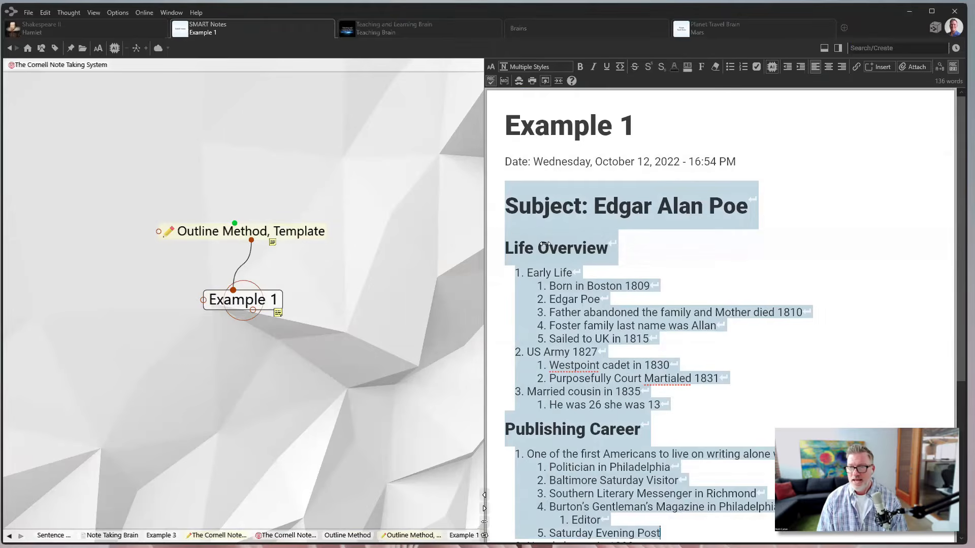
left_click(529, 247)
left_click_drag(504, 247, 683, 404)
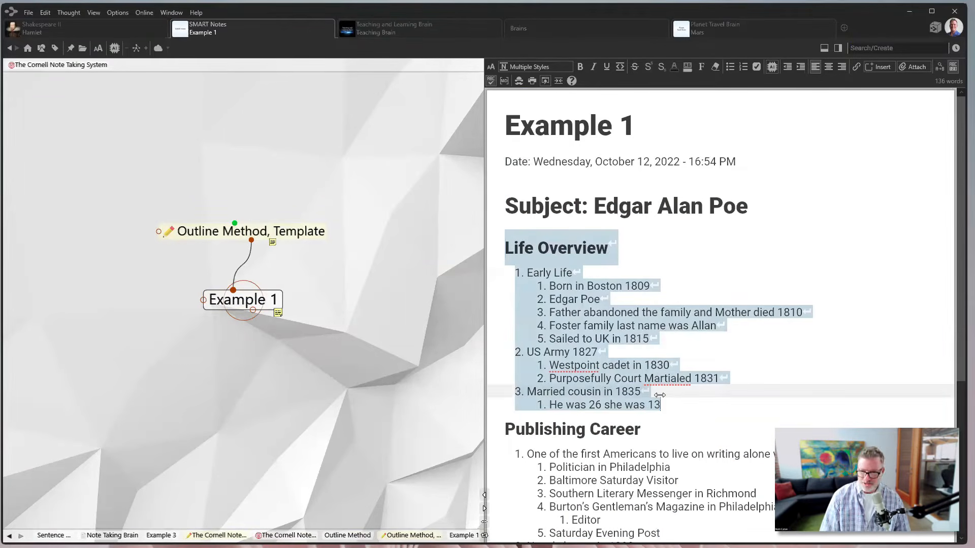
key("Tab")
left_click(523, 247)
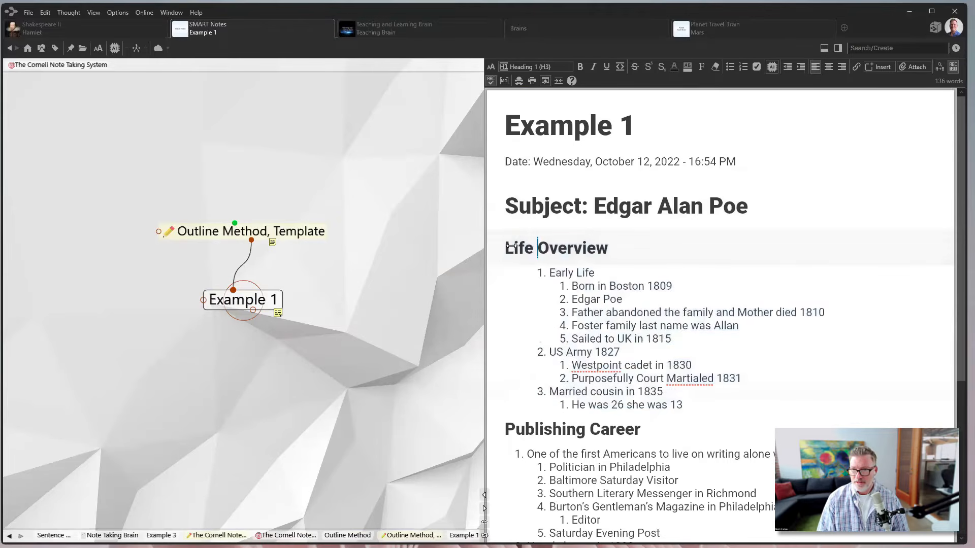
Step: Change the Life Overview heading in the Example 1 note to Normal text and indent it by one level
key("ctrl+4")
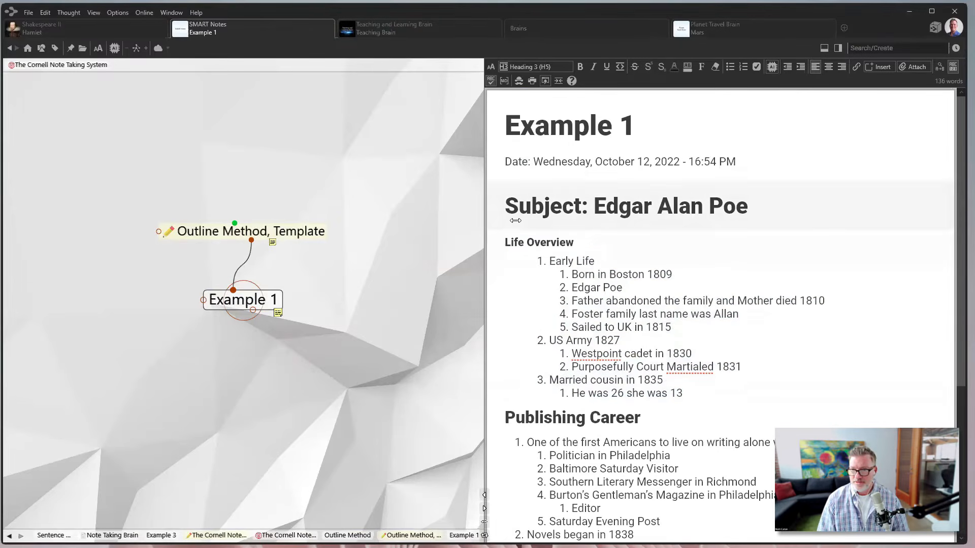
left_click(538, 65)
left_click(524, 81)
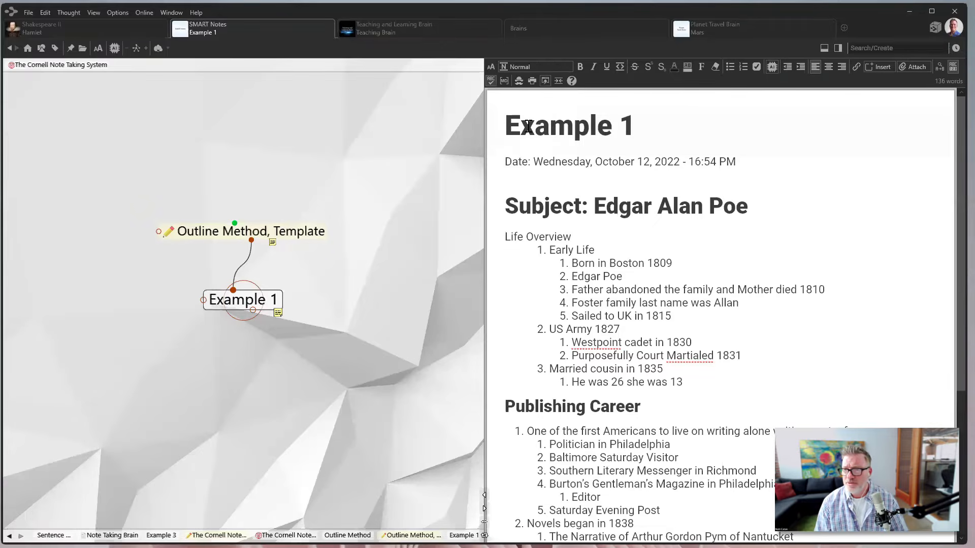
key("Tab")
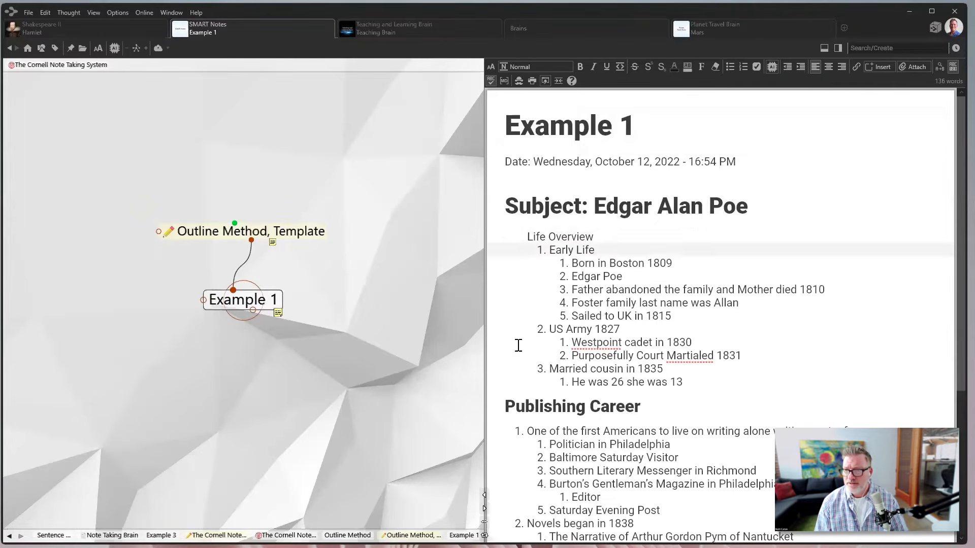
Step: Change the Publishing Career heading to Normal text and indent it and its numbered outline by one level
left_click(512, 413)
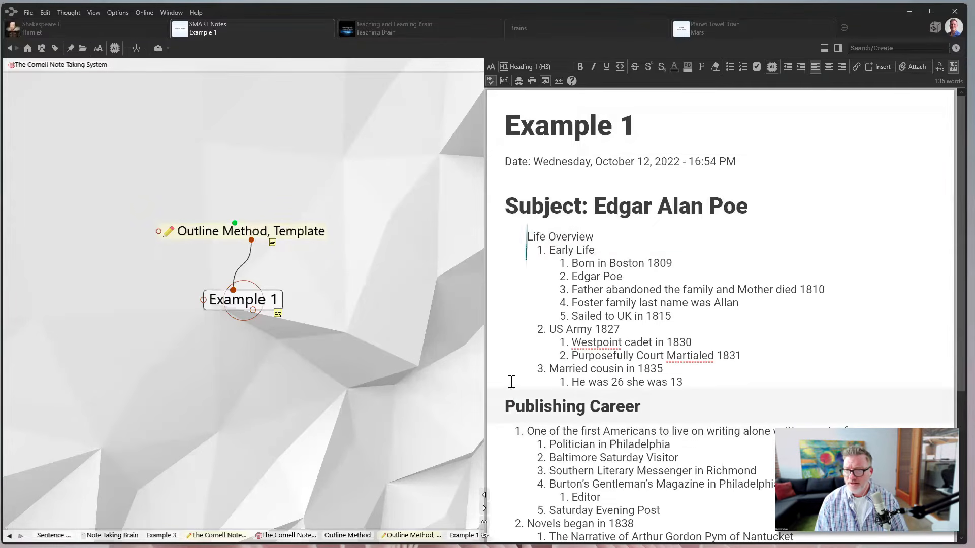
left_click(517, 67)
left_click(526, 81)
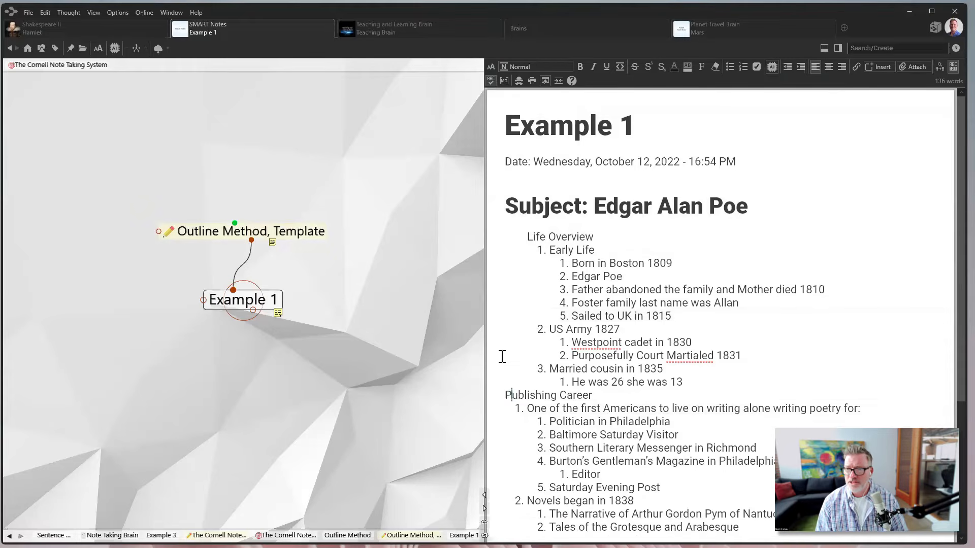
key("Tab")
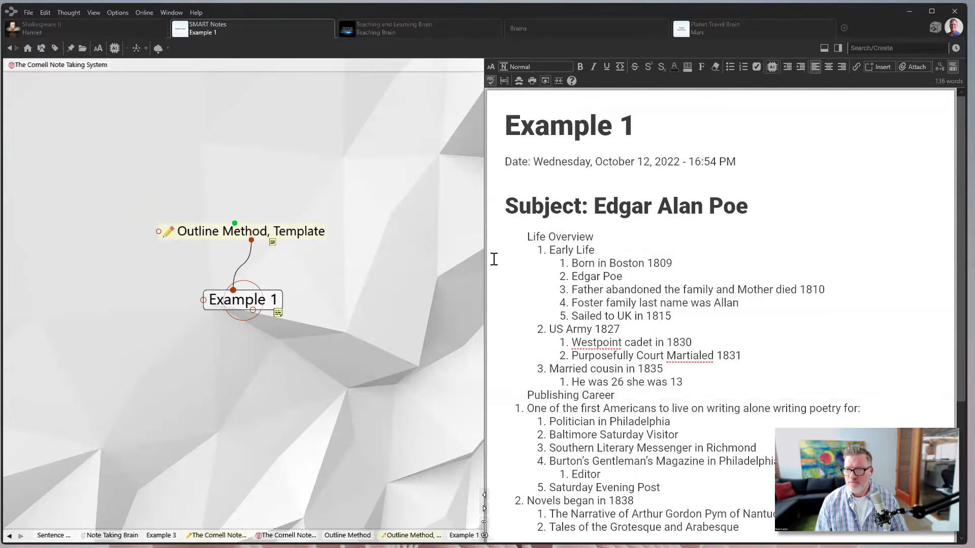
left_click_drag(515, 406, 613, 527)
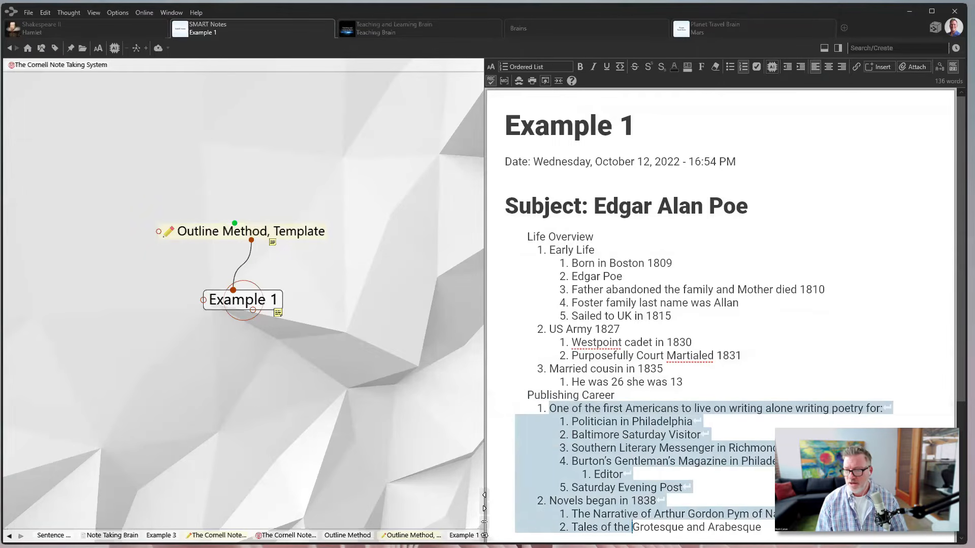
key("Tab")
Step: Copy the outline starting at the Edgar Alan Poe subject line and paste it as thoughts under Mars in the Planet Travel Brain
left_click_drag(762, 527, 506, 212)
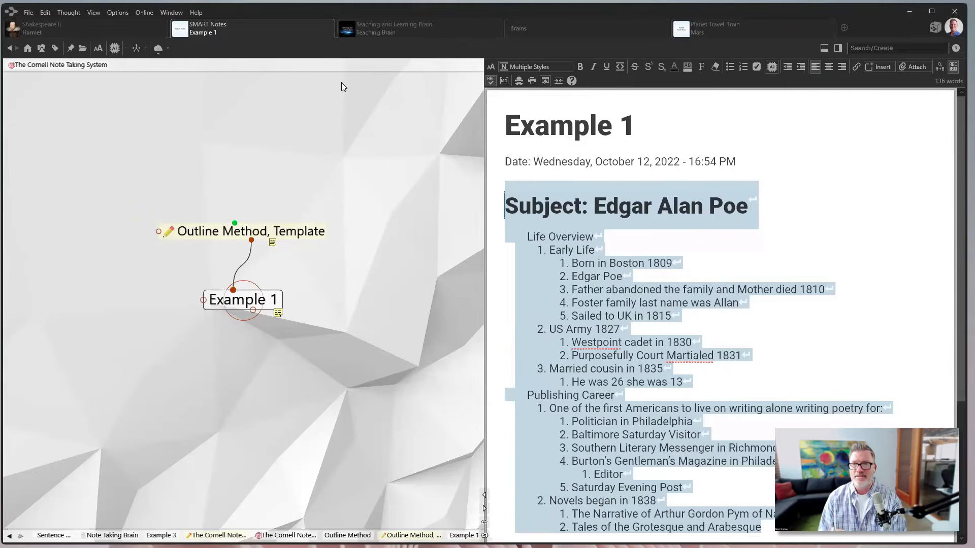
left_click(718, 29)
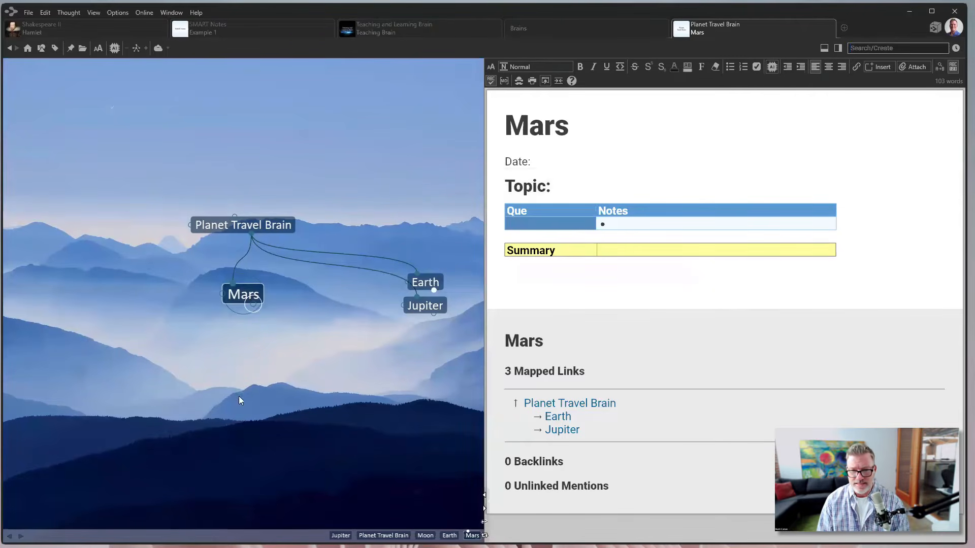
right_click(173, 364)
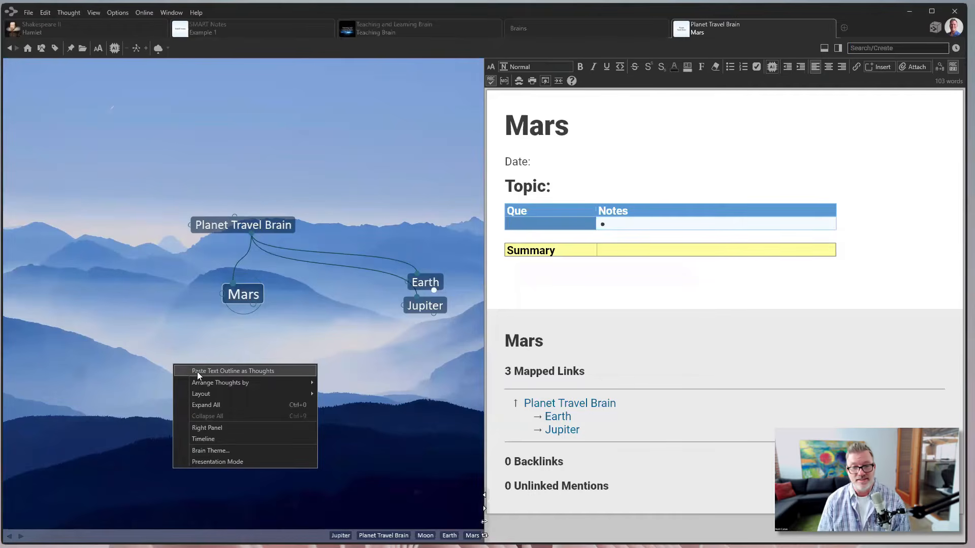
left_click(226, 370)
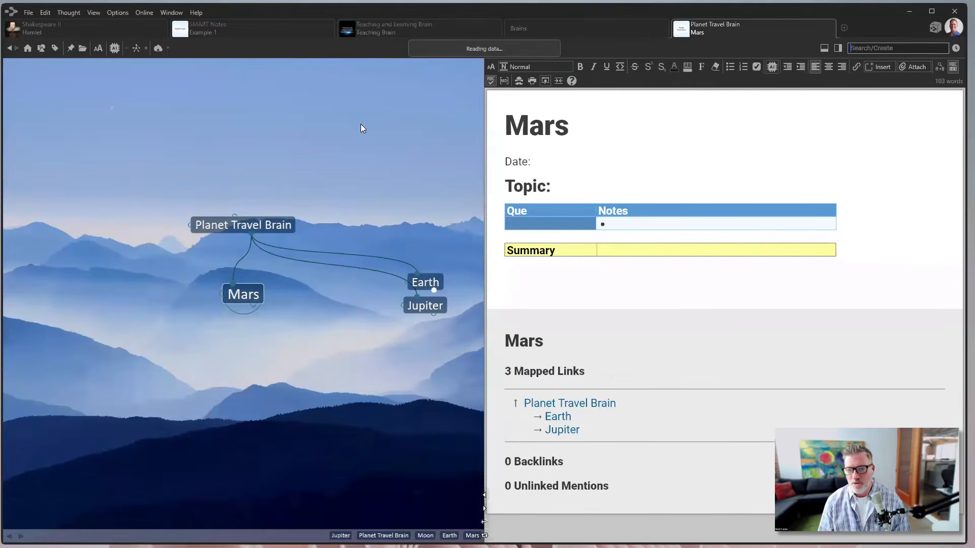
Step: Browse the pasted Edgar Alan Poe thoughts, including Early Life, Novels began in 1838 and Married cousin in 1835, ending on the subject thought
left_click(294, 364)
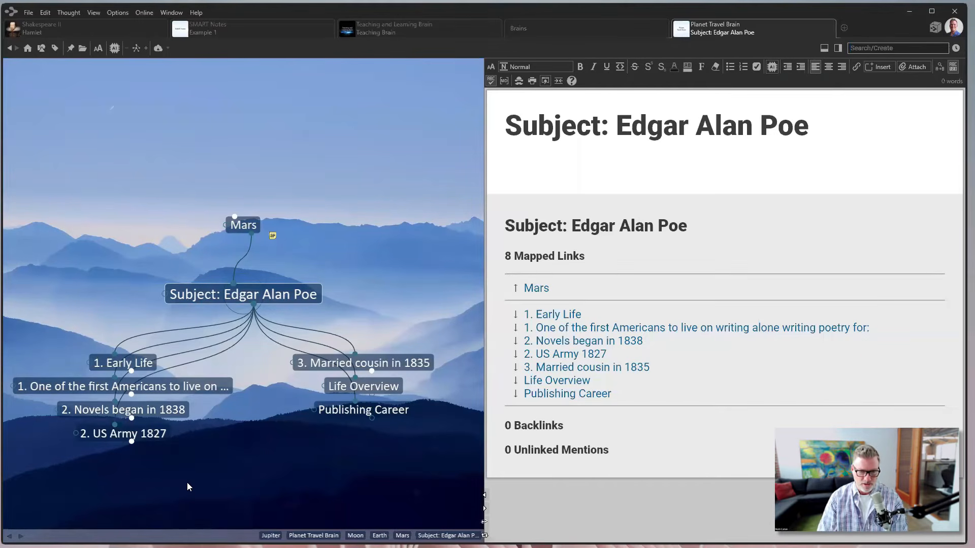
left_click(130, 366)
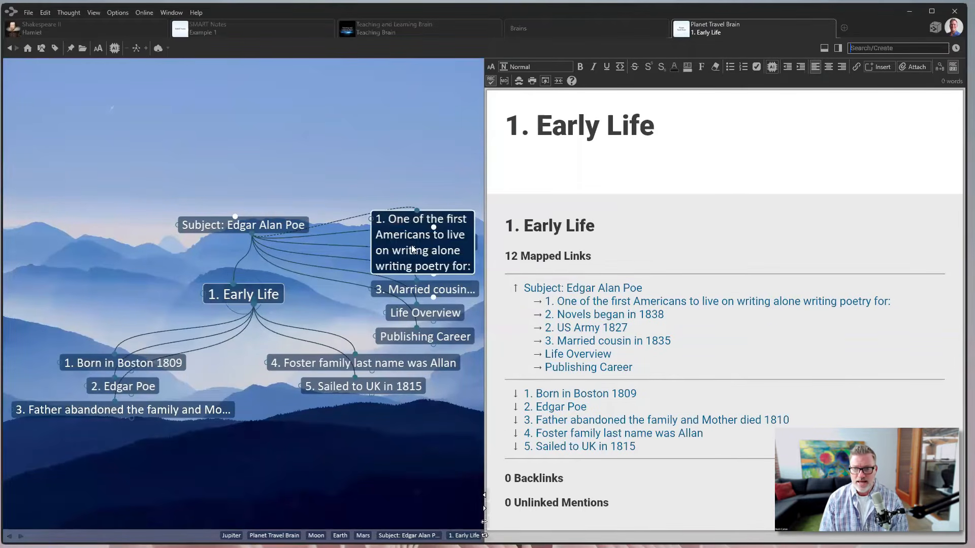
left_click(429, 244)
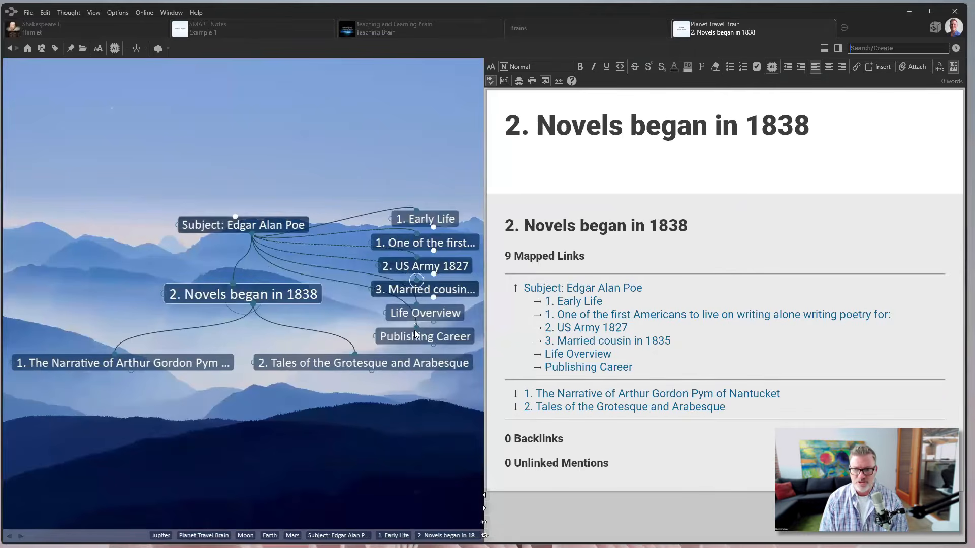
left_click(429, 292)
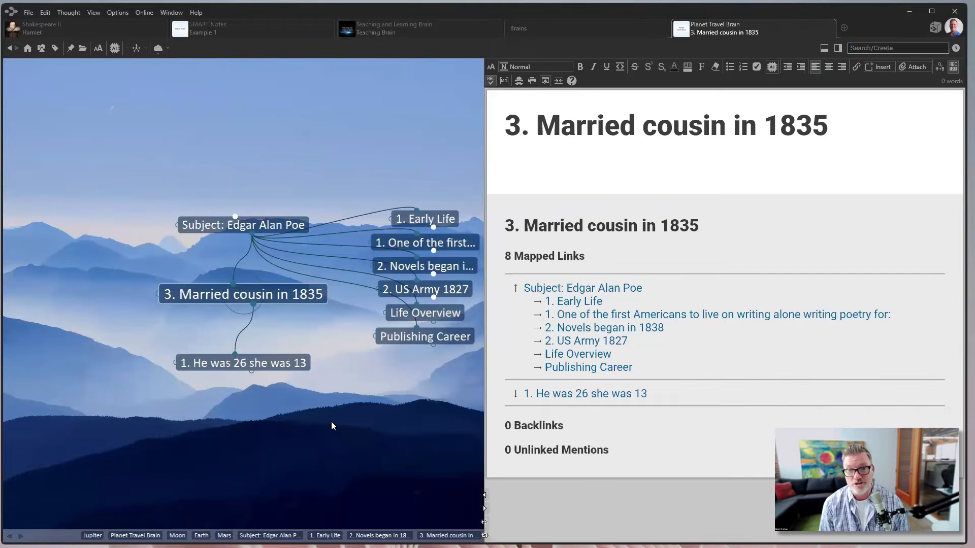
left_click(217, 226)
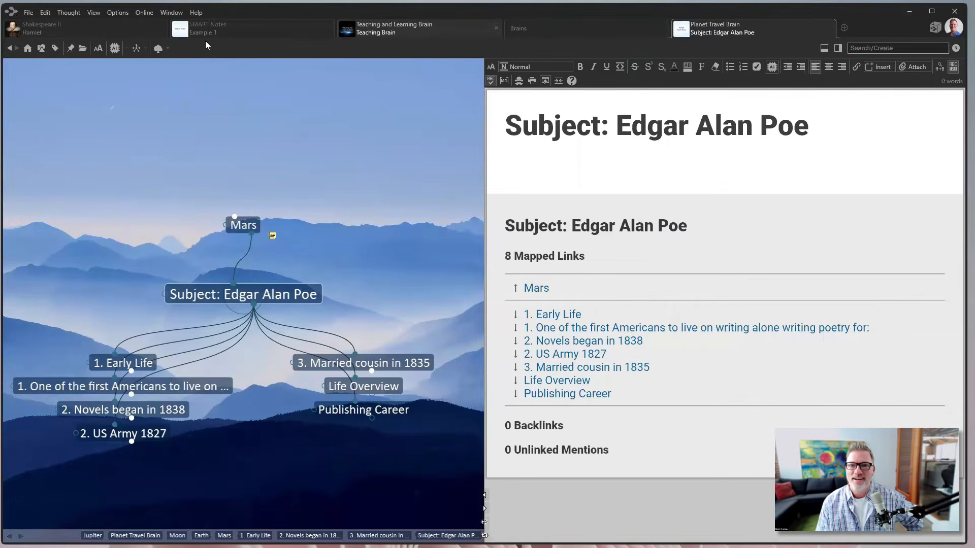
Step: Return to the Example 1 note in the SMART Notes brain and undo the recent indents and Normal style changes
left_click(226, 31)
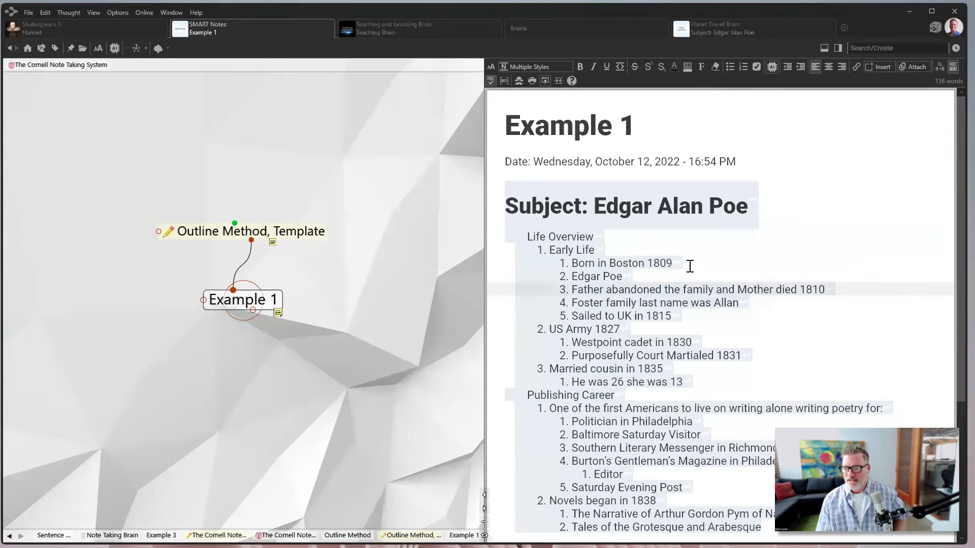
left_click(721, 265)
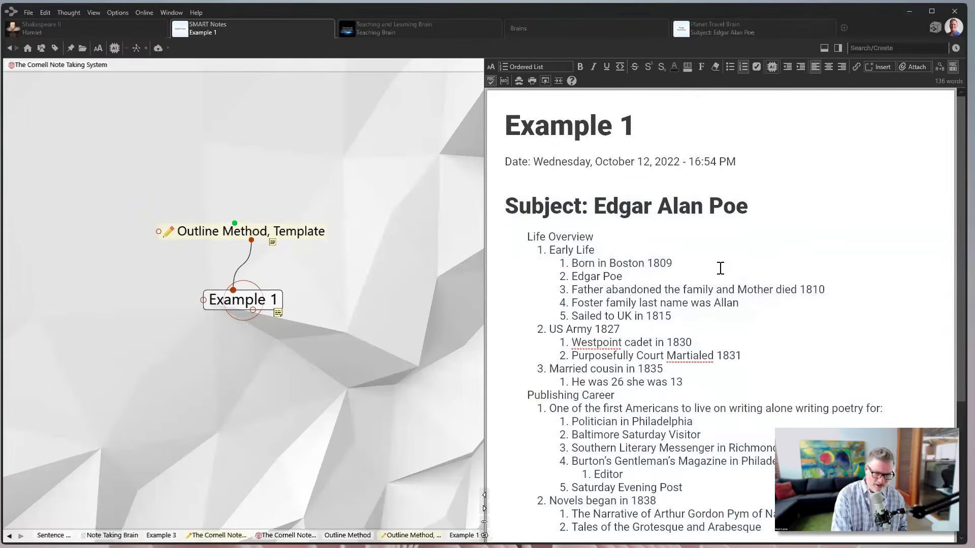
key("ctrl+z")
key("ctrl+z")
key("ctrl+z")
key("ctrl+z")
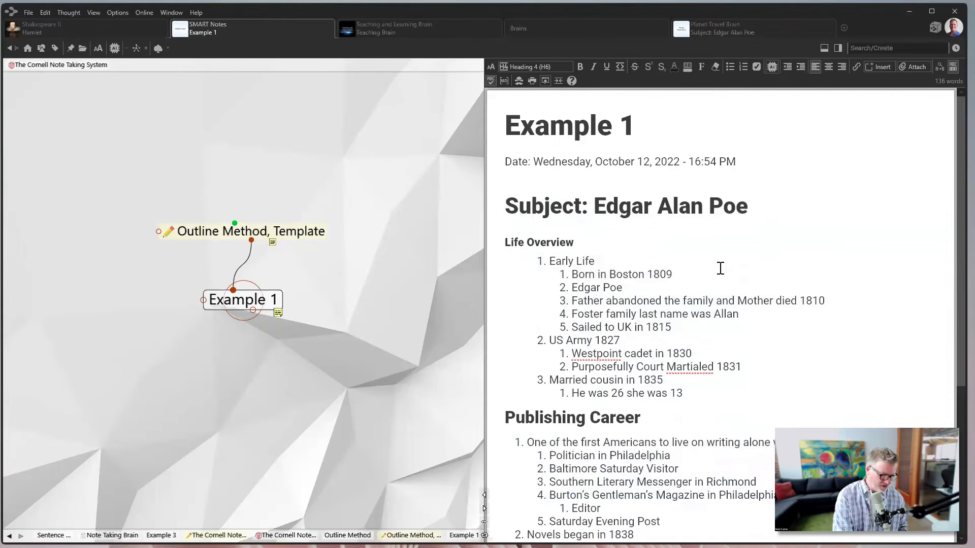
key("ctrl+z")
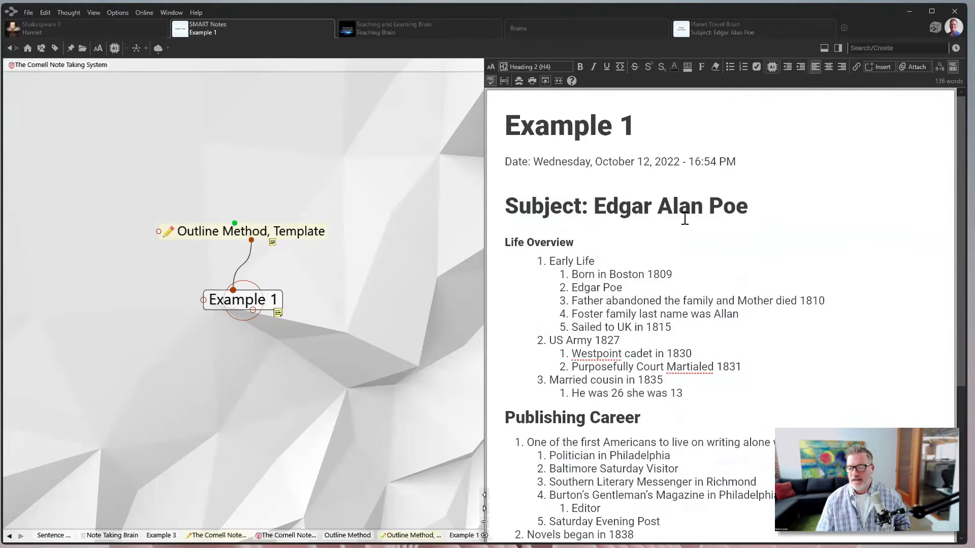
Step: Apply the Subtitle (H2) style to the Publishing Career and Life Overview headings
left_click(523, 242)
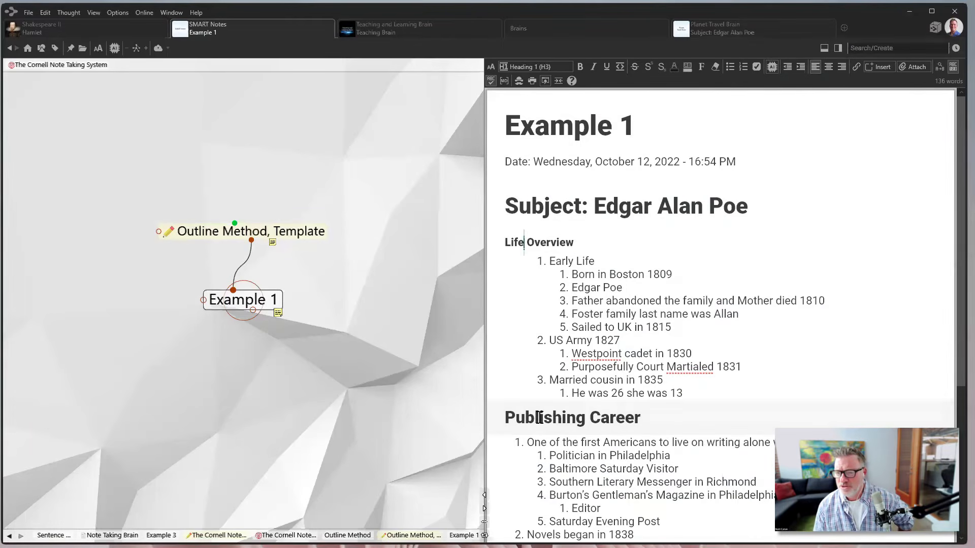
left_click(540, 65)
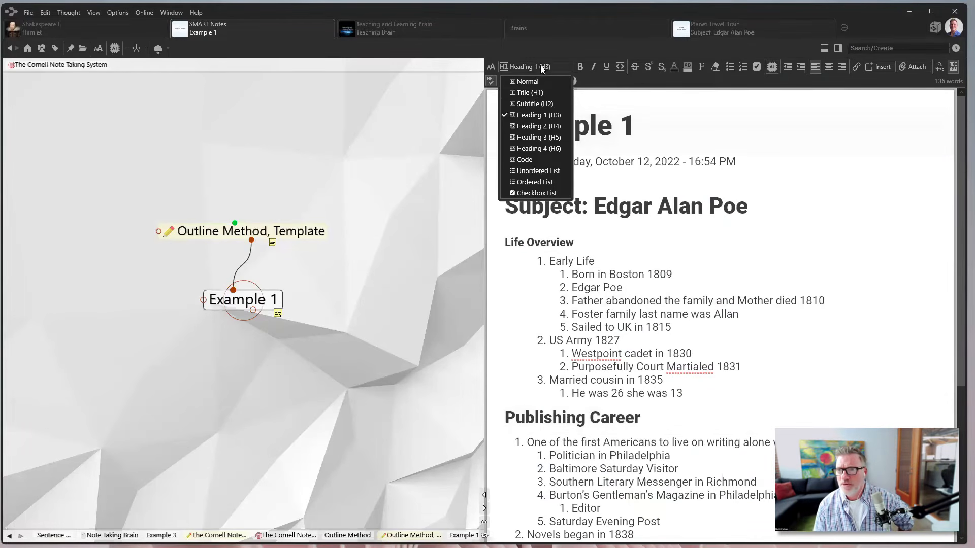
left_click(534, 103)
left_click(559, 242)
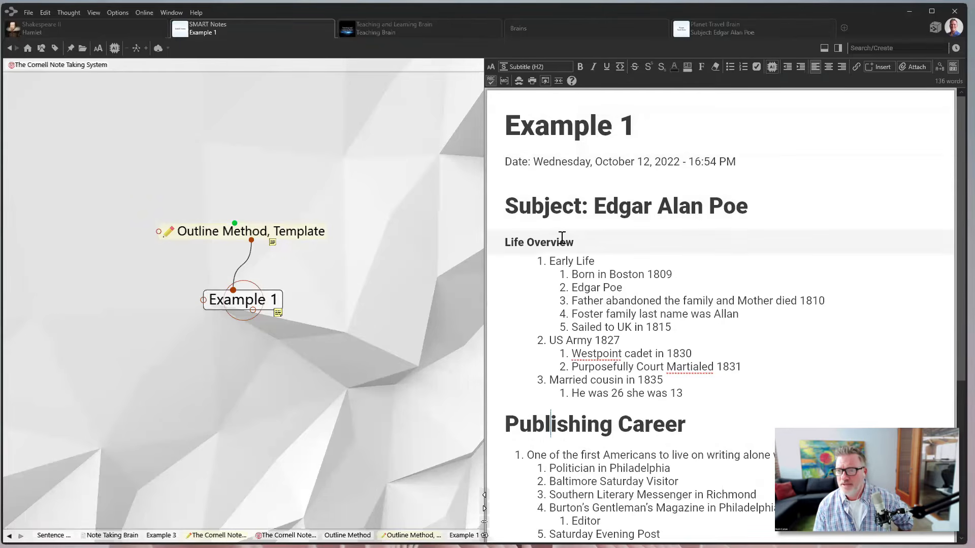
left_click(533, 66)
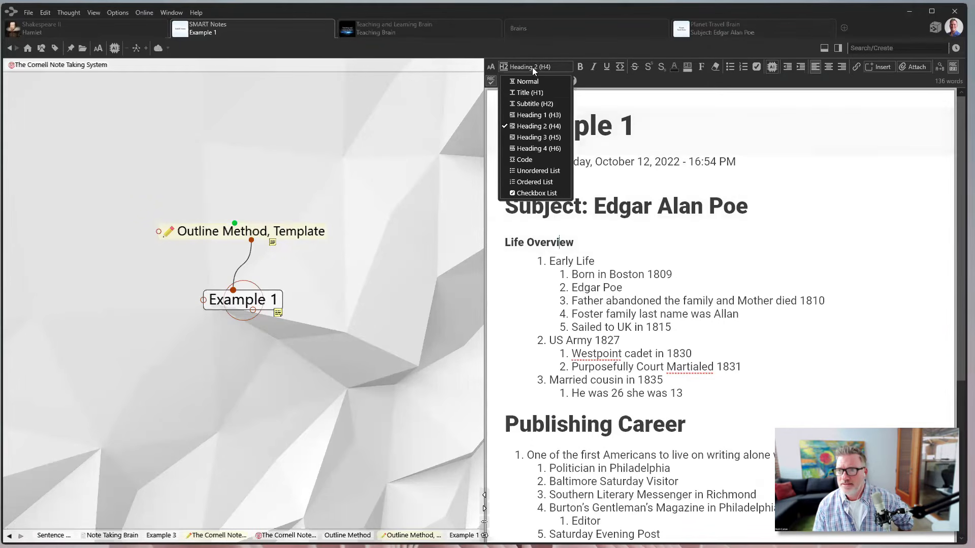
left_click(520, 104)
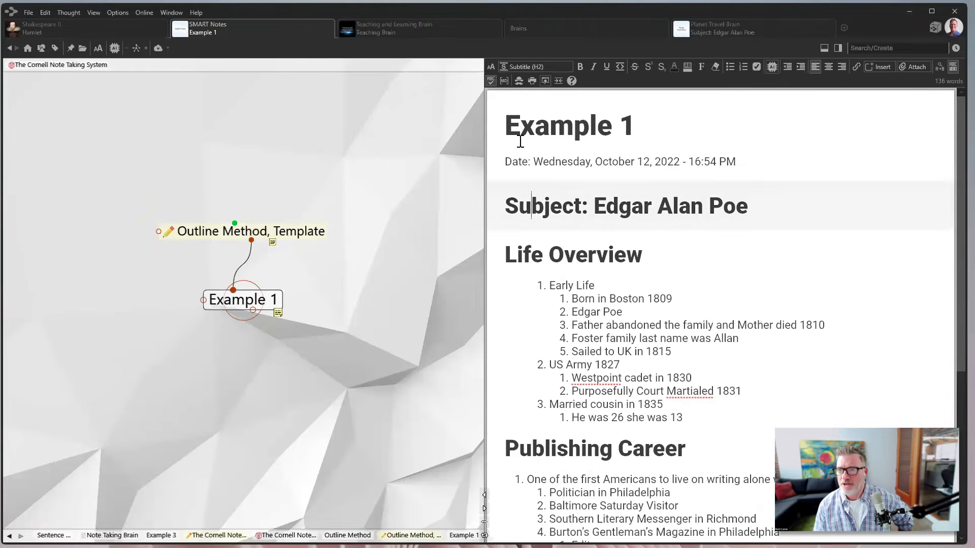
Step: Apply the Title (H1) style to the Edgar Alan Poe subject heading and check the available paragraph styles
left_click(530, 65)
left_click(528, 93)
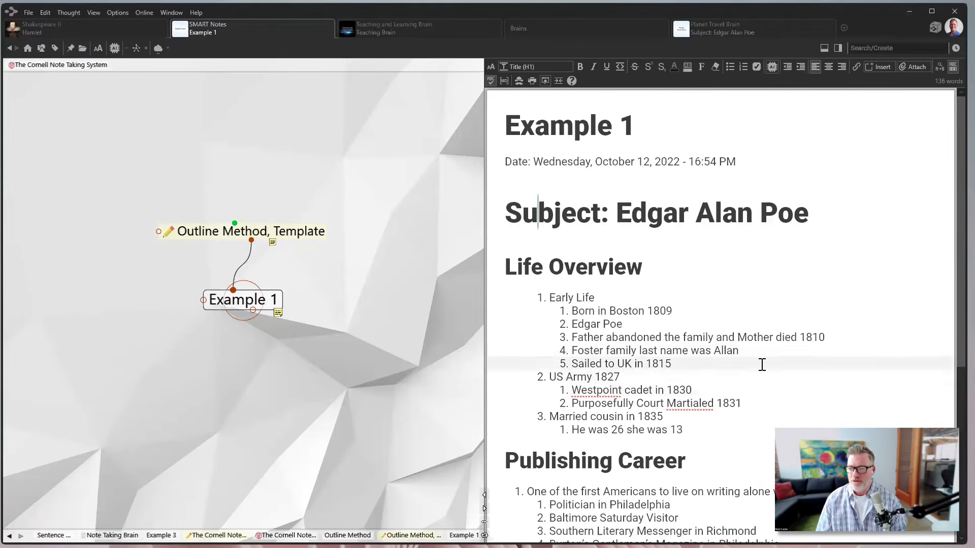
scroll(762, 365, "down", 3)
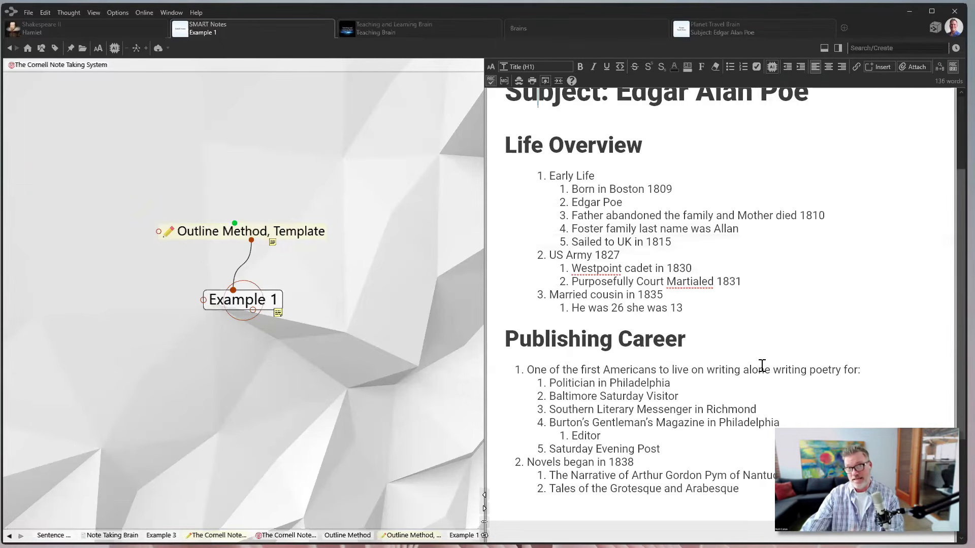
scroll(782, 229, "up", 3)
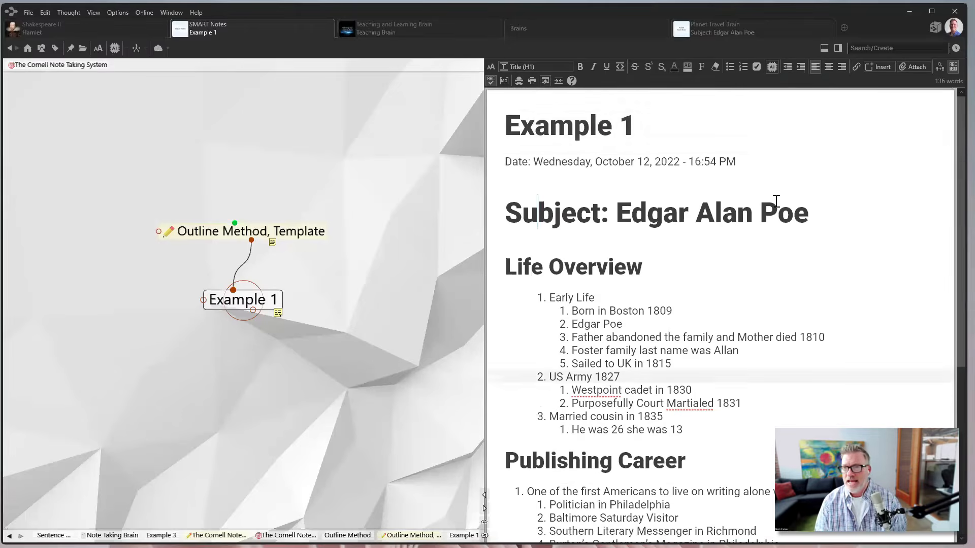
left_click(541, 67)
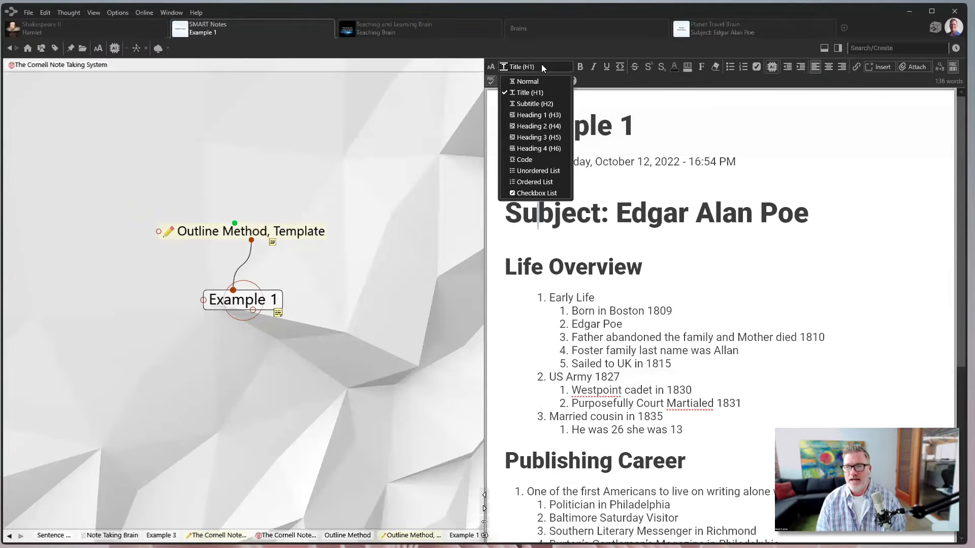
left_click(520, 66)
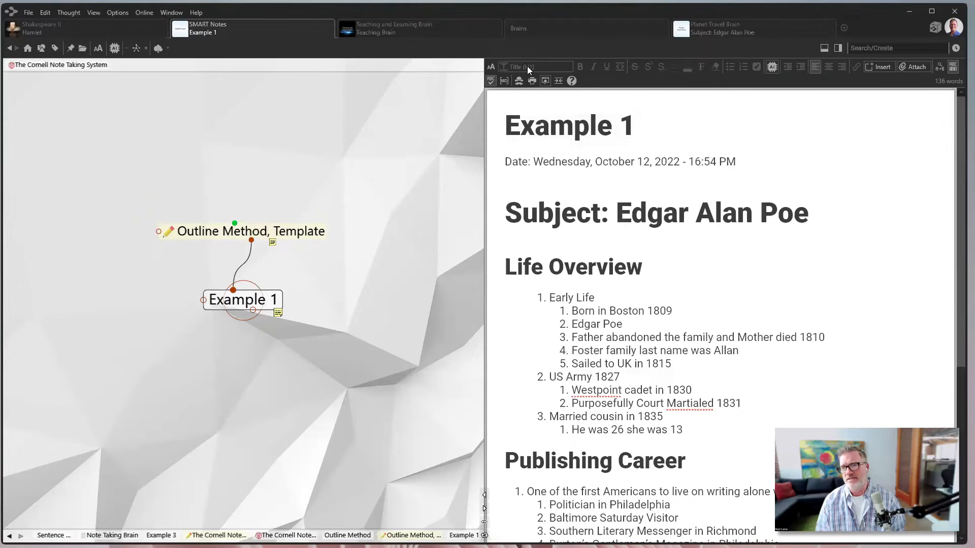
left_click(681, 155)
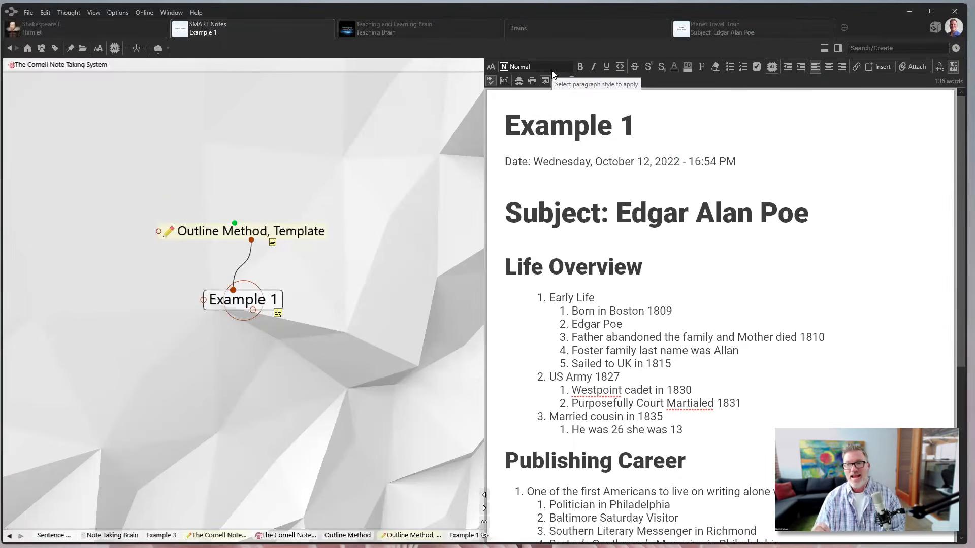
Step: Insert several blank lines above the Date line in the Example 1 note and place the cursor among them
left_click(503, 125)
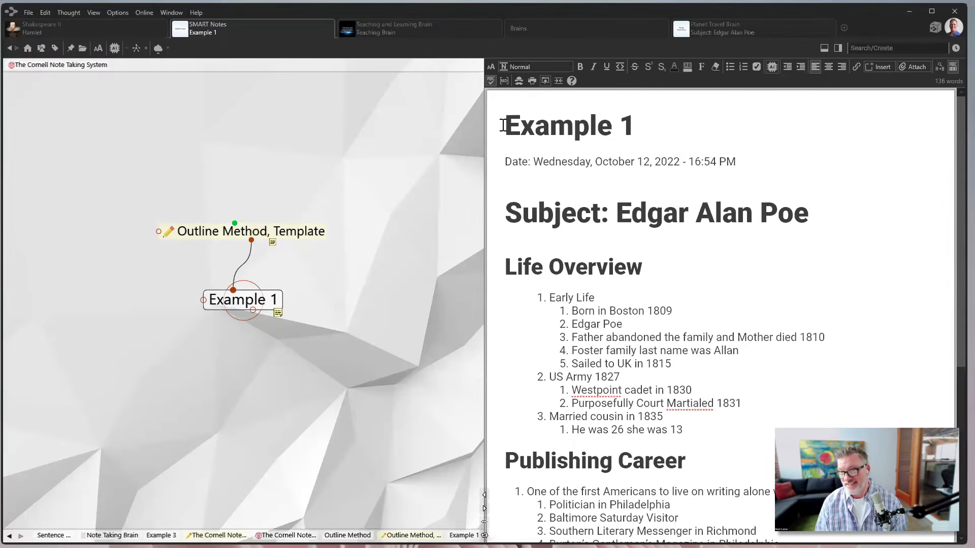
key("Down")
key("Return")
key("Return")
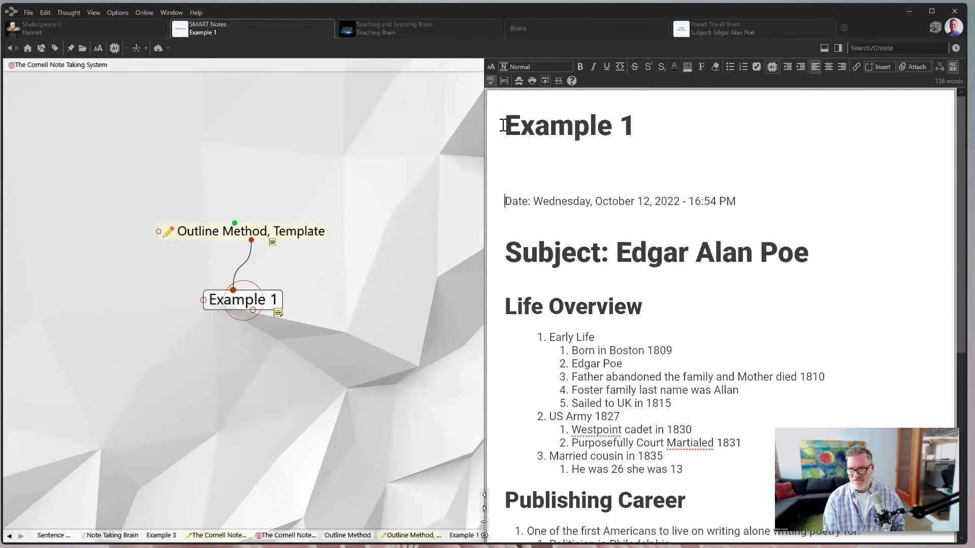
key("Return")
key("Return")
key("Return")
key("Return")
key("Return")
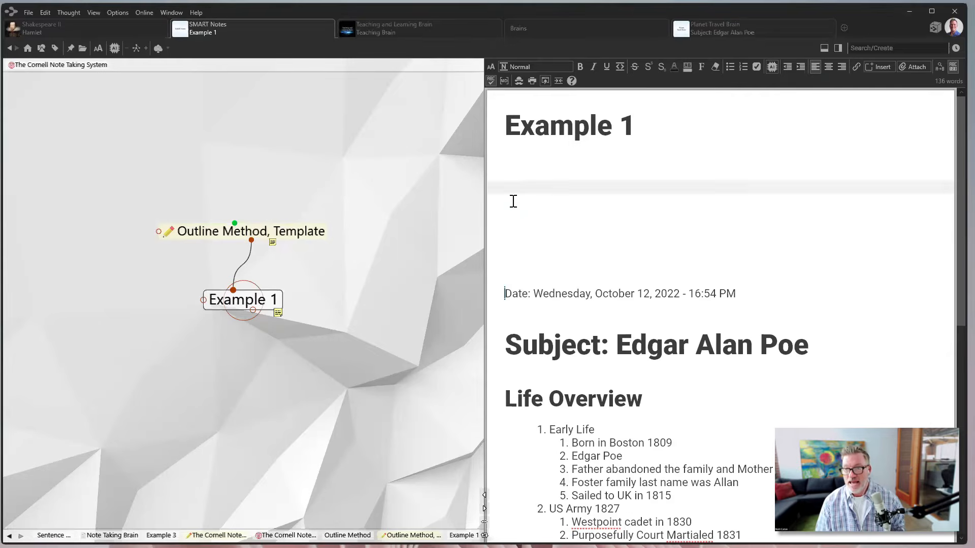
left_click(513, 201)
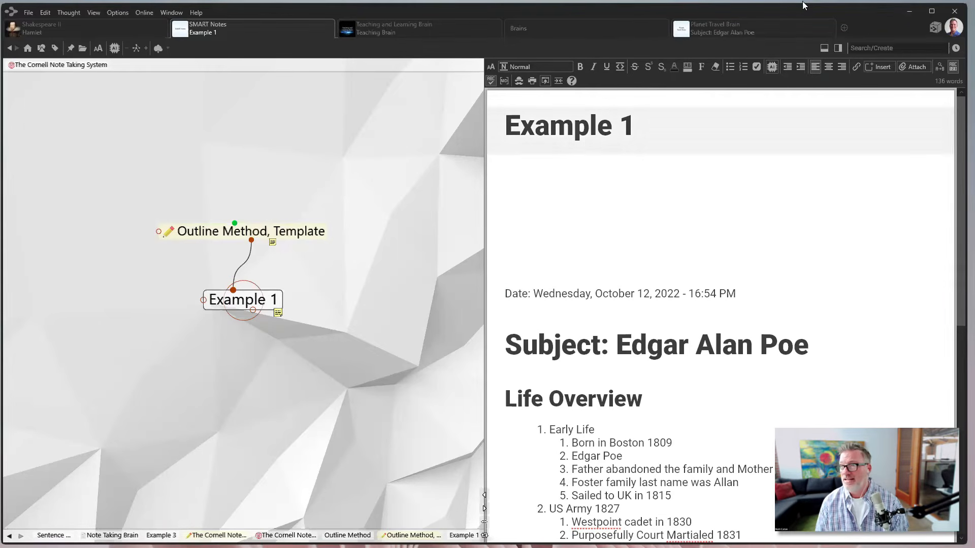
Step: Insert a table of contents in the blank space above the Date line of the Example 1 note
left_click(884, 65)
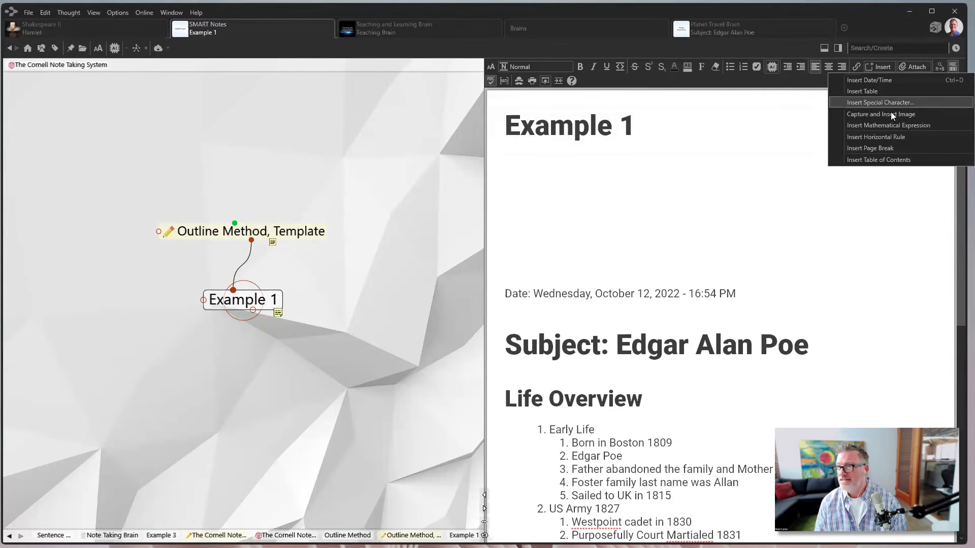
left_click(881, 160)
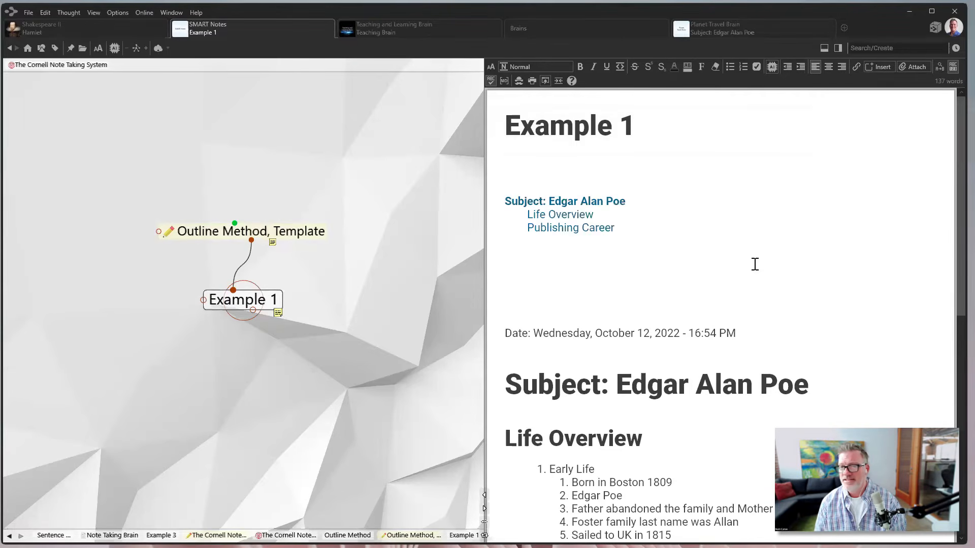
scroll(776, 241, "down", 1)
scroll(611, 327, "down", 1)
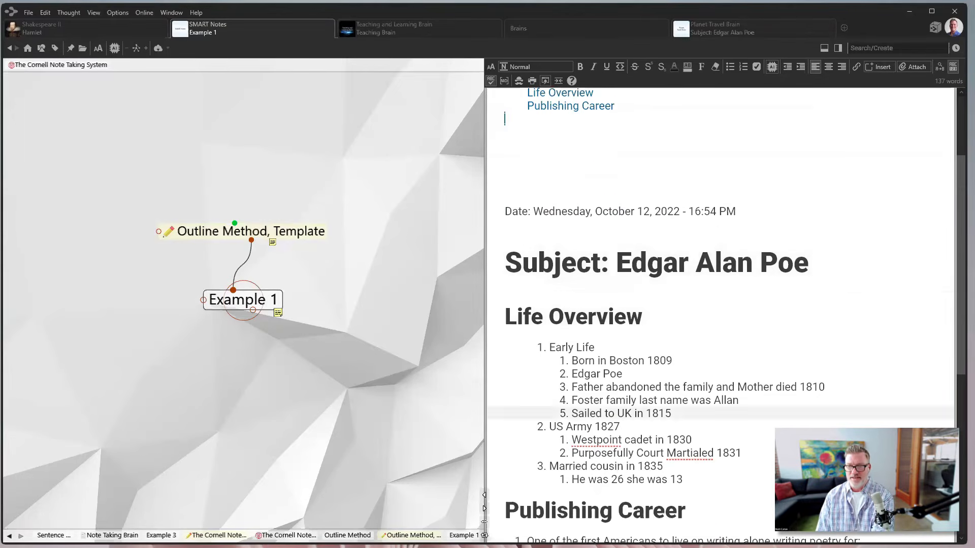
scroll(508, 224, "up", 2)
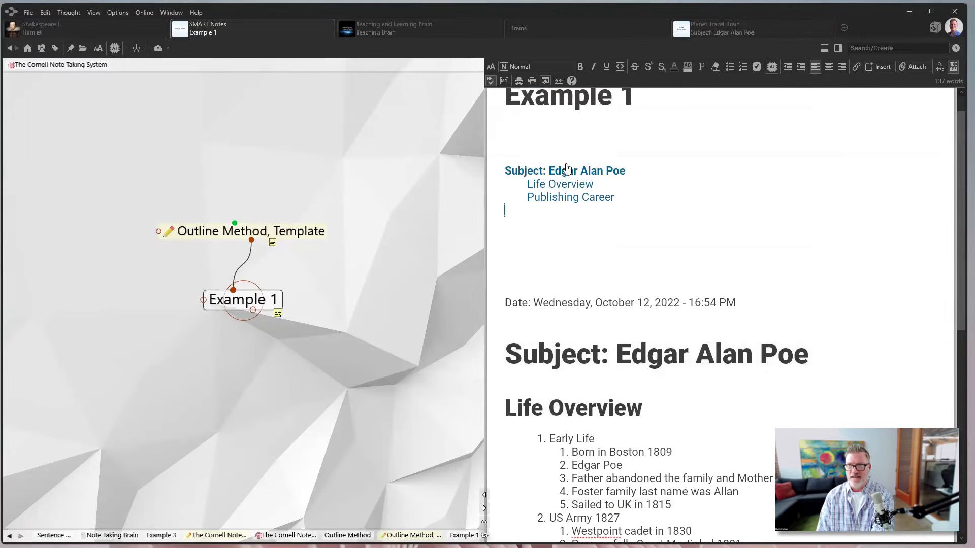
Step: Follow the Publishing Career link in the table of contents, and return to the beginning of the note
left_click(567, 198)
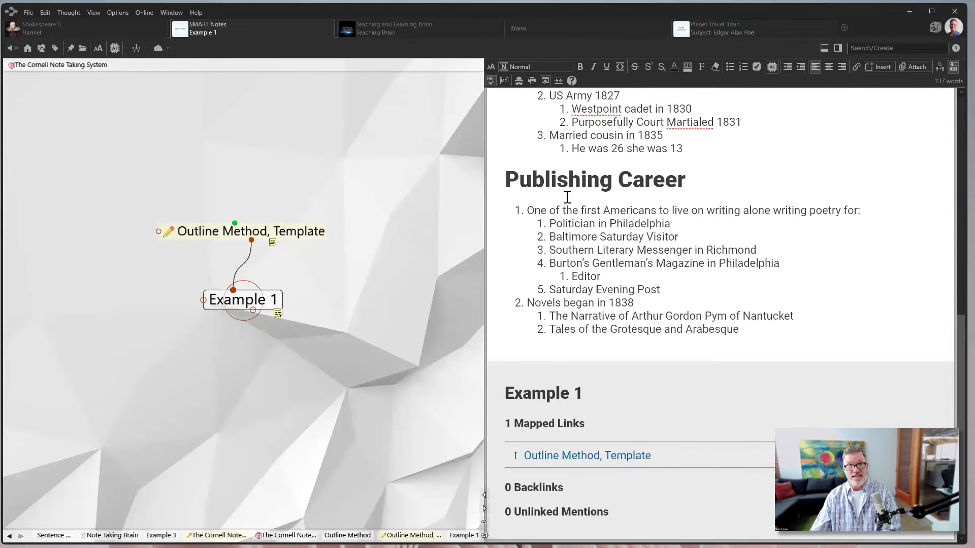
scroll(622, 209, "up", 3)
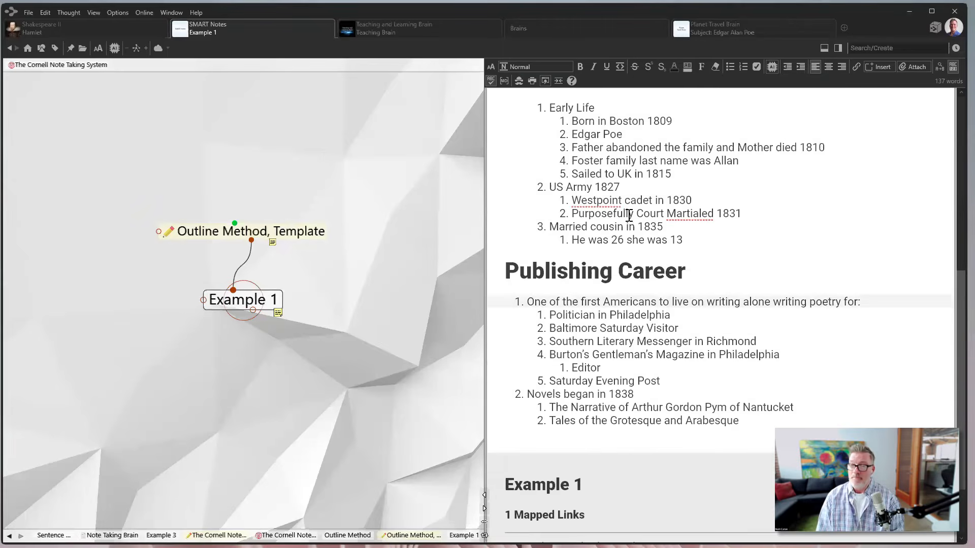
scroll(598, 122, "up", 5)
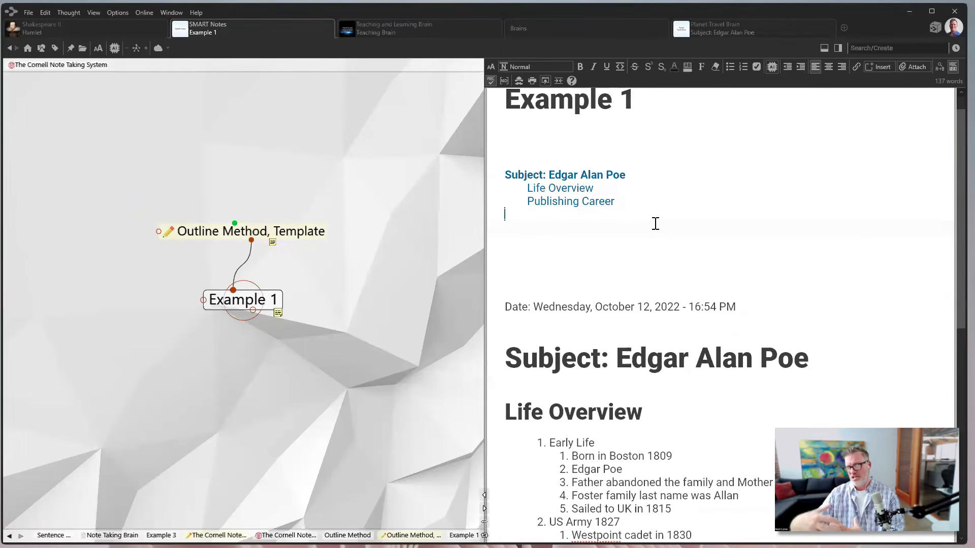
Step: Collapse the Life Overview section and the first Publishing Career list item, and expand Life Overview again
scroll(639, 290, "down", 1)
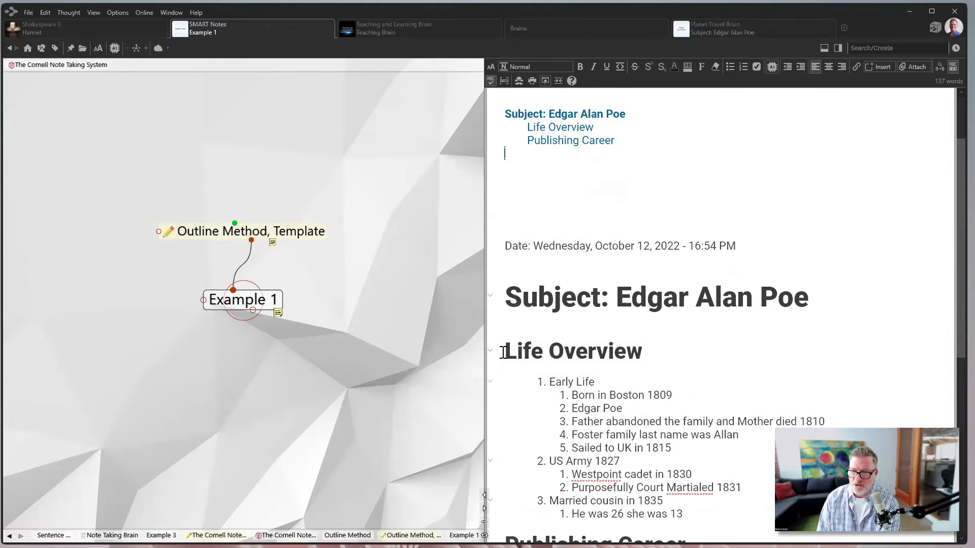
scroll(503, 349, "down", 1)
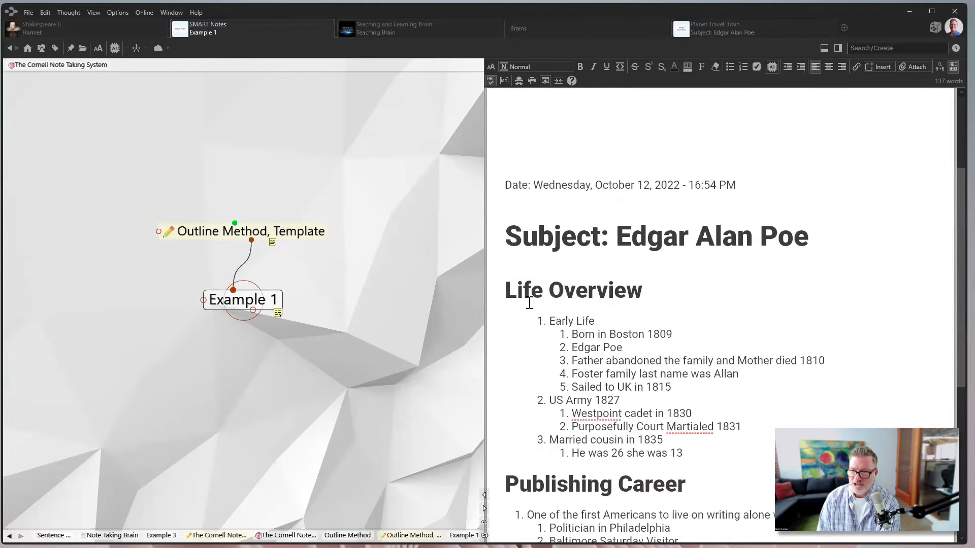
left_click(491, 292)
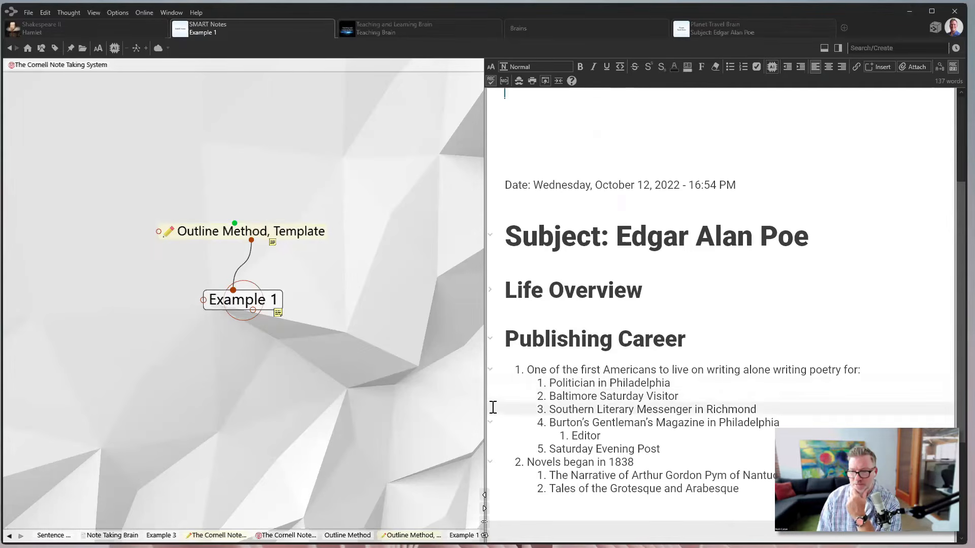
left_click(489, 369)
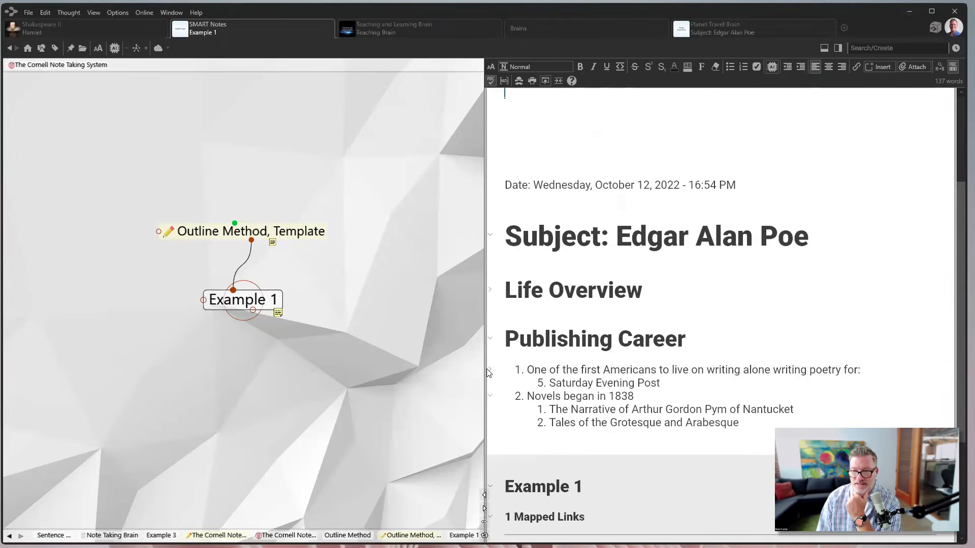
left_click(490, 292)
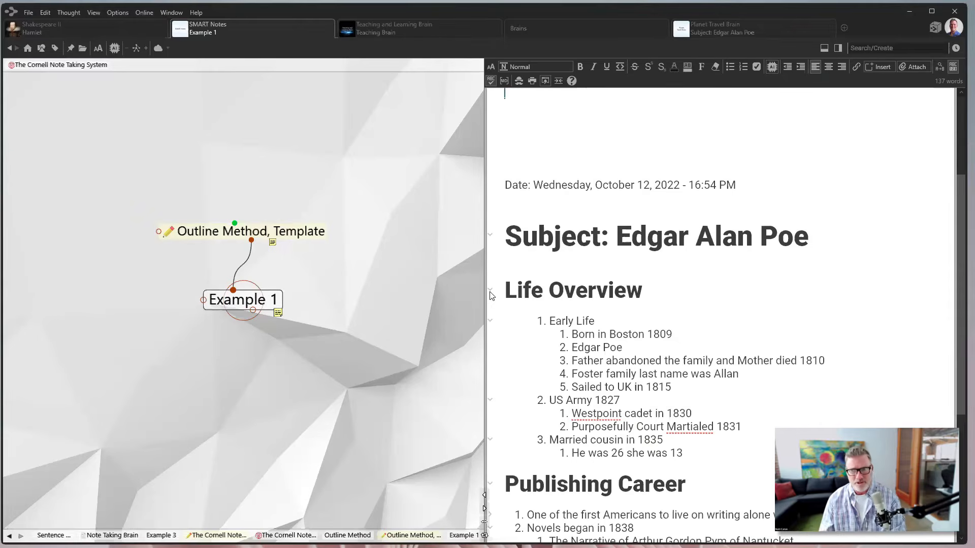
Step: Review the available paragraph styles and the table of contents entries in the Example 1 note
left_click(552, 67)
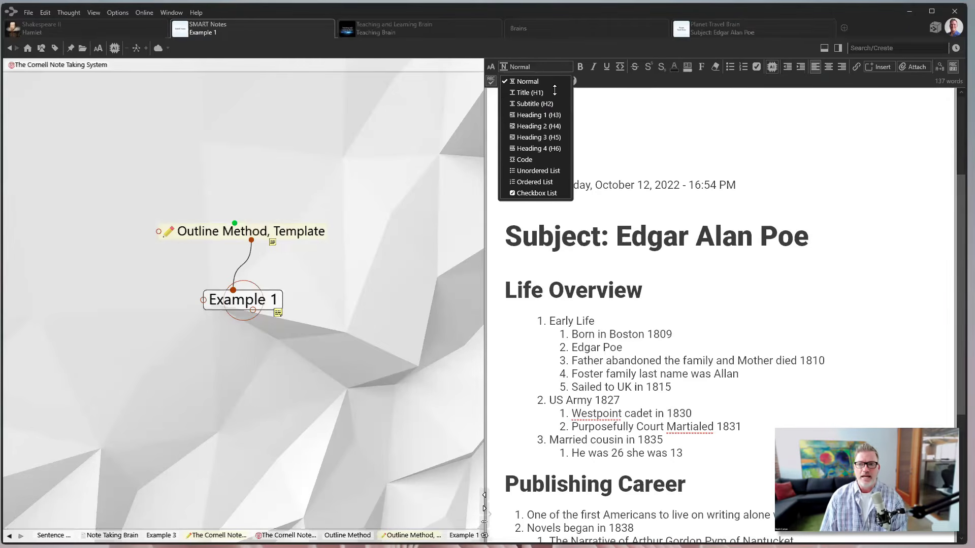
scroll(698, 263, "up", 5)
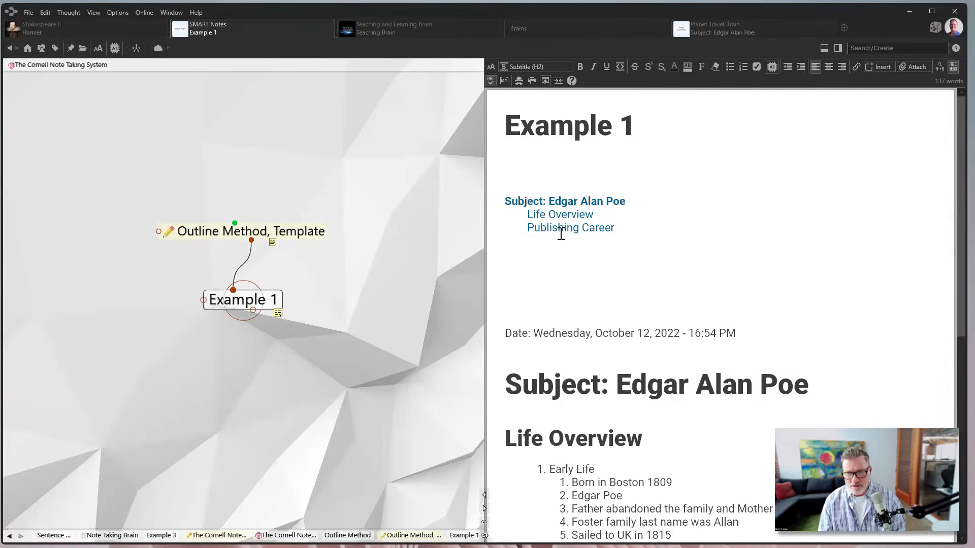
Step: Add the line "New thing about after his death..." below the Publishing Career list, outside the numbering
scroll(560, 237, "down", 8)
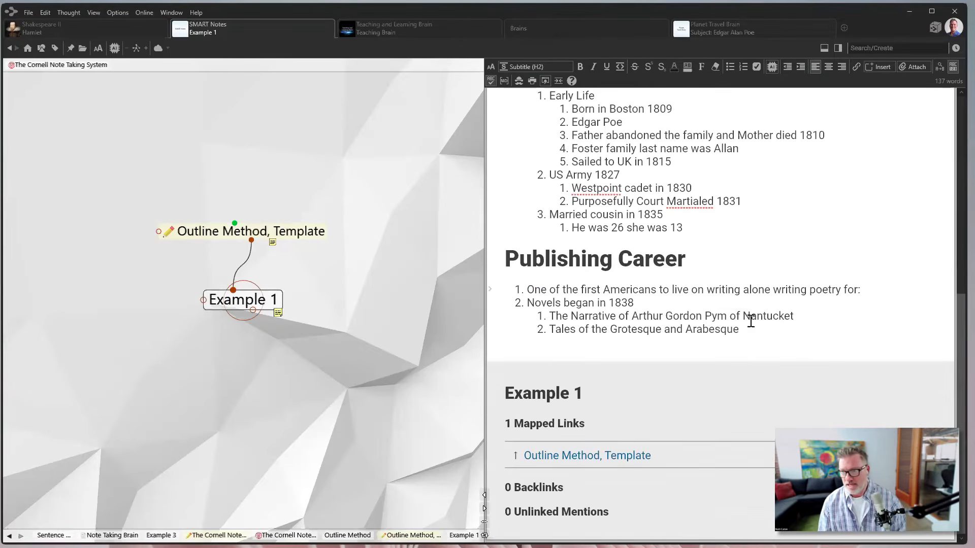
left_click(761, 333)
key("Return")
key("Return")
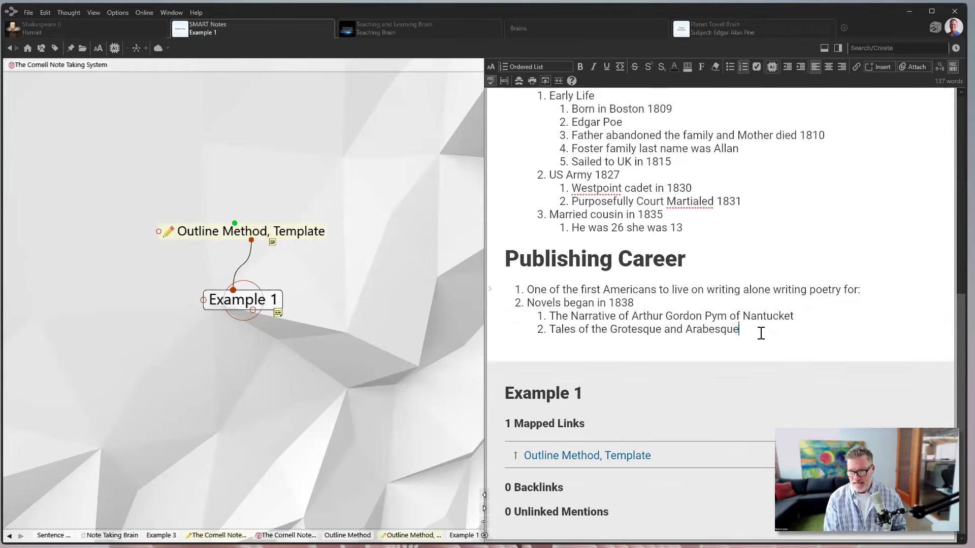
type("Ne")
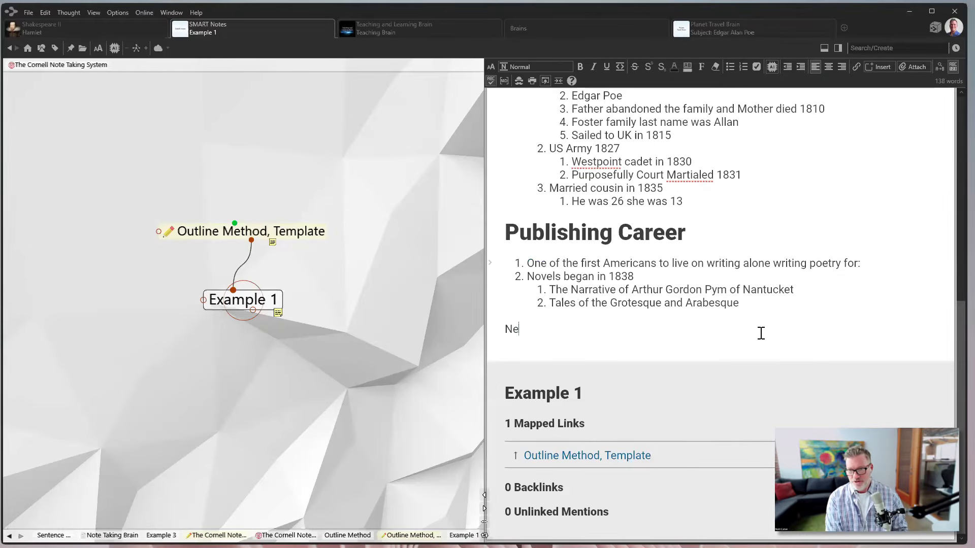
type("w thing")
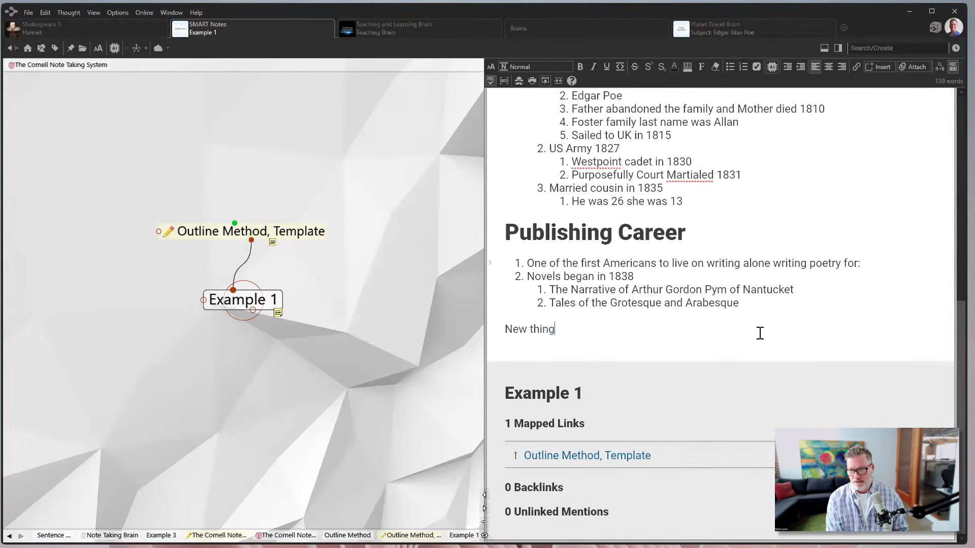
type(" about after h")
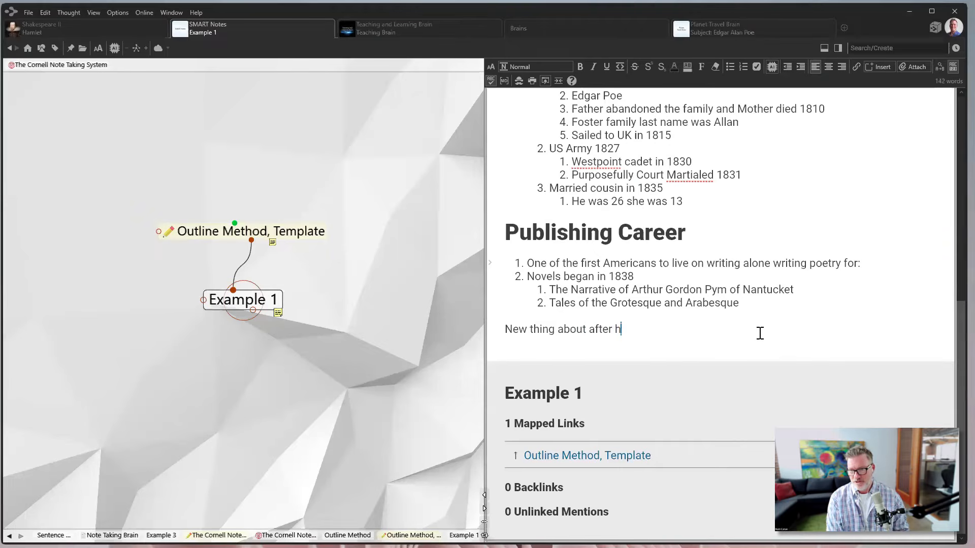
type("is death")
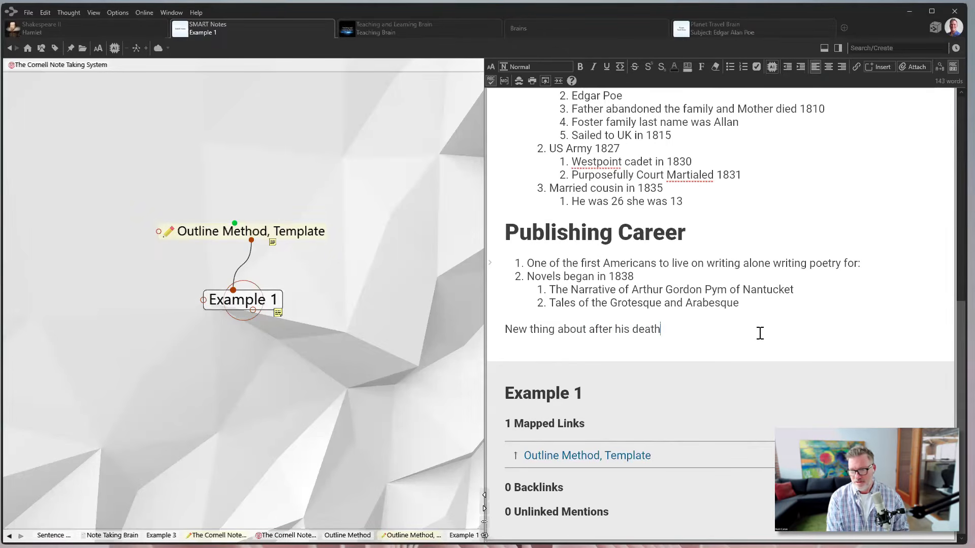
type("...")
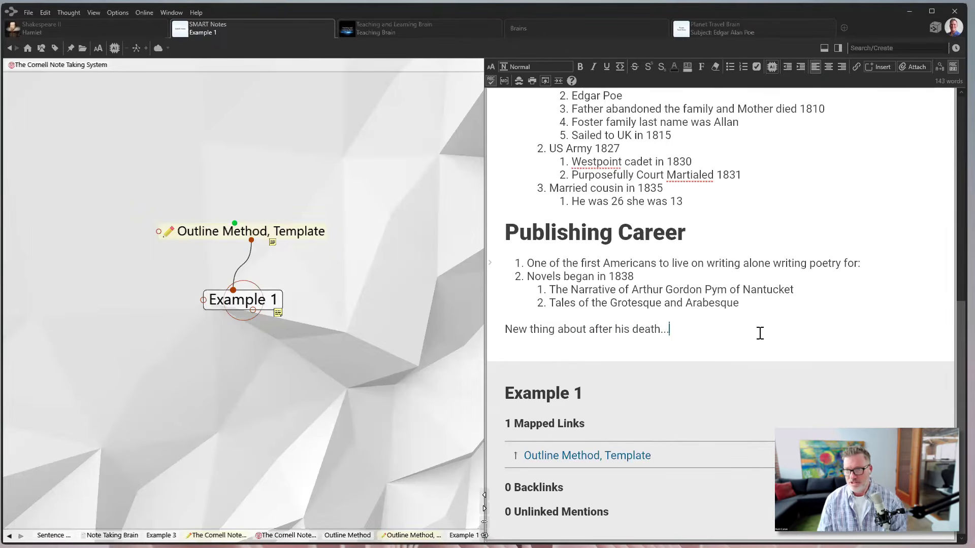
Step: Apply the Subtitle (H2) style to the "New thing about after his death..." line and check the table of contents
left_click(548, 70)
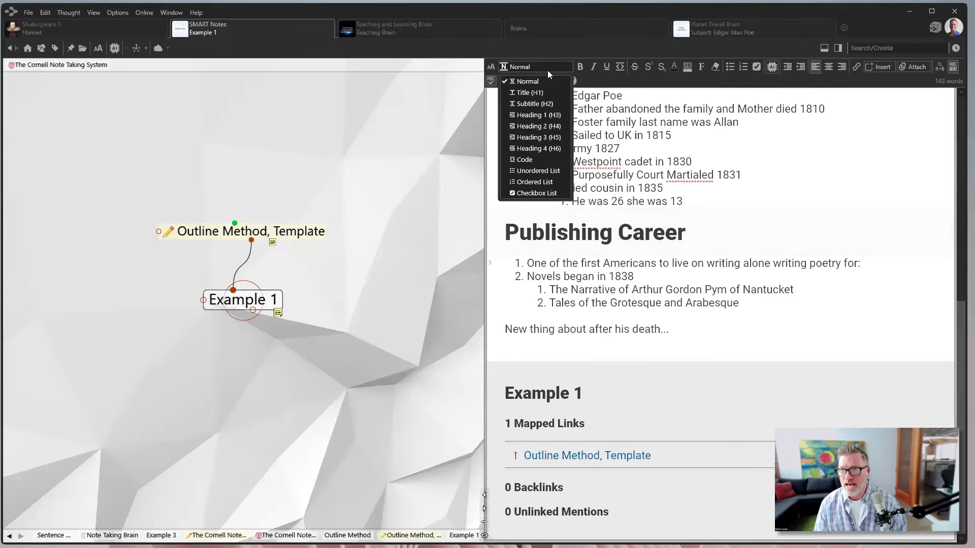
left_click(532, 103)
scroll(660, 270, "up", 7)
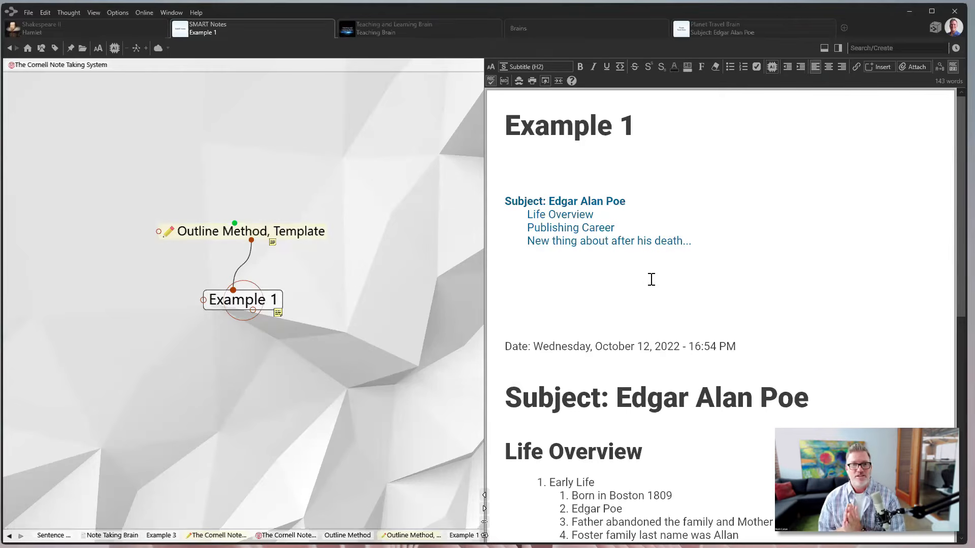
Step: Switch to the Shakespeare II brain and inspect the active Hamlet thought's properties and its assignable types
left_click(112, 30)
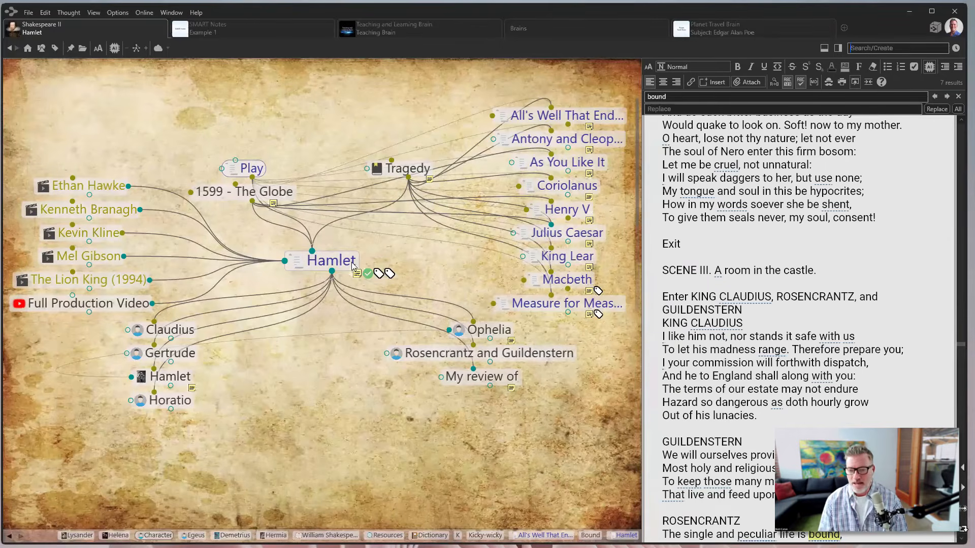
mouse_move(345, 261)
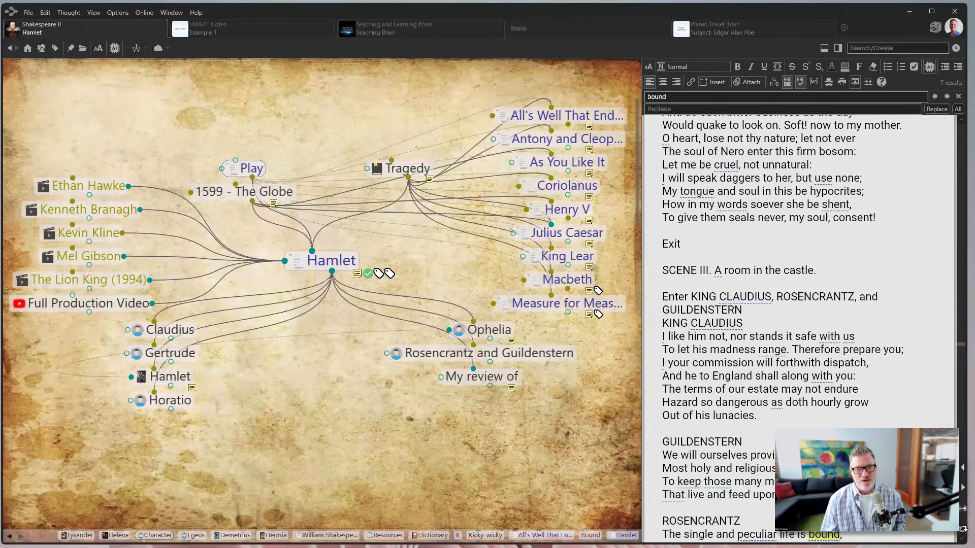
key("ctrl")
key("ctrl")
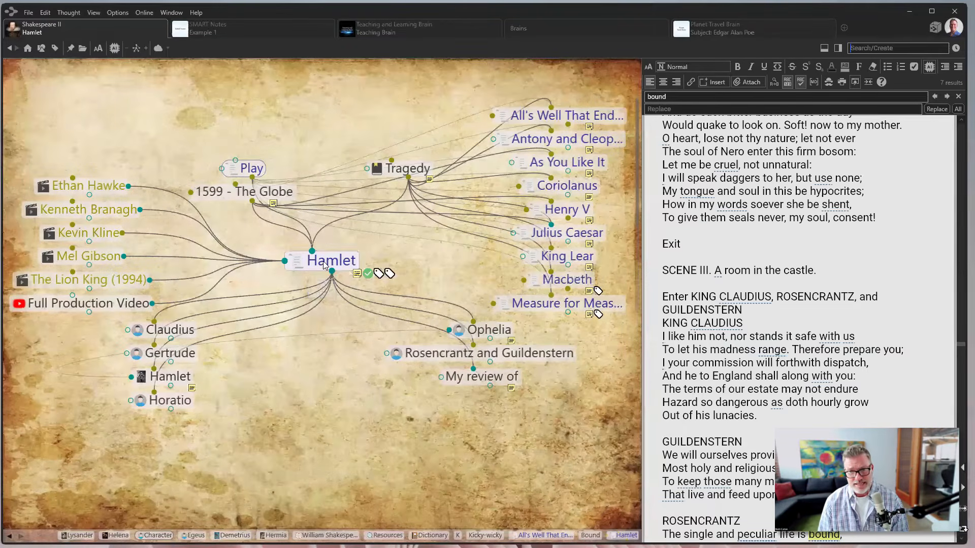
right_click(325, 265)
left_click(355, 300)
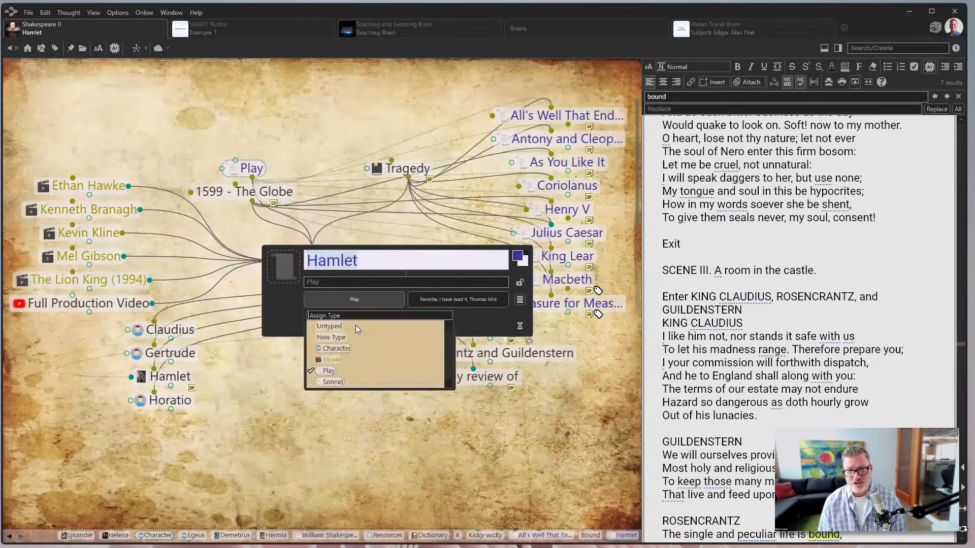
left_click(276, 319)
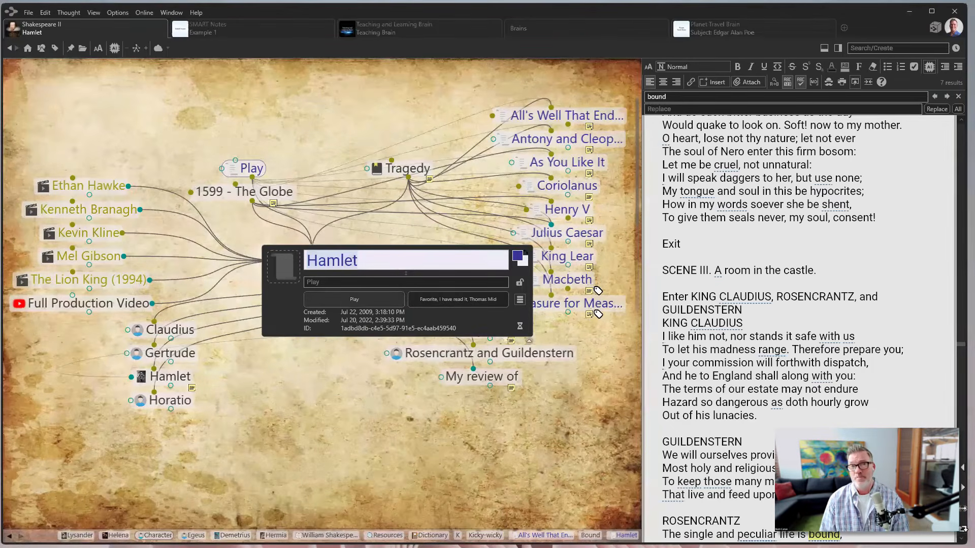
key("Escape")
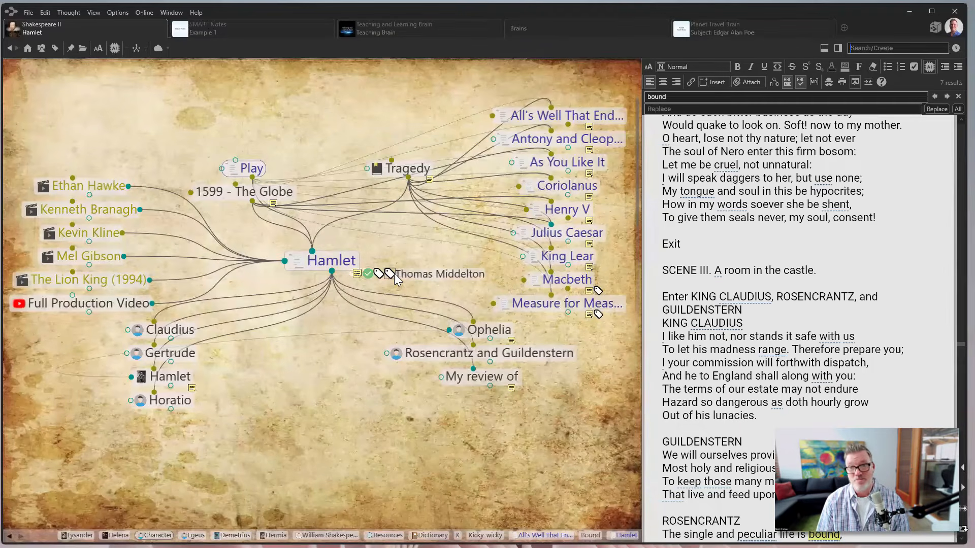
Step: View the thoughts tagged Thomas Middelton, and return to the Hamlet play thought
left_click(406, 273)
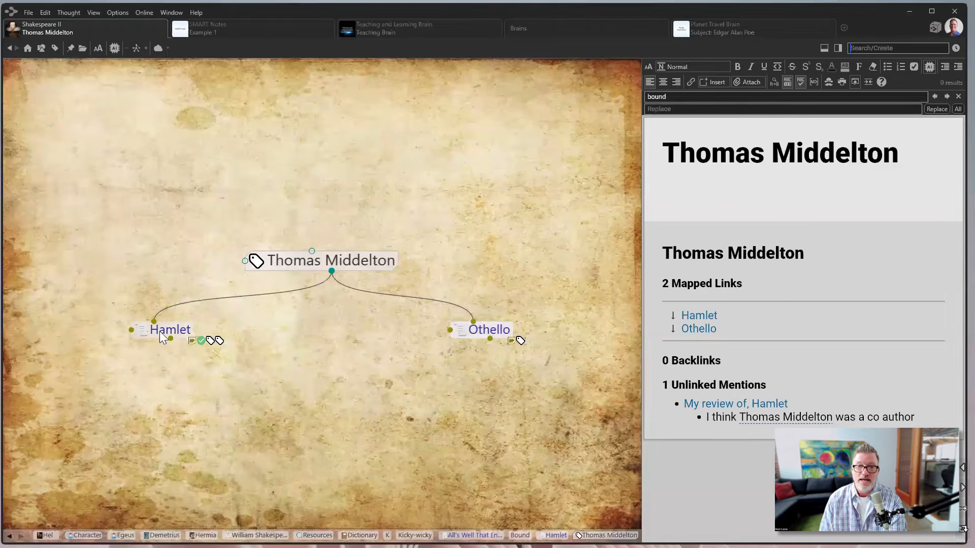
mouse_move(161, 333)
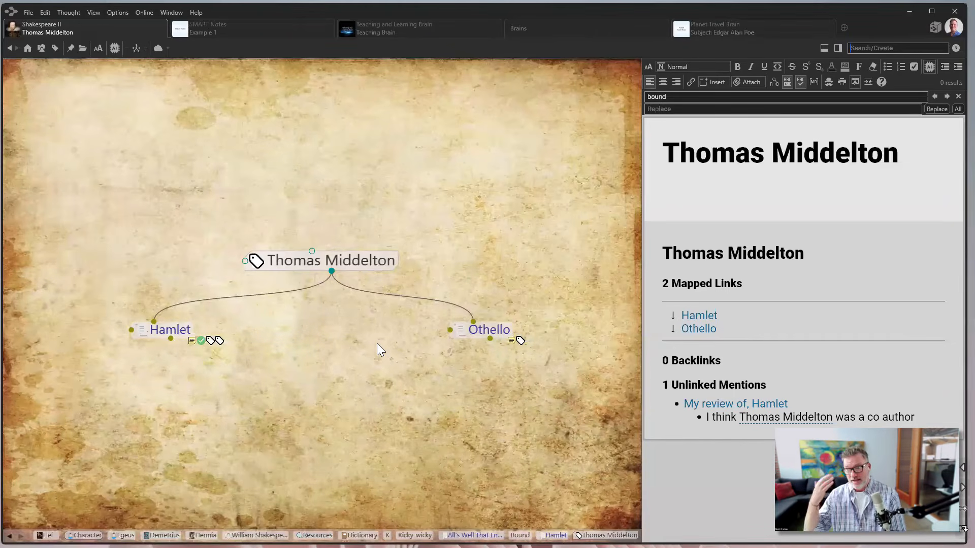
left_click(694, 195)
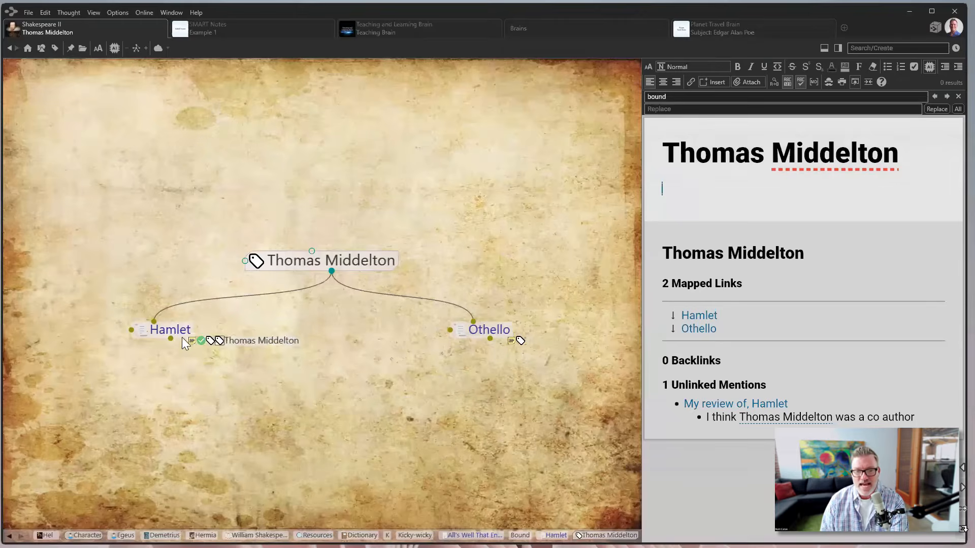
left_click(162, 333)
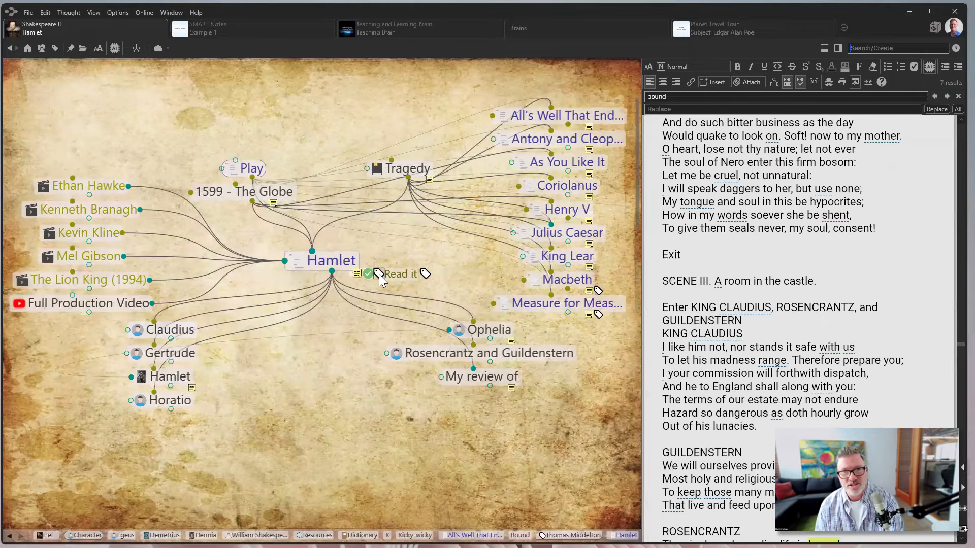
Step: Replace Hamlet's read-it tag with "Have NOT read it", view the thoughts carrying that tag, and return to Hamlet
right_click(379, 274)
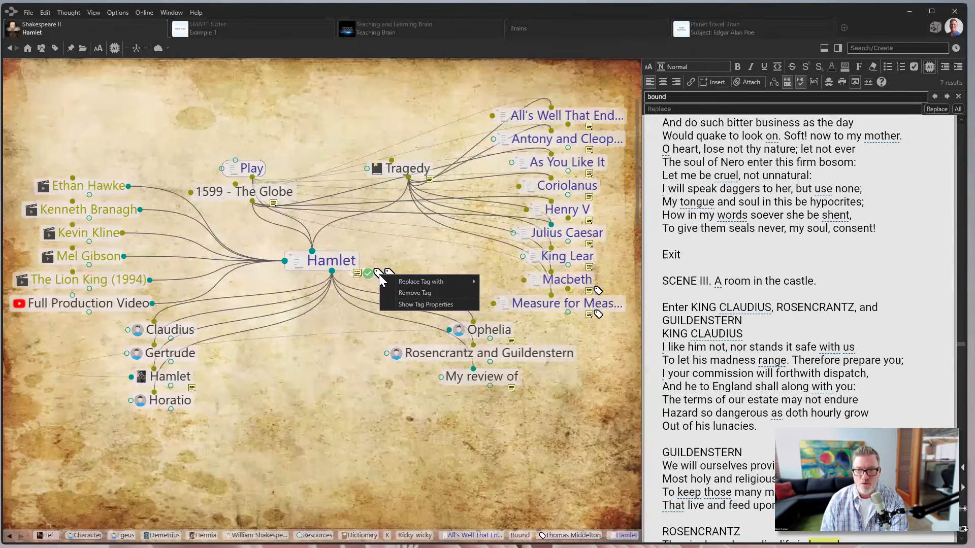
mouse_move(406, 281)
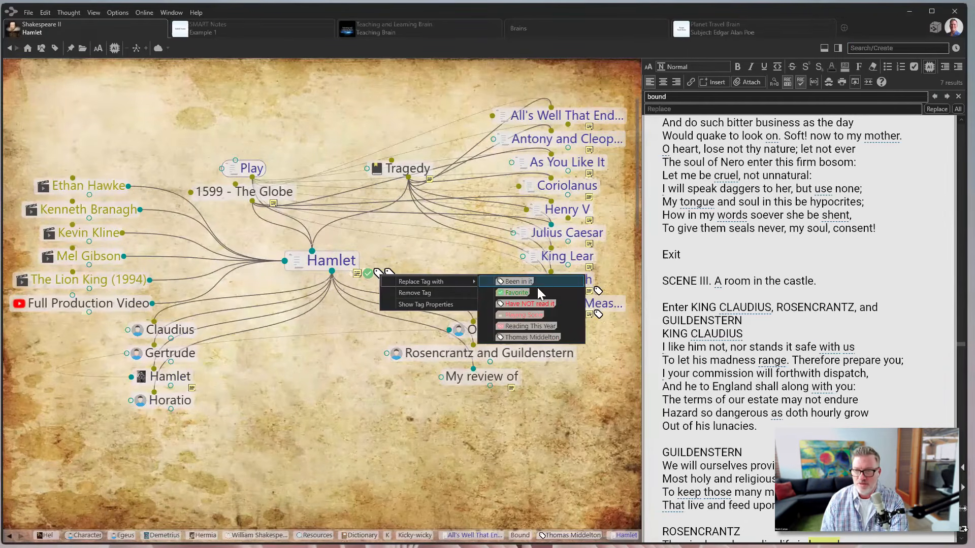
left_click(528, 304)
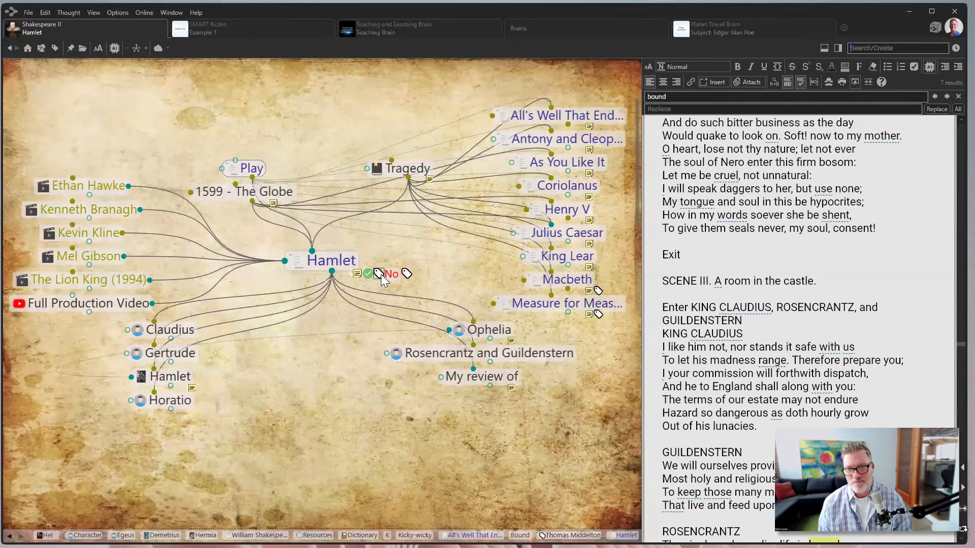
left_click(381, 274)
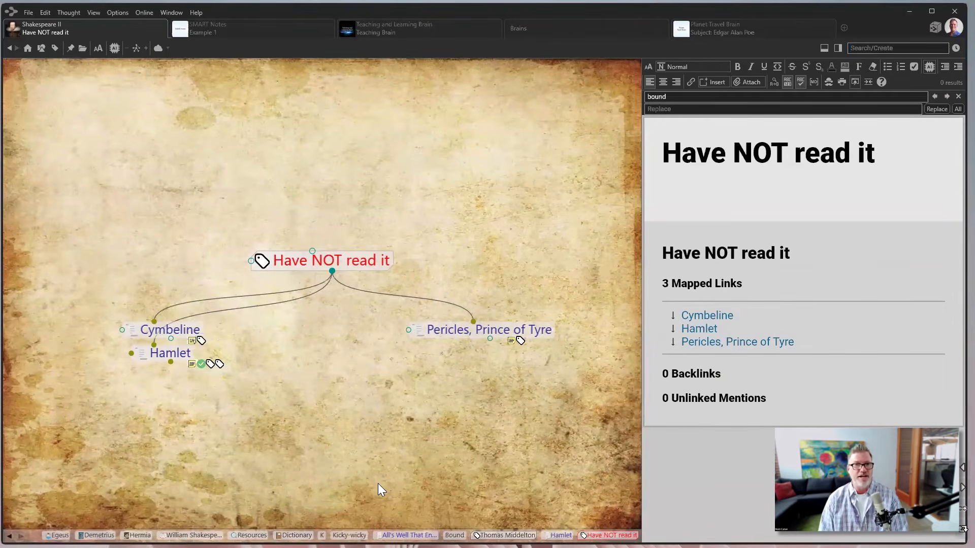
left_click(163, 353)
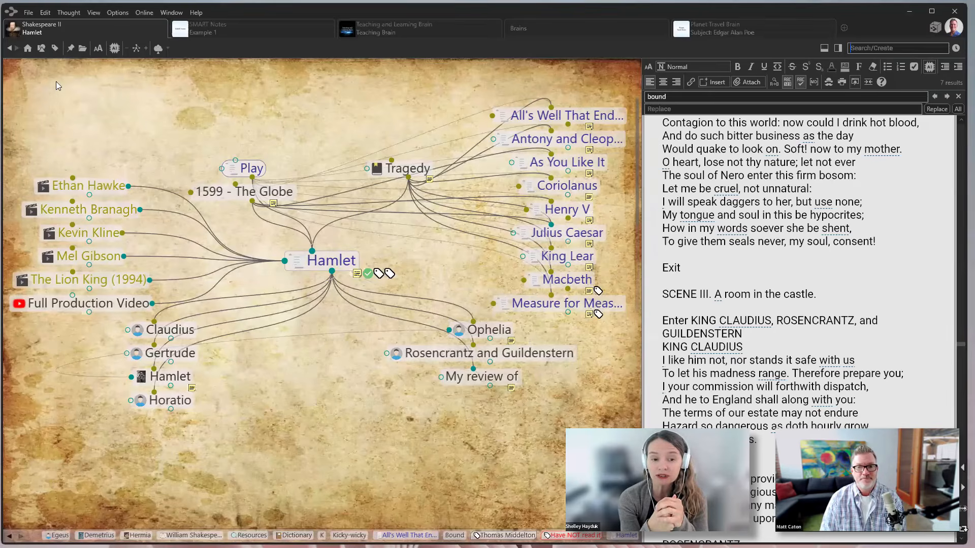
Step: Browse from Hamlet through the Tragedy and Comedy thoughts to The Tempest
left_click(408, 170)
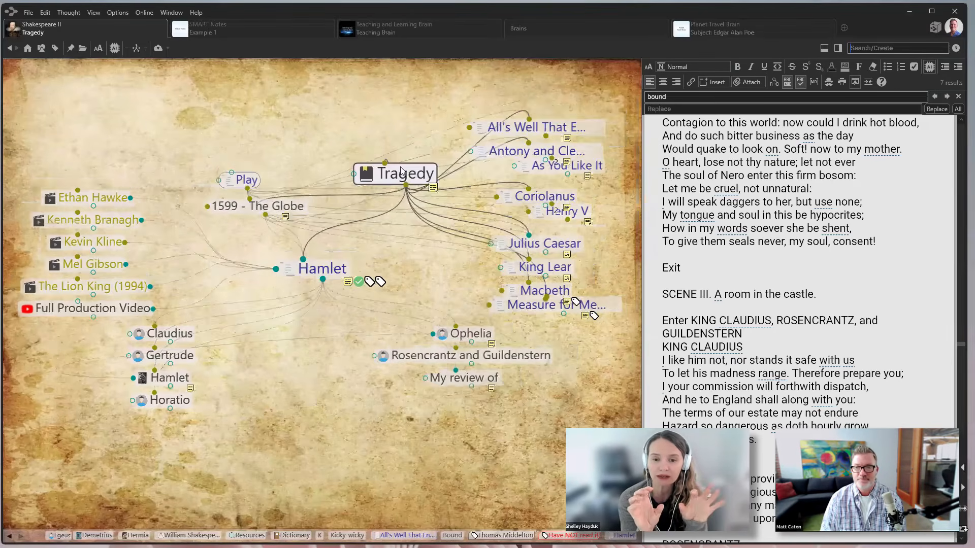
left_click(579, 230)
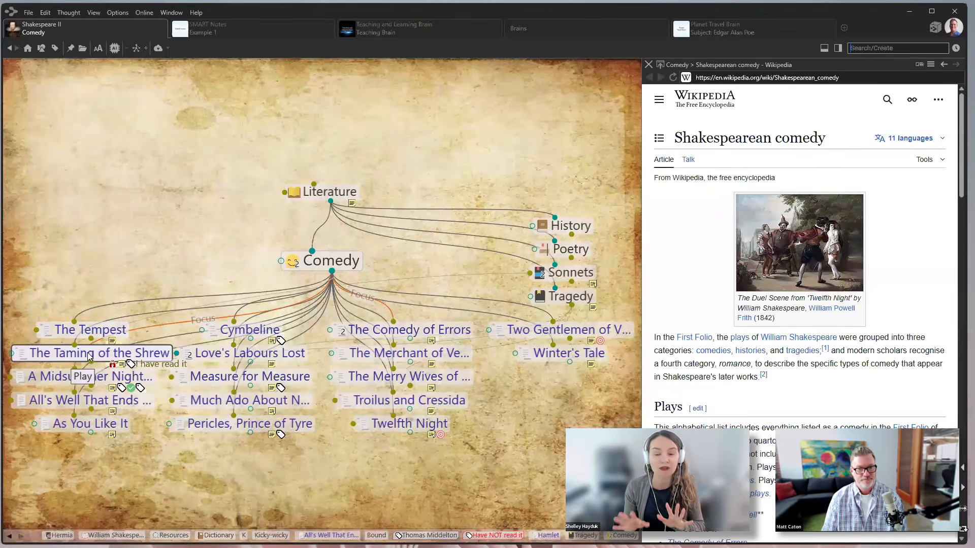
left_click(90, 331)
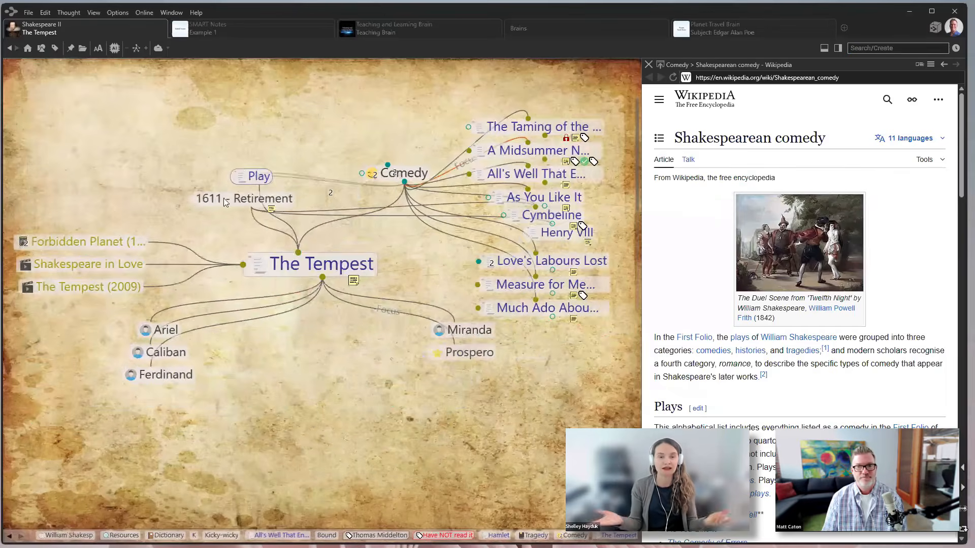
Step: Activate the Play type and change its icon to the red award ribbon from the stock icons
left_click(248, 173)
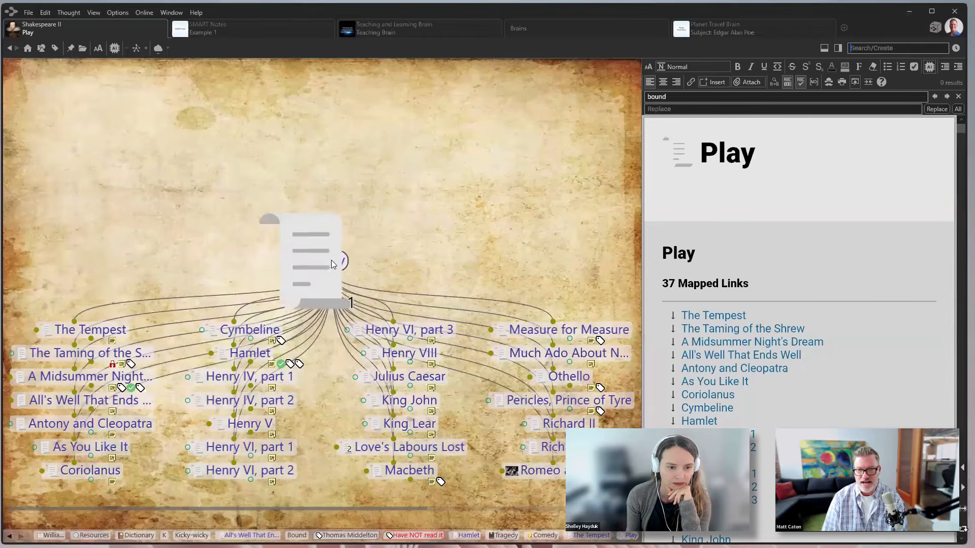
right_click(332, 263)
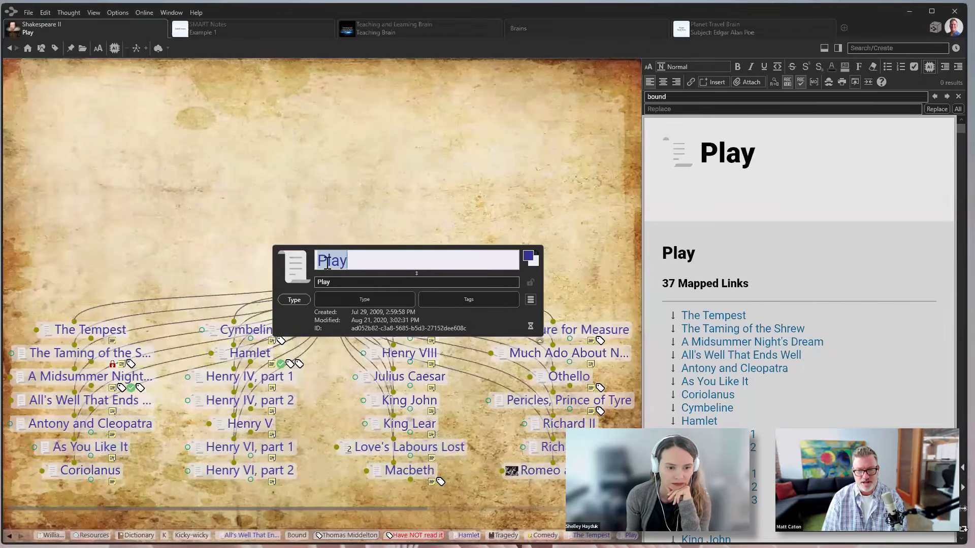
left_click(299, 273)
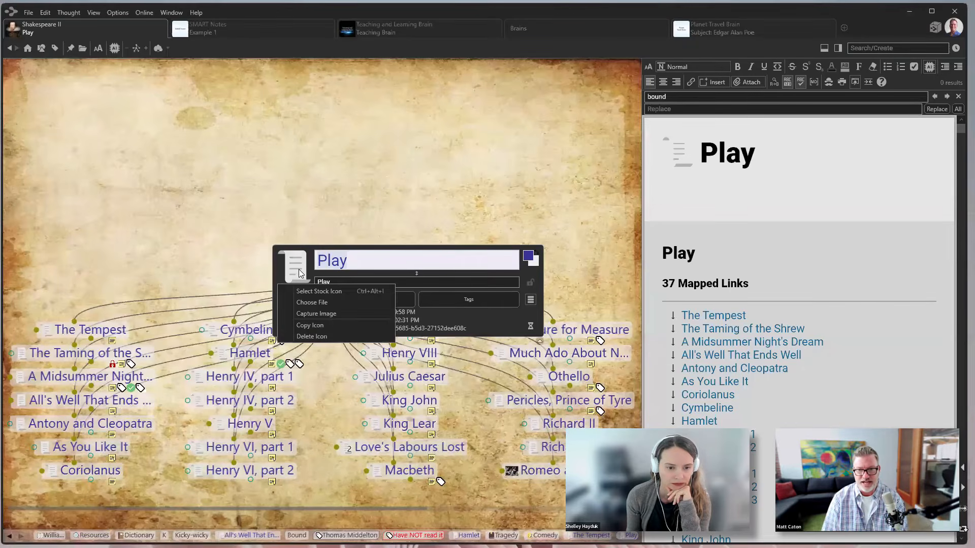
left_click(320, 292)
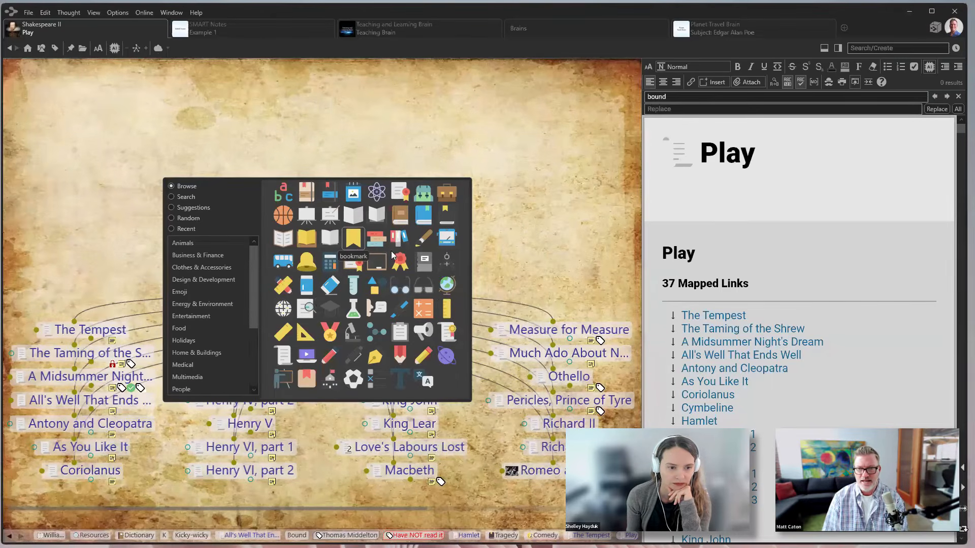
left_click(399, 262)
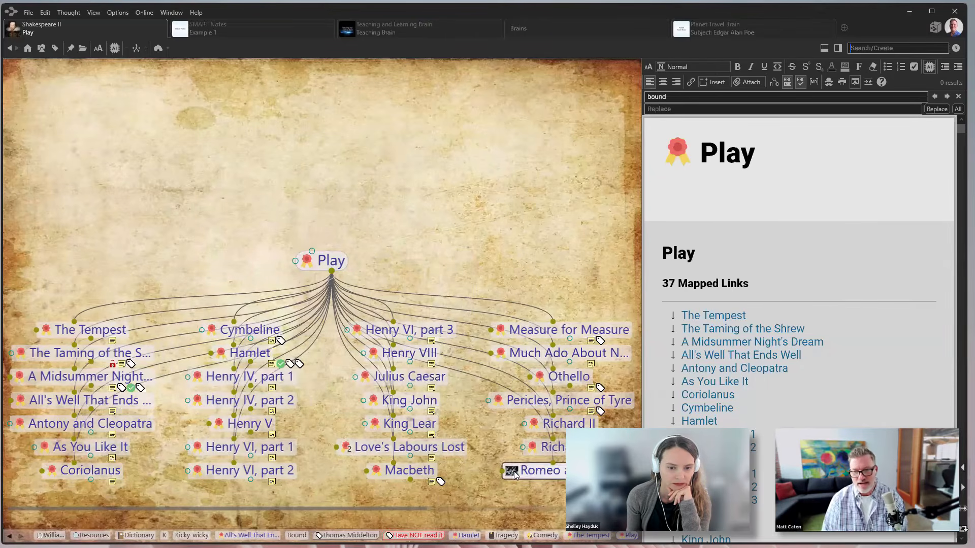
mouse_move(515, 471)
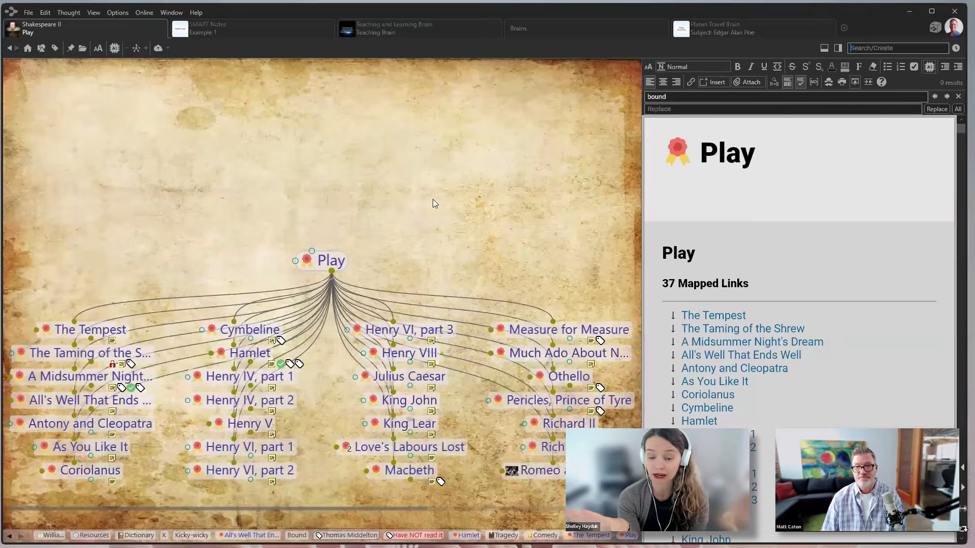
Step: Set the Play type's background color to black and its text color to pale yellow
left_click_drag(433, 199, 426, 155)
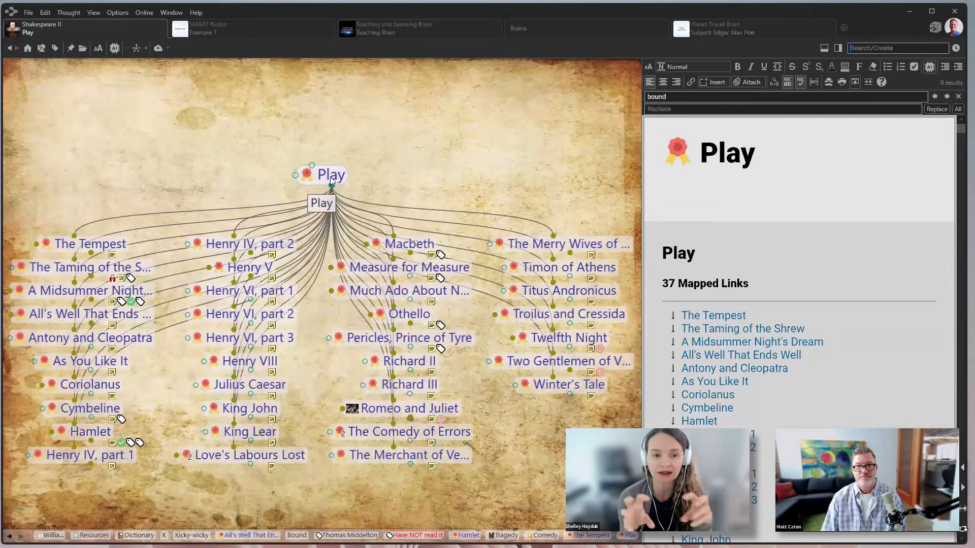
left_click(329, 177)
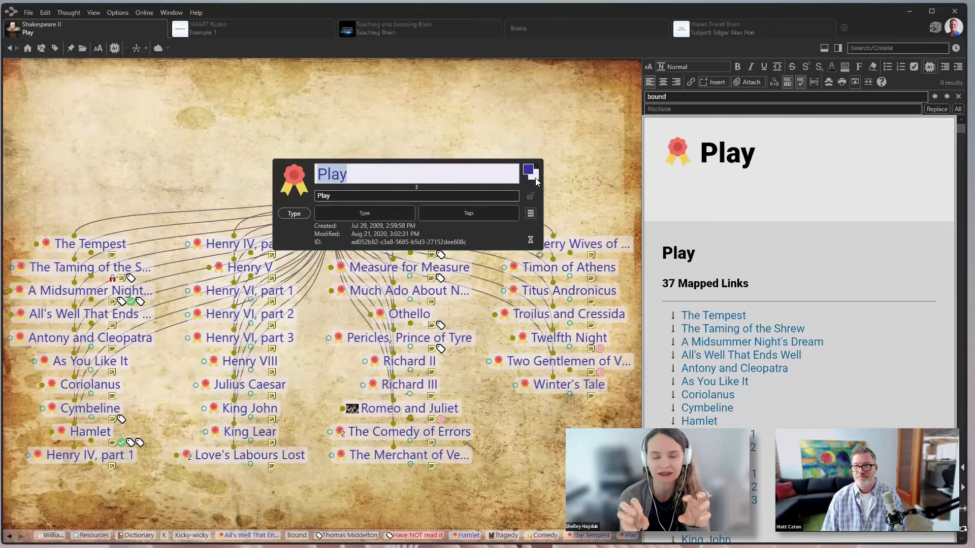
left_click(536, 180)
left_click(579, 268)
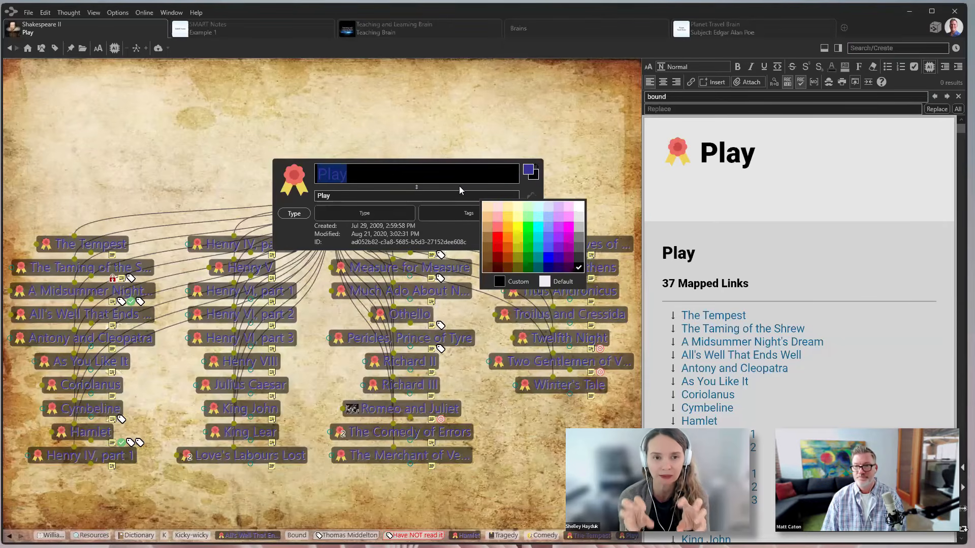
left_click(529, 171)
left_click(528, 171)
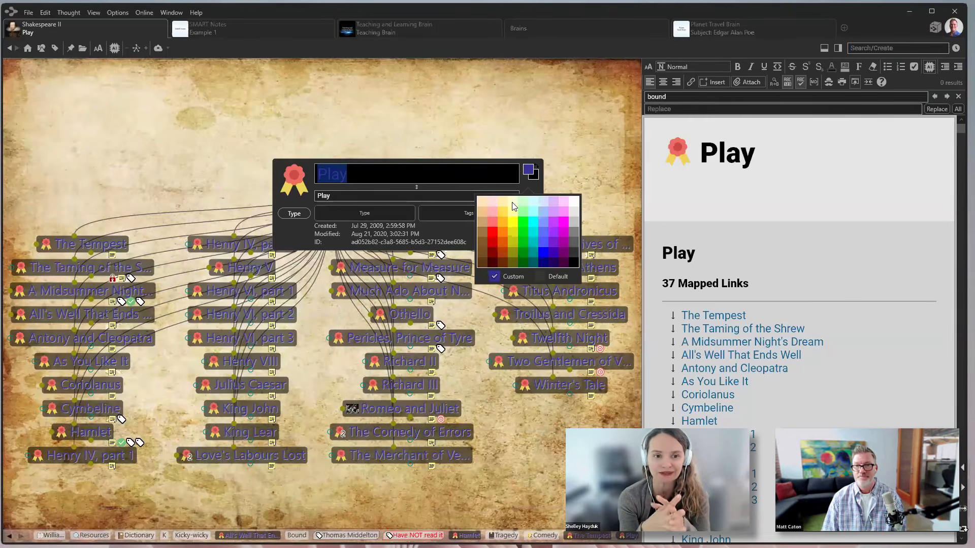
left_click(378, 99)
left_click(292, 106)
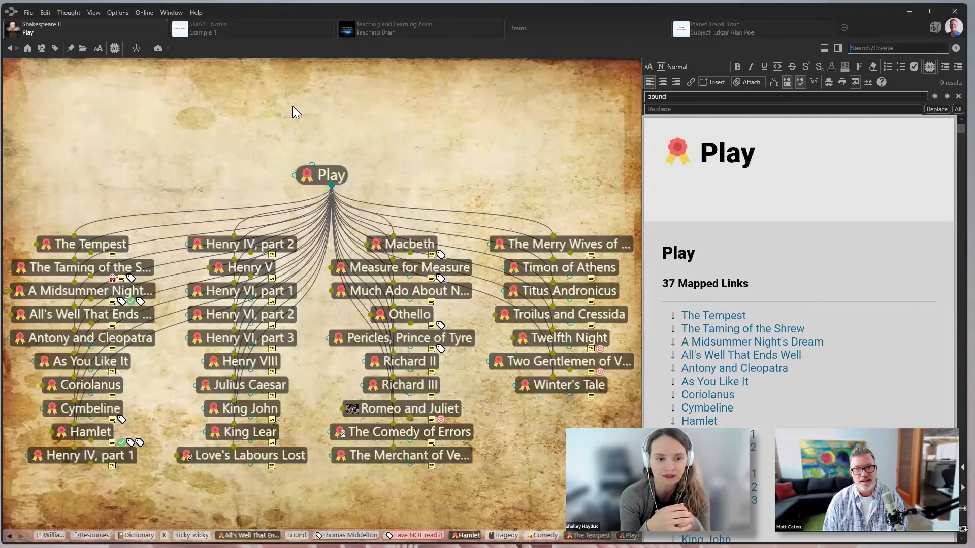
Step: Browse from The Tempest through "1611 - Retirement" and "1594 - Lord Chamberlain" to the Thomas Middleton thought
left_click(91, 243)
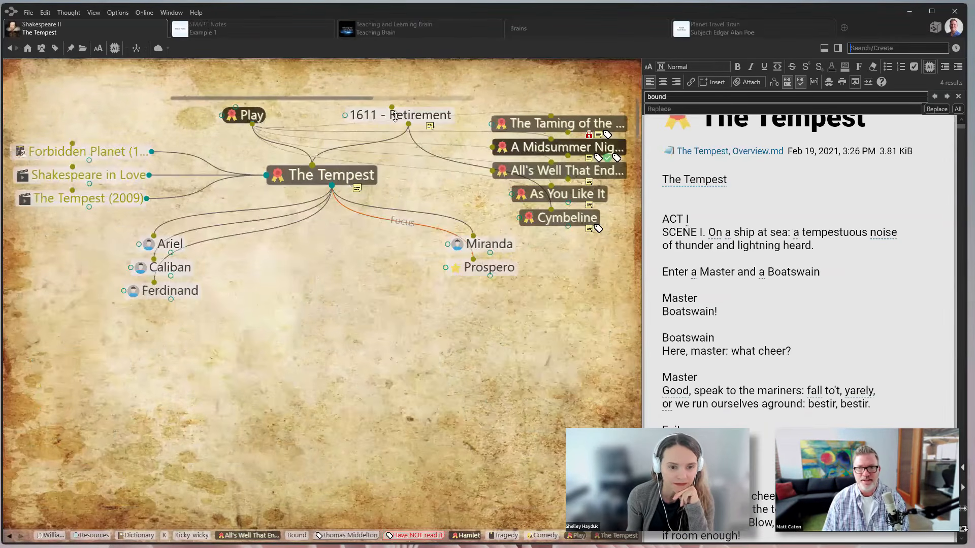
left_click(383, 121)
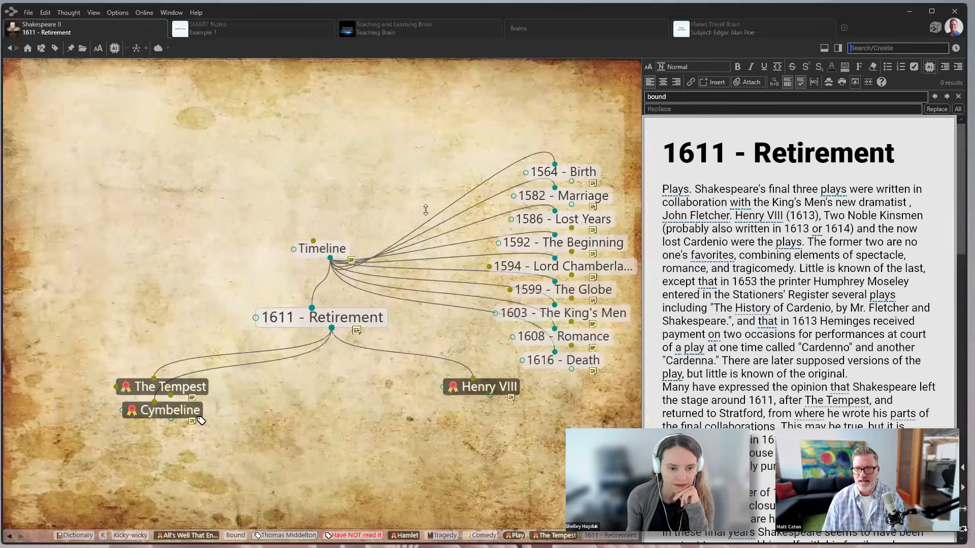
left_click(564, 266)
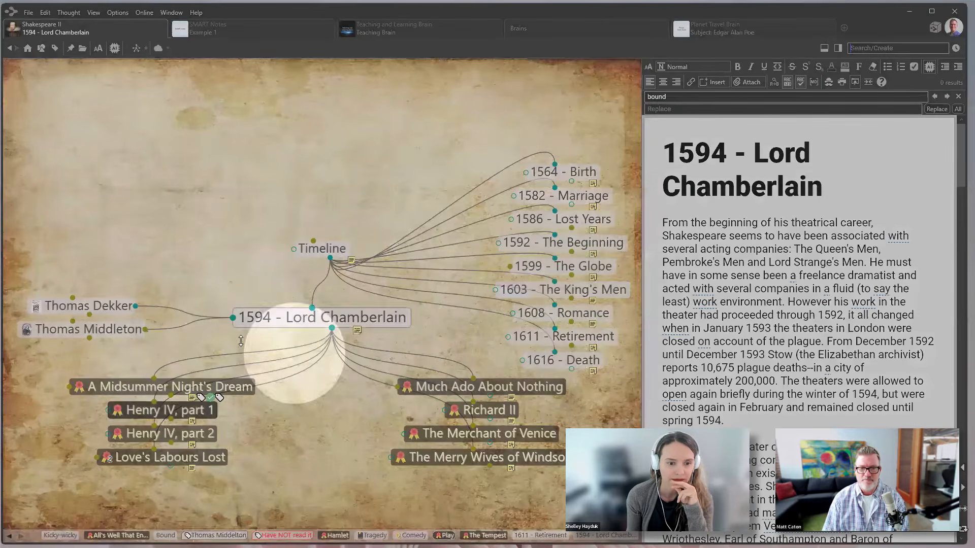
left_click(127, 331)
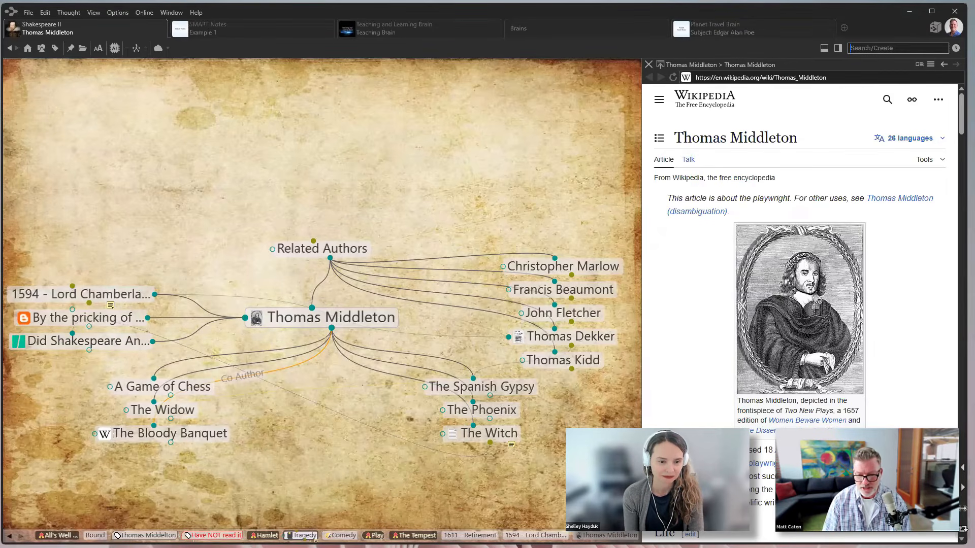
Step: Return to the Comedy thought and inspect the properties of its child The Tempest
left_click(343, 535)
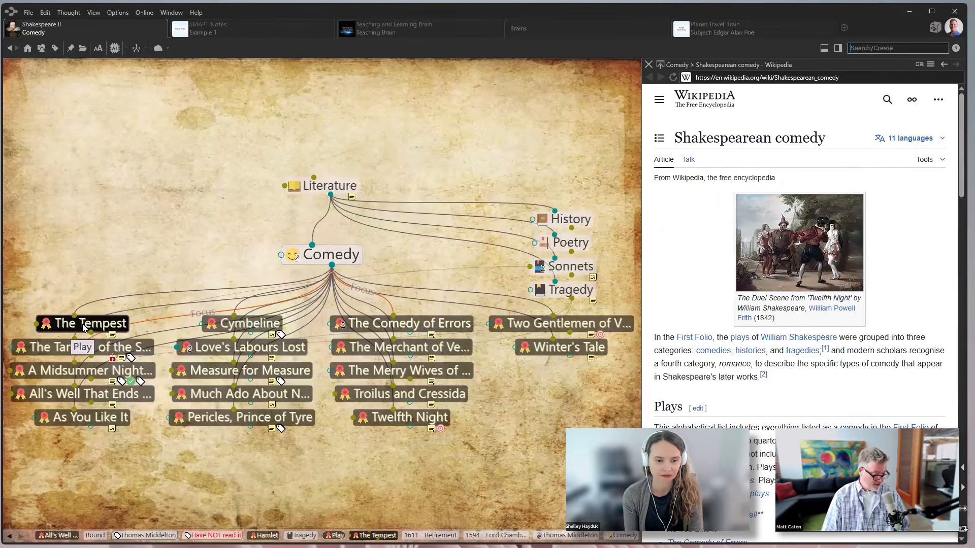
key("F2")
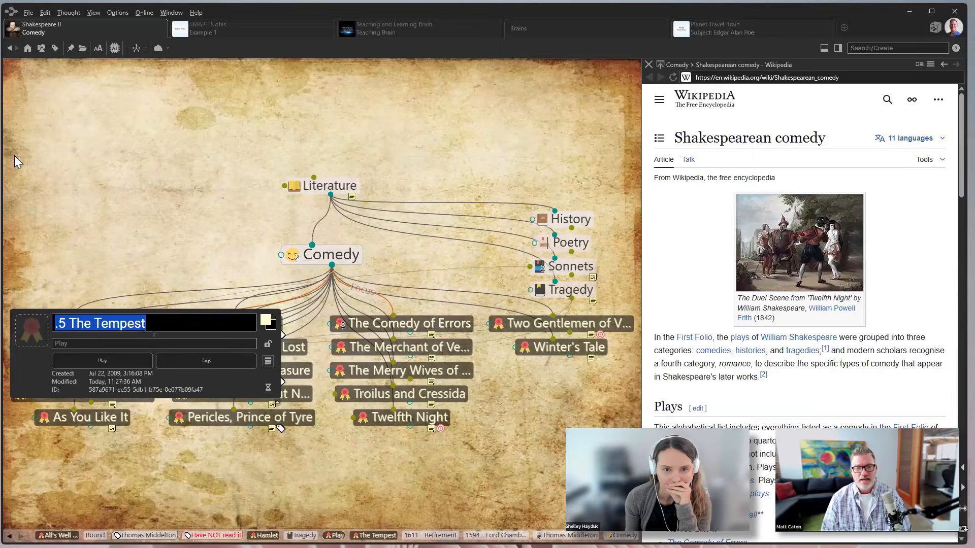
left_click(99, 154)
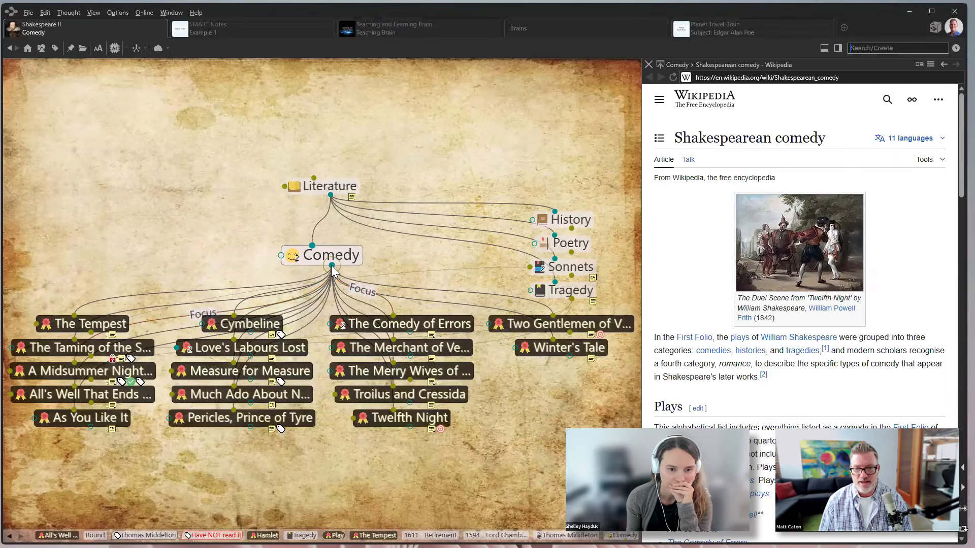
Step: Create a new type named "Read it" and assign it to the Love's Labours Lost thought
left_click(254, 348)
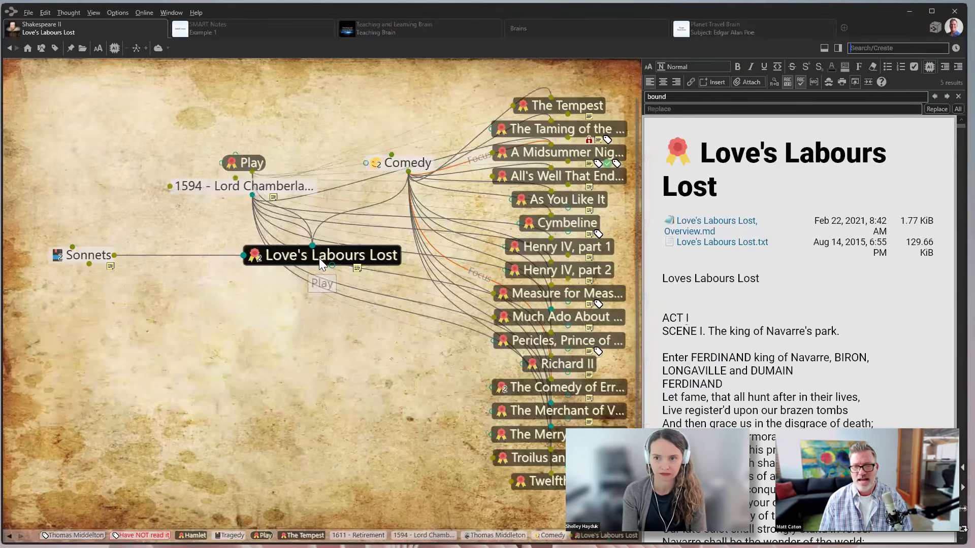
right_click(320, 258)
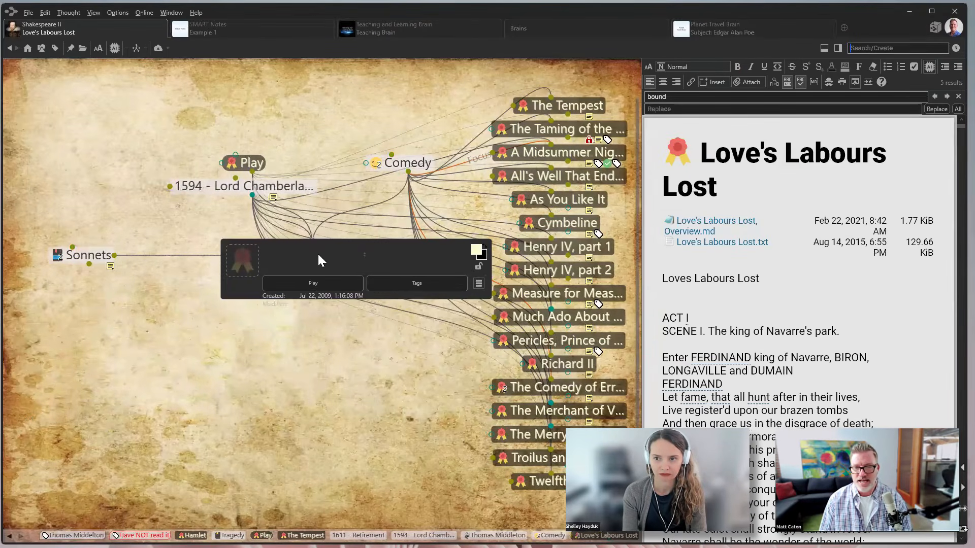
left_click(325, 295)
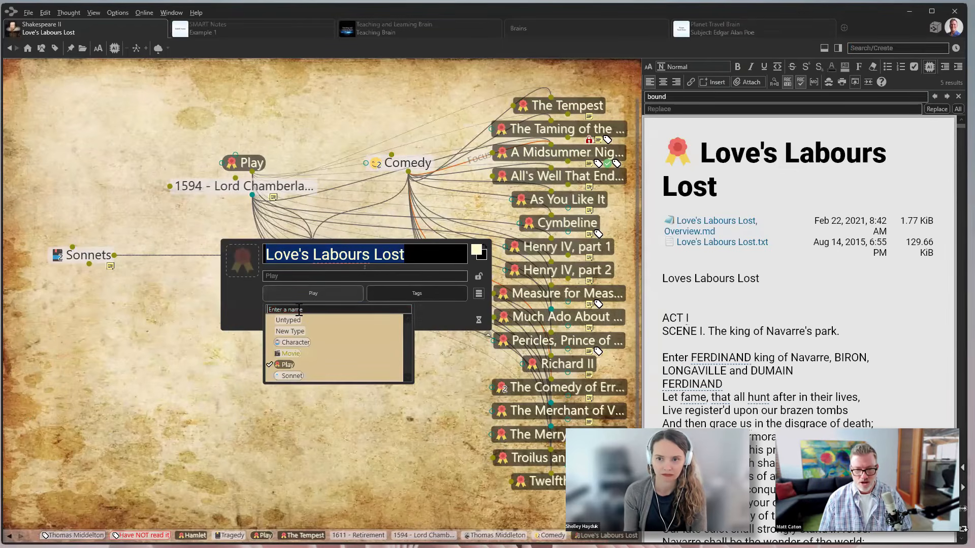
type("Read it")
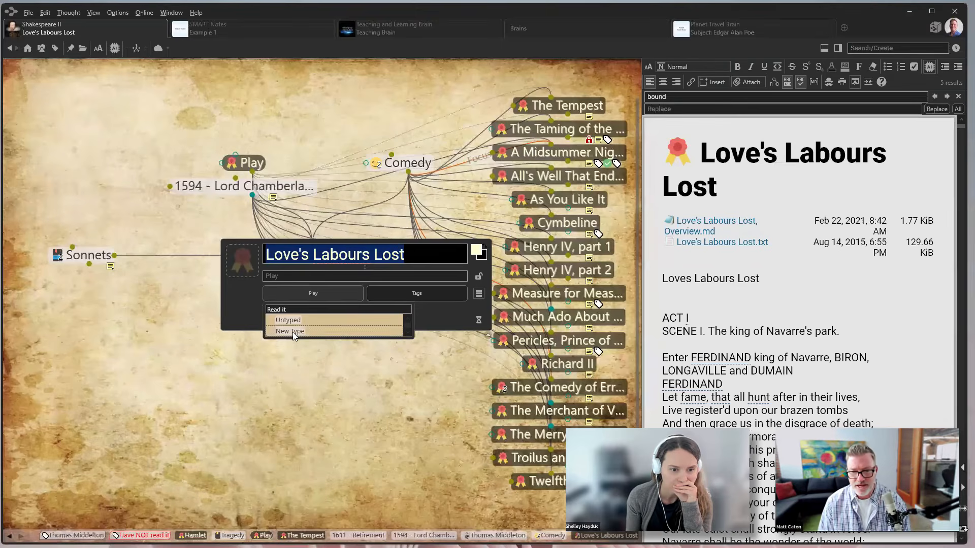
left_click(292, 332)
left_click(301, 380)
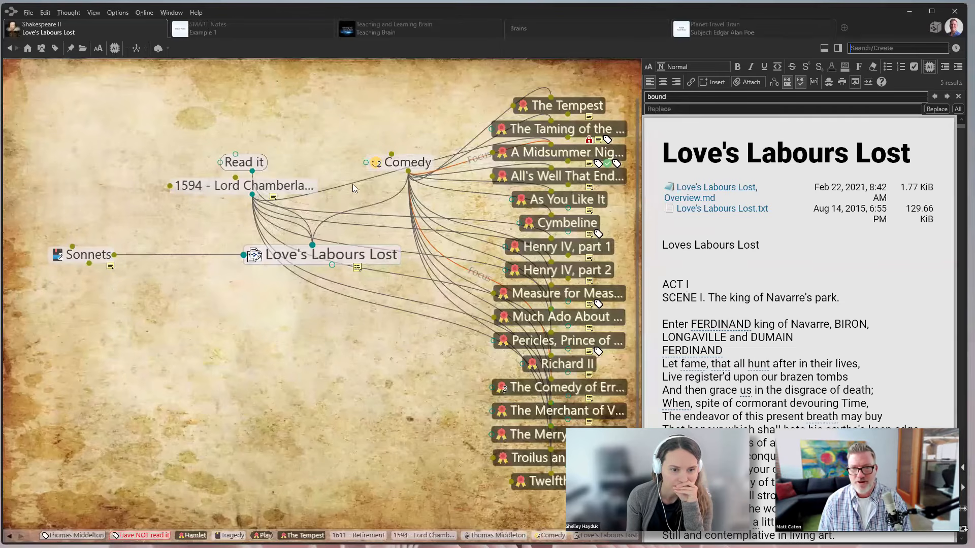
Step: From the Comedy thought, go to The Merry Wives of Windsor and change its type to "Read it"
left_click(409, 161)
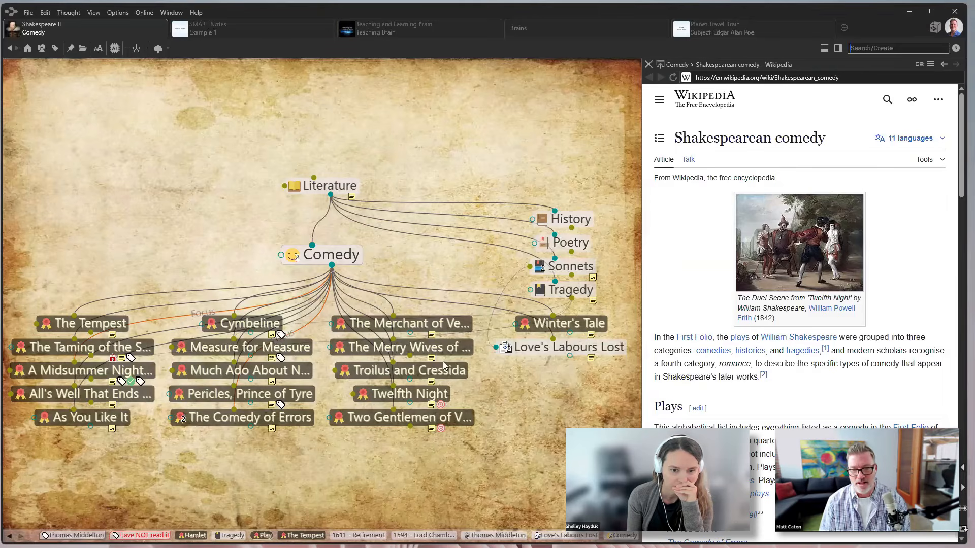
left_click(404, 350)
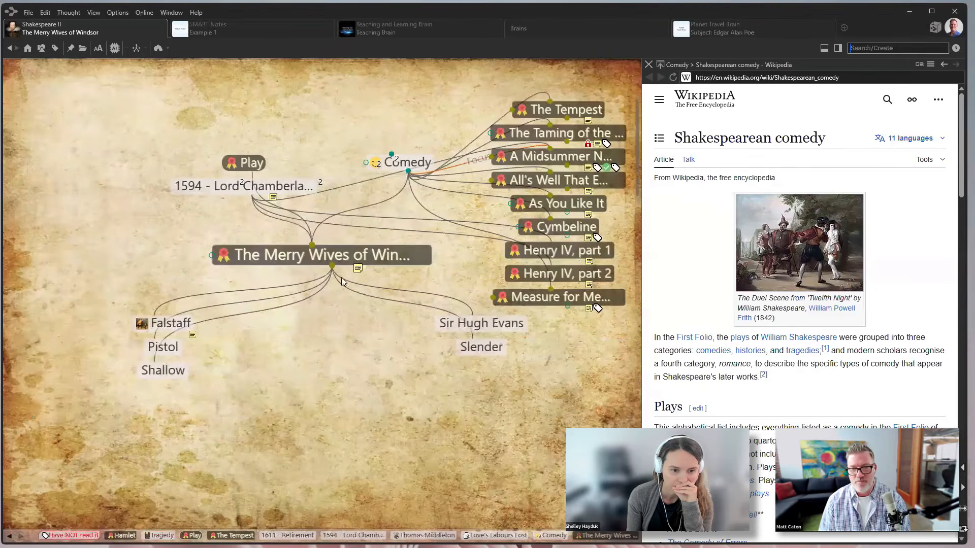
left_click(345, 258)
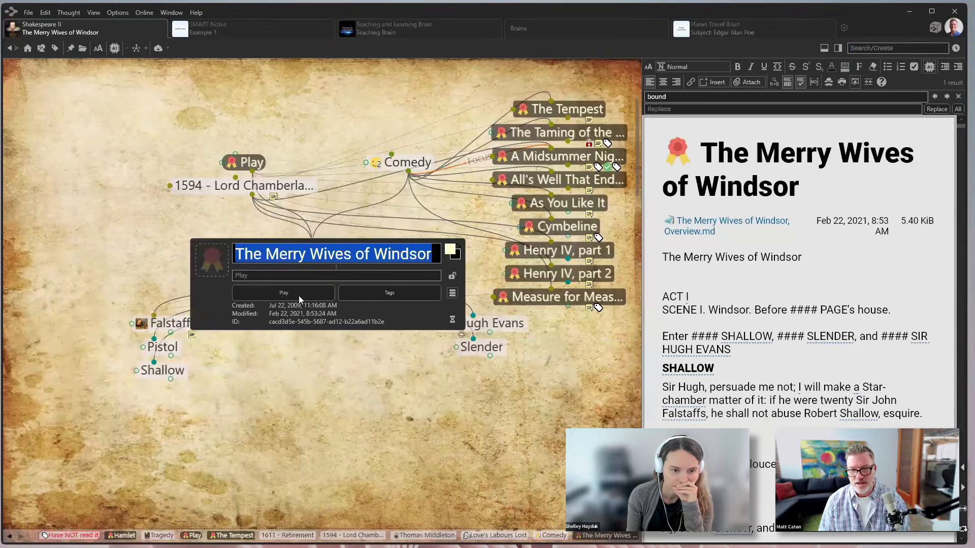
left_click(292, 296)
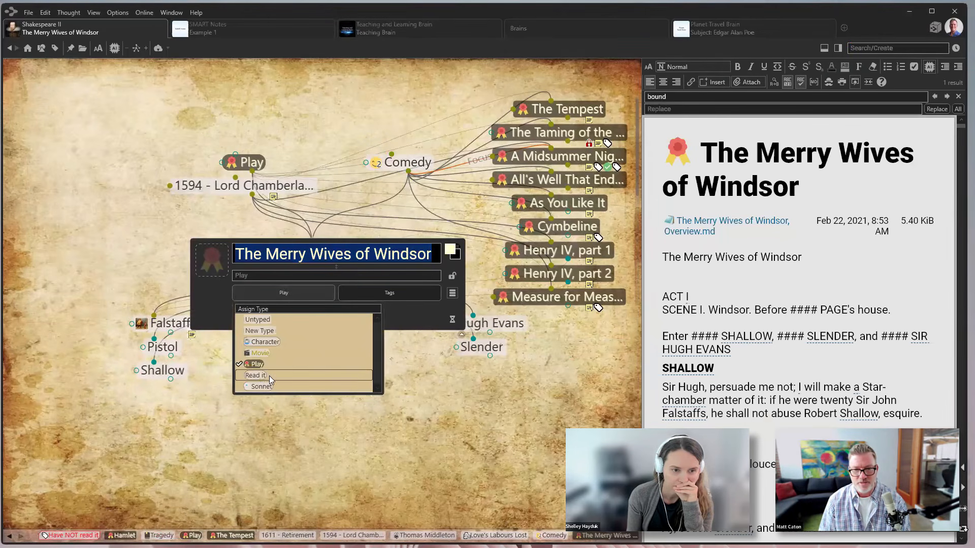
left_click(255, 376)
left_click(293, 384)
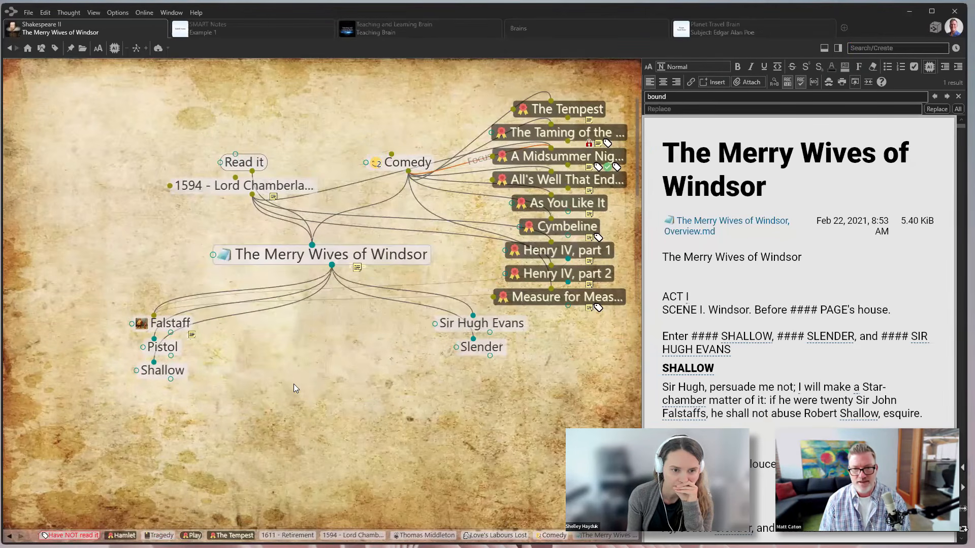
Step: Return to the Comedy thought and create a child thought named "Comedies that I have read"
left_click(407, 164)
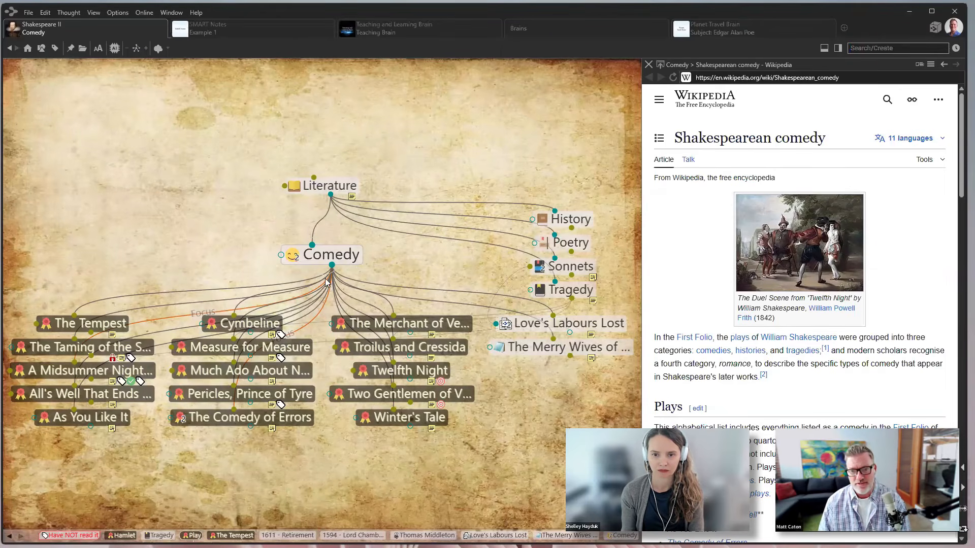
left_click_drag(450, 454, 503, 465)
type("Com")
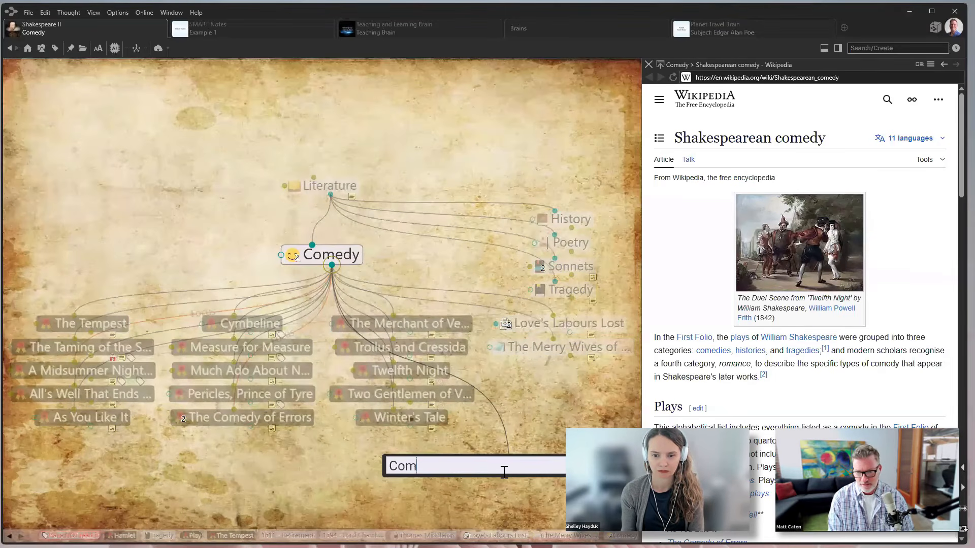
type("edies th")
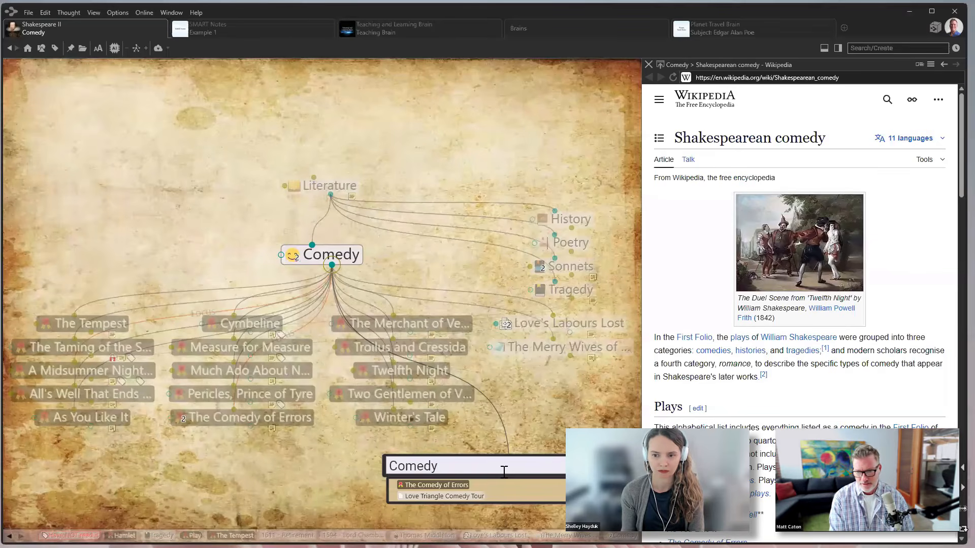
type("at I hav")
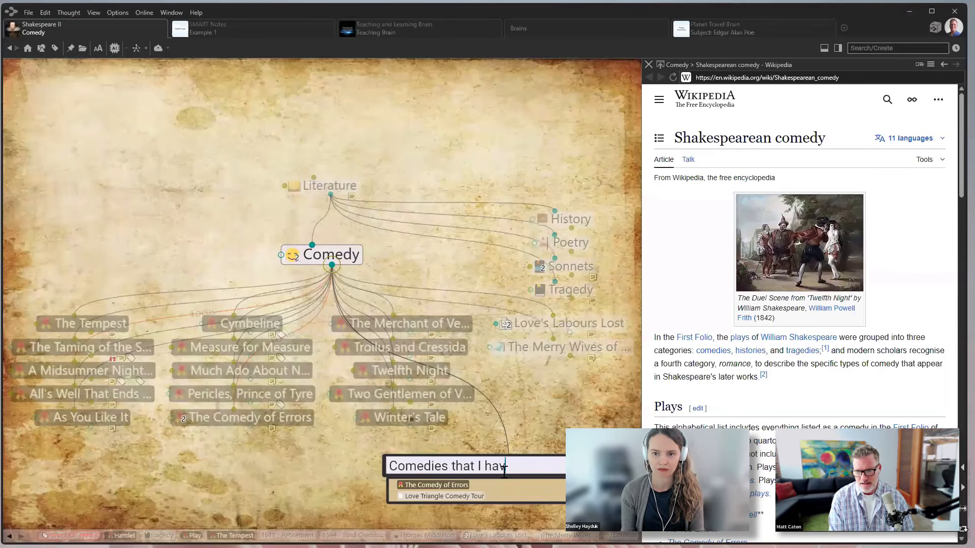
type("e read")
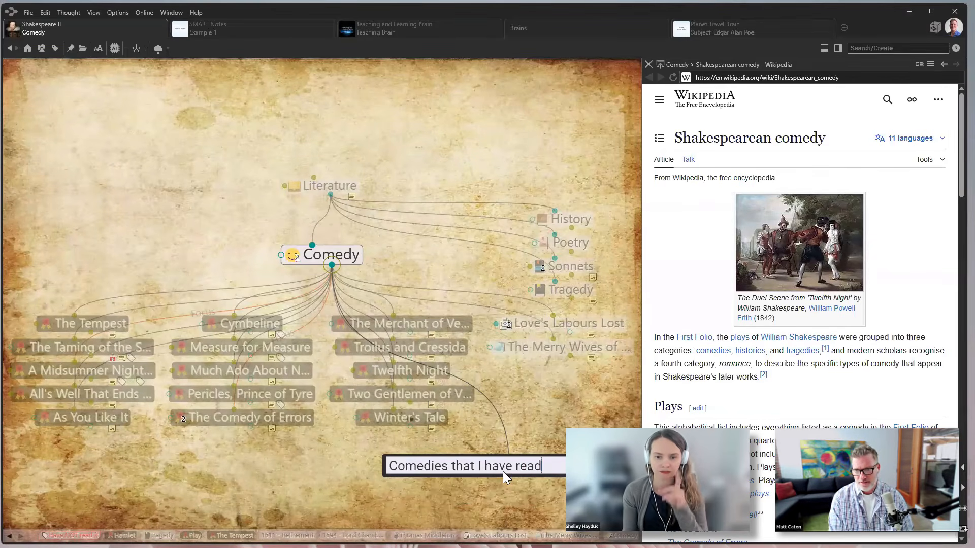
key("Return")
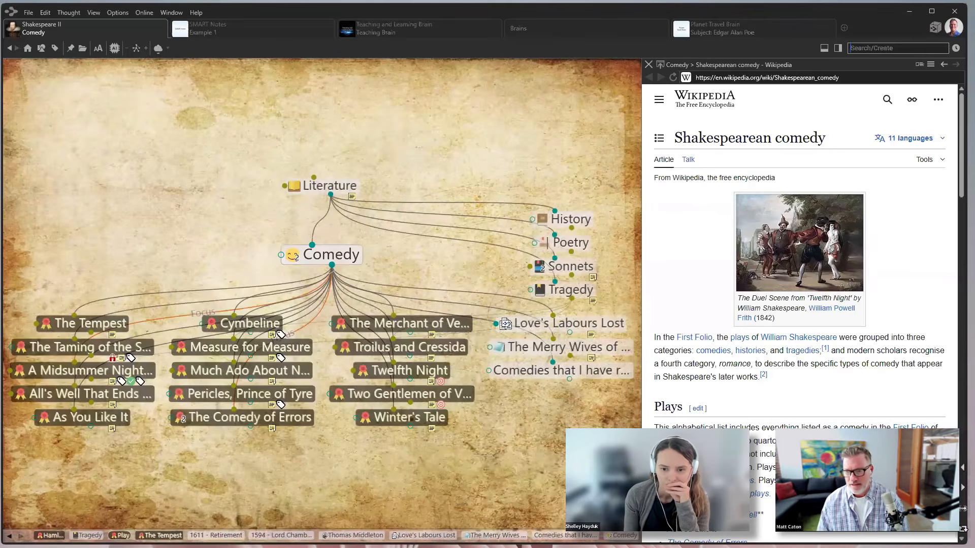
Step: Move Love's Labours Lost, Pericles, Much Ado About Nothing and Measure for Measure from Comedy to "Comedies that I have read", and review both thoughts
left_click(615, 374)
left_click_drag(534, 458, 230, 323)
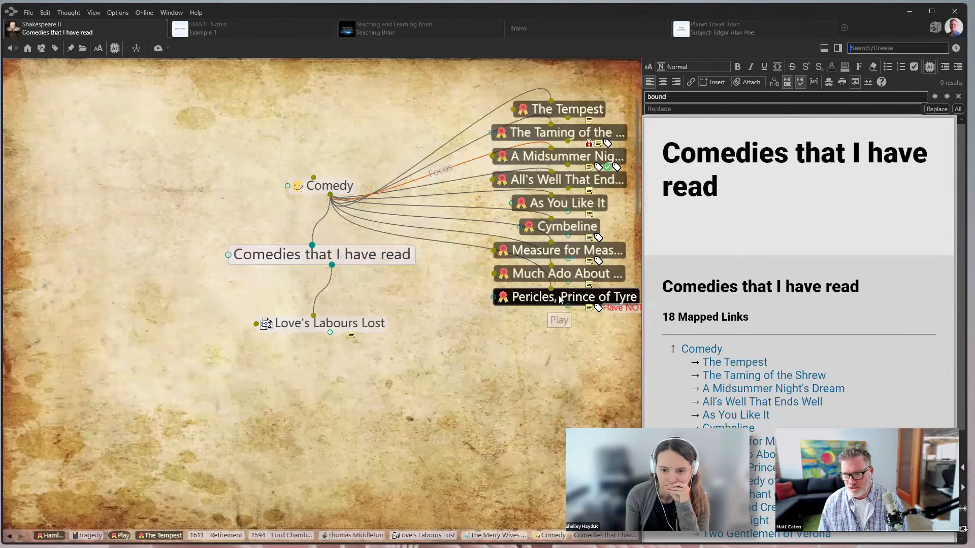
left_click_drag(562, 299, 229, 378)
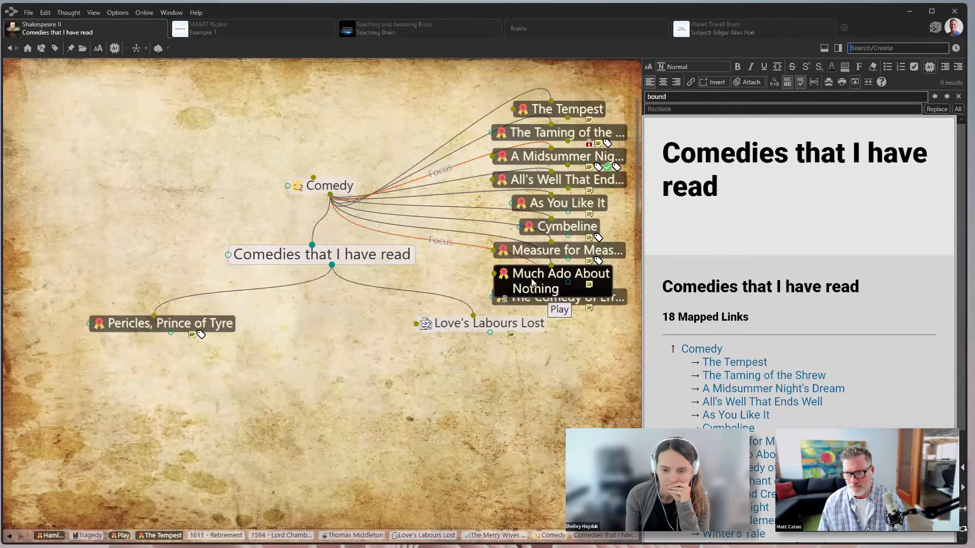
left_click_drag(538, 274, 253, 339)
left_click_drag(547, 253, 258, 323)
left_click(330, 188)
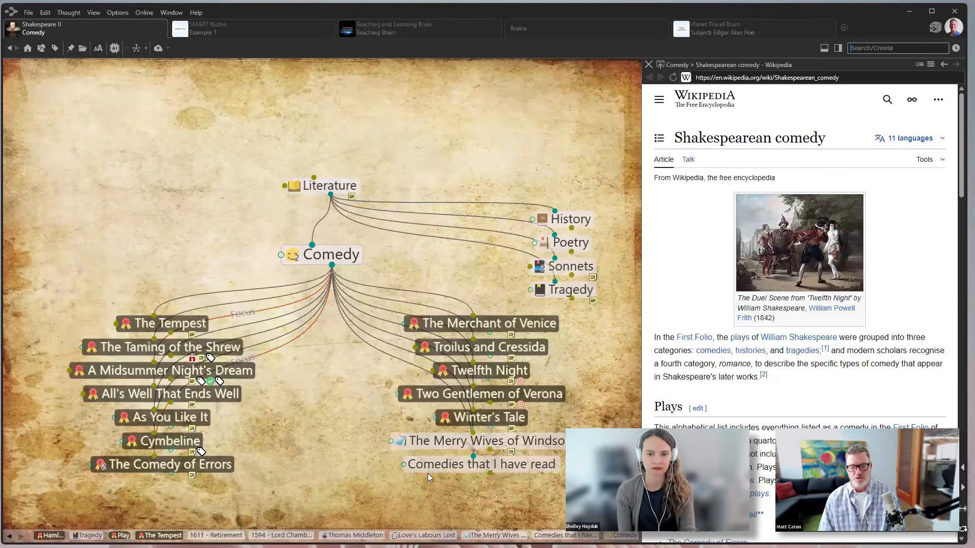
left_click(460, 471)
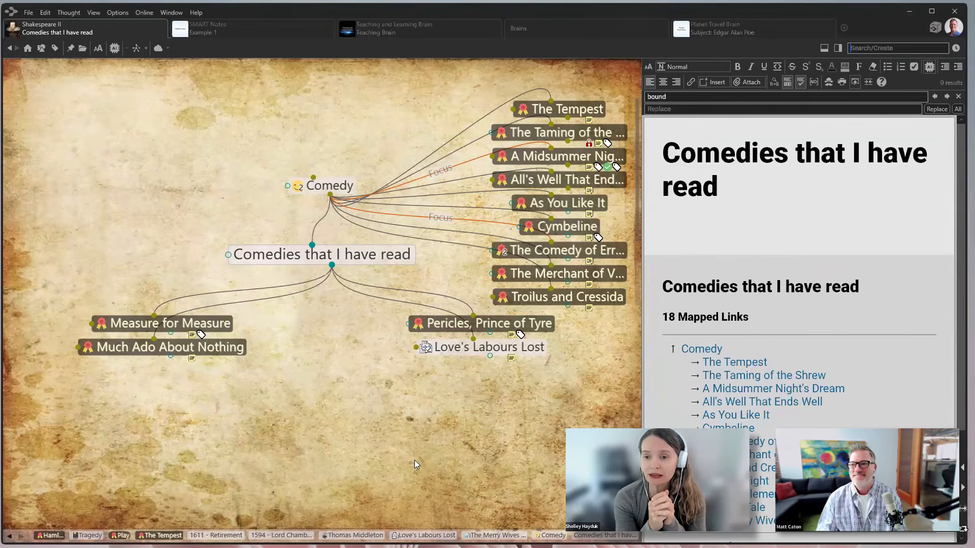
Step: Filter the brains list for "scou", open the Scout Research brain and go to its pinned New Client Procedure thought
left_click(545, 26)
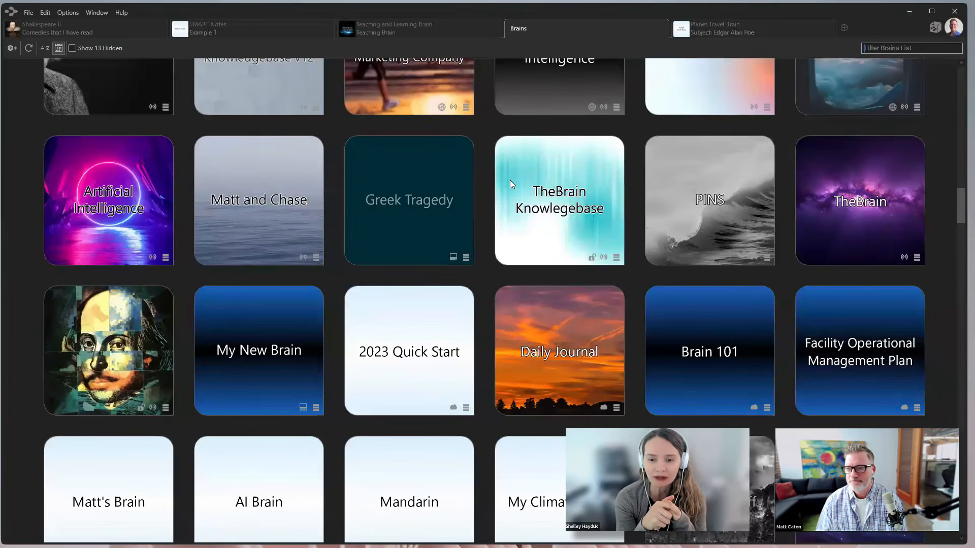
scroll(511, 178, "up", 12)
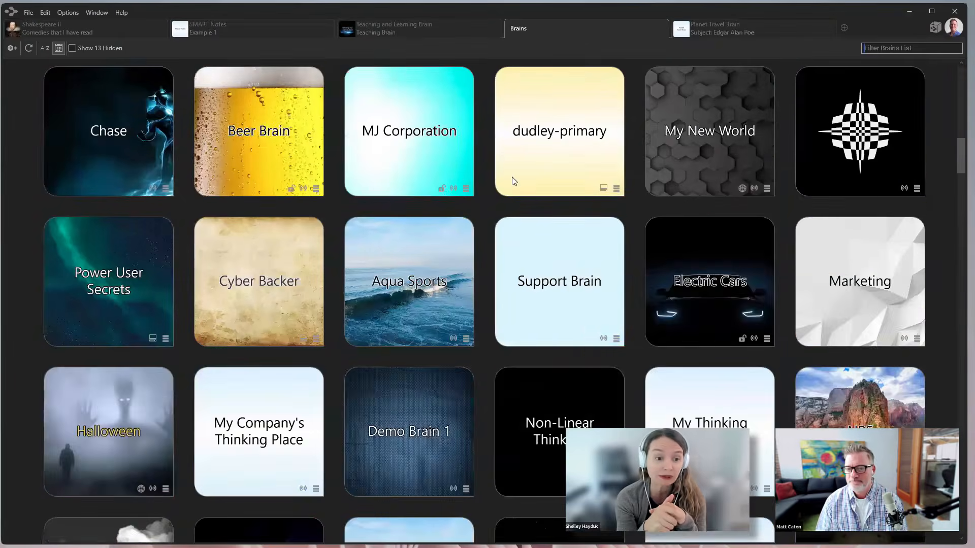
scroll(515, 181, "up", 10)
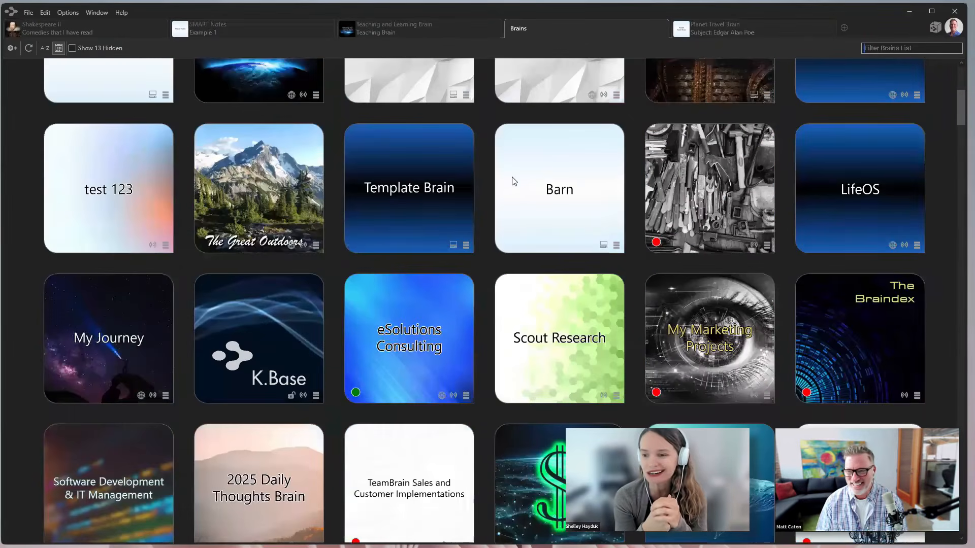
scroll(514, 180, "up", 7)
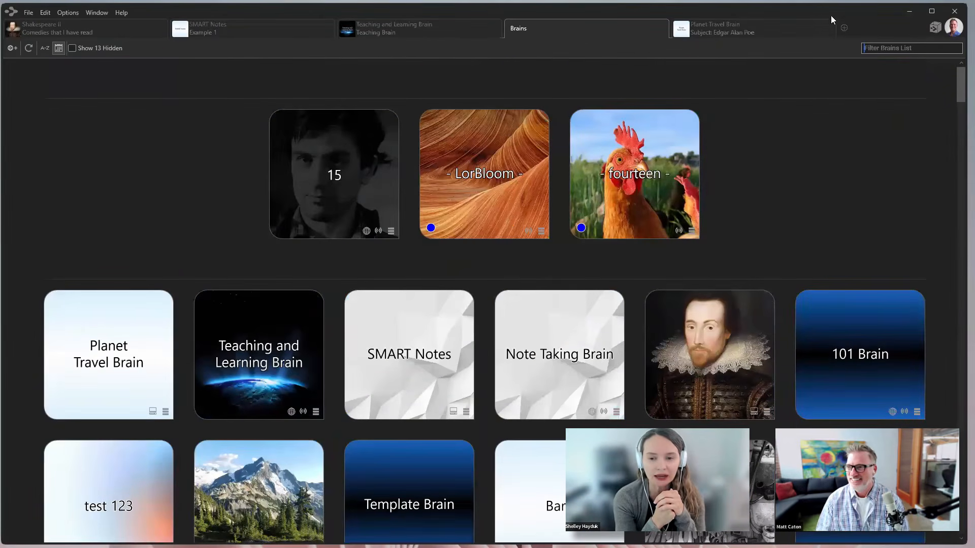
left_click(899, 49)
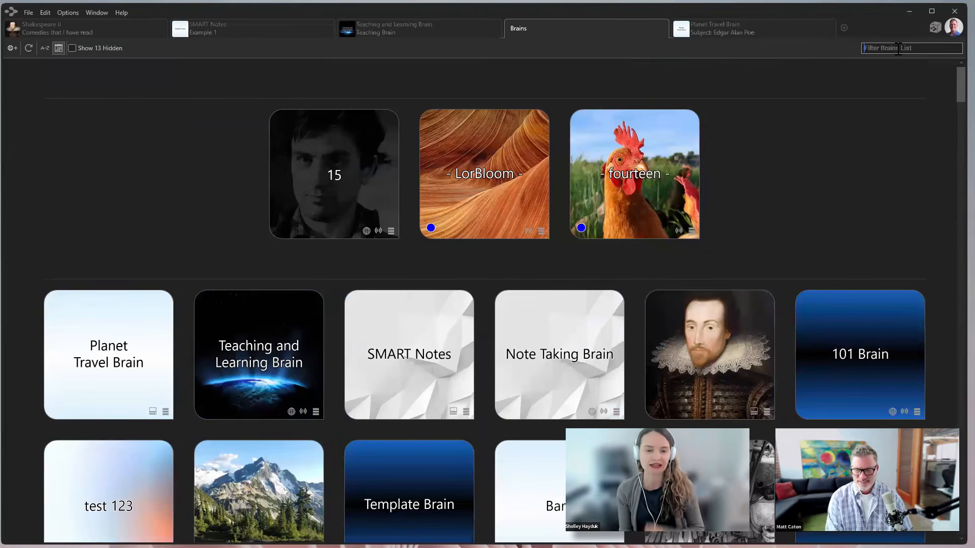
type("scou")
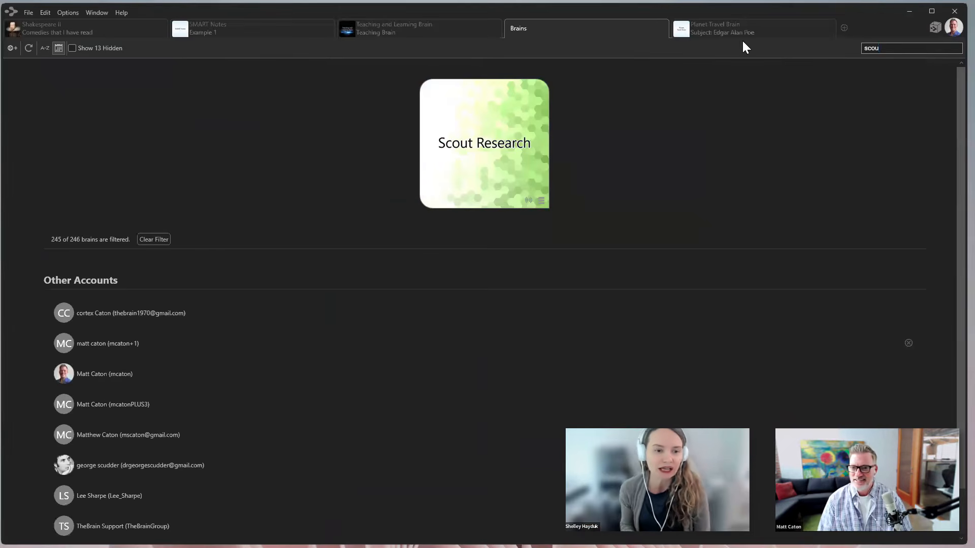
left_click(481, 147)
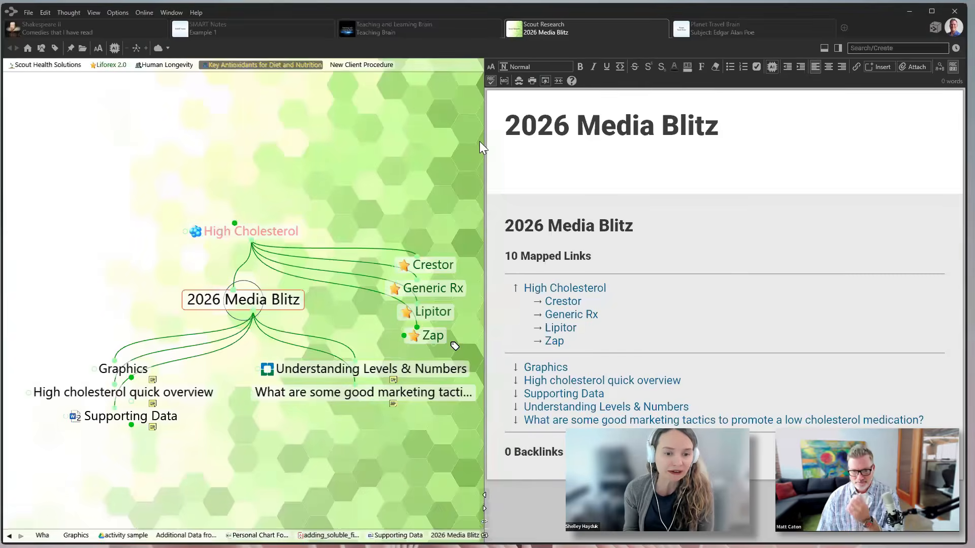
left_click(359, 65)
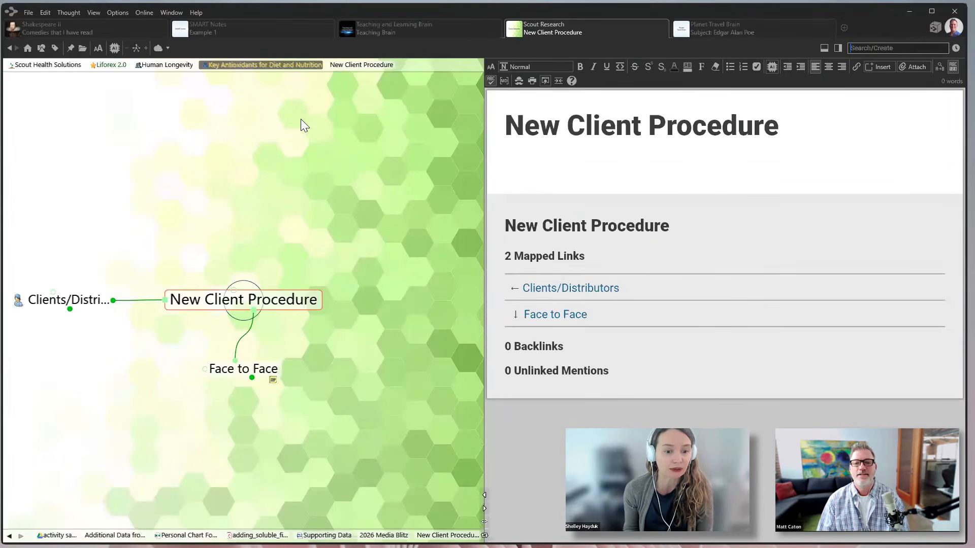
Step: In the Teaching and Learning Brain, find "1939 German invasion of Poland" and follow its links through Attack on Pearl Harbor to United States Enters World War II
left_click(405, 28)
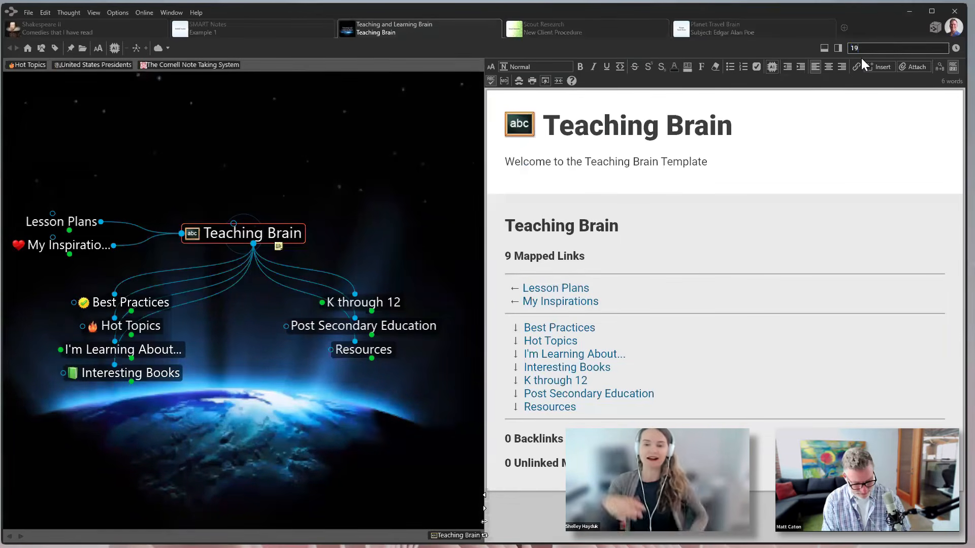
type("1939")
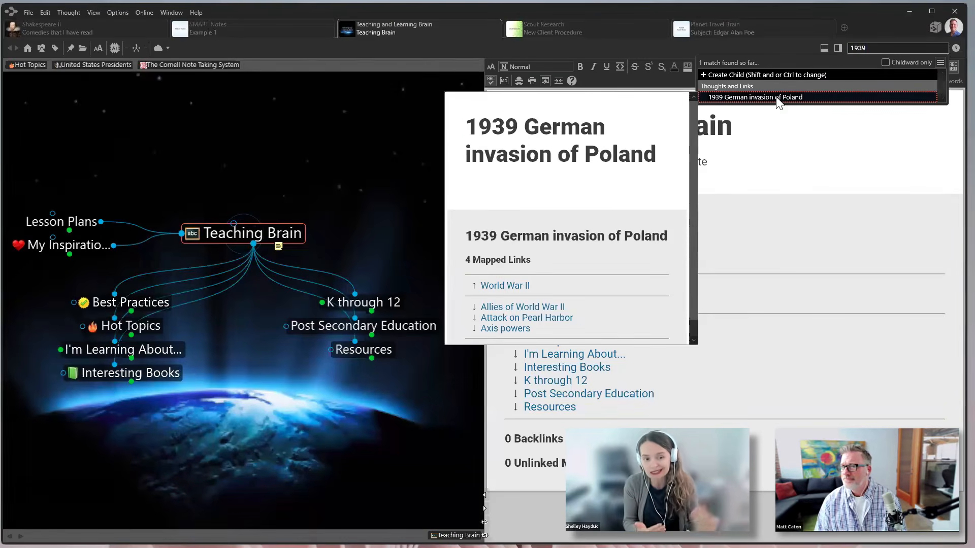
left_click(778, 97)
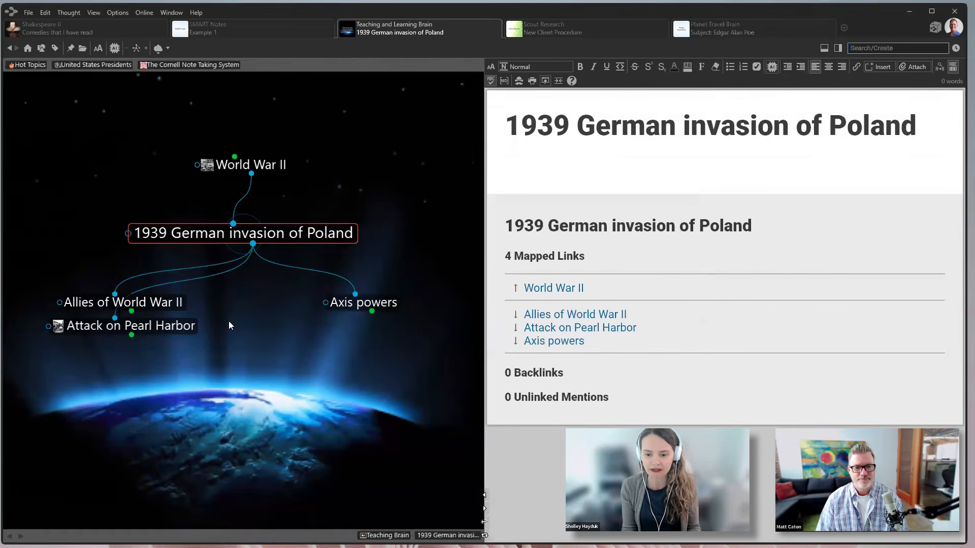
left_click(195, 328)
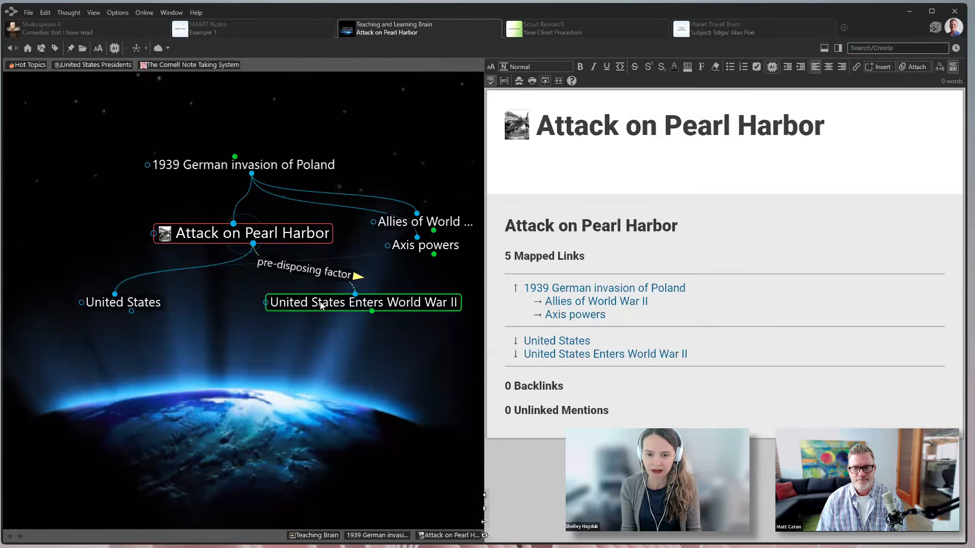
left_click(320, 305)
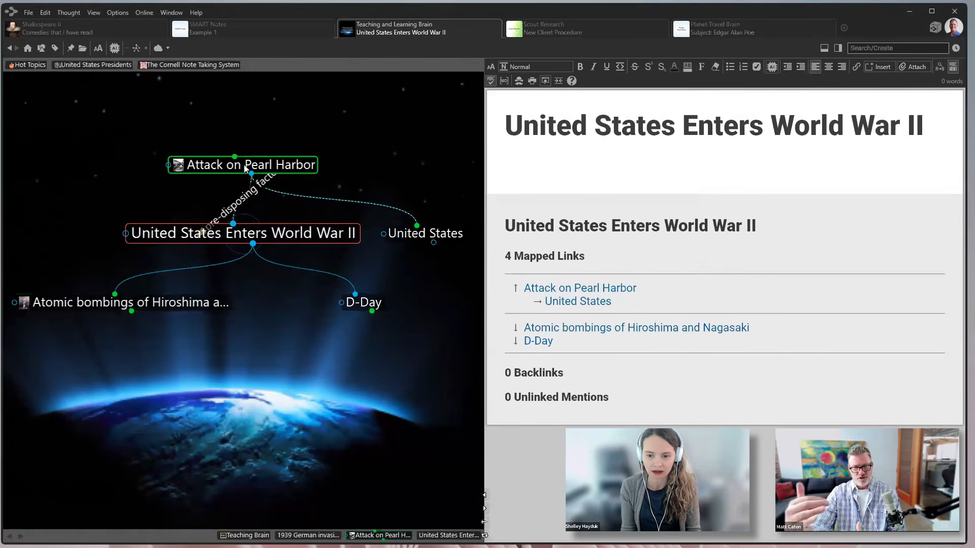
Step: In Scout Research, follow New Client Procedure through Face to Face, Success?, Finesse, 2 Month Check In, Send Client Non Disclosure and Contract to Disputes?
left_click(597, 30)
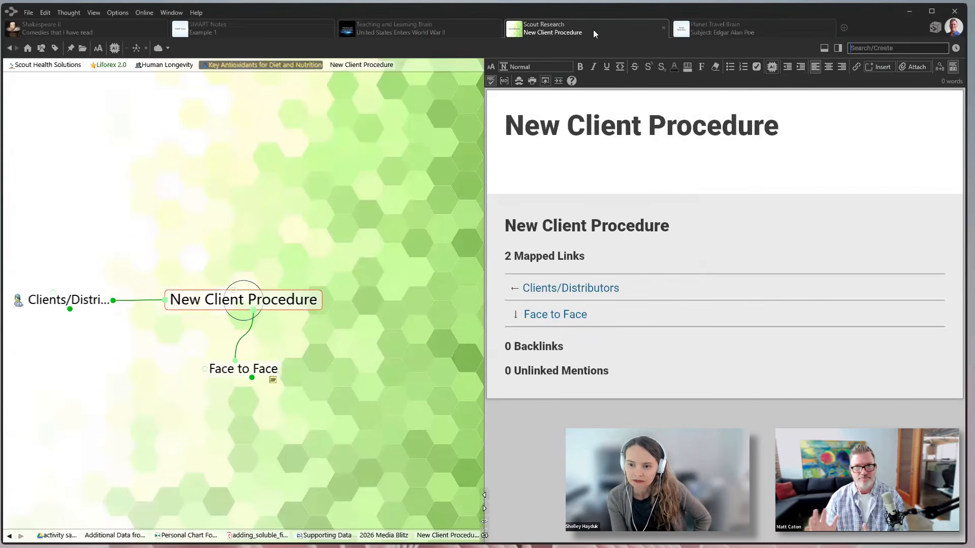
left_click(246, 368)
left_click(256, 369)
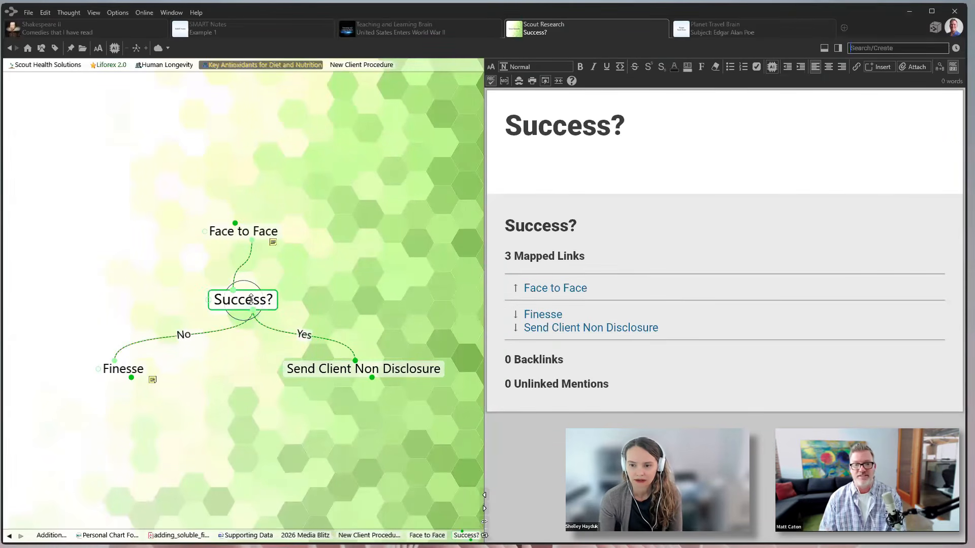
left_click(135, 369)
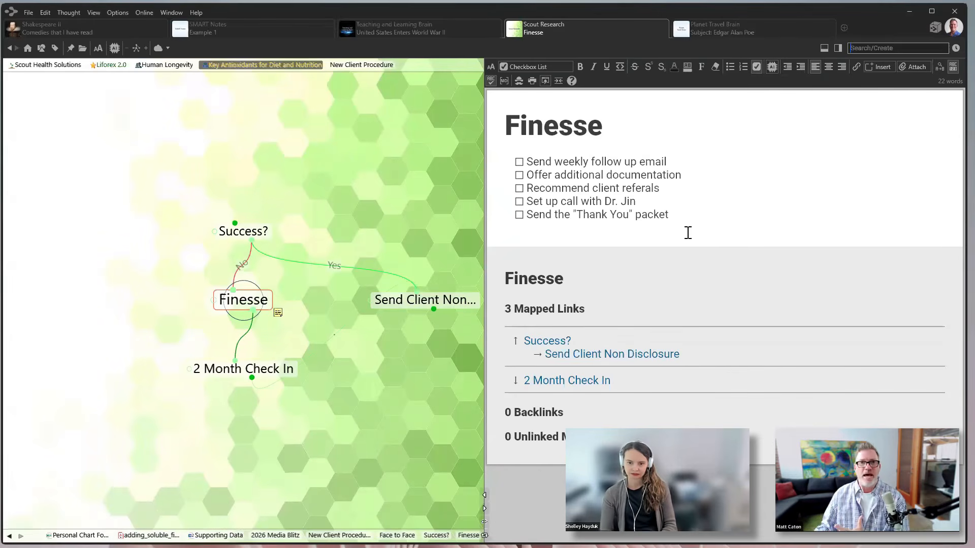
left_click(267, 371)
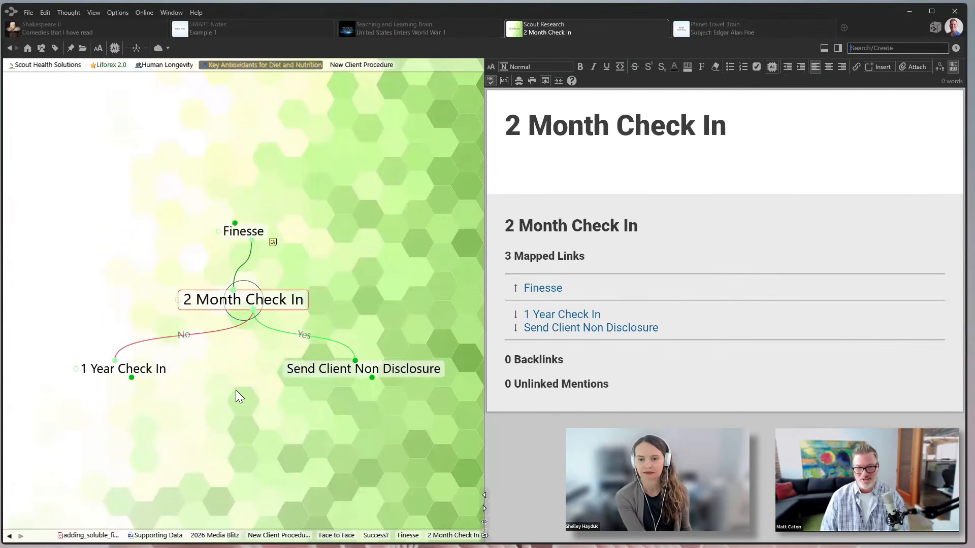
left_click(367, 364)
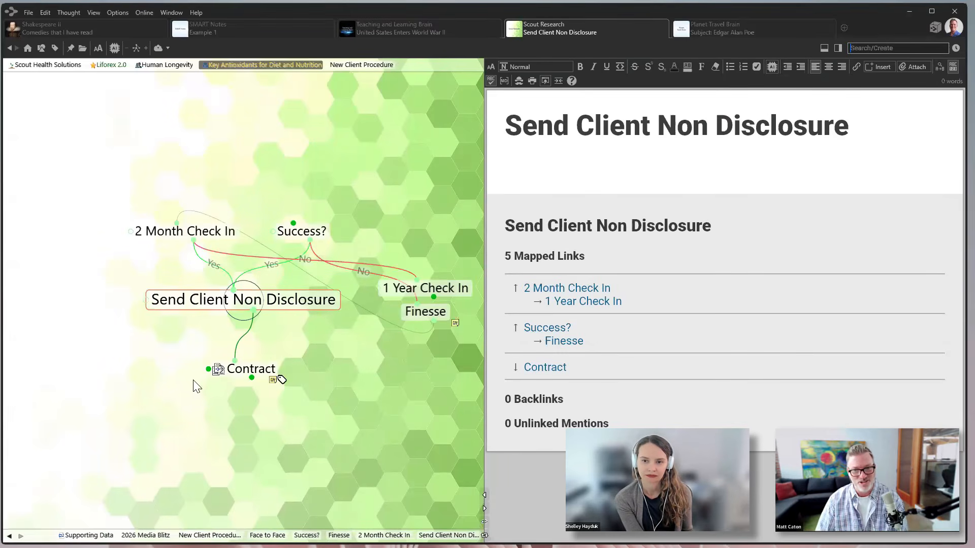
left_click(261, 373)
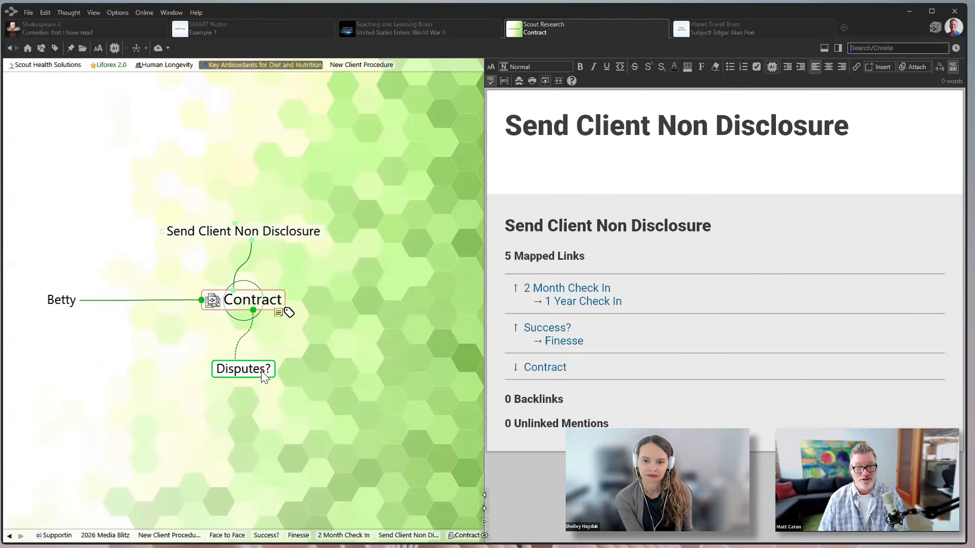
left_click(261, 372)
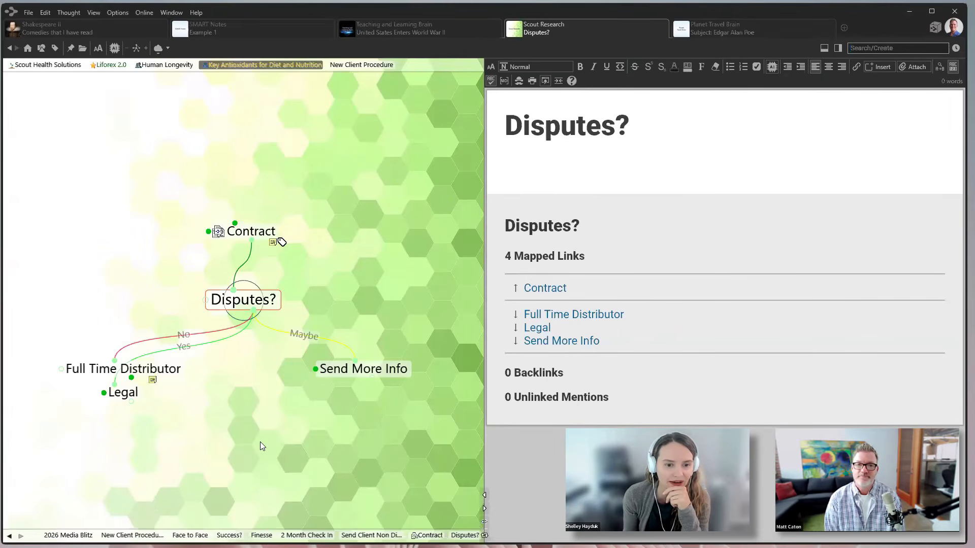
Step: Return to the Shakespeare II brain, search for "son" and open the Sonnets thought
left_click(104, 31)
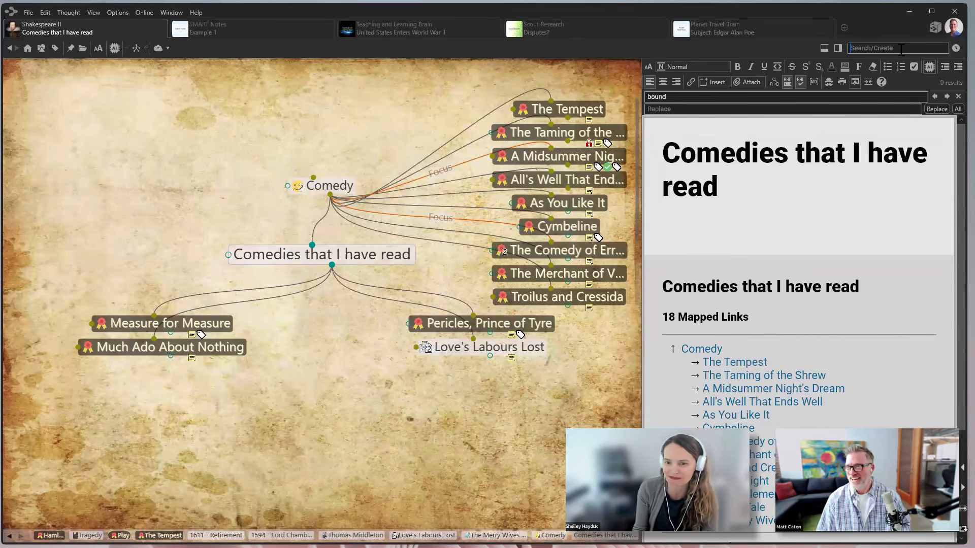
type("so")
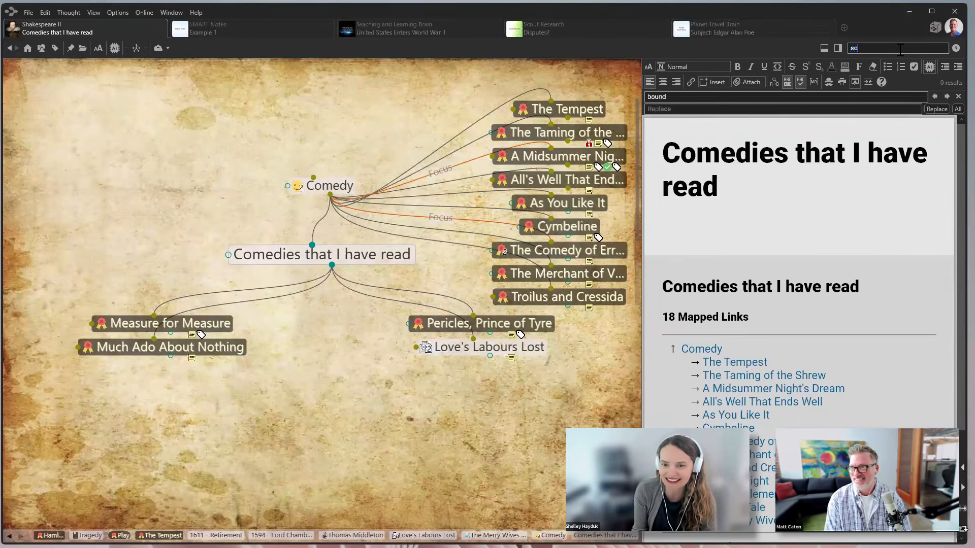
type("n")
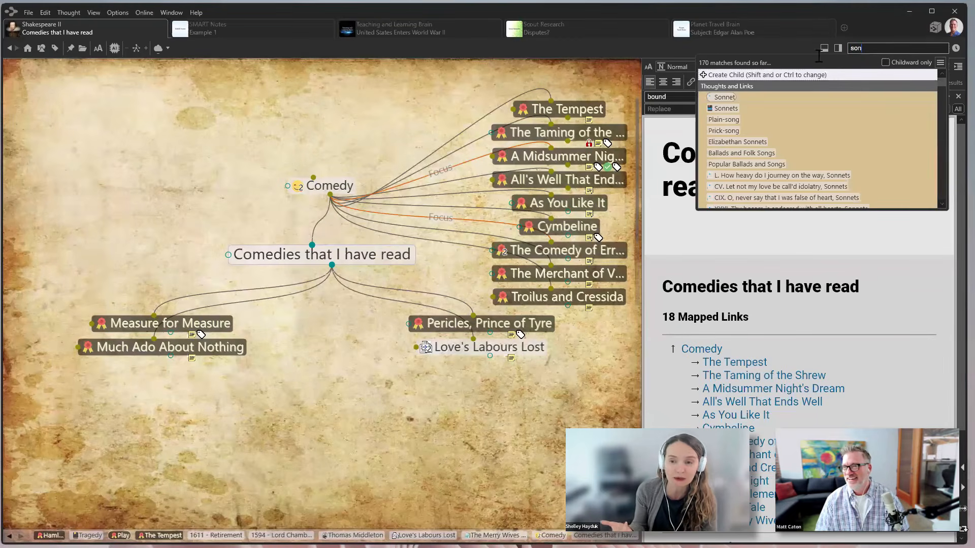
left_click(726, 108)
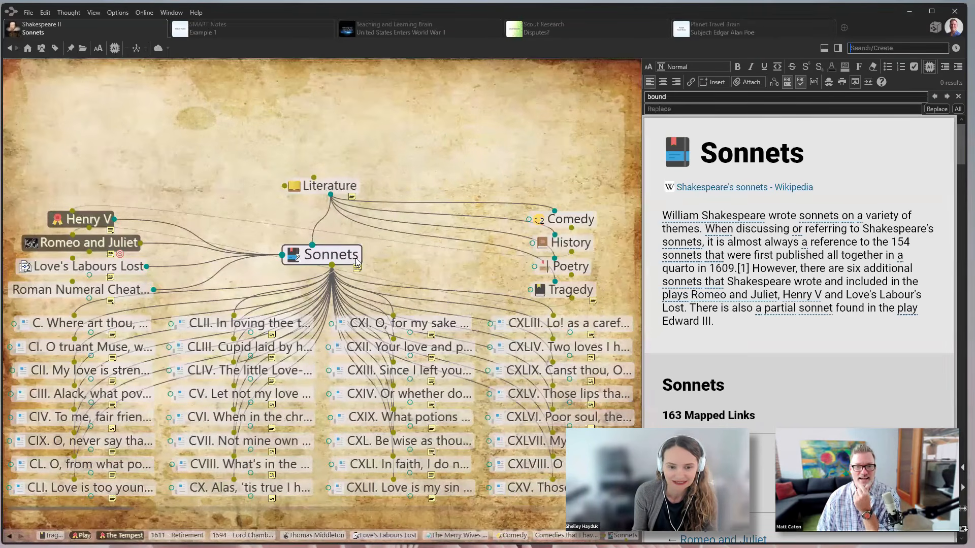
Step: Search for "brain" and open the sonnet "CXXII. Thy gift, thy tables, are within my brain"
left_click(881, 48)
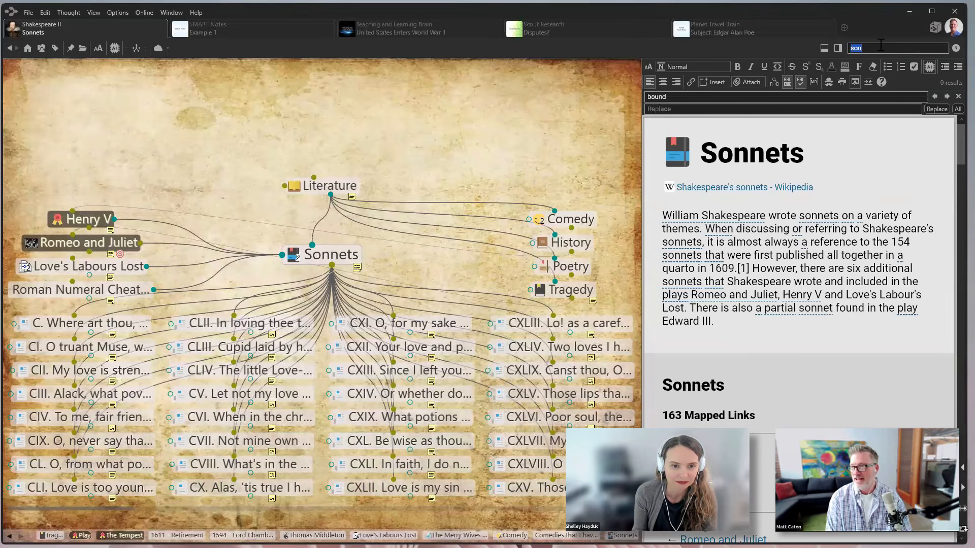
type("brain")
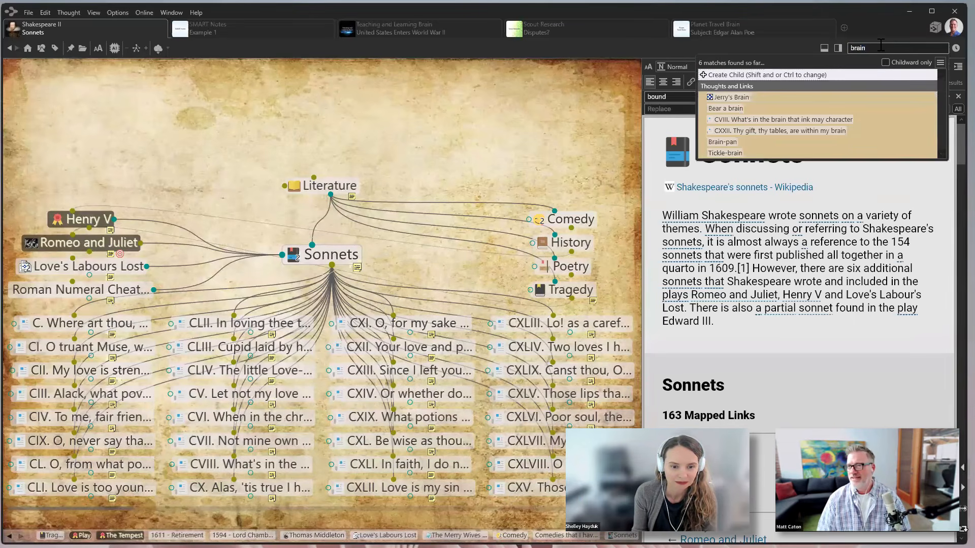
mouse_move(775, 120)
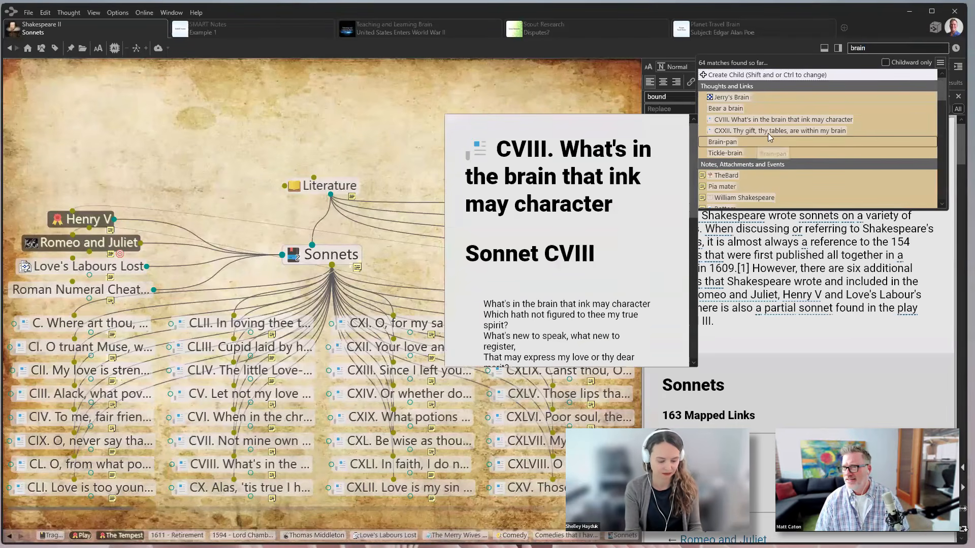
left_click(773, 130)
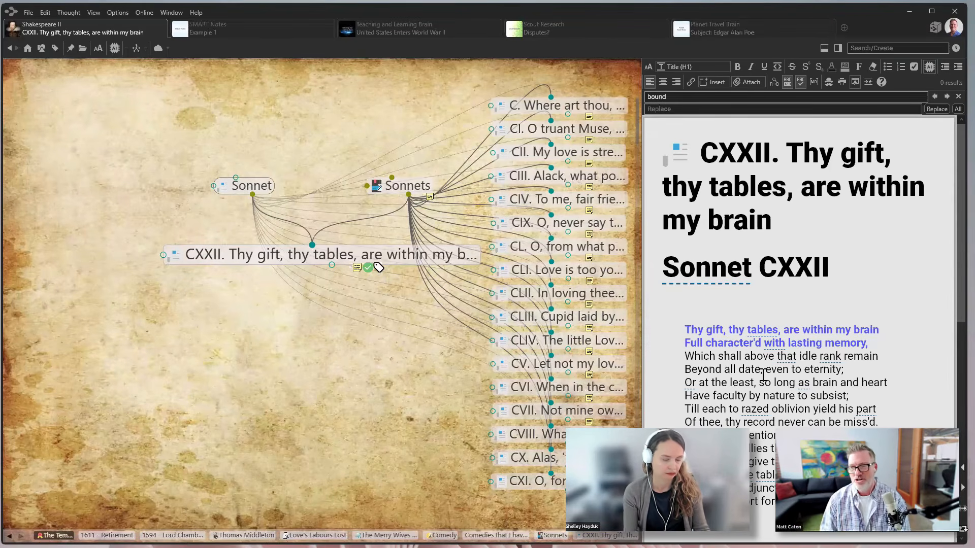
key("Escape")
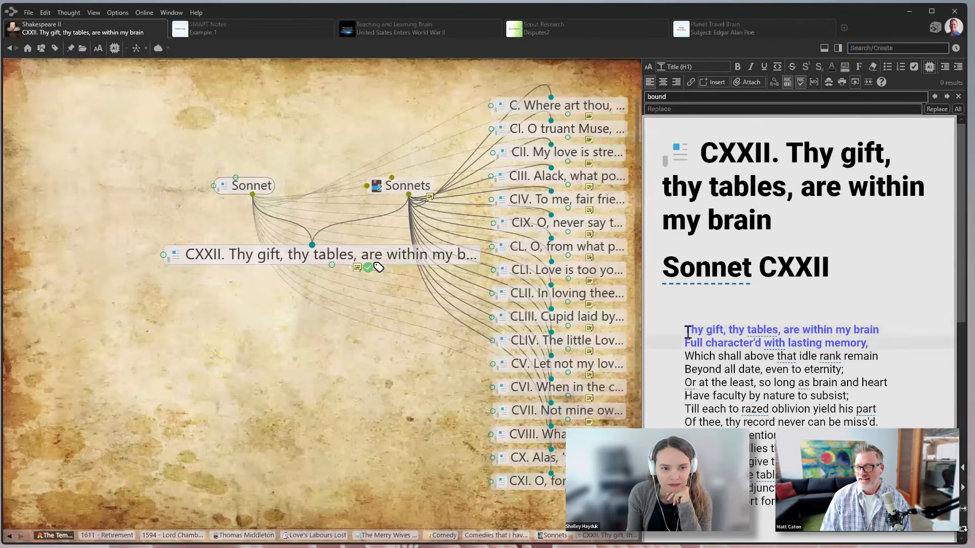
Step: Copy the full verse of Sonnet CXXII from its note, from "Thy gift" through "forgetfulness in me."
left_click_drag(686, 331, 762, 503)
key("ctrl+c")
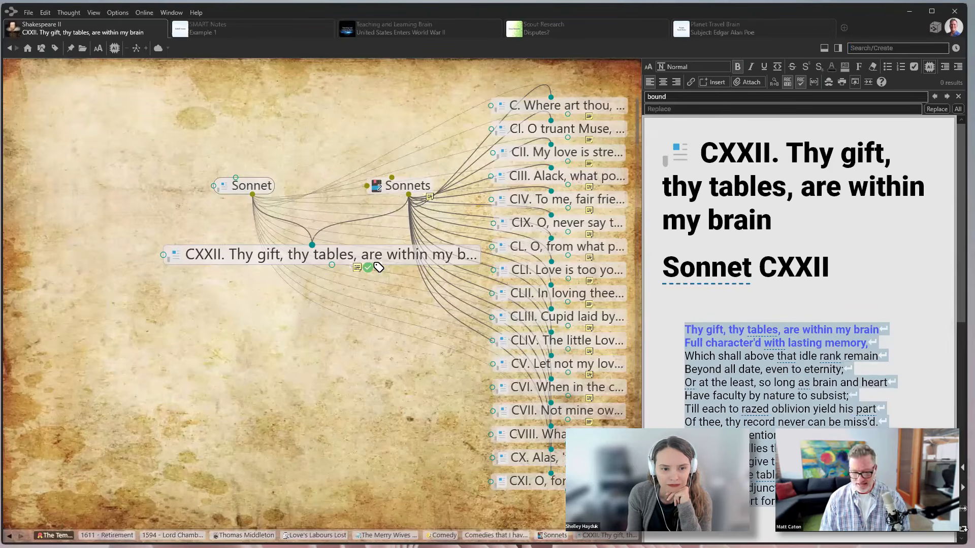
scroll(799, 274, "down", 5)
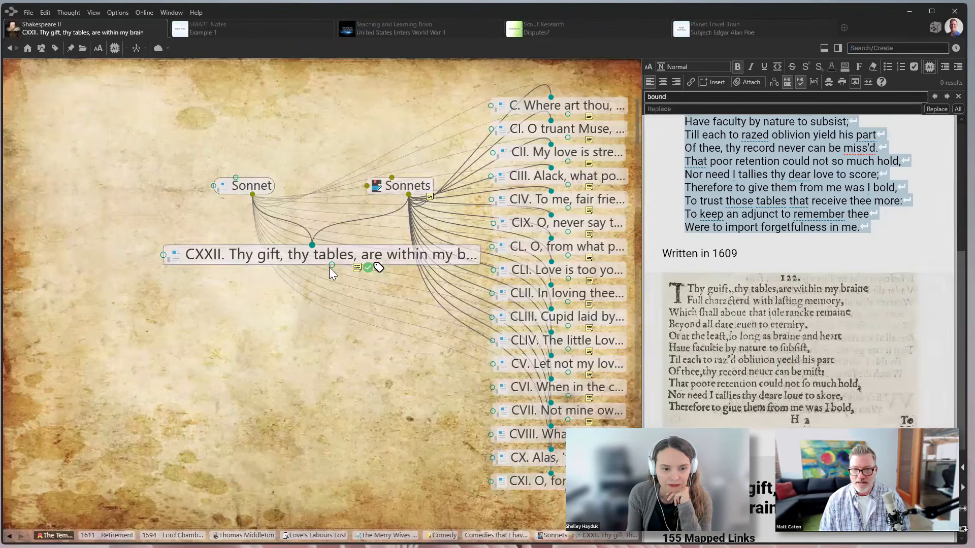
Step: Create a child thought "My rewrite" under sonnet CXXII and paste the copied verse into its note
left_click_drag(331, 264, 320, 327)
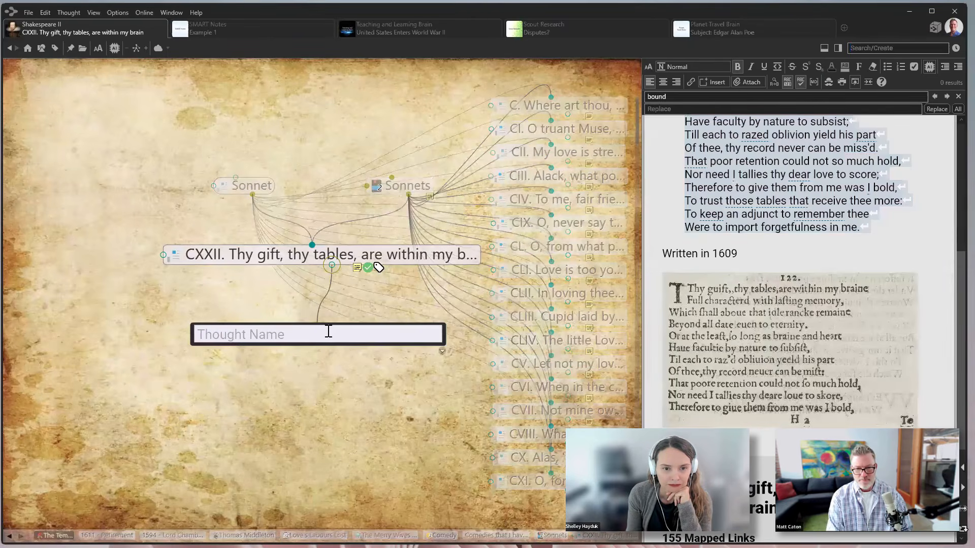
type("My re")
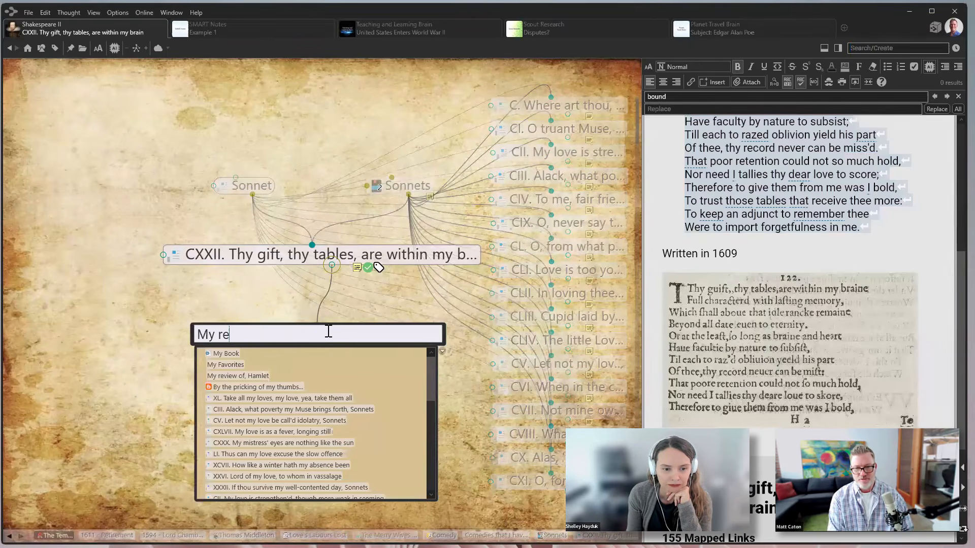
type("wiite")
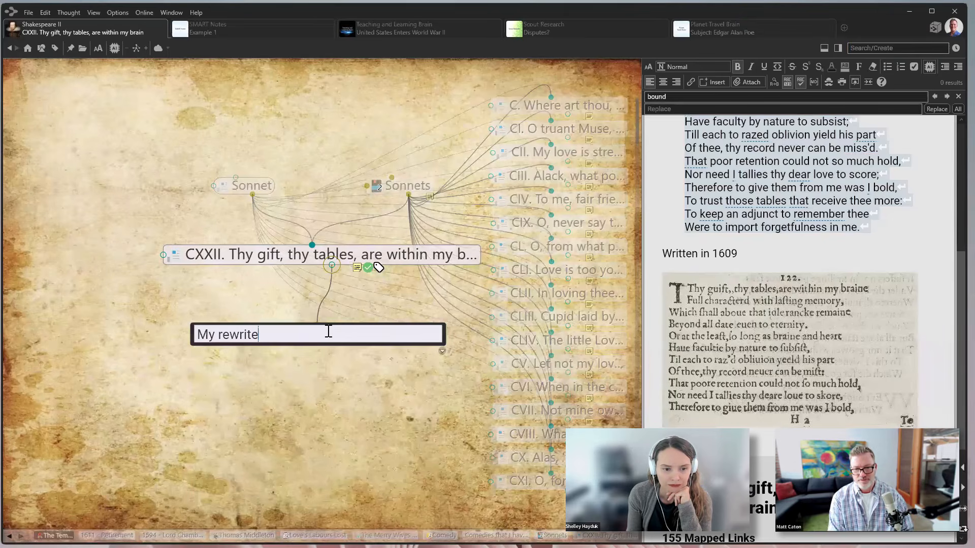
key("Return")
left_click(325, 324)
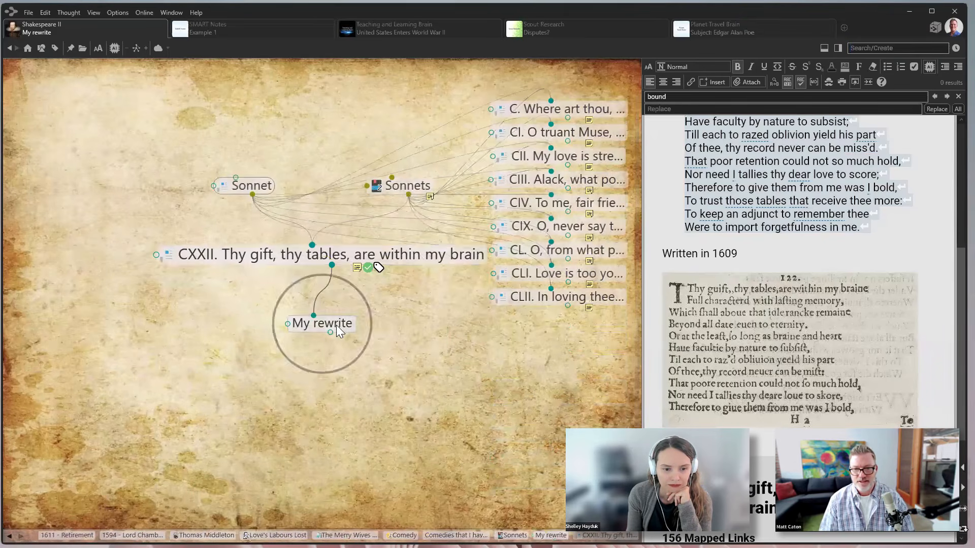
left_click(734, 197)
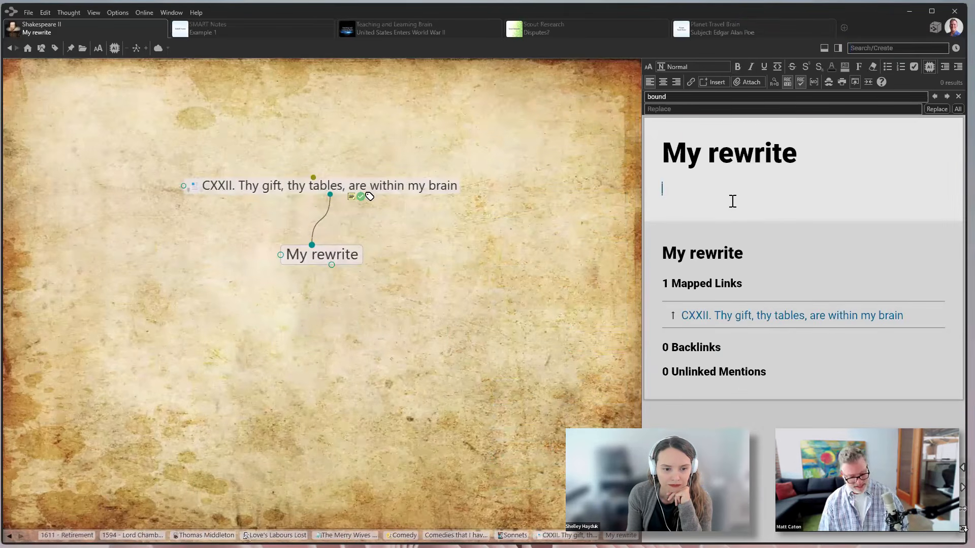
key("ctrl+v")
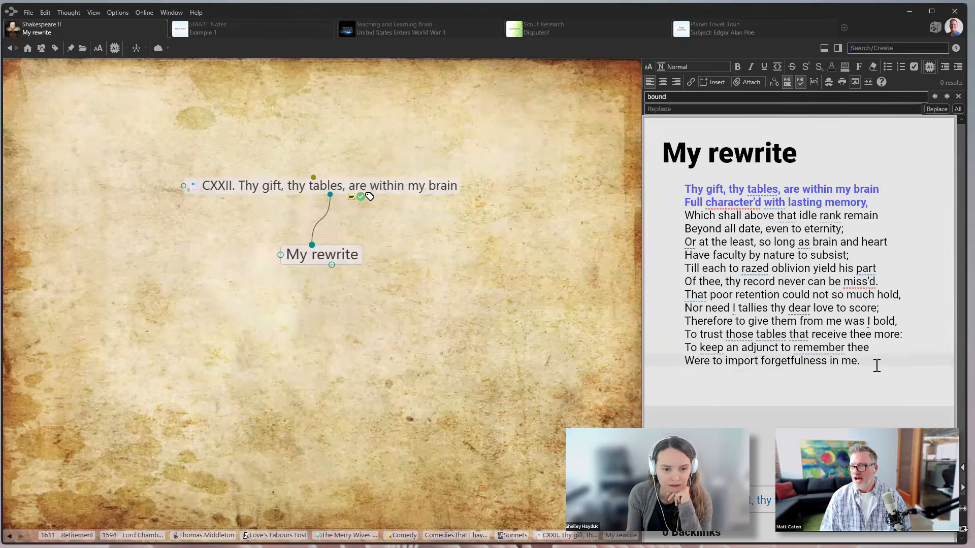
Step: Generate an AI summary of the whole verse in the "My rewrite" note
left_click_drag(877, 364, 666, 178)
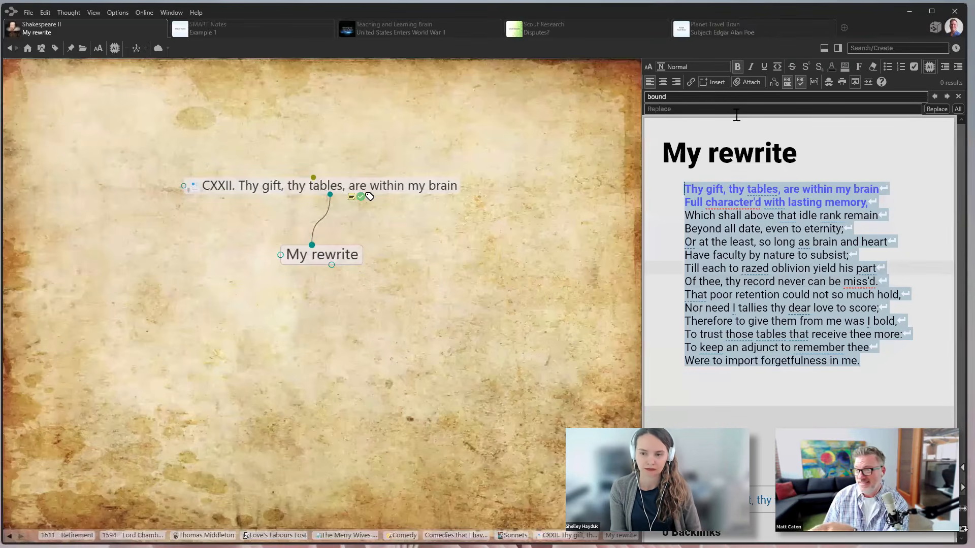
left_click(928, 68)
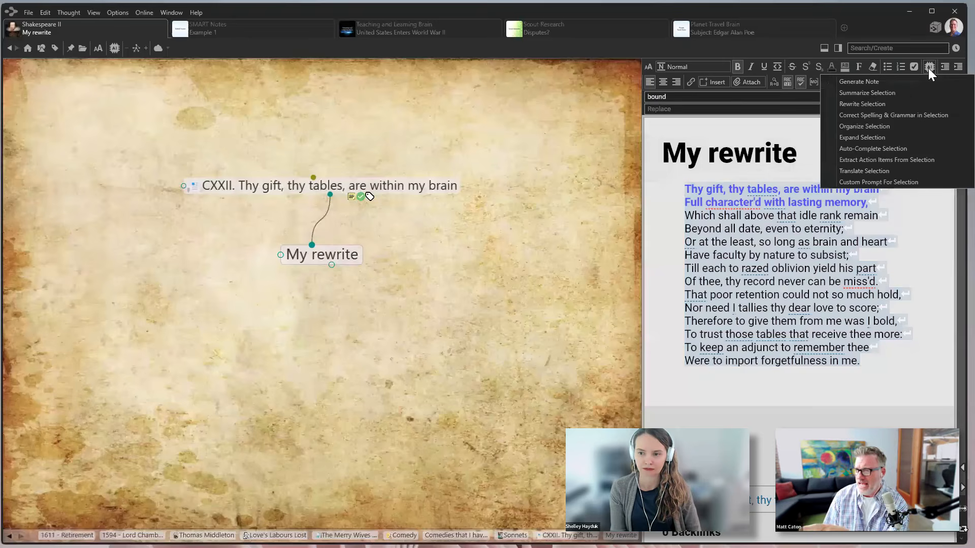
left_click(876, 93)
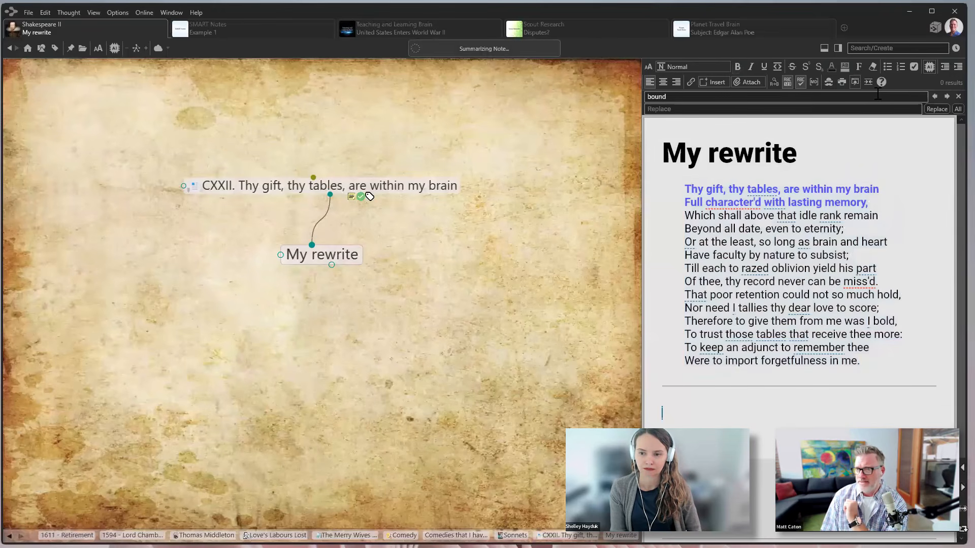
scroll(873, 149, "down", 3)
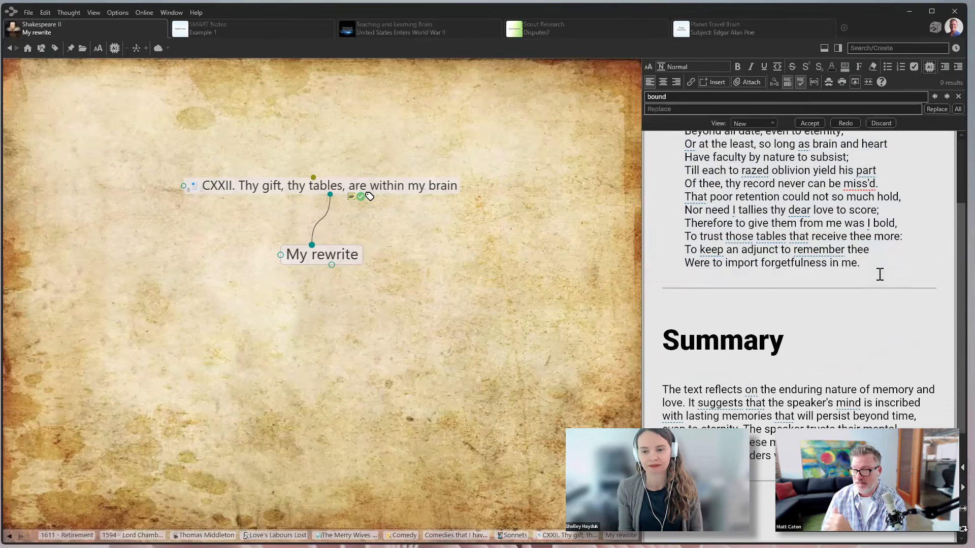
left_click_drag(880, 274, 775, 157)
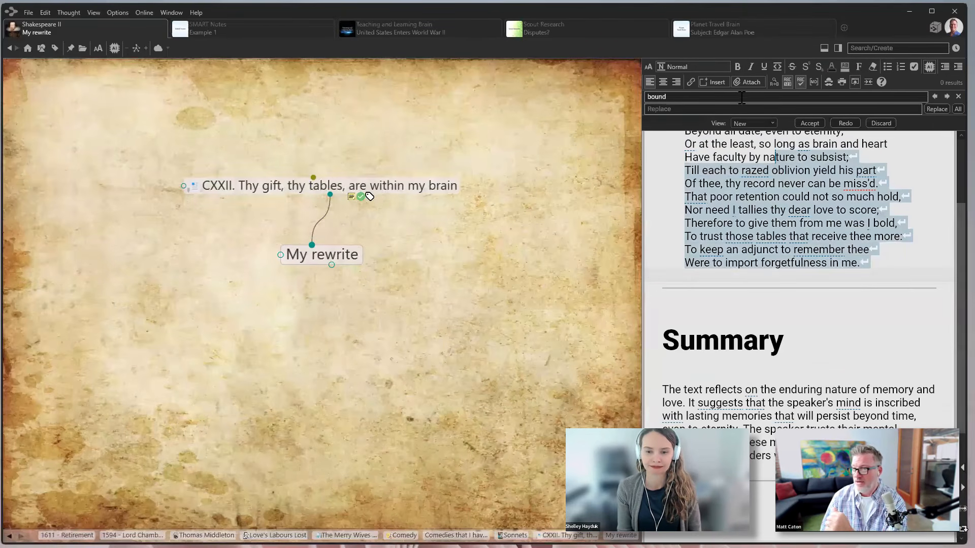
left_click_drag(742, 97, 683, 204)
left_click_drag(789, 178, 918, 58)
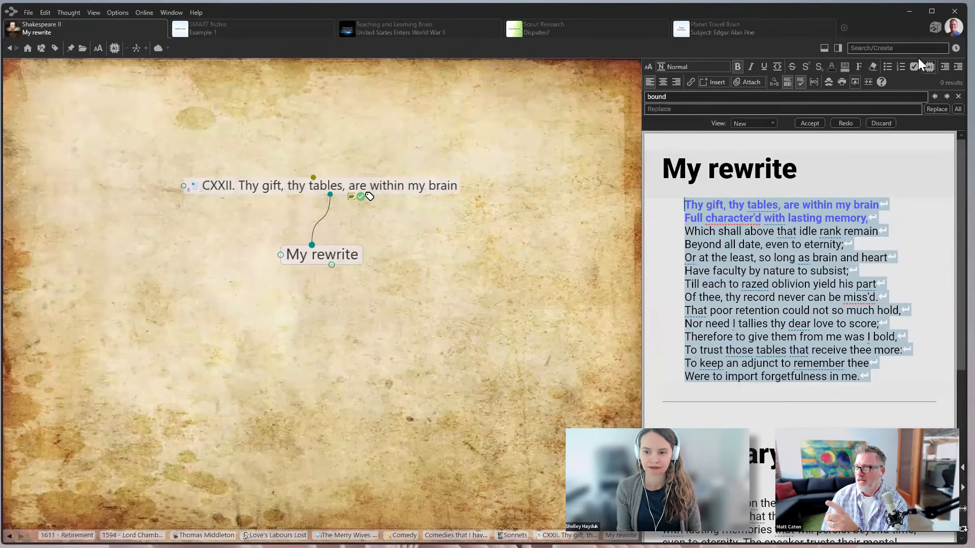
left_click(928, 67)
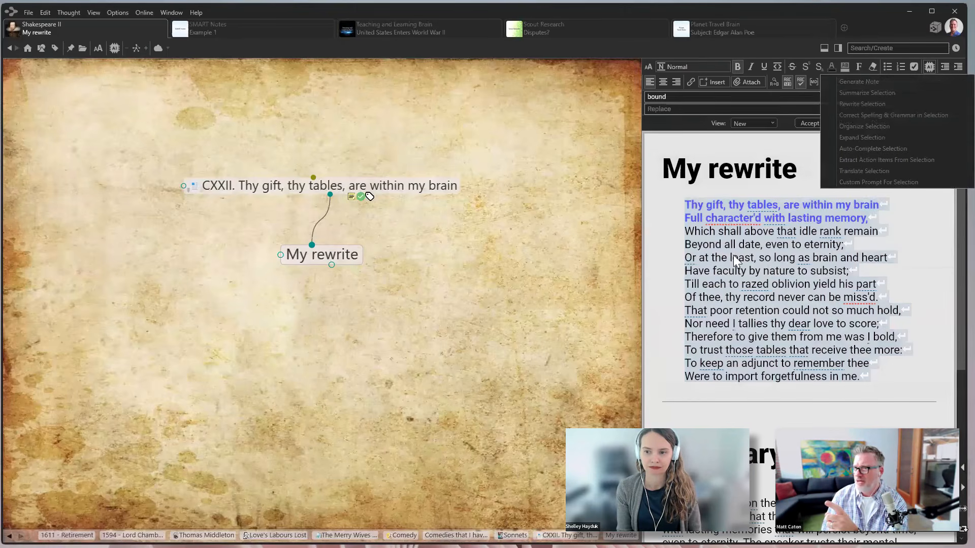
left_click(759, 239)
left_click_drag(660, 390, 662, 198)
Step: Accept the generated summary into the "My rewrite" note and look it over
left_click(811, 124)
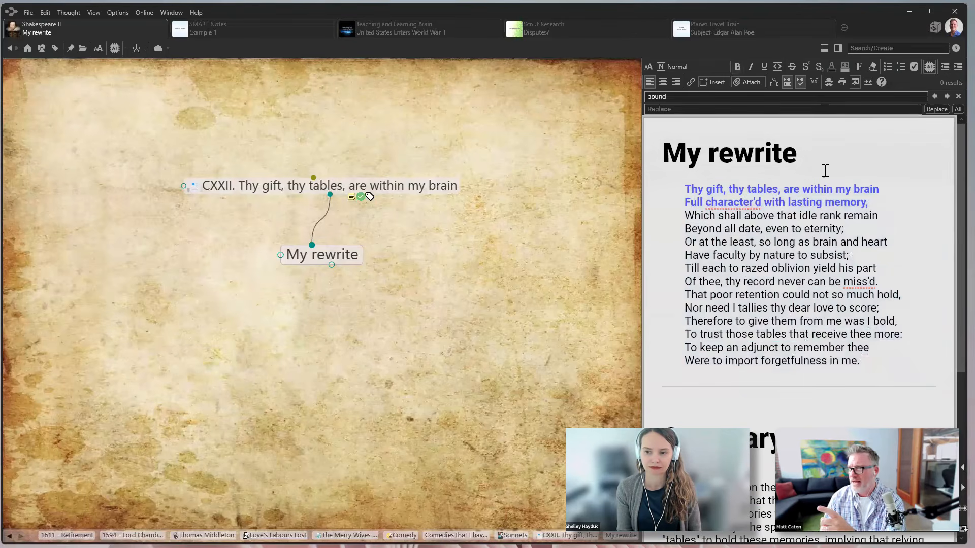
scroll(818, 386, "down", 3)
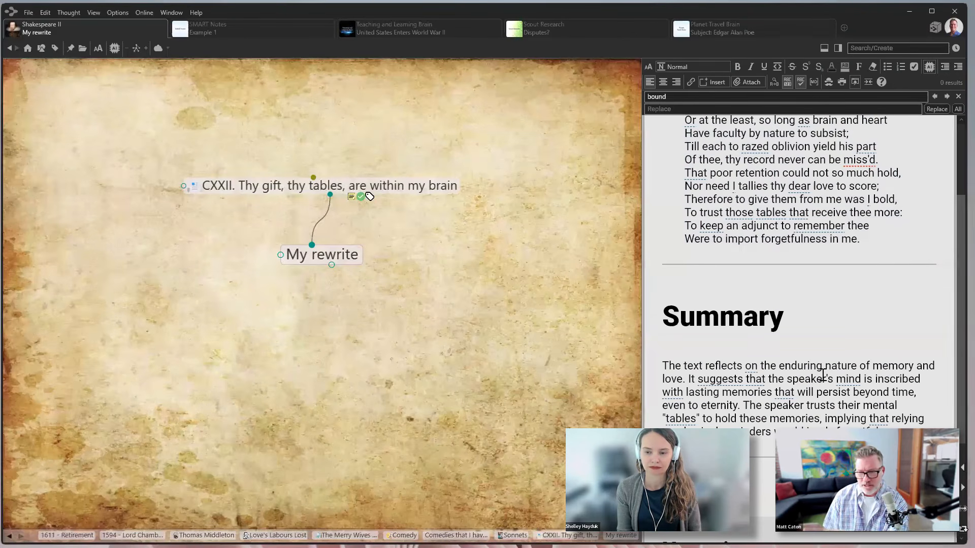
scroll(825, 372, "up", 3)
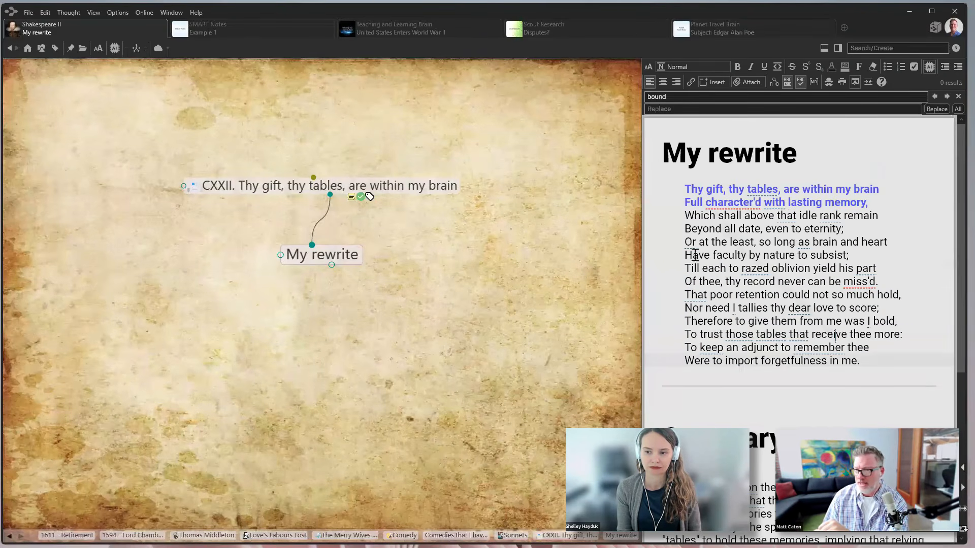
Step: Have the AI rewrite the full verse using the style "rewrite in just 4 lines in modern conversation" and accept the result
left_click_drag(860, 361, 677, 187)
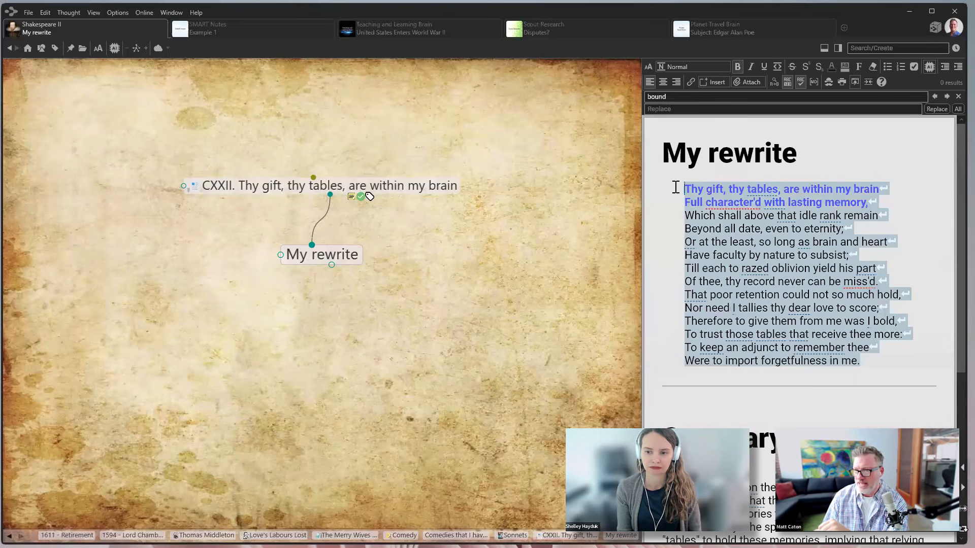
left_click(929, 68)
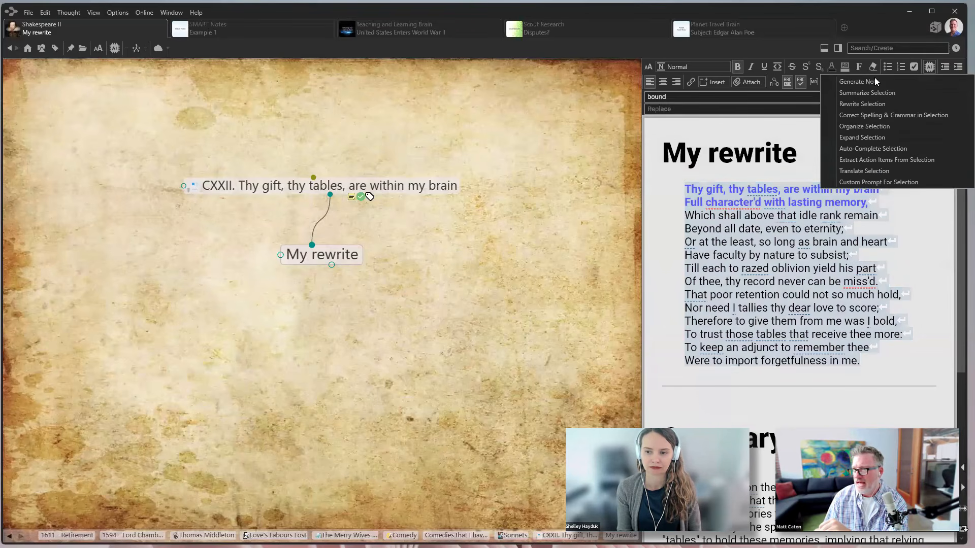
left_click(873, 104)
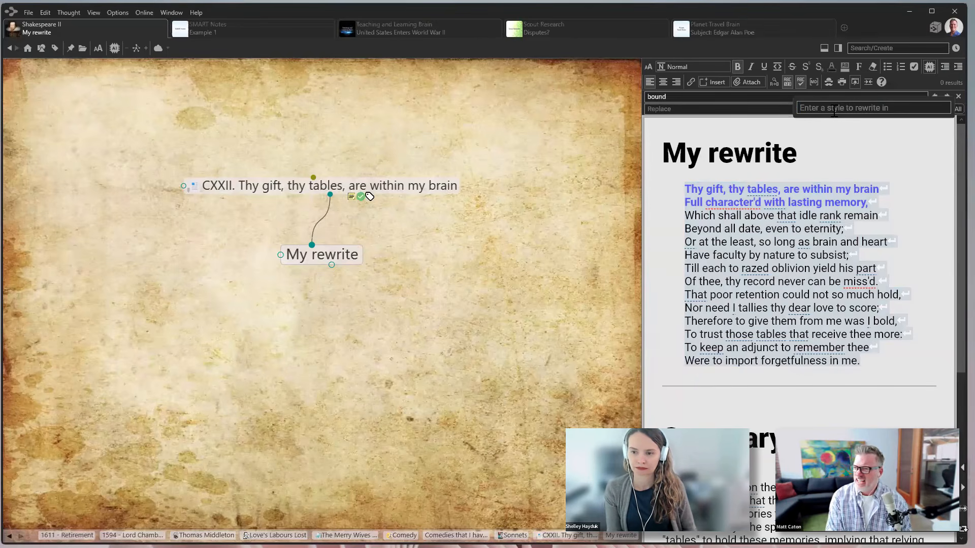
type("in")
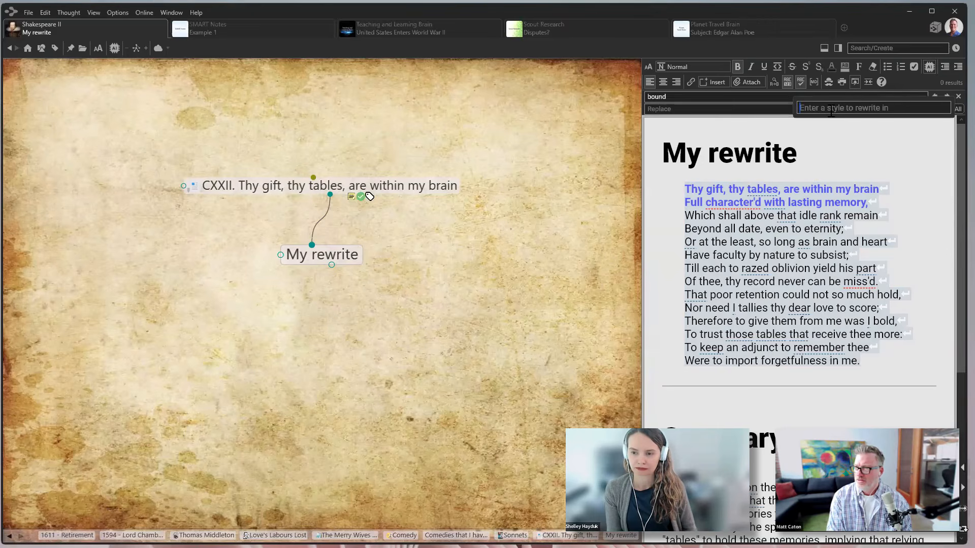
type("rewrite")
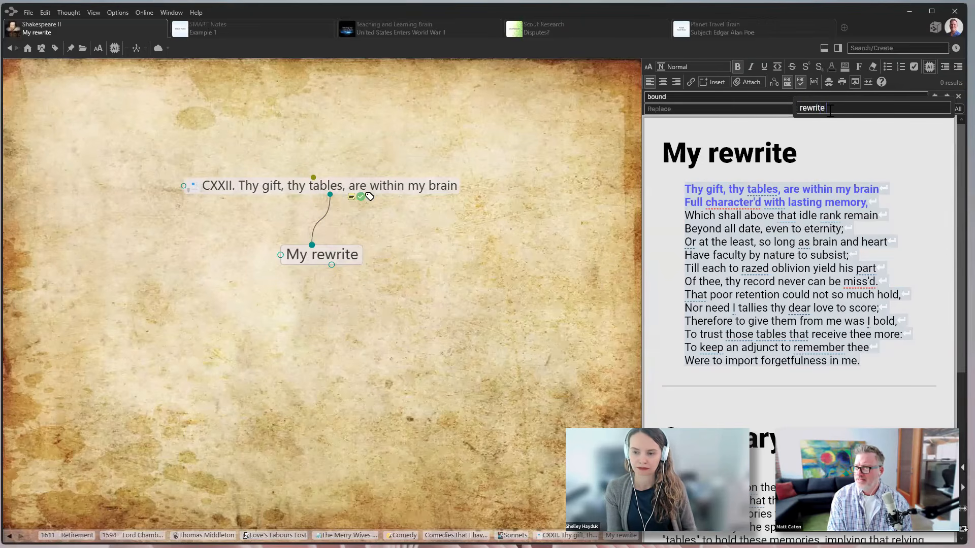
type(" in just")
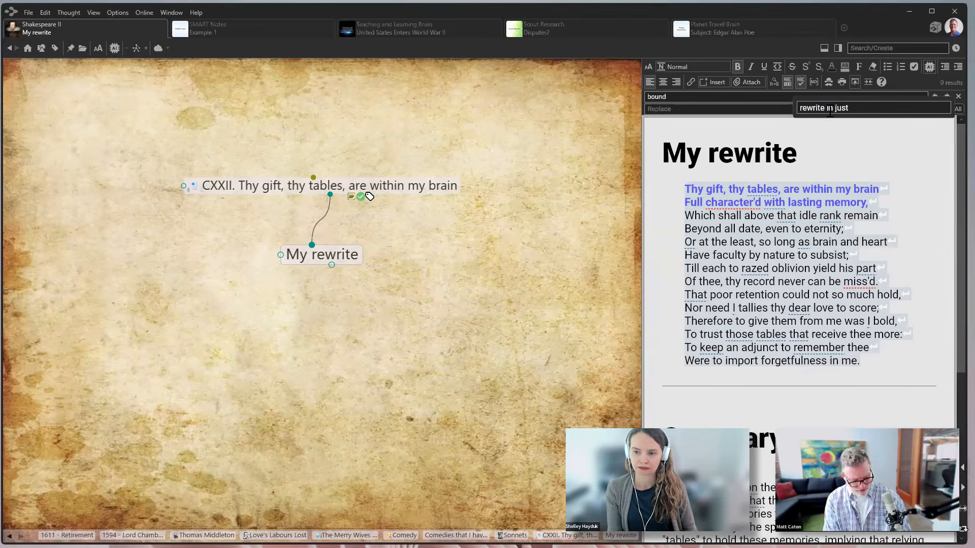
type(" 4 linn")
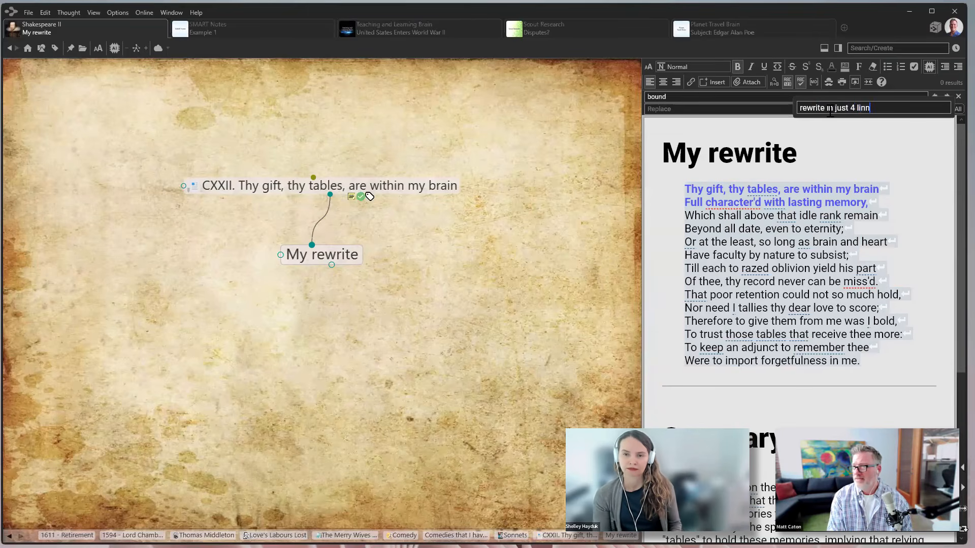
key("BackSpace")
type("es in modern co")
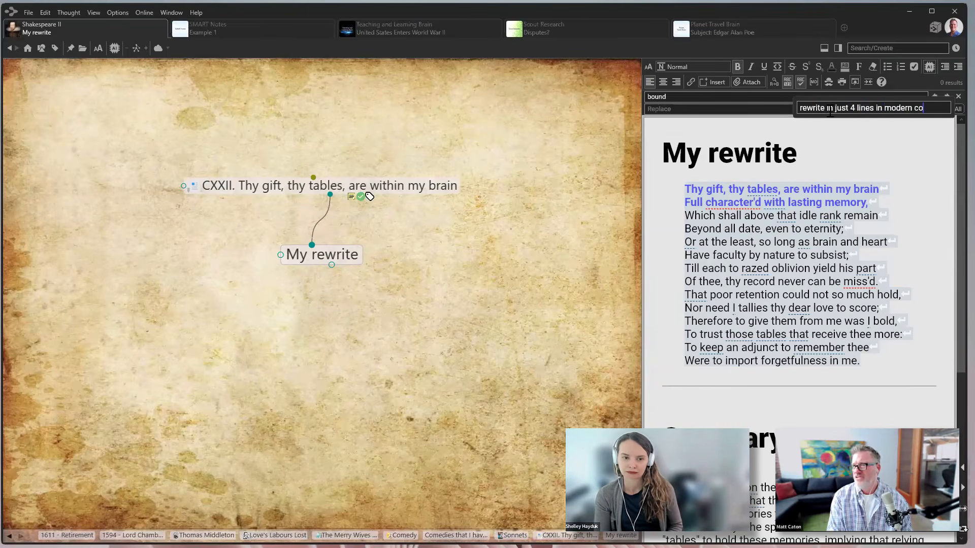
type("nversation")
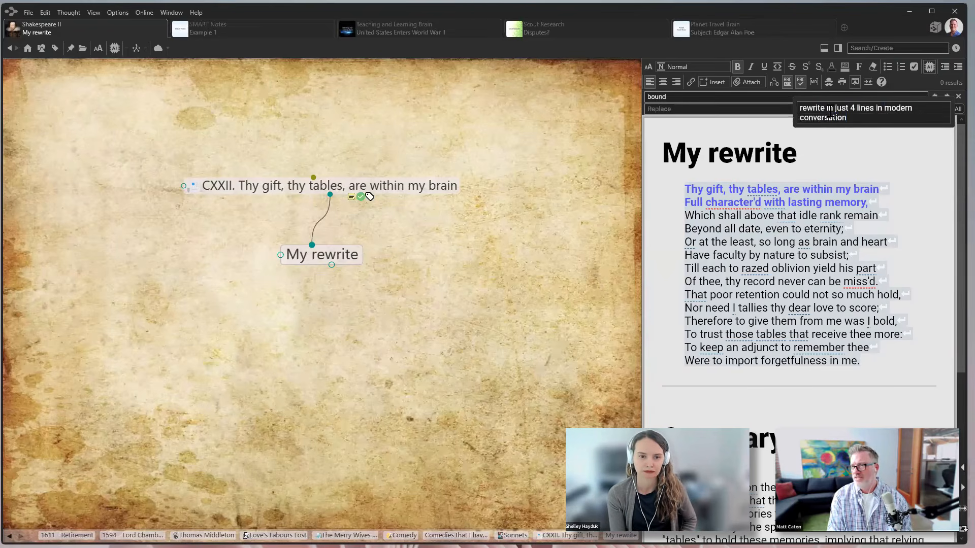
key("Return")
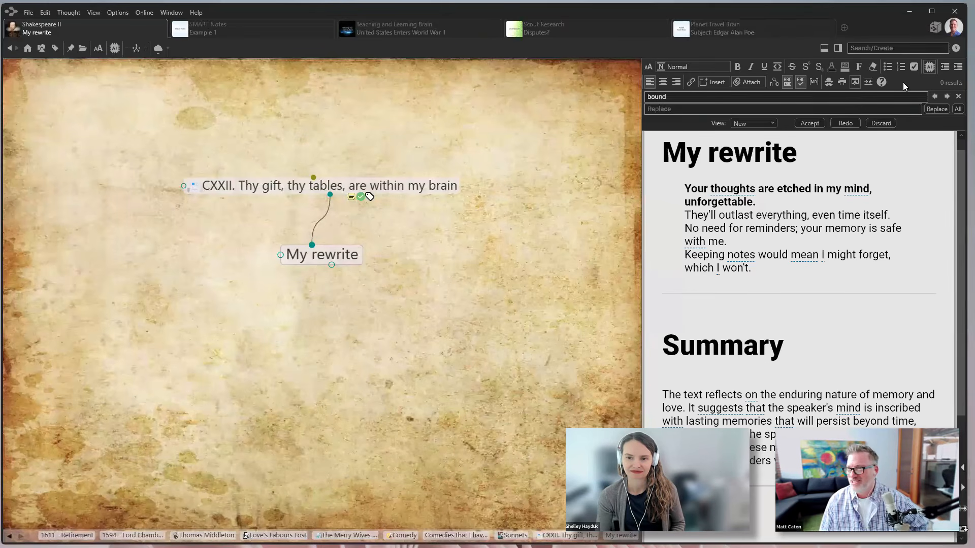
left_click(815, 121)
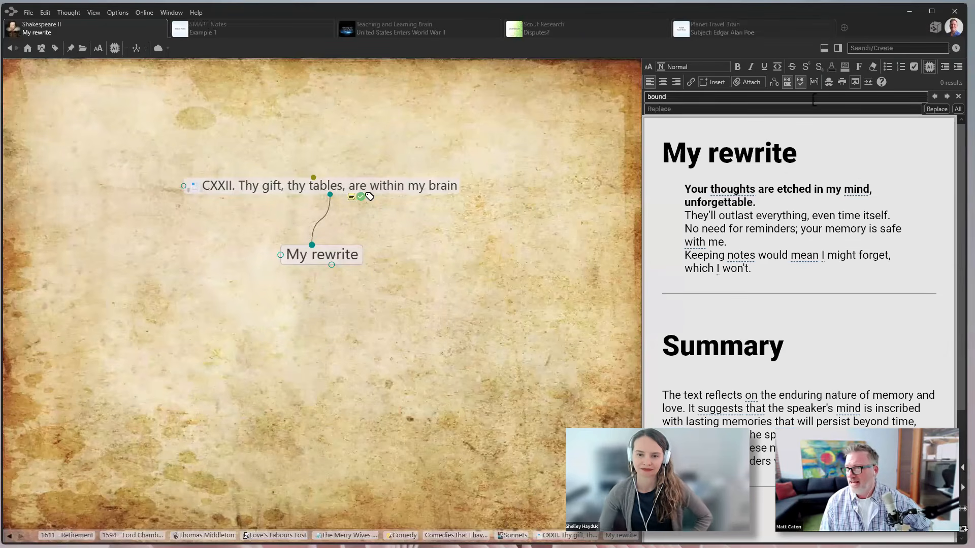
left_click_drag(760, 273, 666, 172)
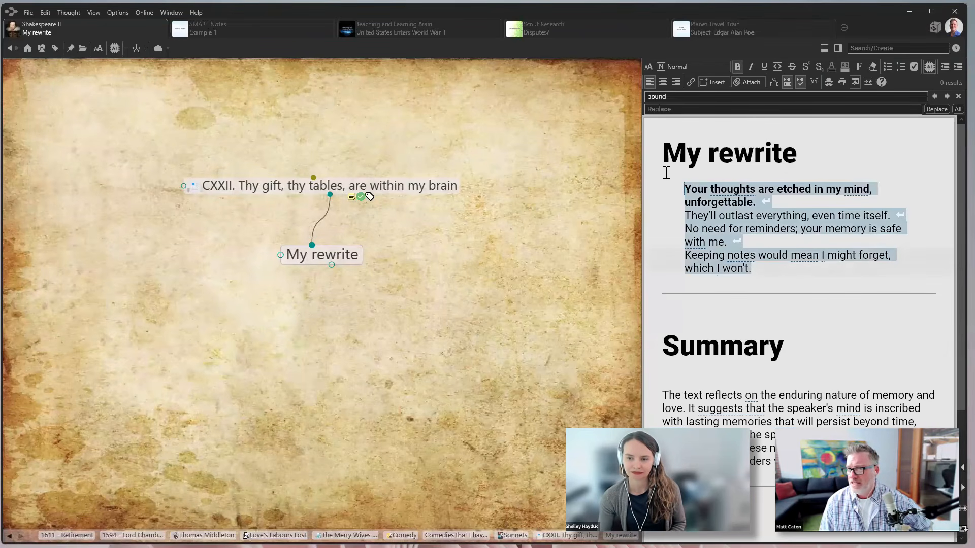
left_click(927, 68)
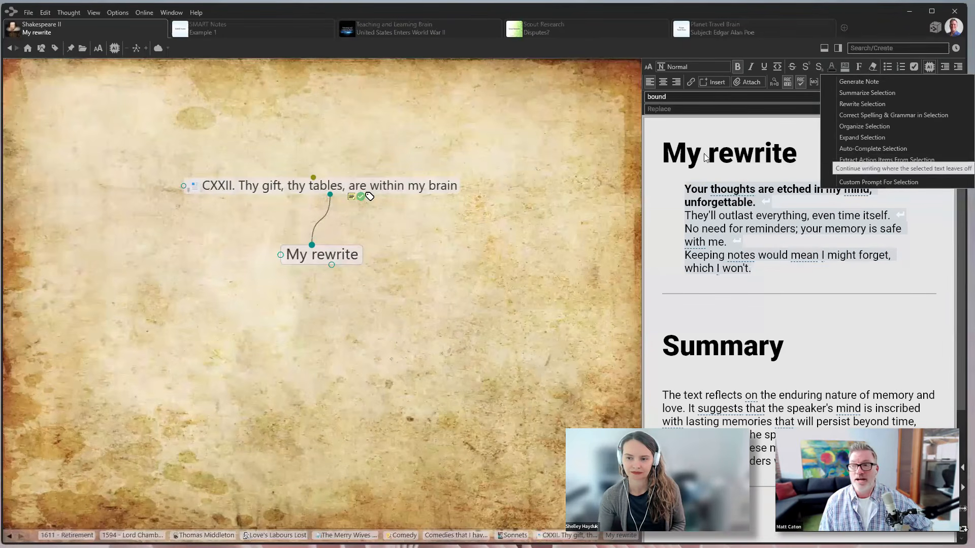
left_click(723, 194)
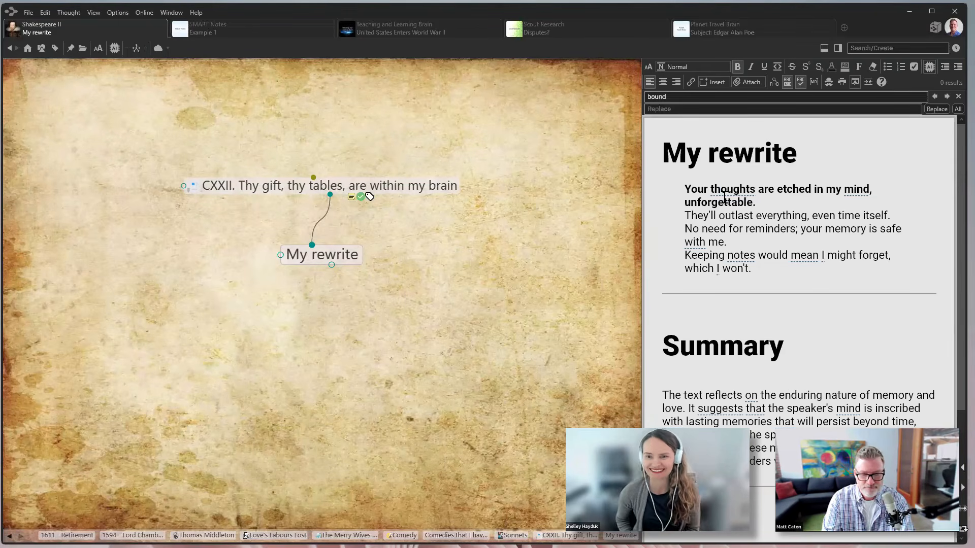
Step: Paste the copied original verse at the end of the "My rewrite" note, below the Summary section
scroll(715, 318, "down", 3)
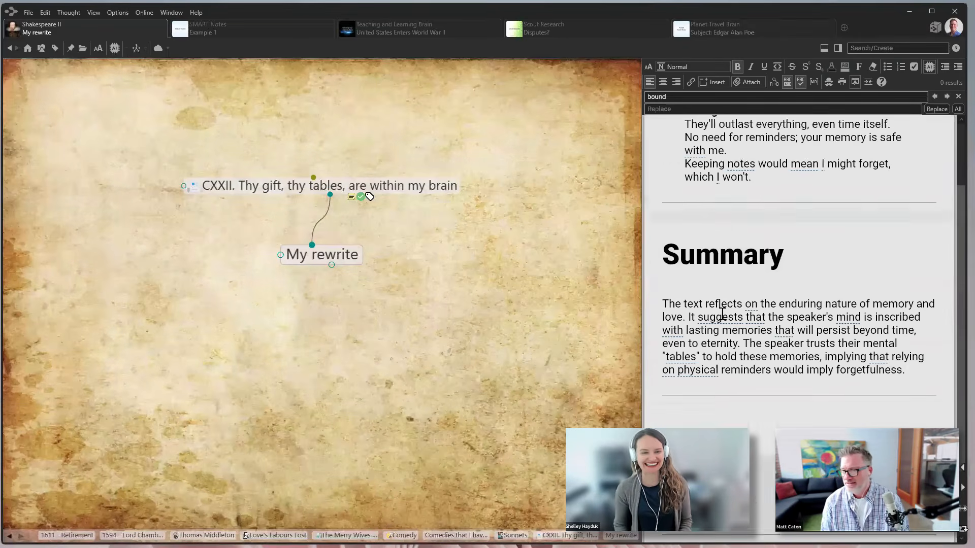
left_click(752, 360)
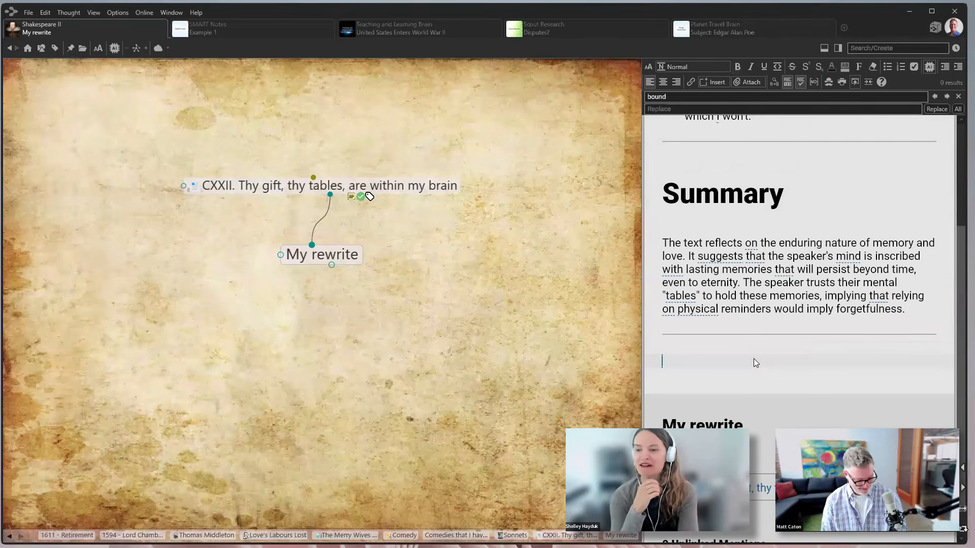
key("ctrl+v")
scroll(789, 350, "down", 3)
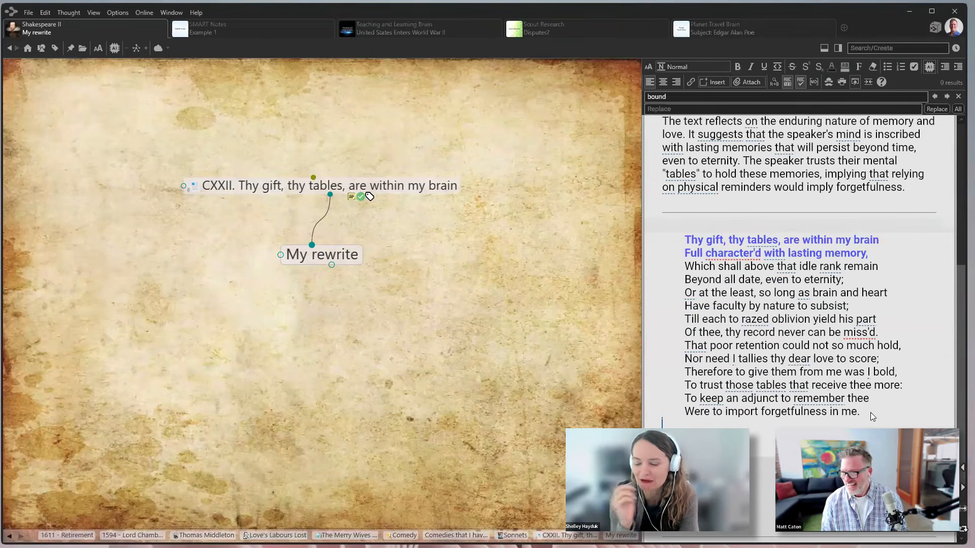
Step: Have the AI rewrite the pasted verse using the style "rewrite as Mark Twain", accept it and highlight the closing prose paragraph
left_click_drag(861, 413, 684, 239)
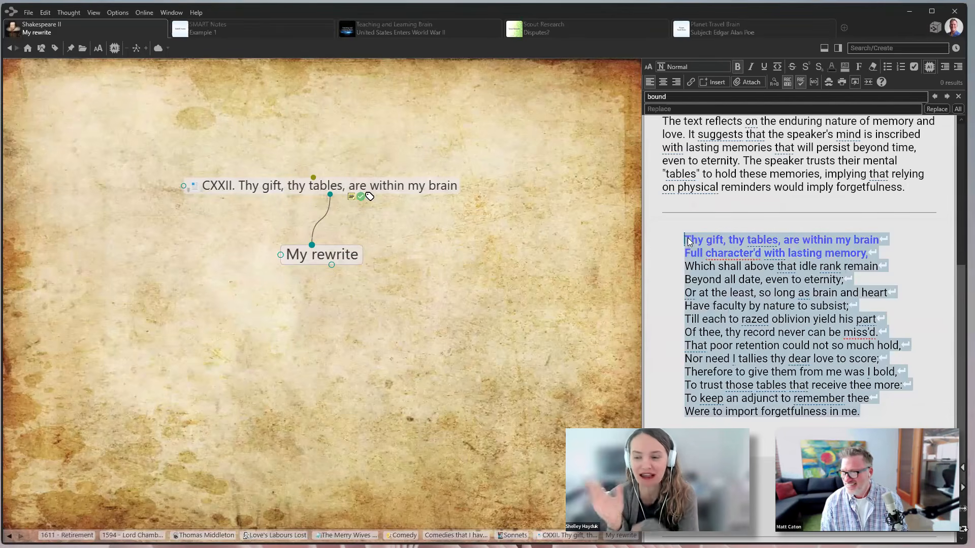
left_click(929, 68)
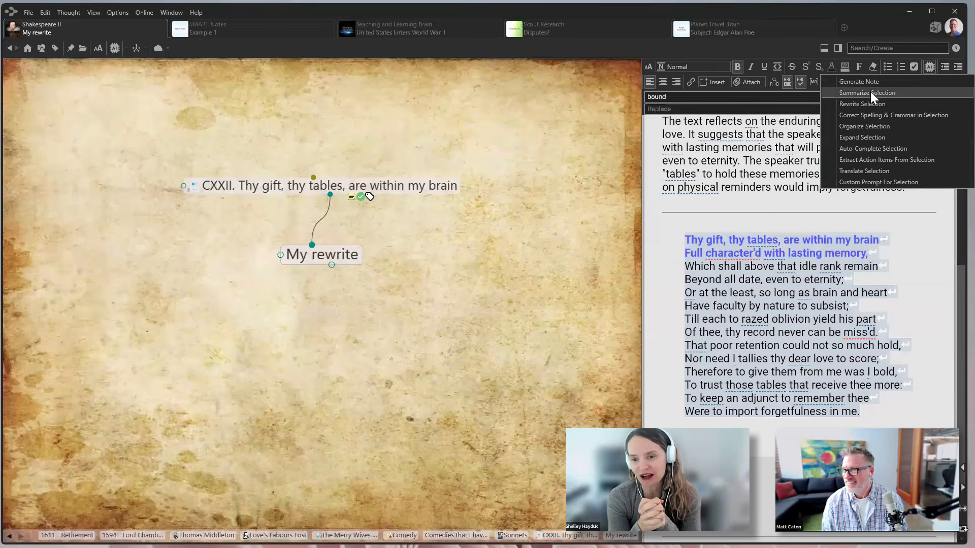
left_click(867, 104)
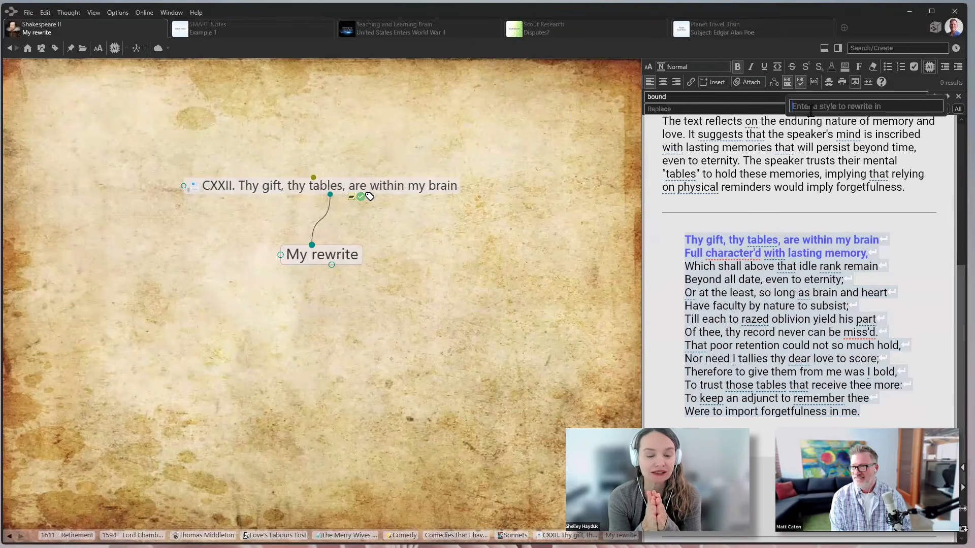
type("rewrite as")
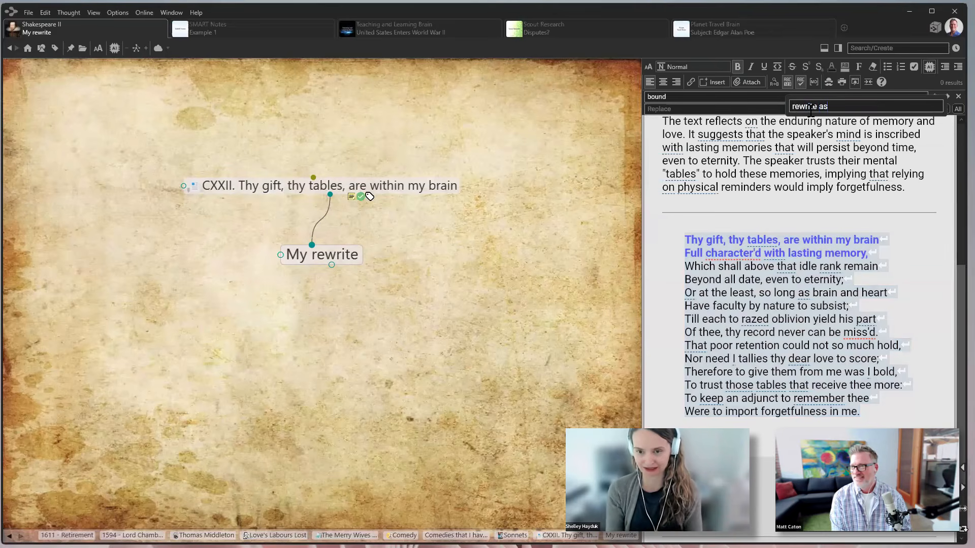
type(" Mark")
type("Tw")
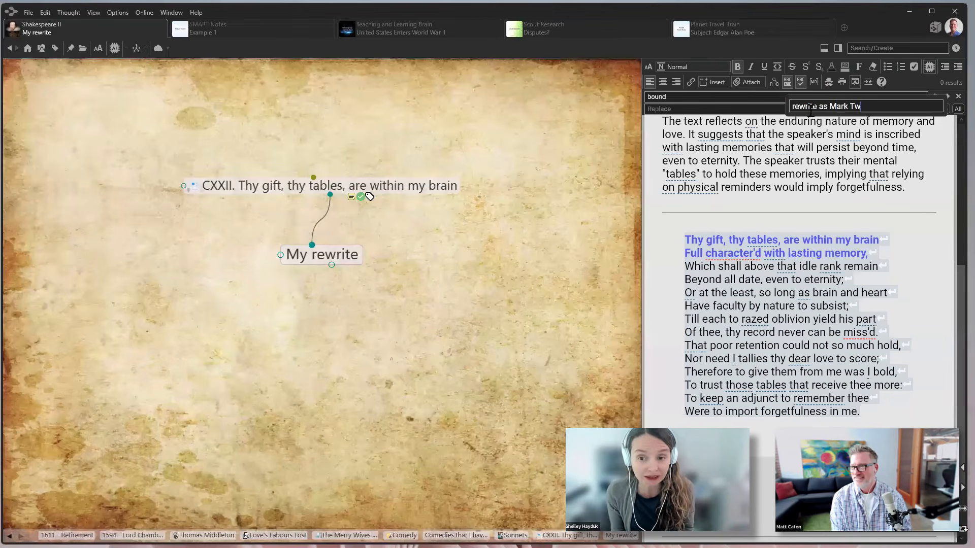
type("ain")
key("Return")
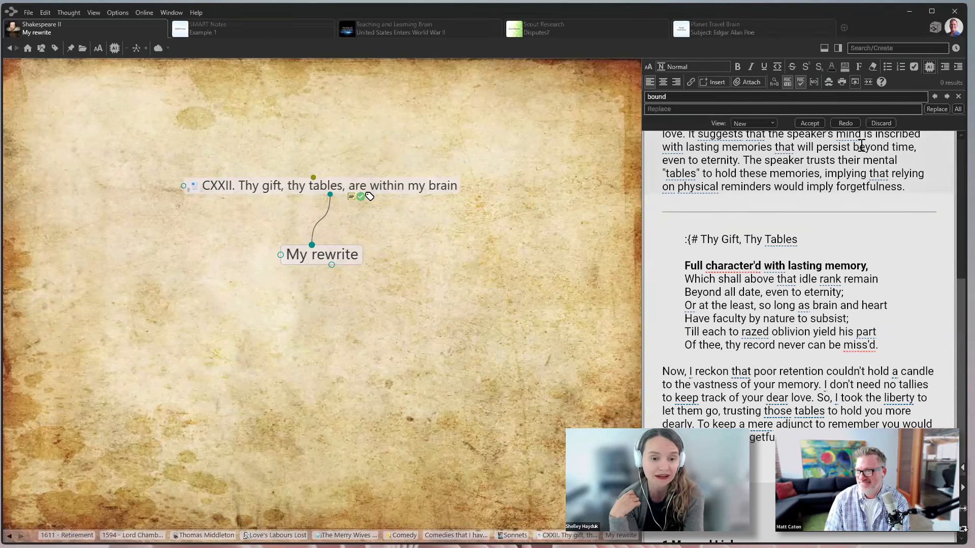
left_click(810, 123)
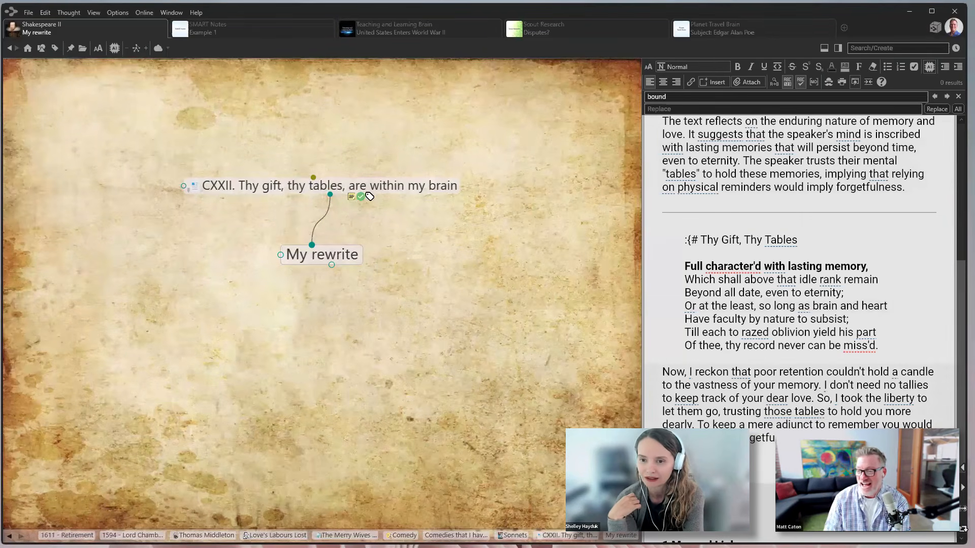
left_click_drag(687, 391, 656, 376)
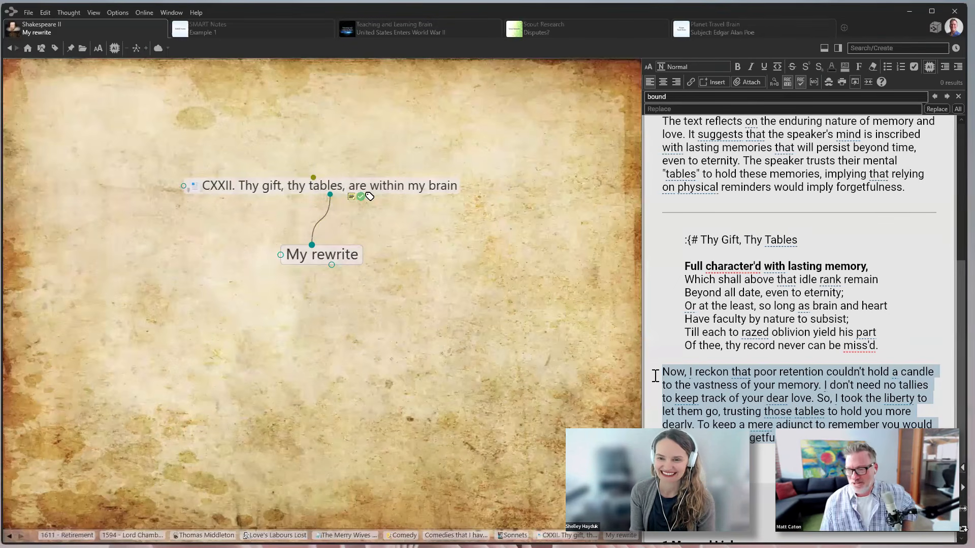
left_click(482, 389)
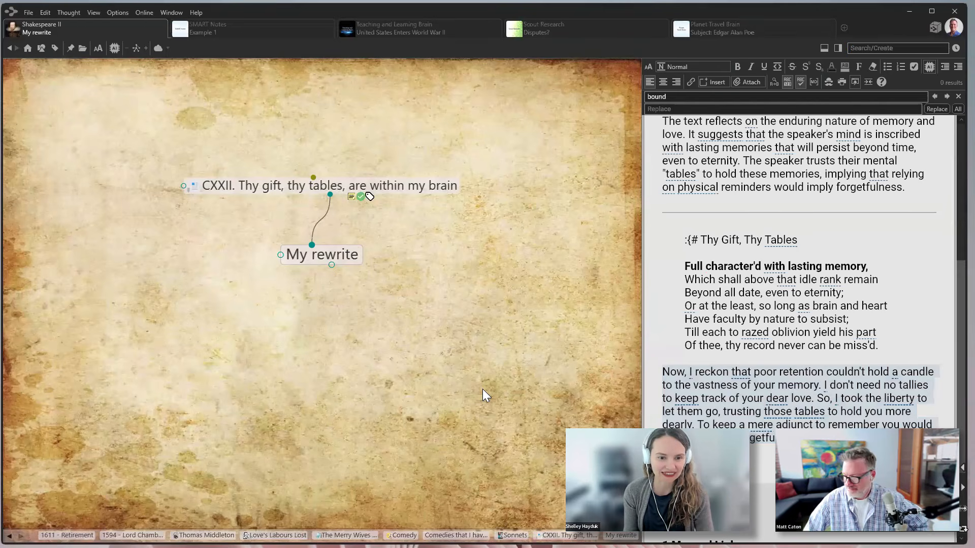